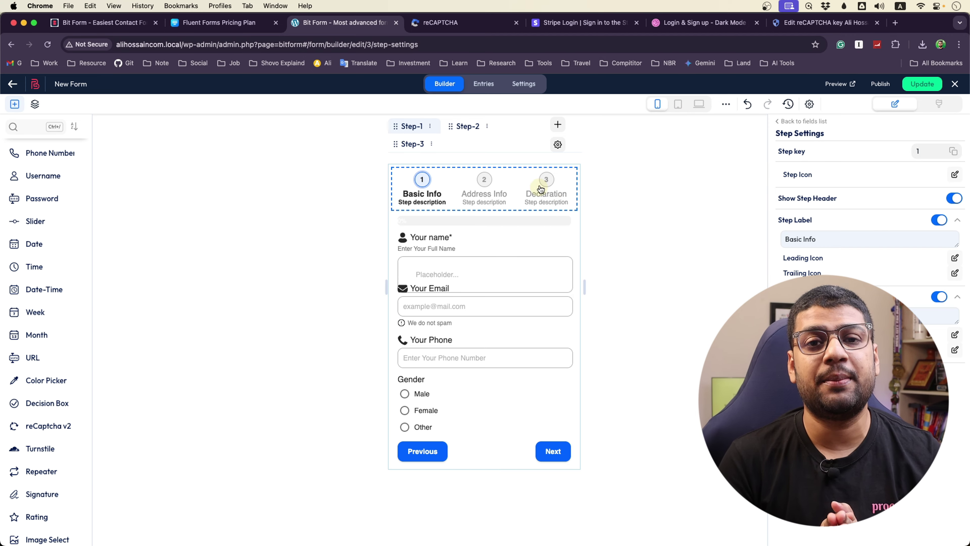
Switch the builder canvas to tablet view, then back to full desktop view
left_click(677, 103)
left_click(702, 104)
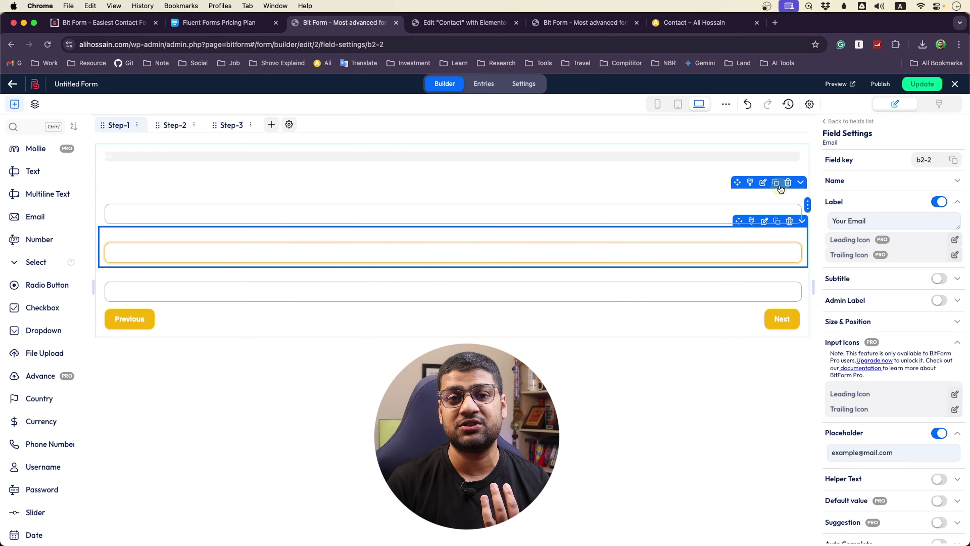
Shrink the first field to one-third width and place the Email field beside it
left_click_drag(807, 206, 253, 263)
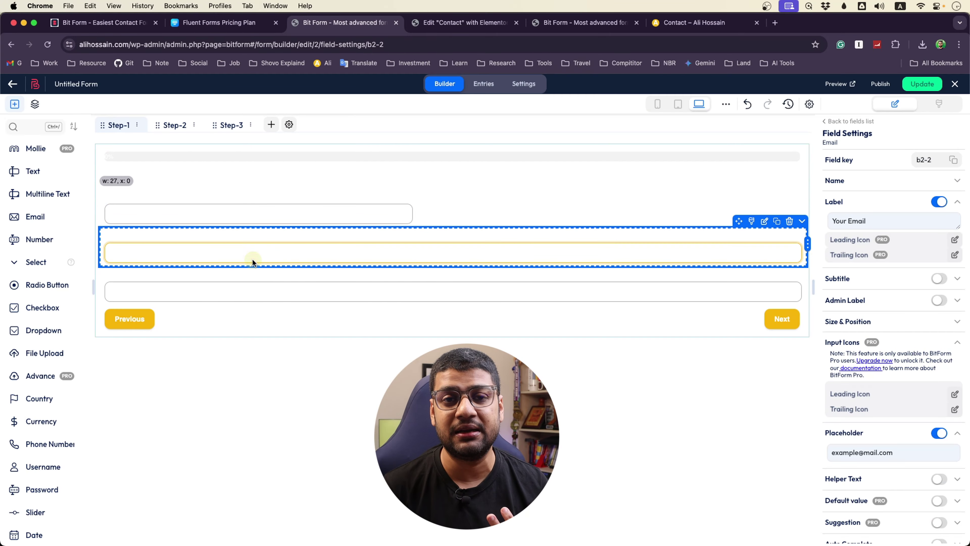
left_click_drag(807, 245, 801, 206)
left_click(405, 214)
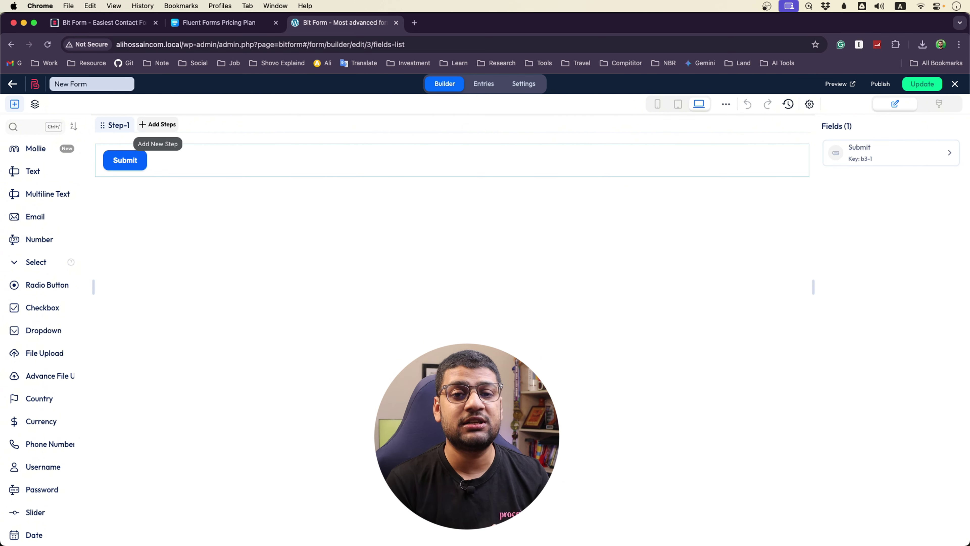
scroll(13, 378, "down", 10)
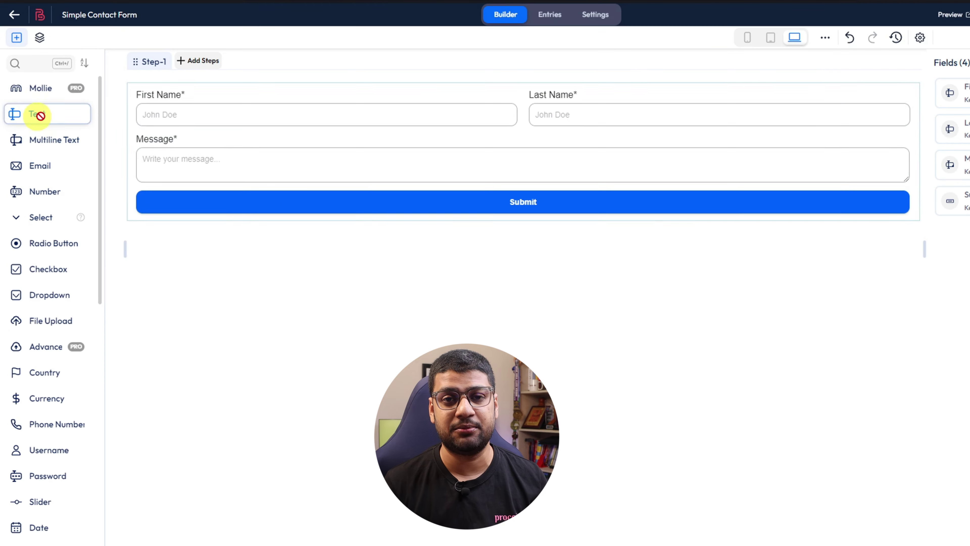
Add Text, Email, Password and File Upload fields below the name fields
left_click_drag(39, 115, 273, 152)
left_click_drag(40, 165, 243, 148)
left_click_drag(48, 476, 286, 267)
left_click_drag(39, 321, 444, 275)
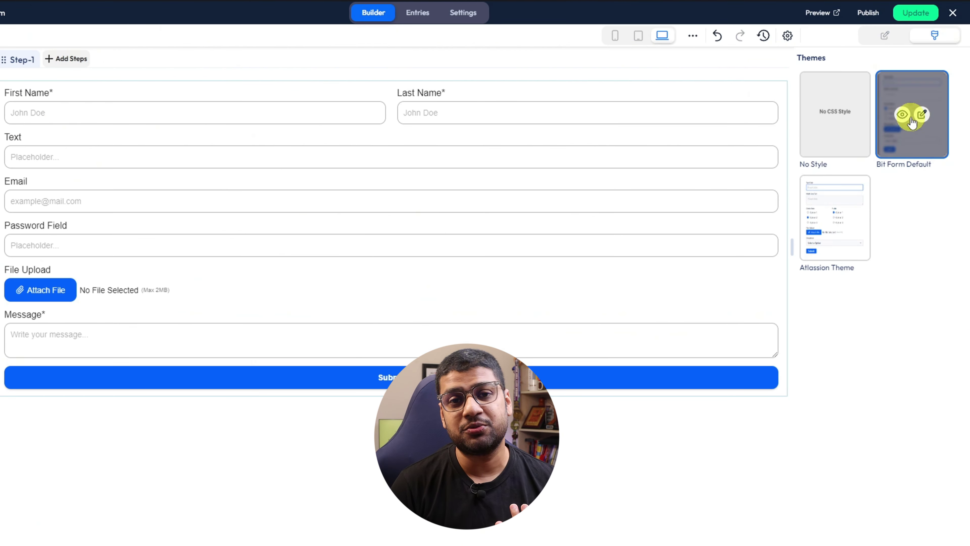
Give the form a dark blue background and maroon fields, then preview tablet and mobile widths
left_click(920, 115)
left_click(894, 143)
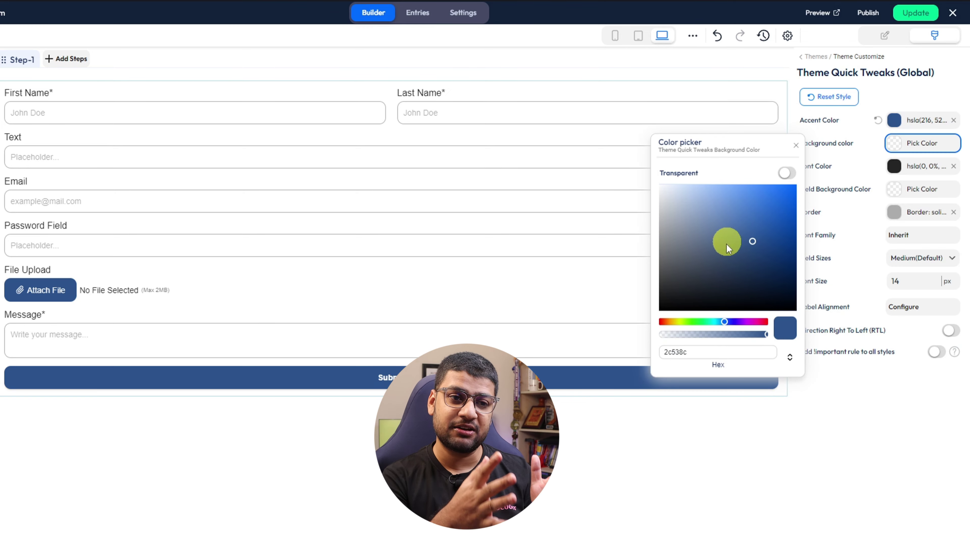
left_click_drag(726, 244, 707, 259)
left_click(894, 189)
left_click(766, 220)
left_click_drag(765, 219, 730, 276)
left_click(894, 212)
left_click(739, 185)
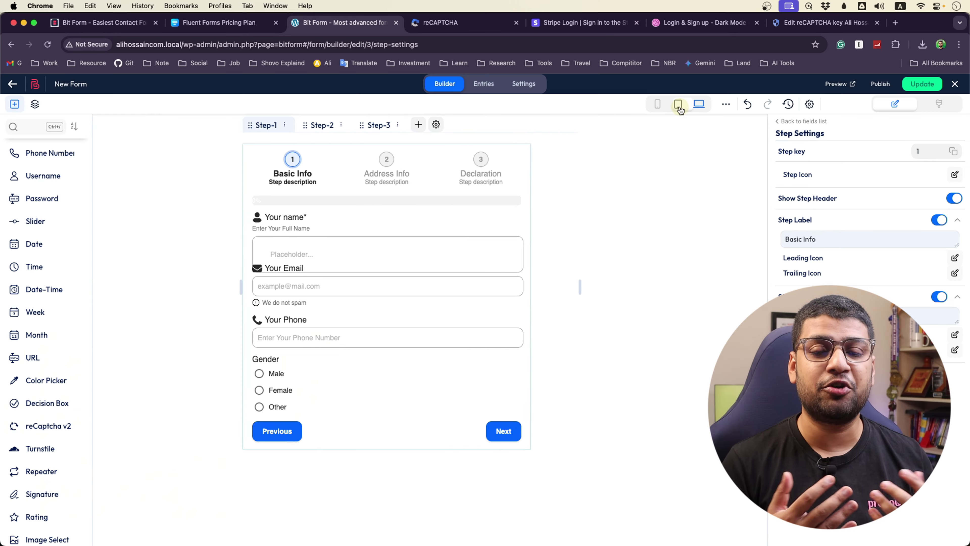
left_click(677, 105)
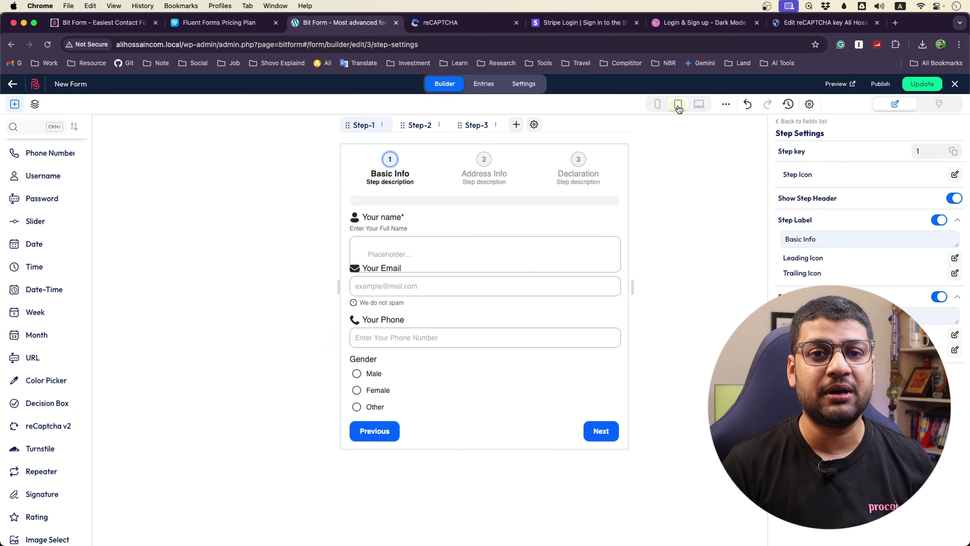
left_click(657, 103)
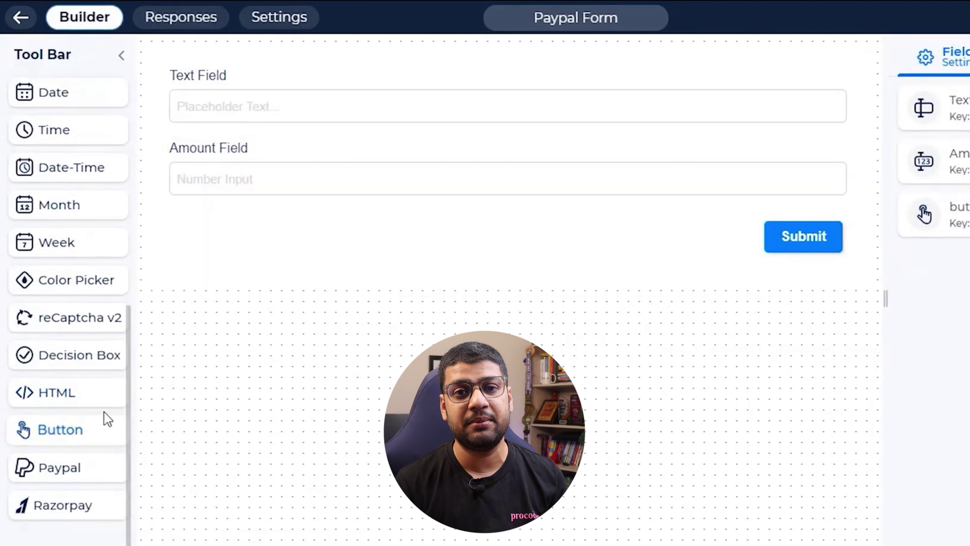
Add a PayPal field using the PayPal Sandbox config with Subscription payments enabled
left_click_drag(67, 466, 391, 198)
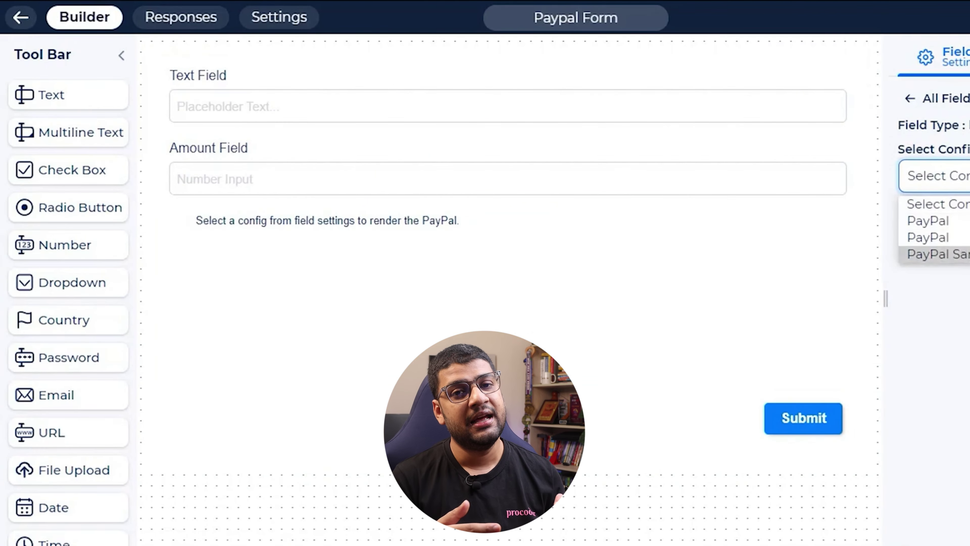
left_click(932, 314)
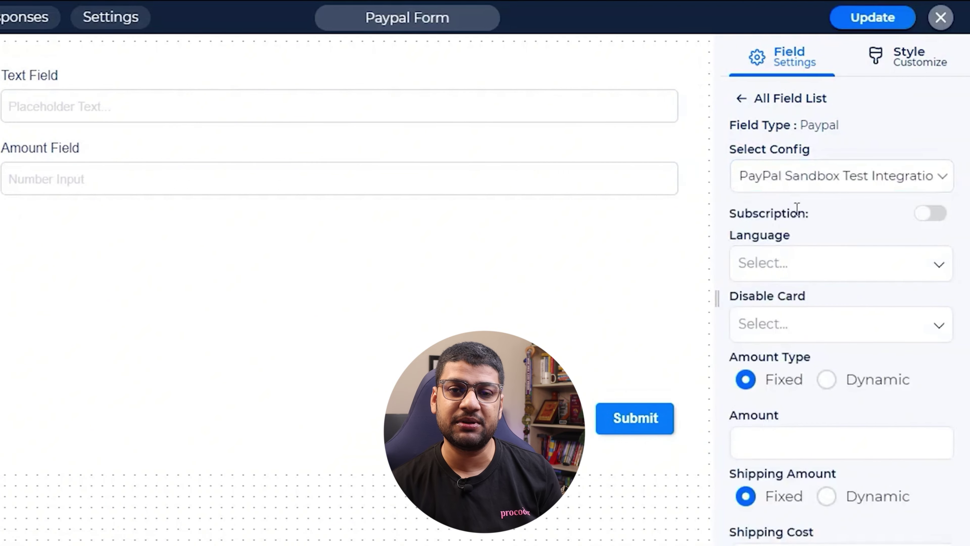
left_click_drag(808, 213, 762, 216)
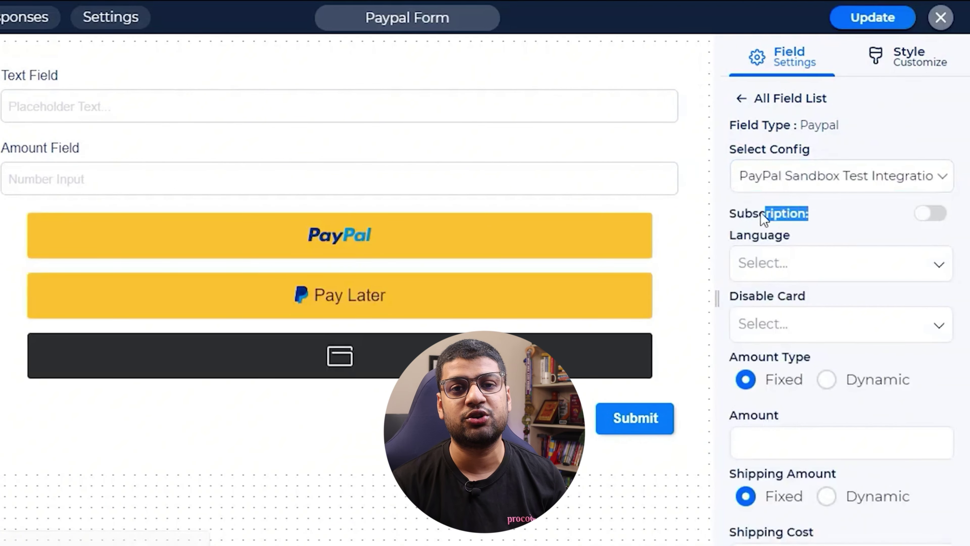
left_click(932, 214)
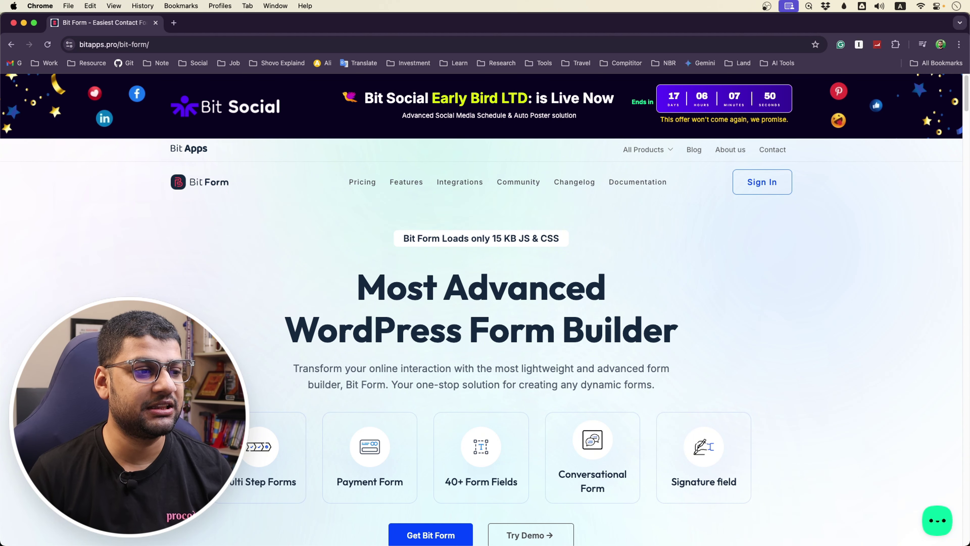
Scroll through the bitapps.pro Bit Form features, then show the Starter, Plus and Agency pricing plans
scroll(407, 263, "down", 2)
scroll(201, 315, "down", 10)
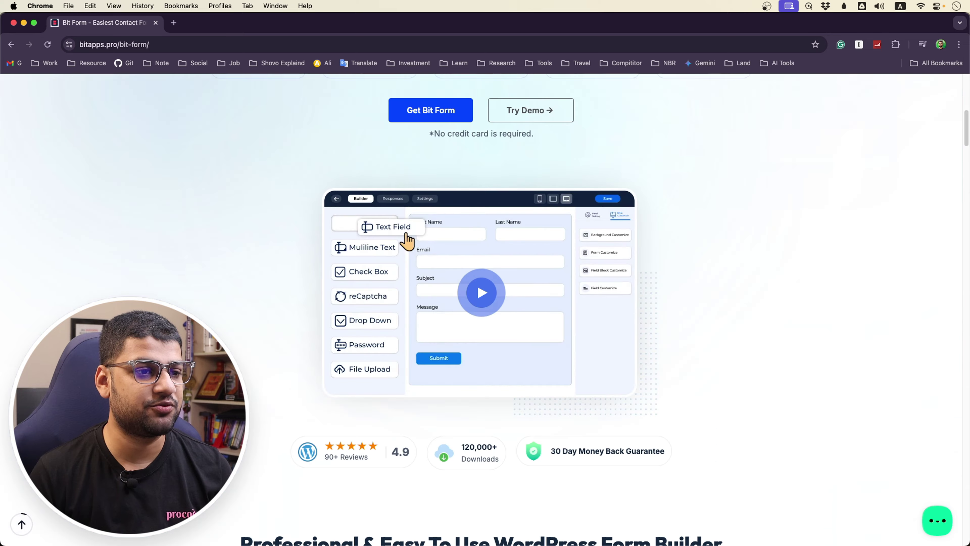
scroll(207, 298, "up", 9)
scroll(213, 280, "down", 5)
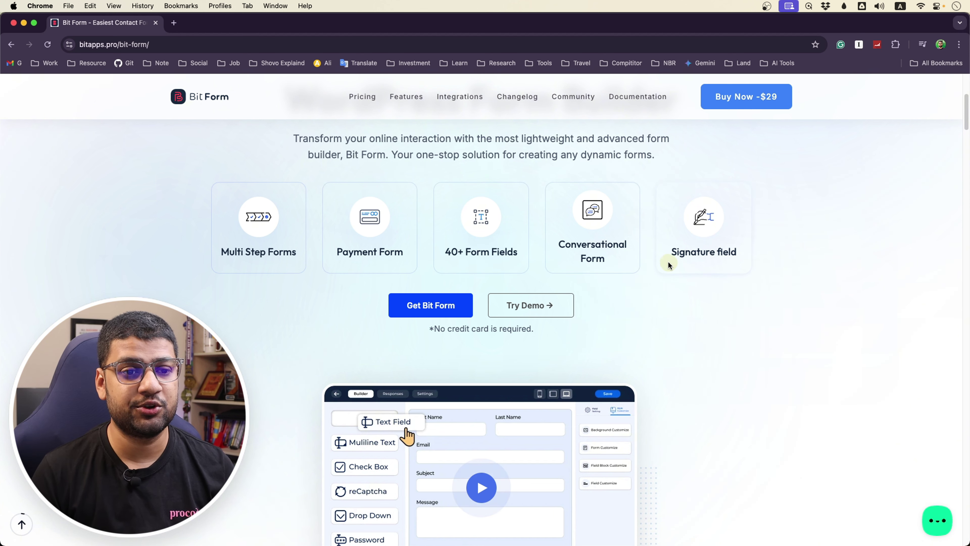
scroll(682, 277, "down", 2)
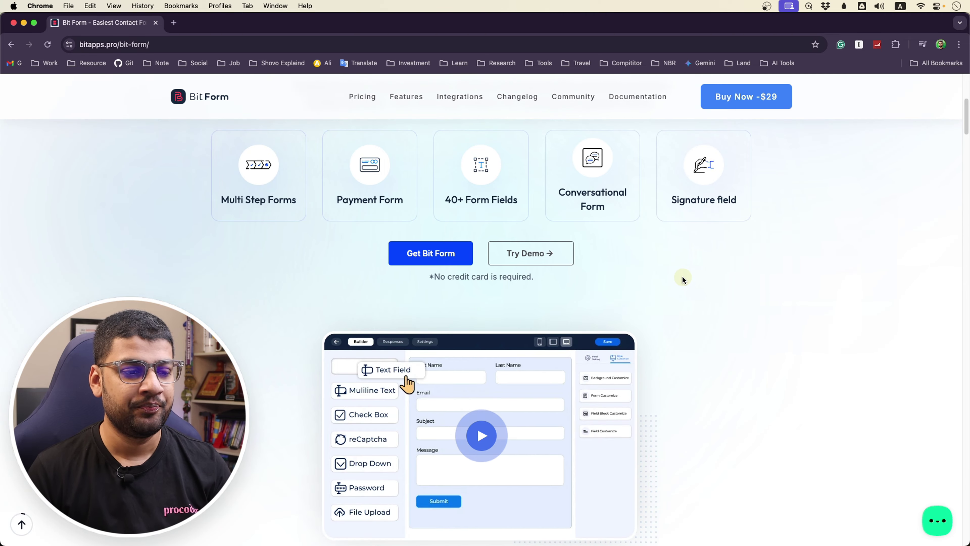
scroll(684, 279, "down", 10)
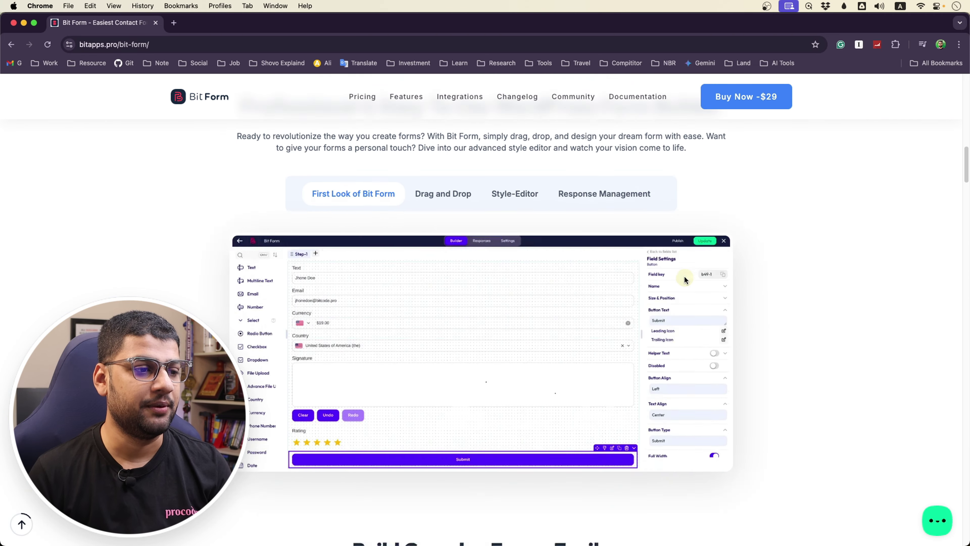
scroll(686, 281, "down", 15)
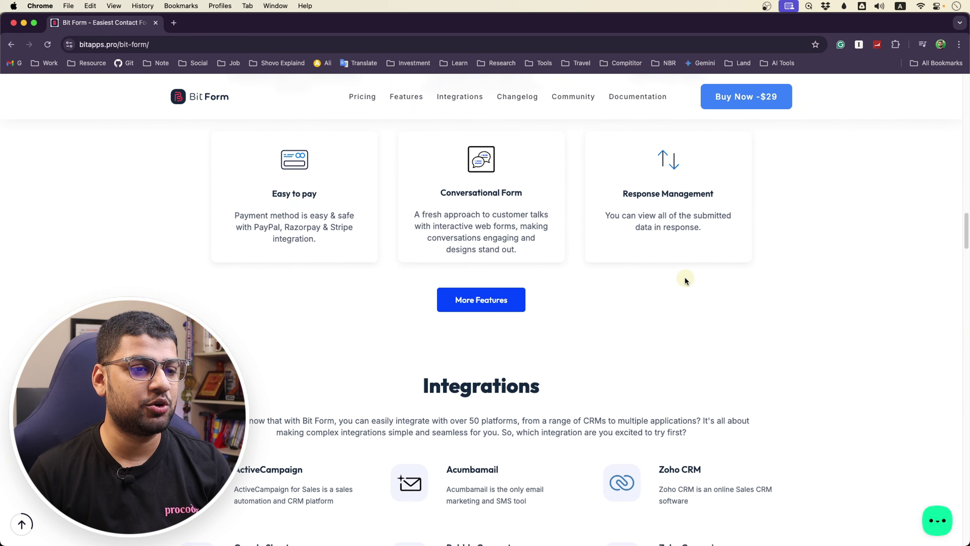
scroll(685, 278, "down", 15)
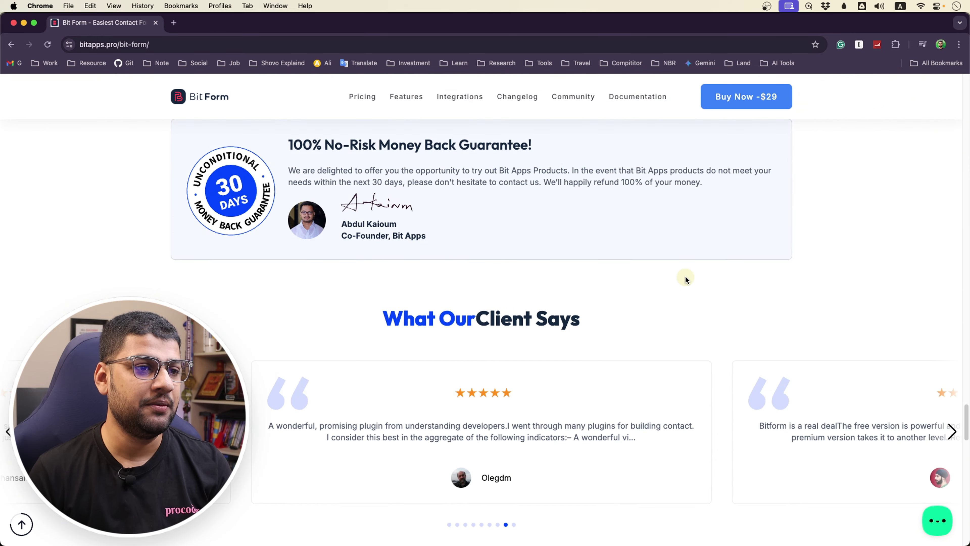
scroll(686, 278, "up", 12)
scroll(685, 279, "up", 2)
left_click(366, 99)
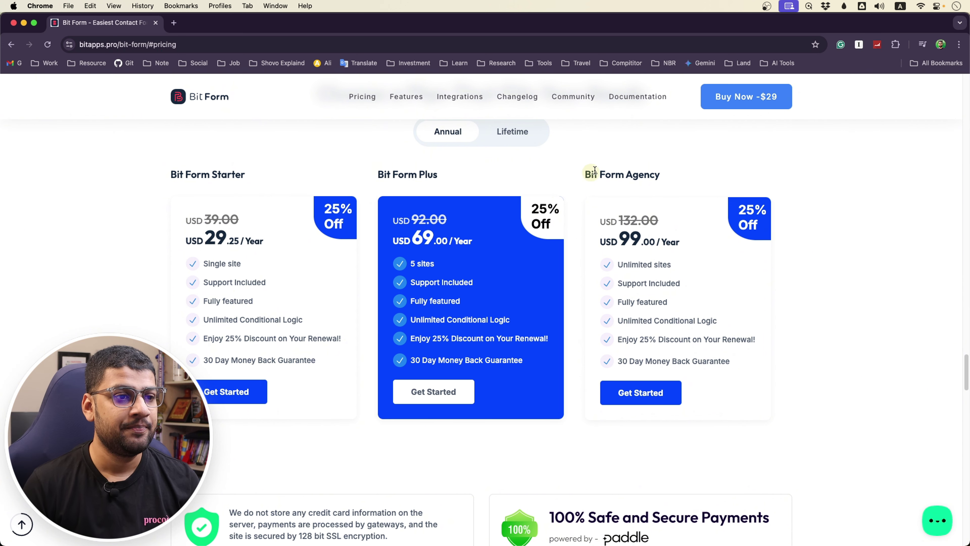
Switch the pricing cards to Lifetime prices, then open a new blank Chrome tab
left_click(524, 141)
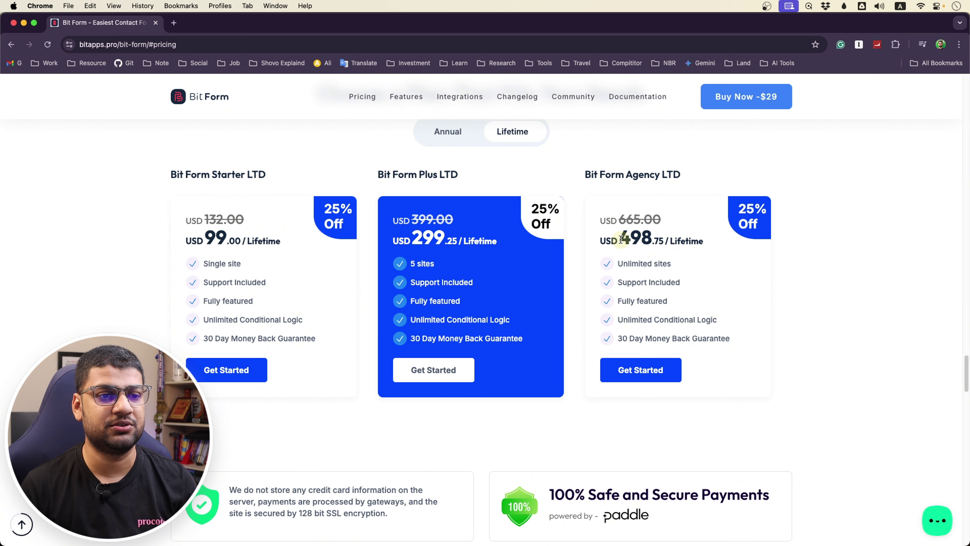
left_click(689, 258)
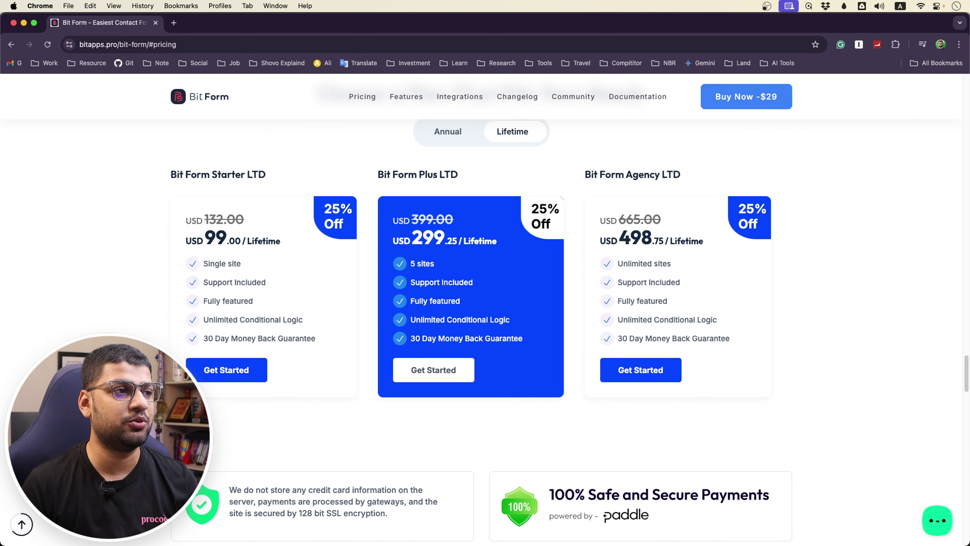
left_click(172, 23)
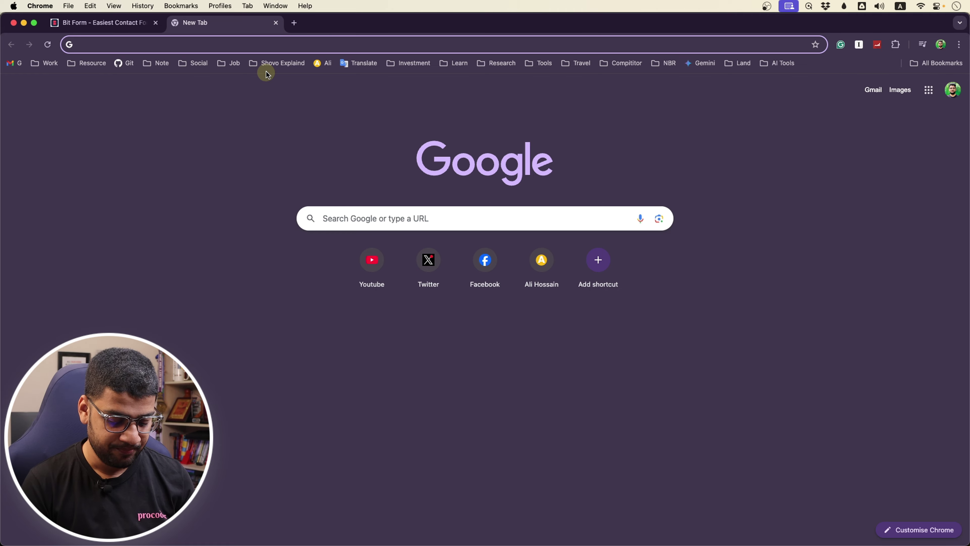
Search 'flu', open Fluent Forms' lifetime pricing and highlight the 719 Unlimited License price
type("flu")
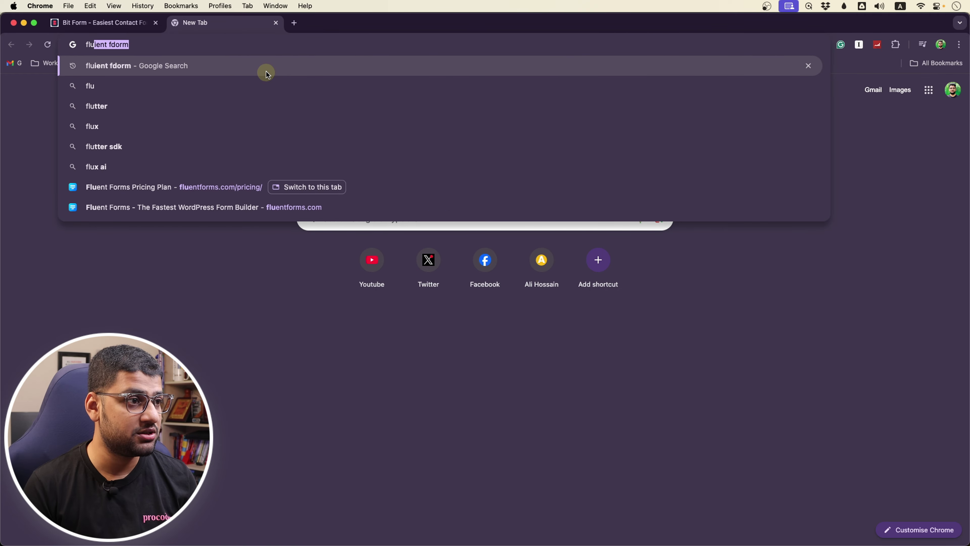
key("Return")
left_click(195, 223)
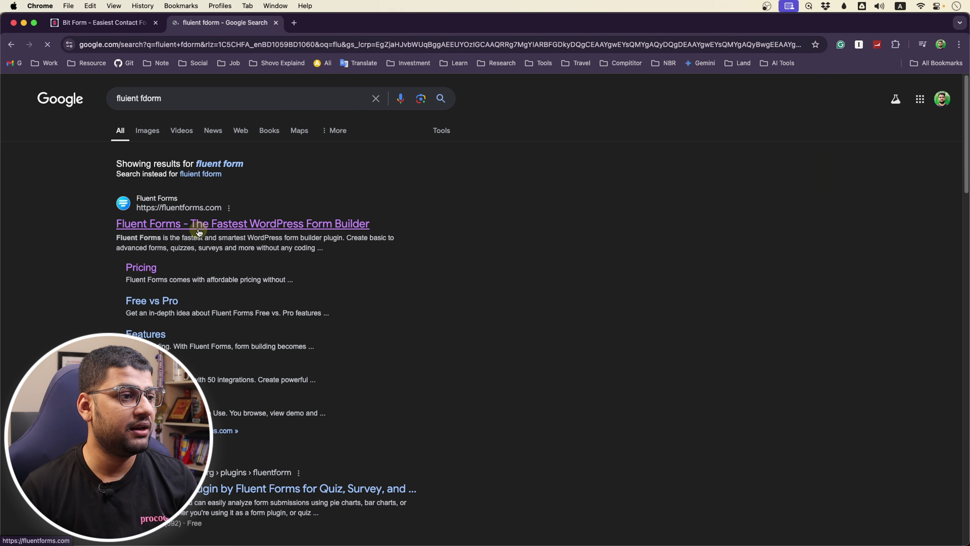
left_click(367, 135)
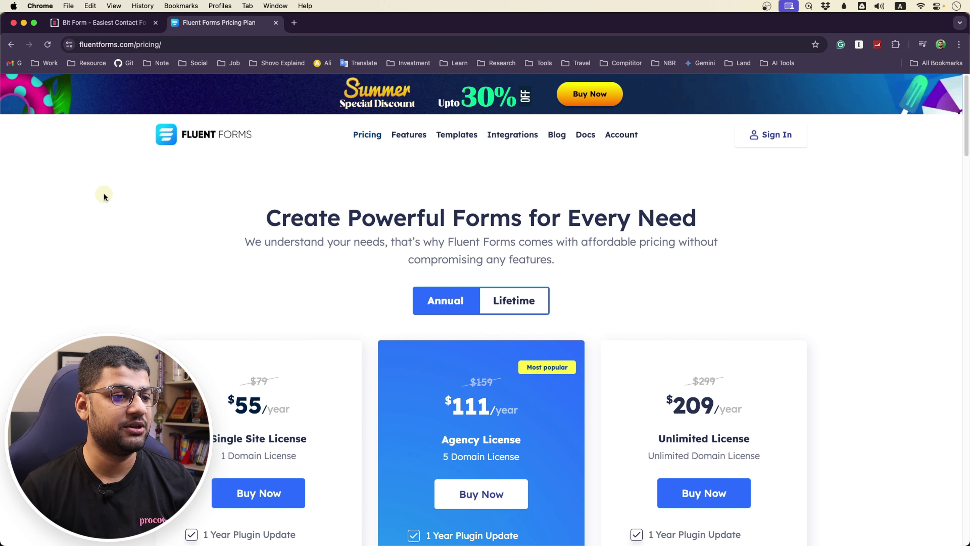
scroll(98, 228, "down", 3)
left_click(520, 223)
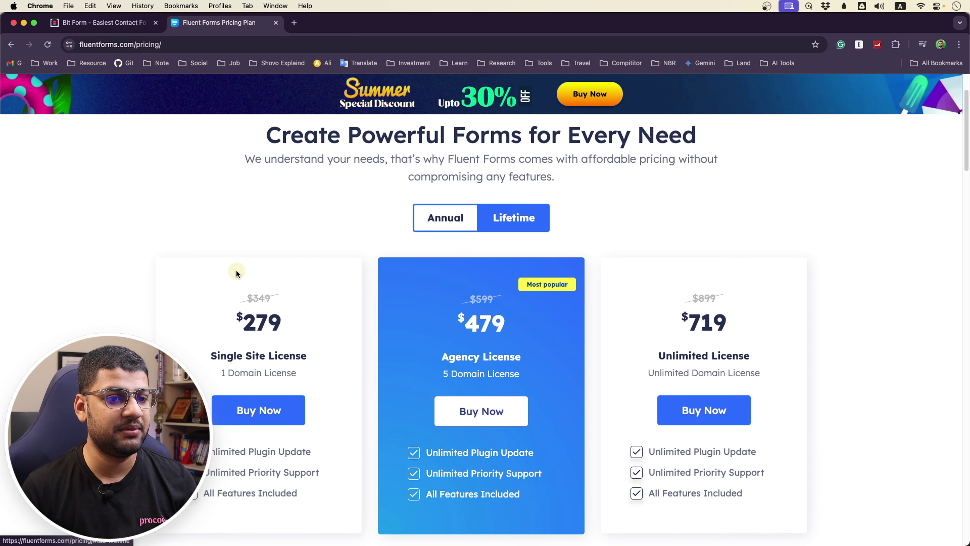
left_click_drag(692, 313, 727, 317)
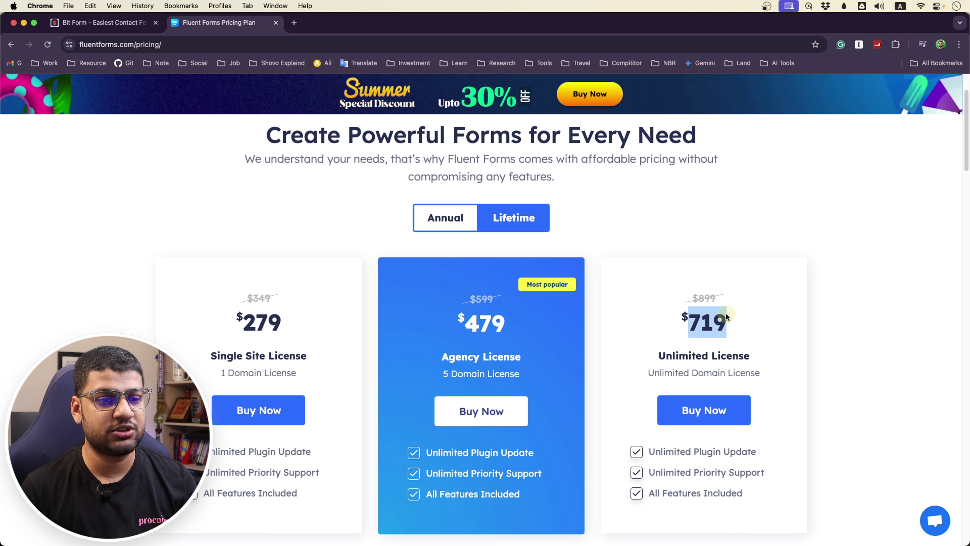
Compare against Bit Form's pricing, highlighting Fluent Forms' $279 Single Site price before returning
left_click(127, 27)
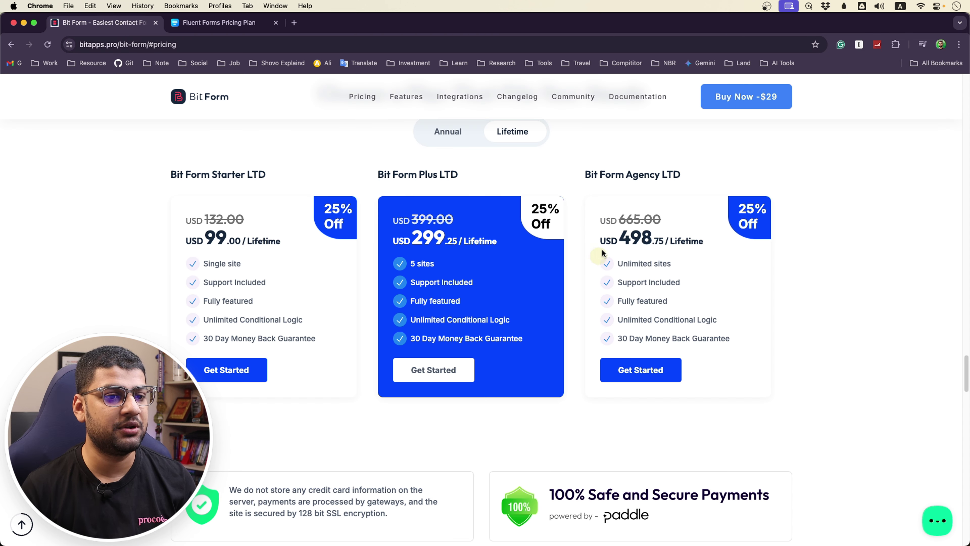
left_click(219, 22)
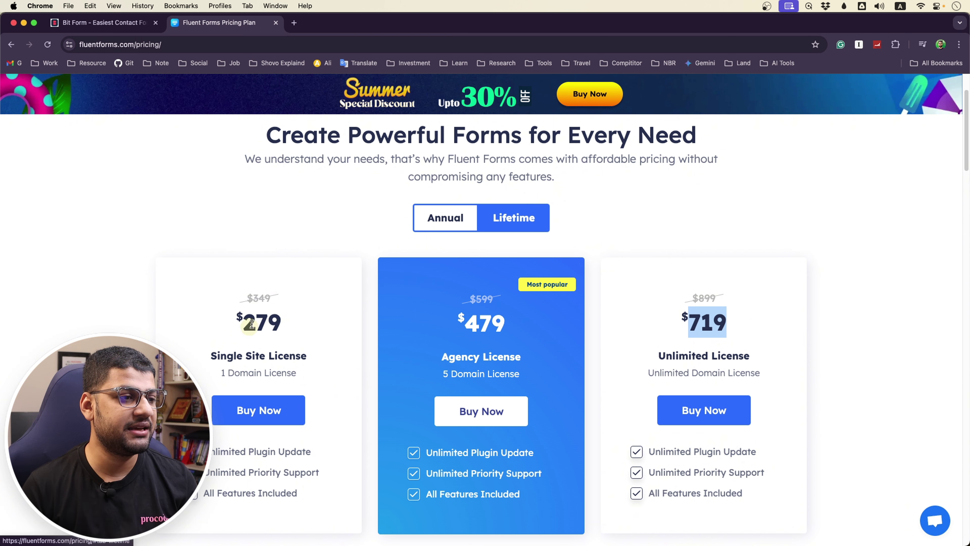
left_click_drag(247, 319, 282, 323)
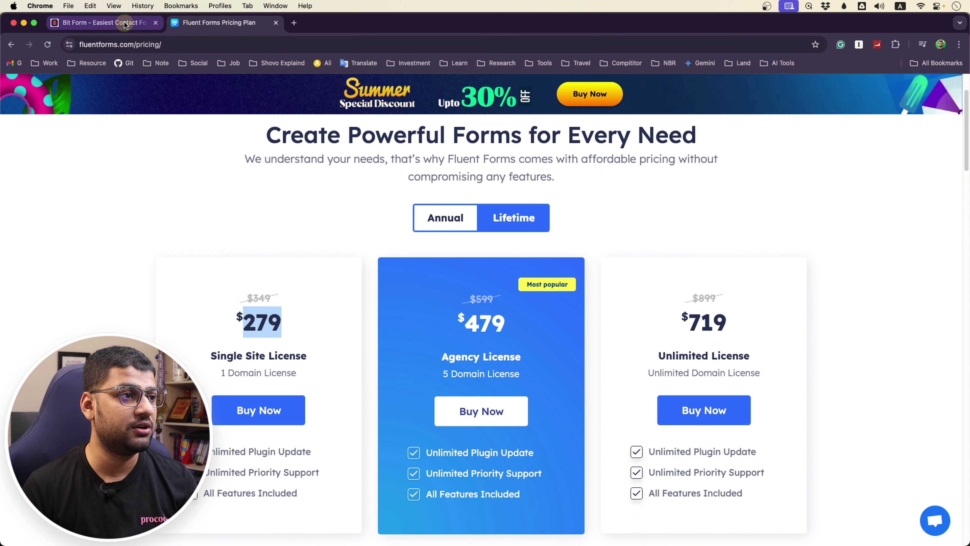
left_click(114, 23)
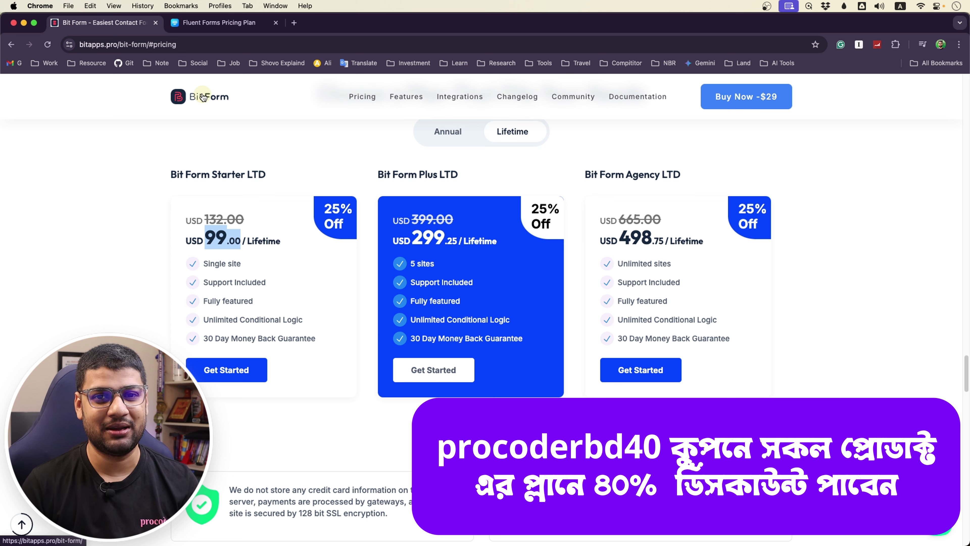
Visit the Bit Form homepage, look over the WordPress dashboard, and return to the Bit Form tab
left_click(209, 99)
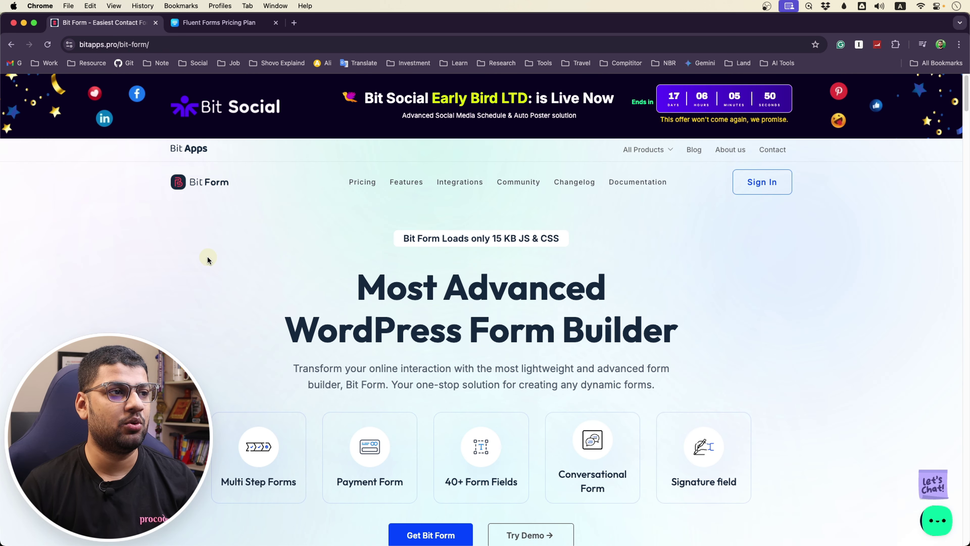
scroll(218, 294, "down", 15)
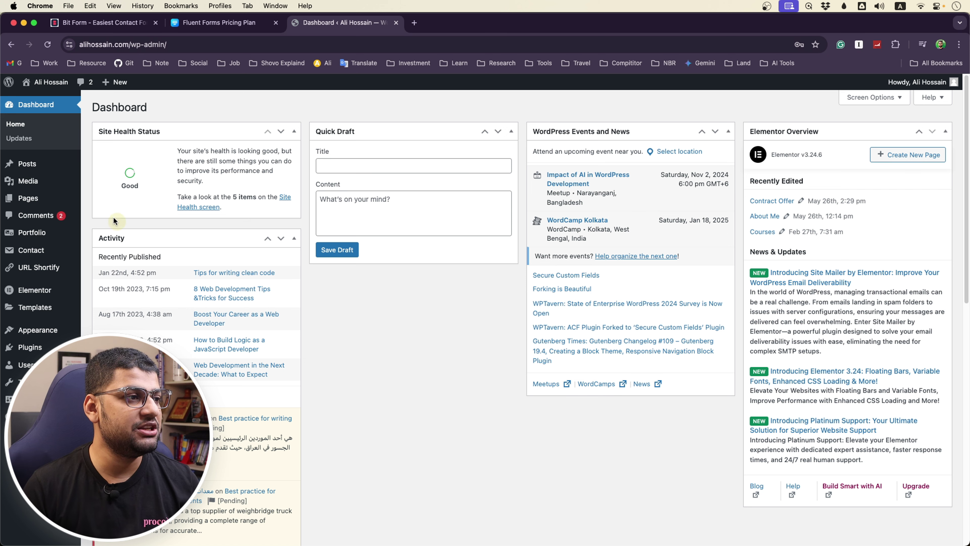
left_click(111, 23)
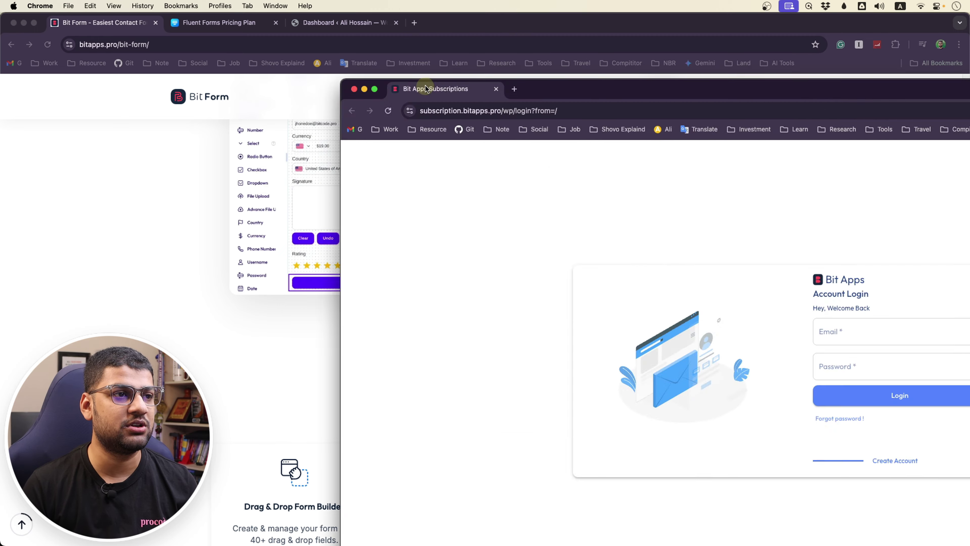
Merge the Bit Apps login into the main window and search Add New Plugins for 'bit form'
left_click_drag(455, 86, 455, 29)
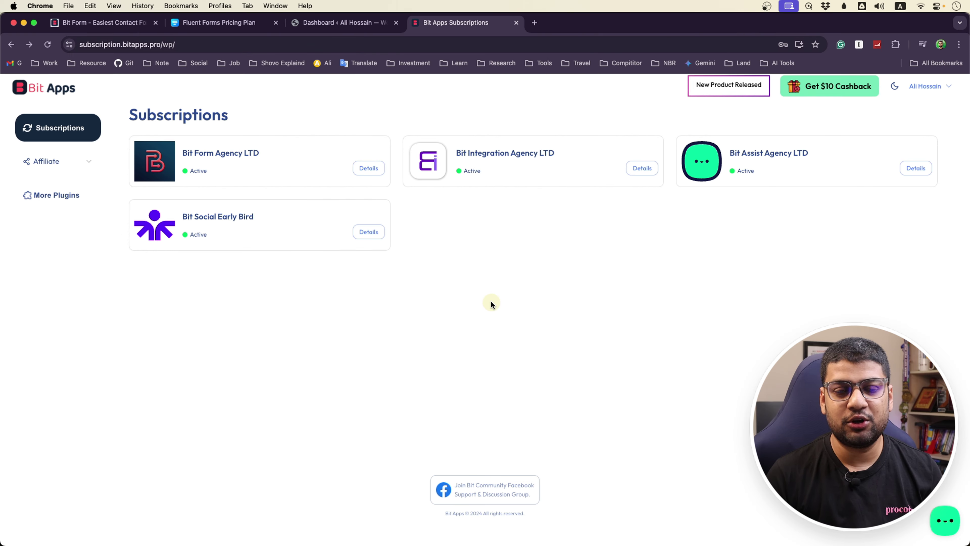
left_click(344, 22)
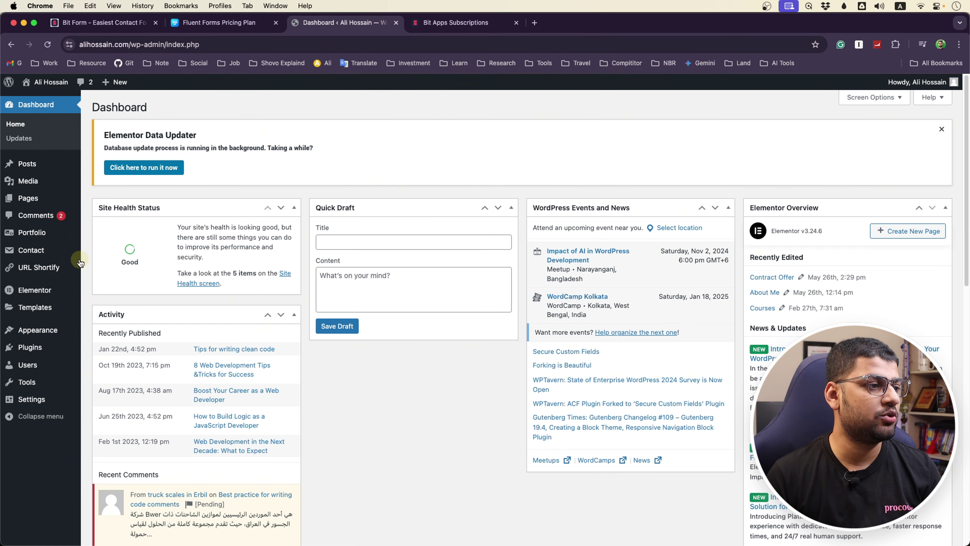
mouse_move(37, 348)
left_click(114, 363)
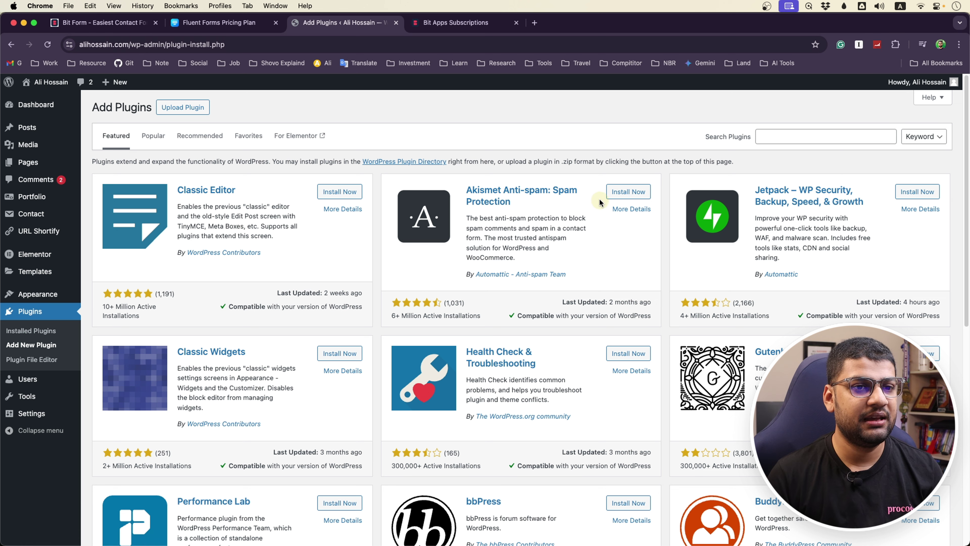
left_click(785, 132)
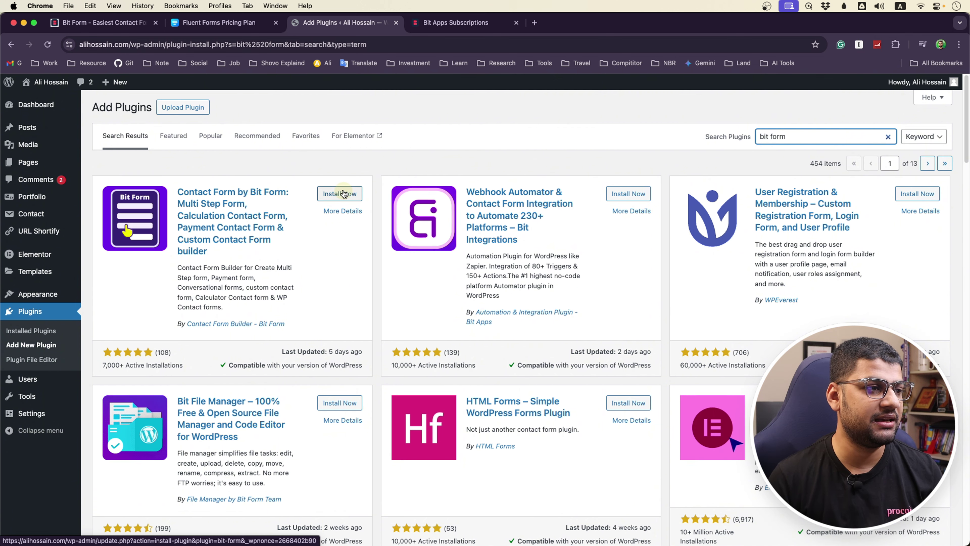
Open the Bit Form Agency LTD subscription details and download both the Pro and free versions
left_click(441, 16)
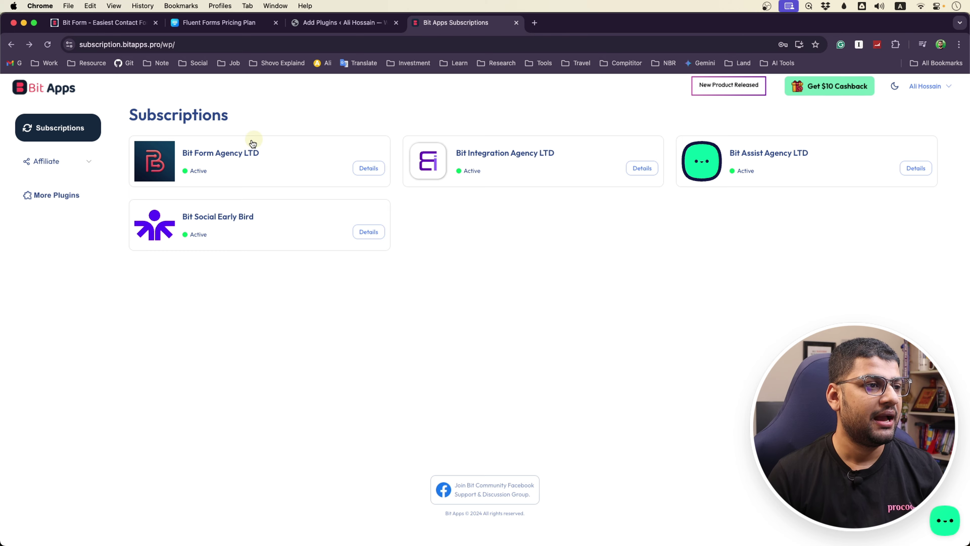
left_click(242, 149)
left_click(316, 216)
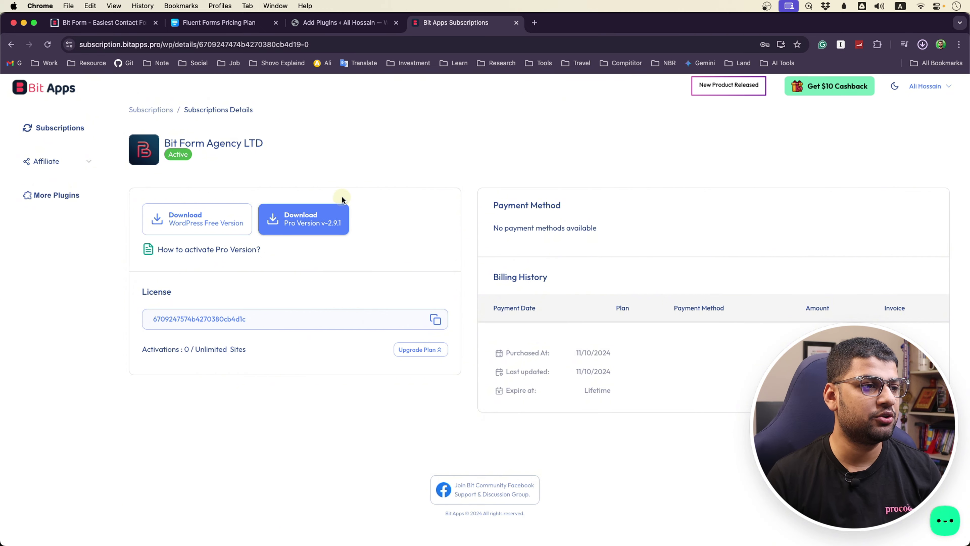
left_click(213, 225)
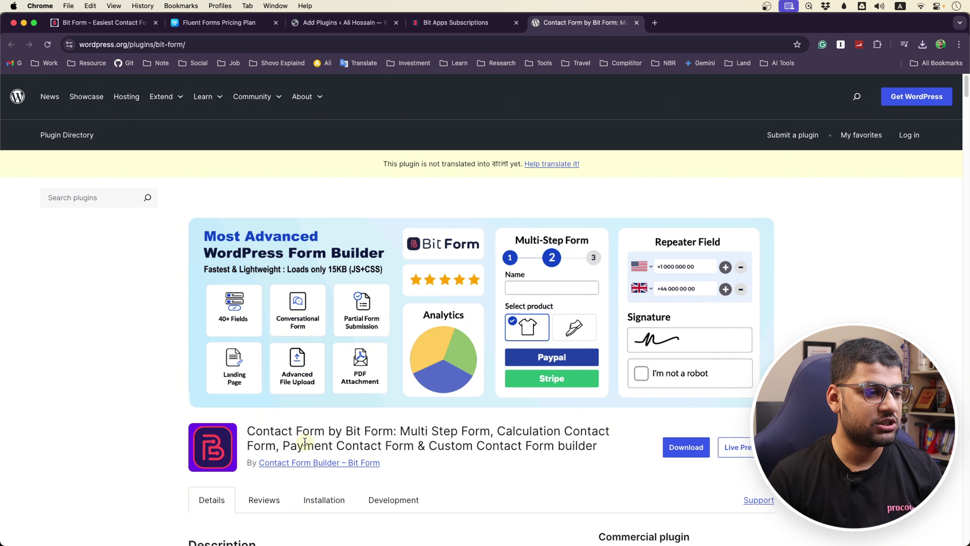
Install and activate Contact Form by Bit Form from the plugin search results
left_click(322, 22)
left_click(340, 193)
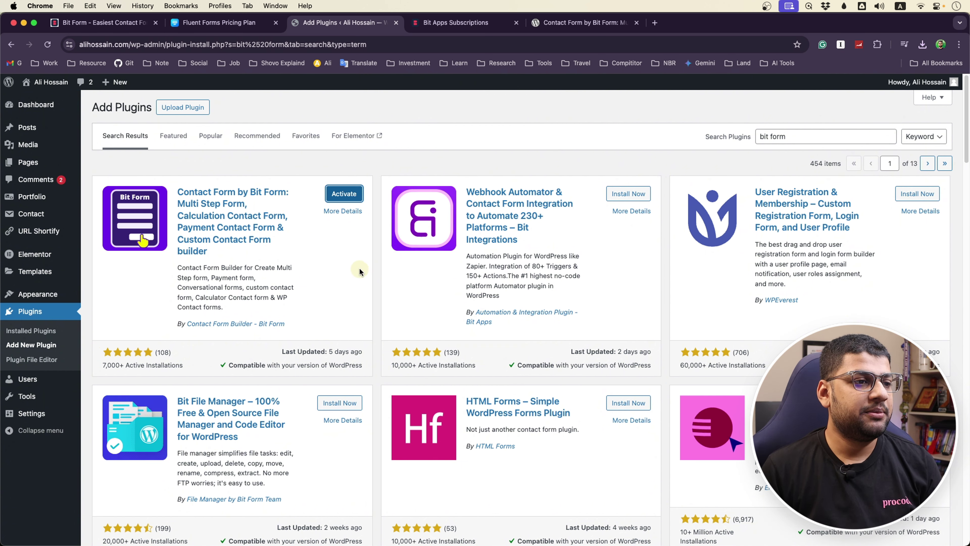
left_click(344, 194)
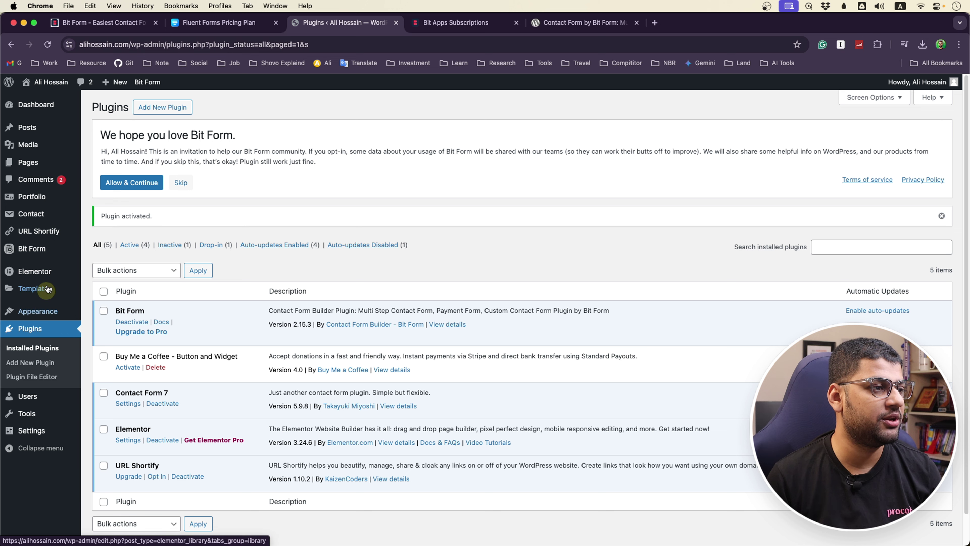
mouse_move(33, 259)
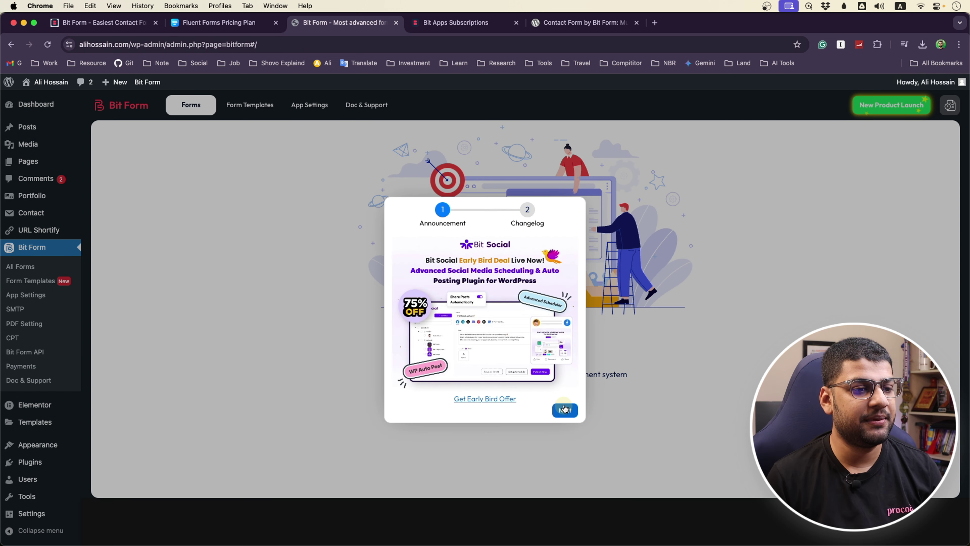
Skip past the announcement, choose Create First Form, and browse the 27 template categories
left_click(565, 411)
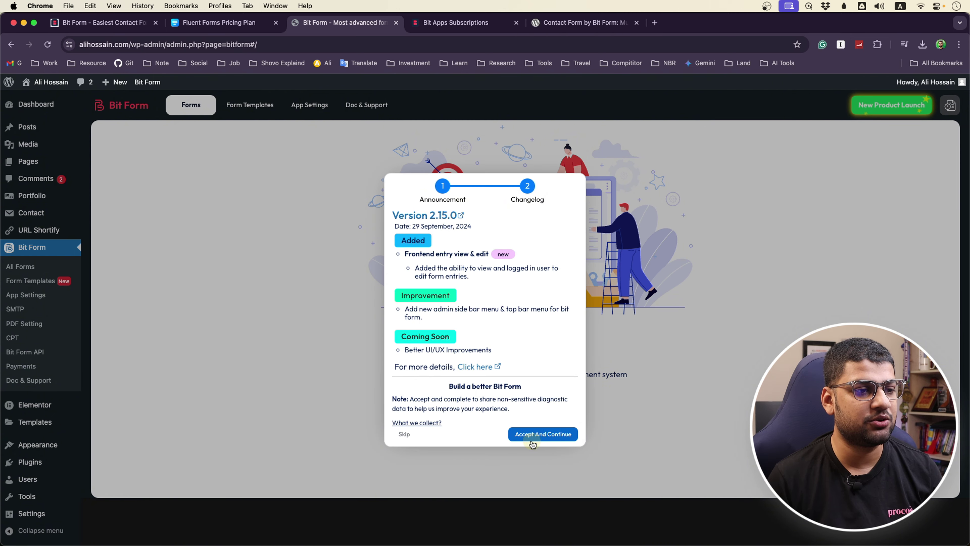
left_click(400, 439)
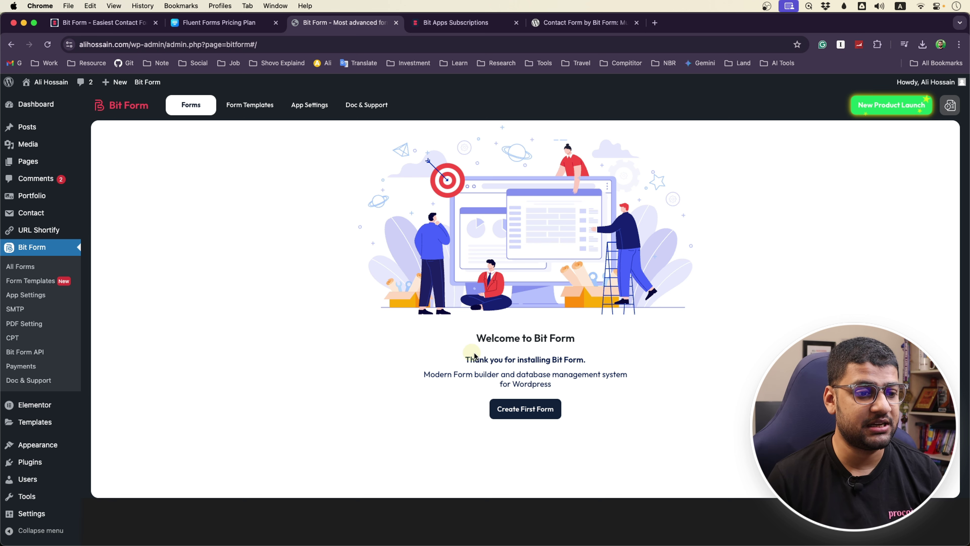
left_click(504, 414)
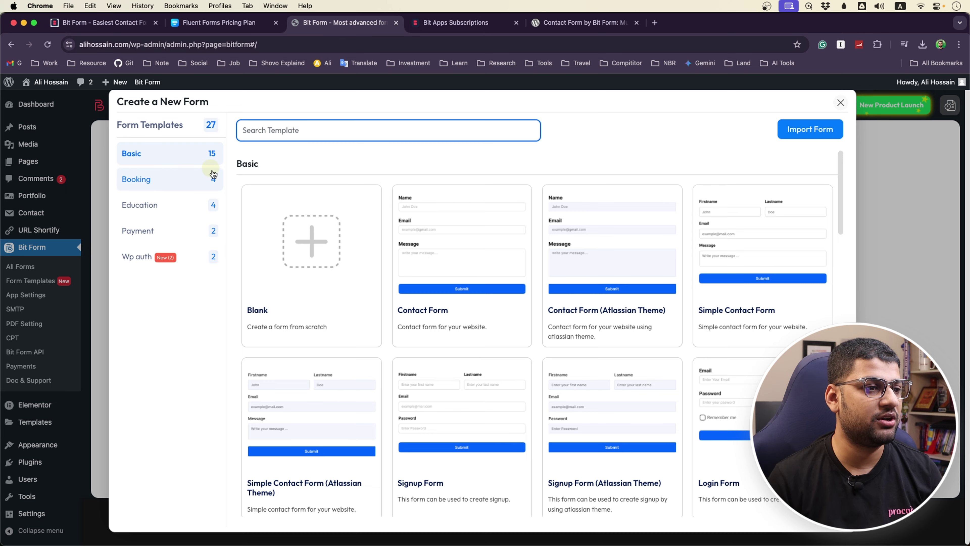
scroll(477, 301, "down", 9)
scroll(476, 302, "down", 20)
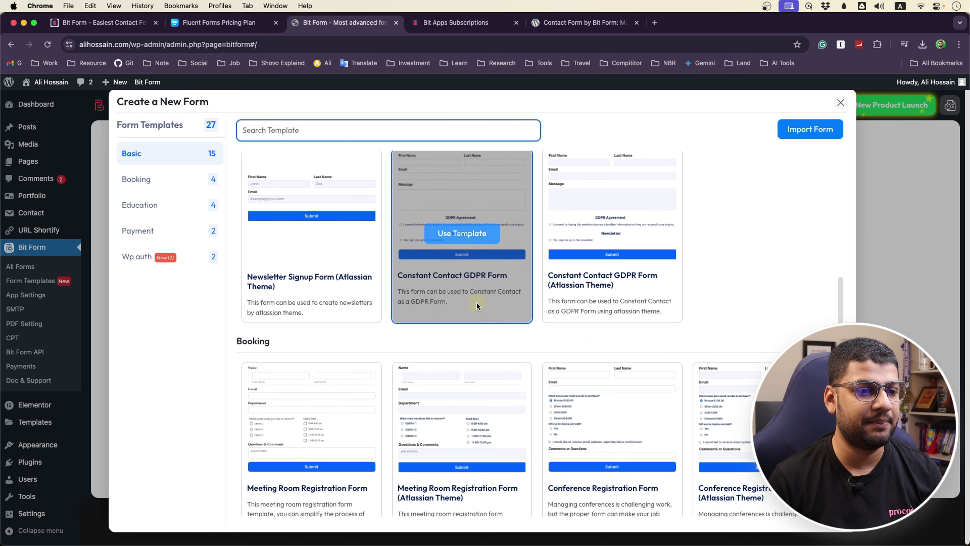
scroll(475, 306, "down", 1)
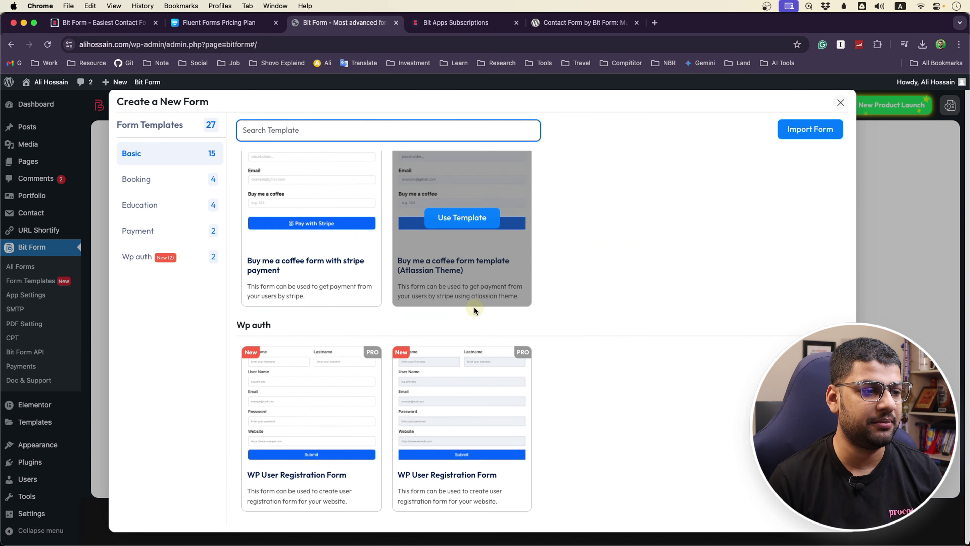
scroll(444, 363, "up", 15)
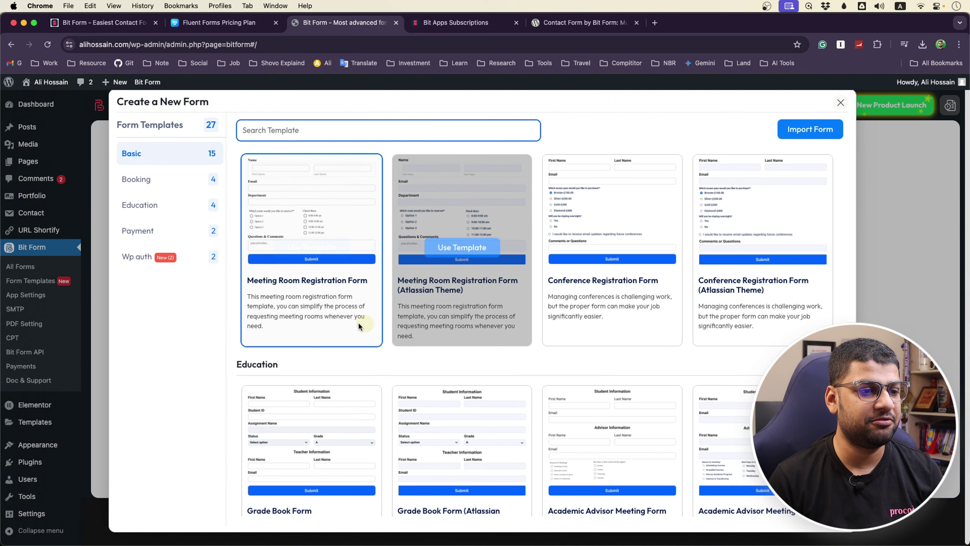
scroll(445, 323, "up", 15)
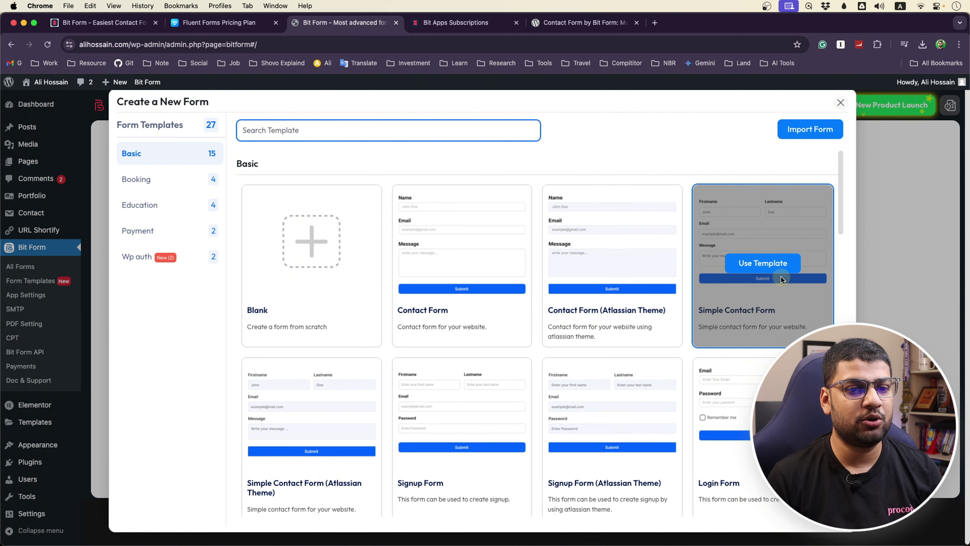
Create a form from the Simple Contact Form template and browse the builder's field palette
left_click(771, 270)
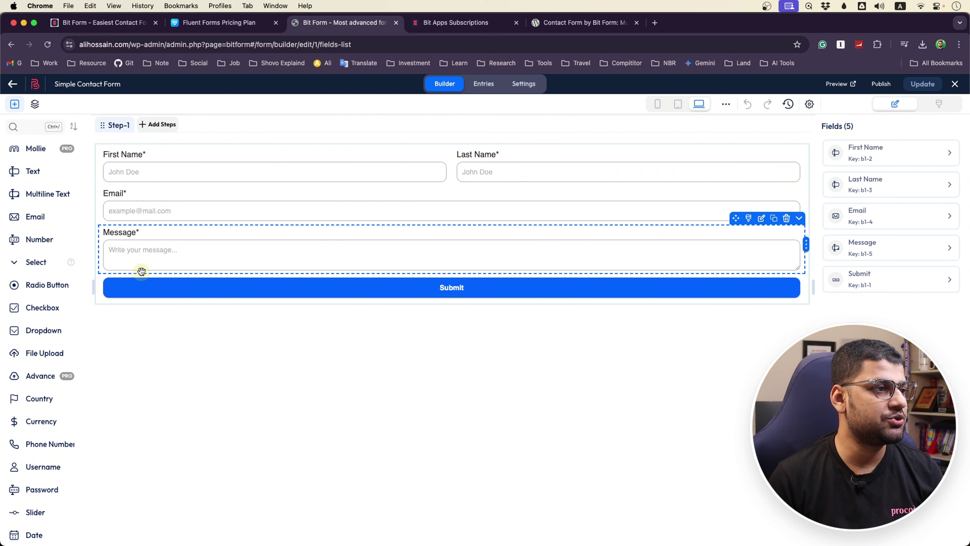
scroll(29, 258, "down", 10)
scroll(28, 258, "down", 5)
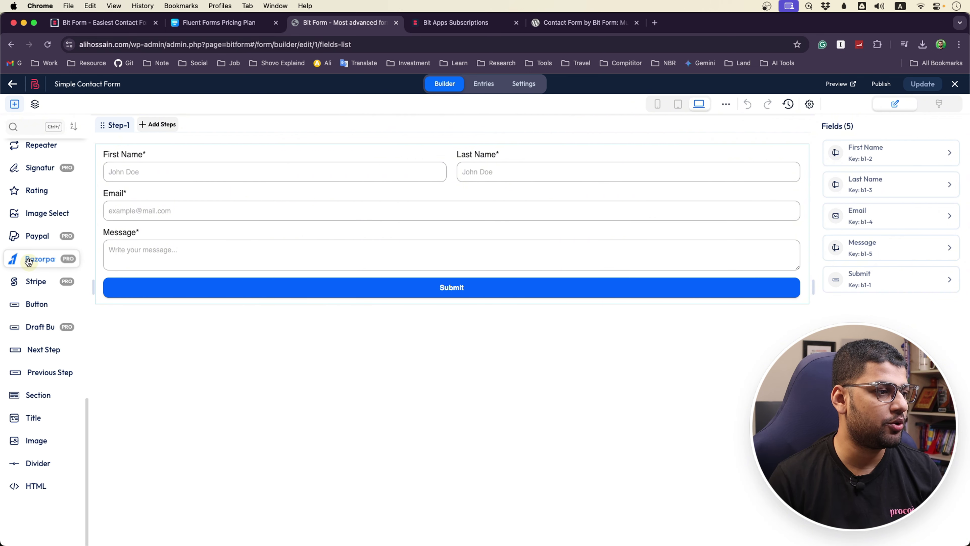
scroll(44, 475, "up", 15)
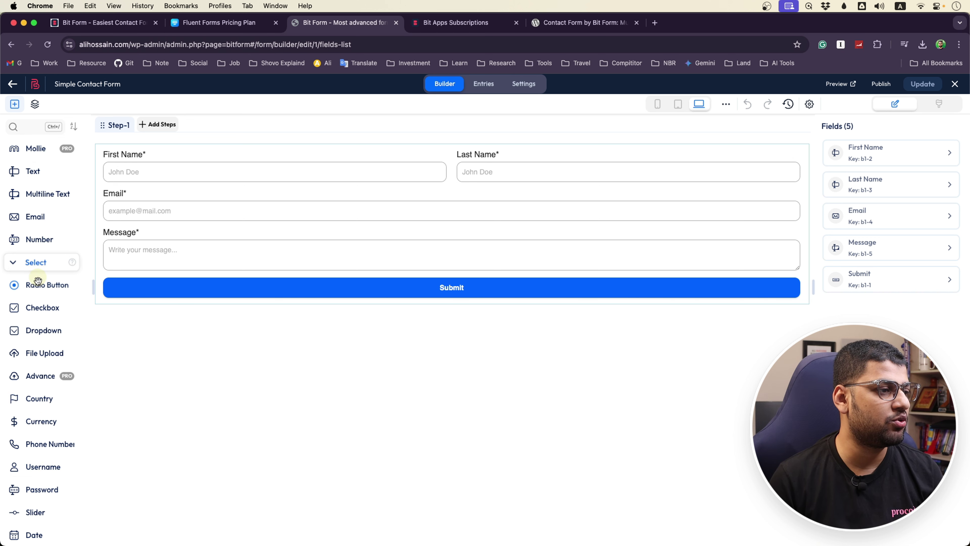
scroll(48, 420, "down", 8)
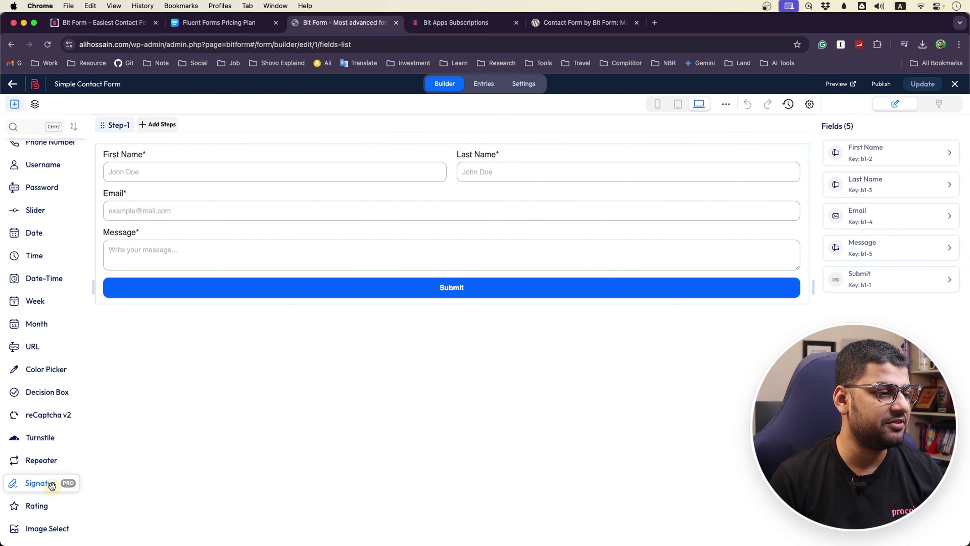
scroll(48, 490, "down", 4)
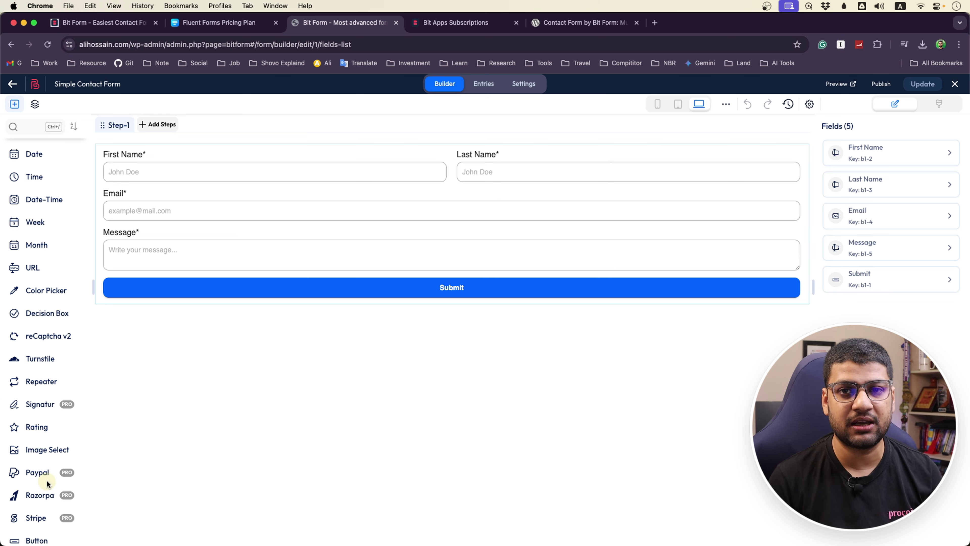
scroll(44, 481, "down", 8)
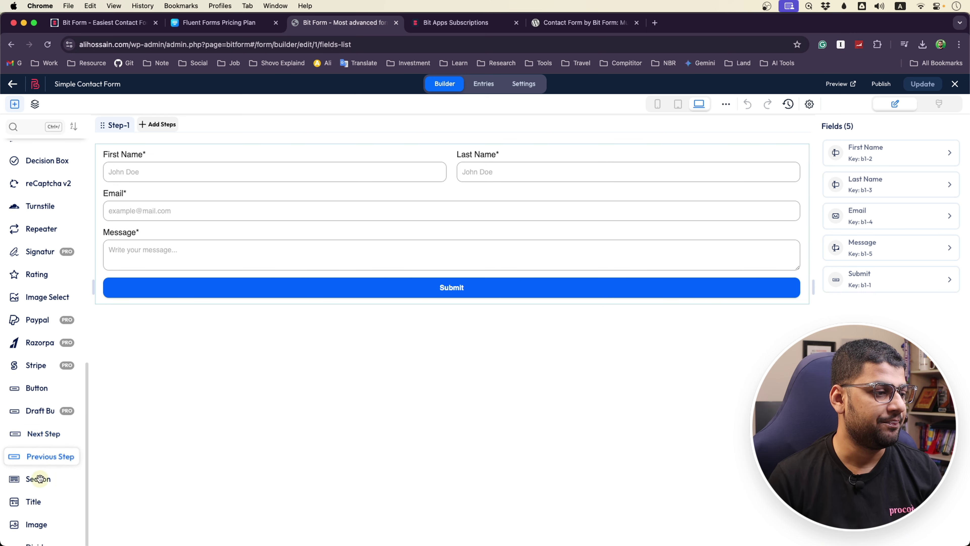
scroll(40, 479, "down", 6)
scroll(34, 363, "up", 20)
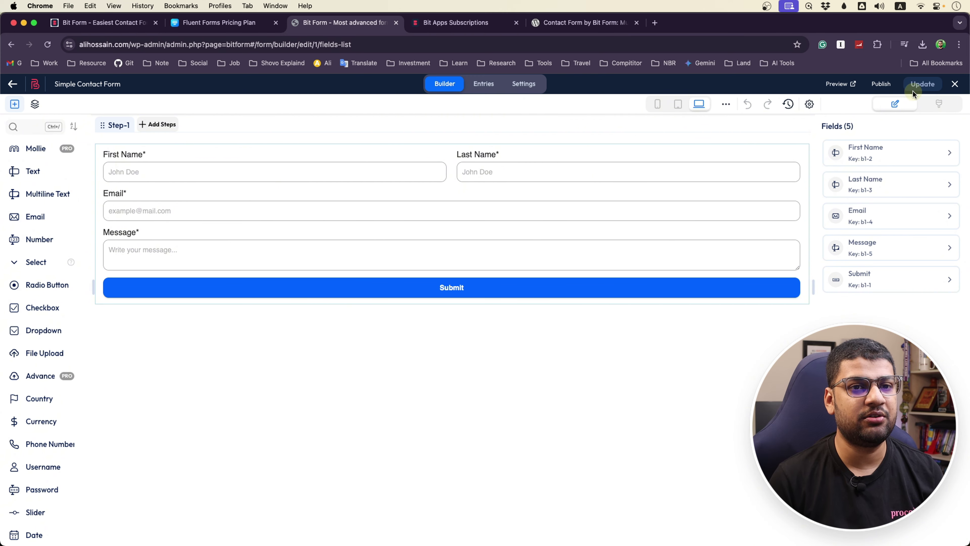
Preview the form, try its First Name, Last Name, Email and Message fields, and close the preview
left_click(838, 86)
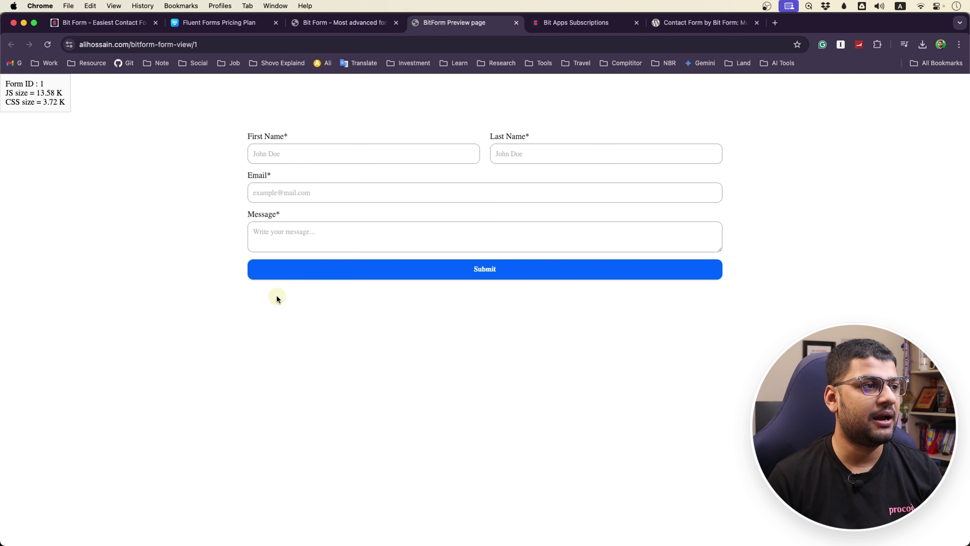
left_click(331, 157)
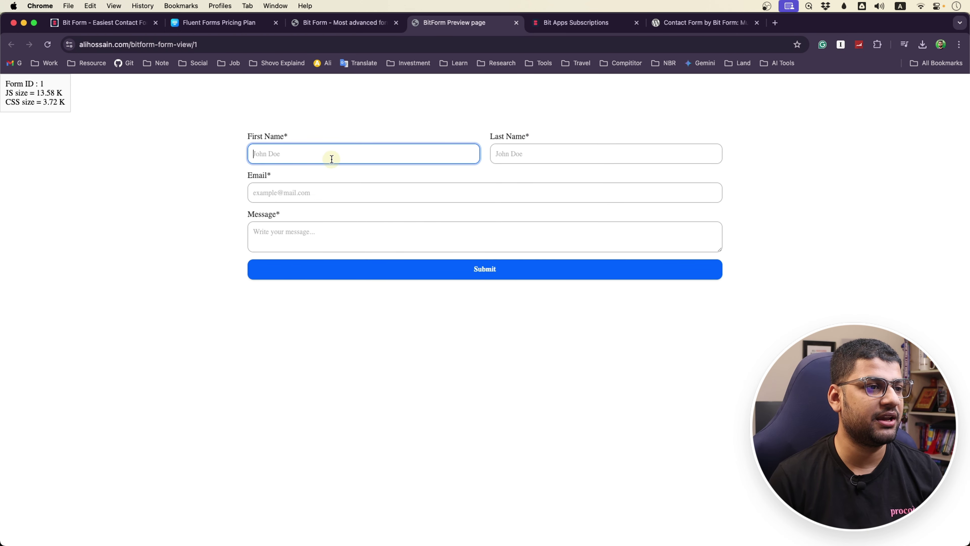
left_click(534, 149)
left_click(458, 188)
left_click(439, 241)
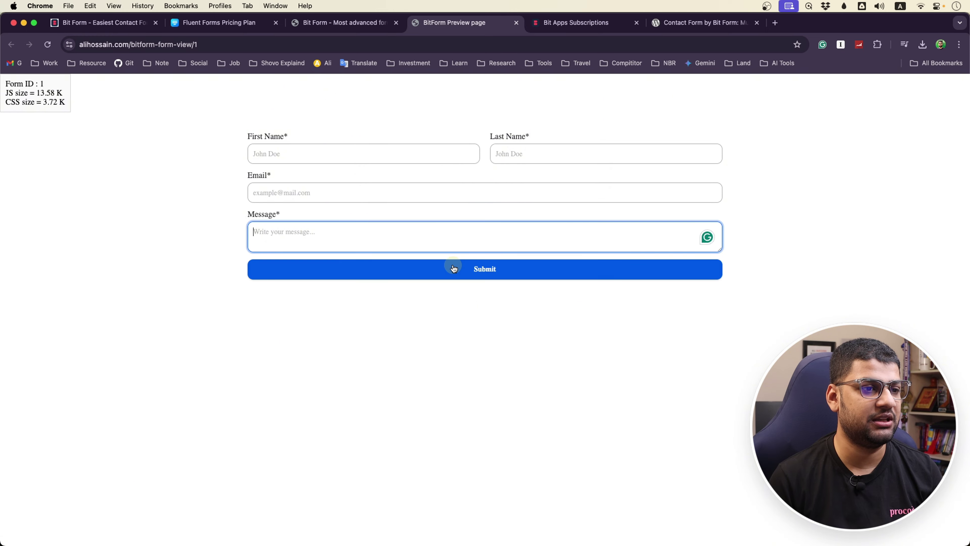
left_click(515, 23)
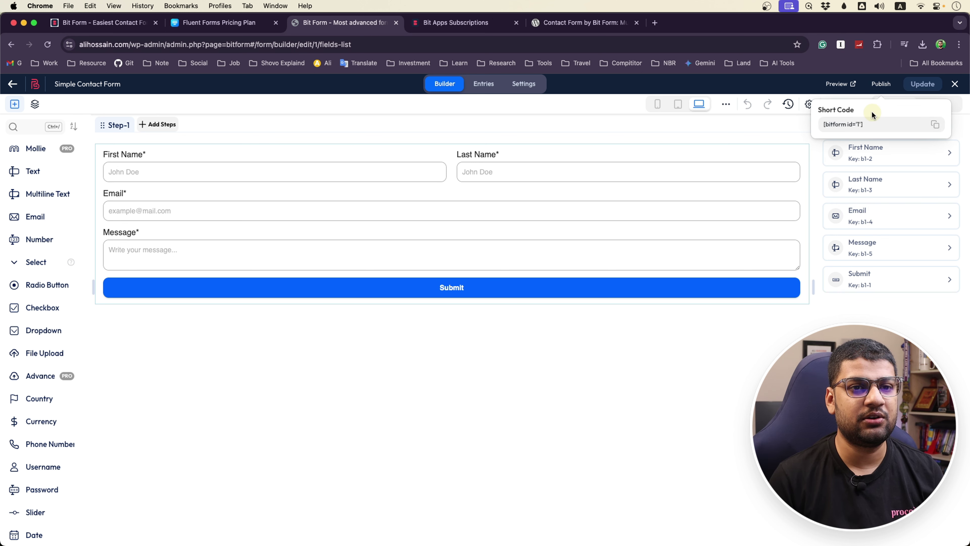
Copy the [bitform id='1'] shortcode and open the Contact page in Elementor from wp-admin Pages
left_click(936, 125)
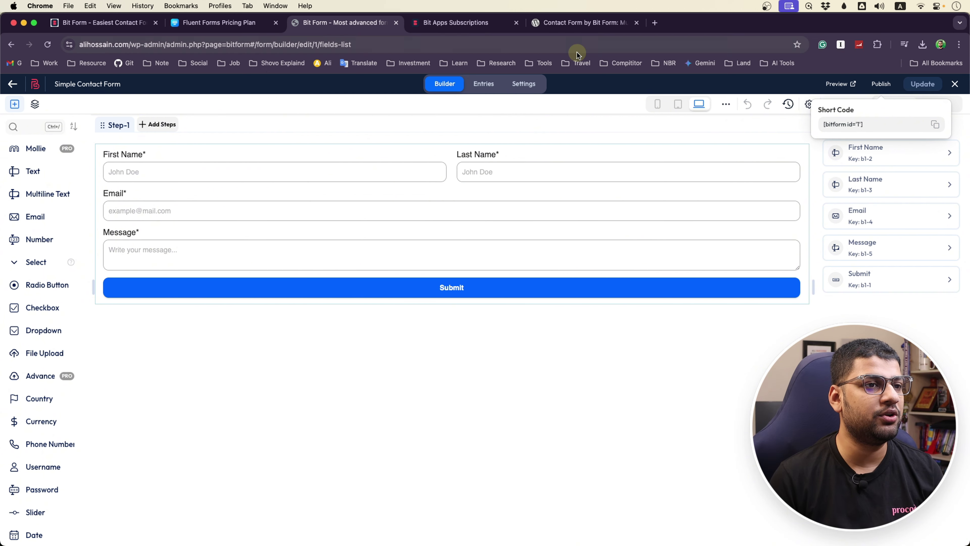
left_click(654, 23)
type("al")
key("Return")
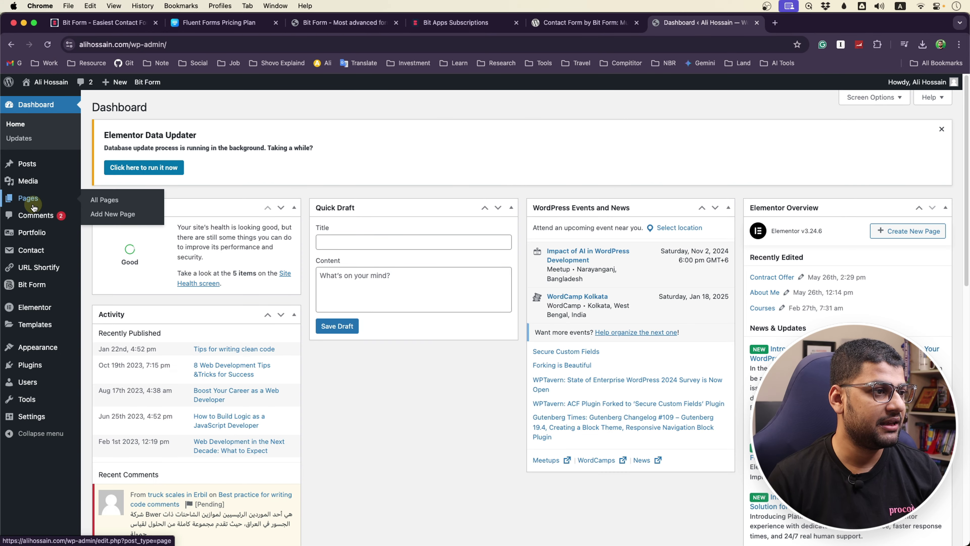
left_click(34, 207)
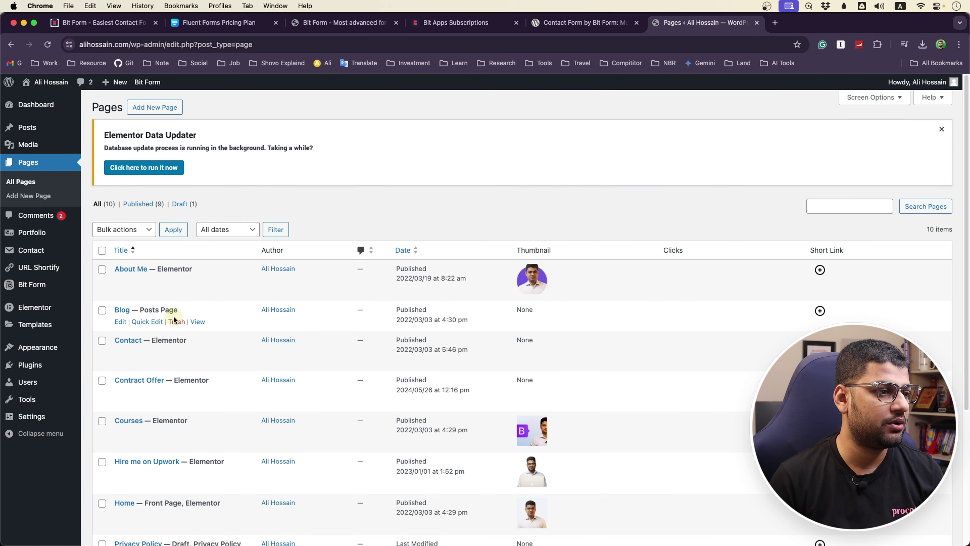
scroll(173, 319, "down", 3)
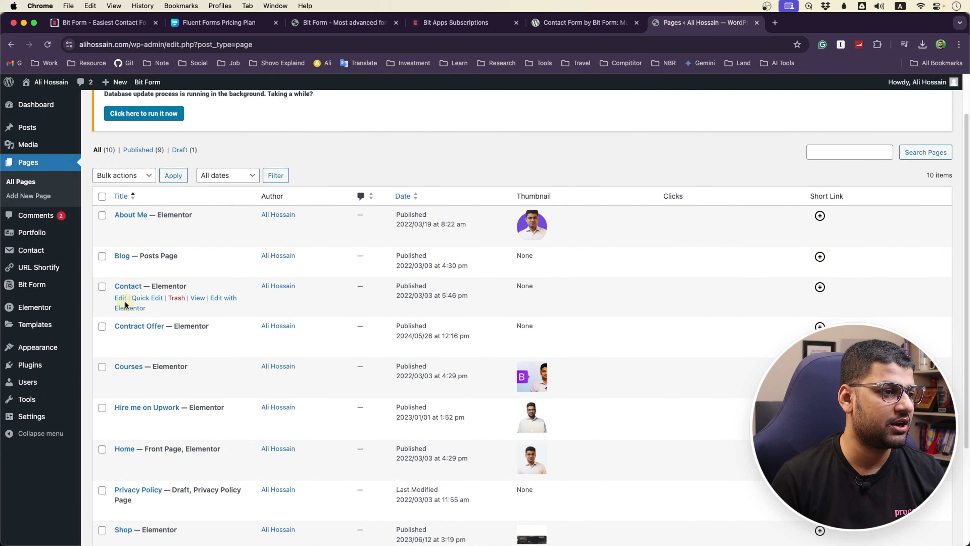
left_click(226, 297)
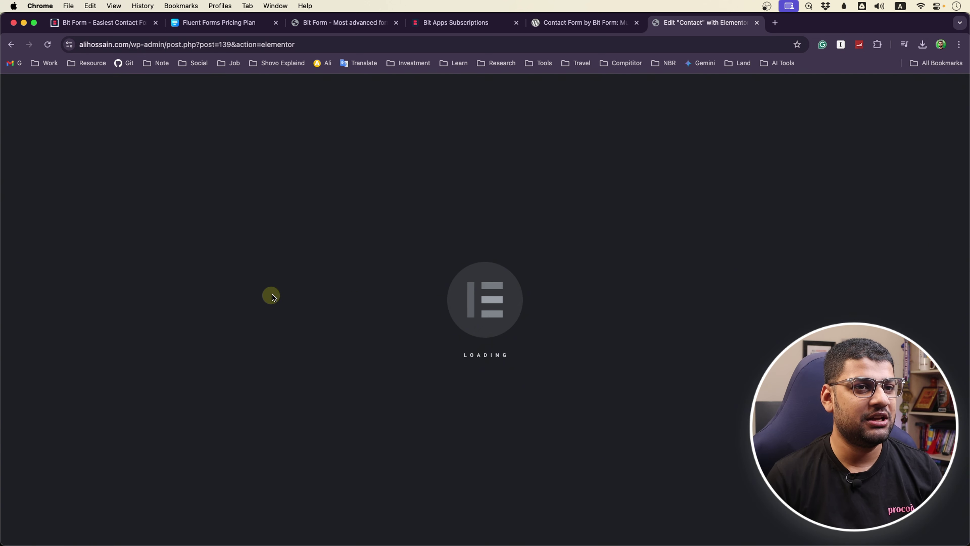
Replace the Contact page's shortcode with [bitform id='1'], update the page, and preview it
left_click(602, 296)
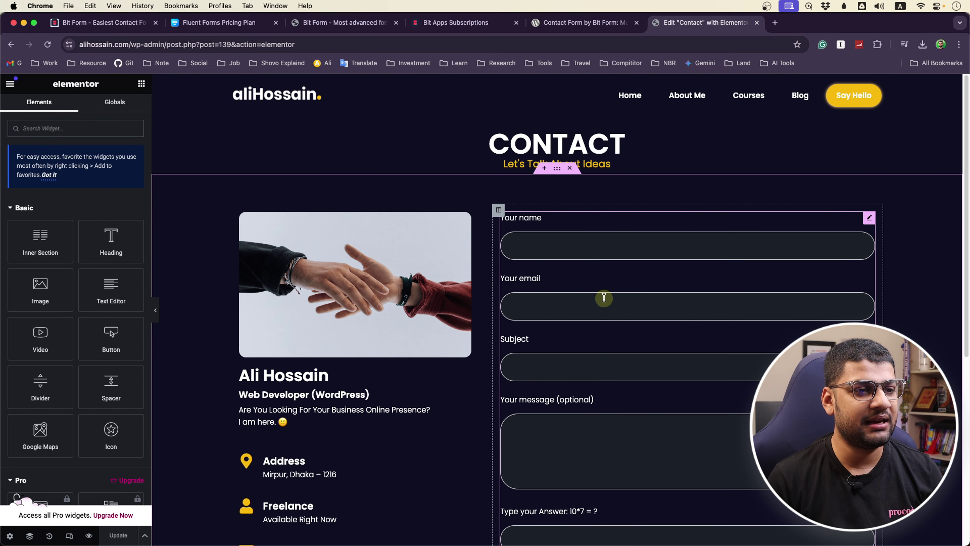
scroll(588, 382, "down", 7)
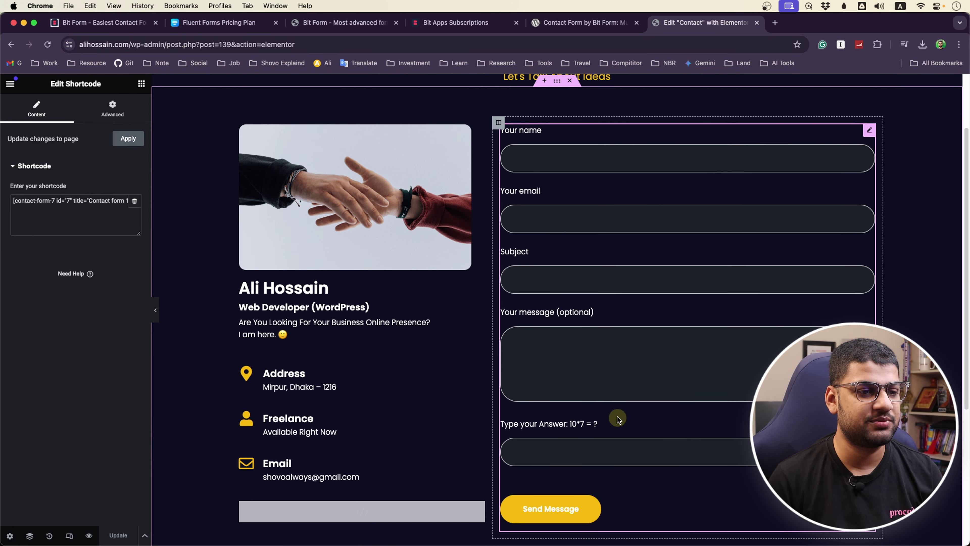
scroll(617, 411, "up", 7)
left_click(610, 304)
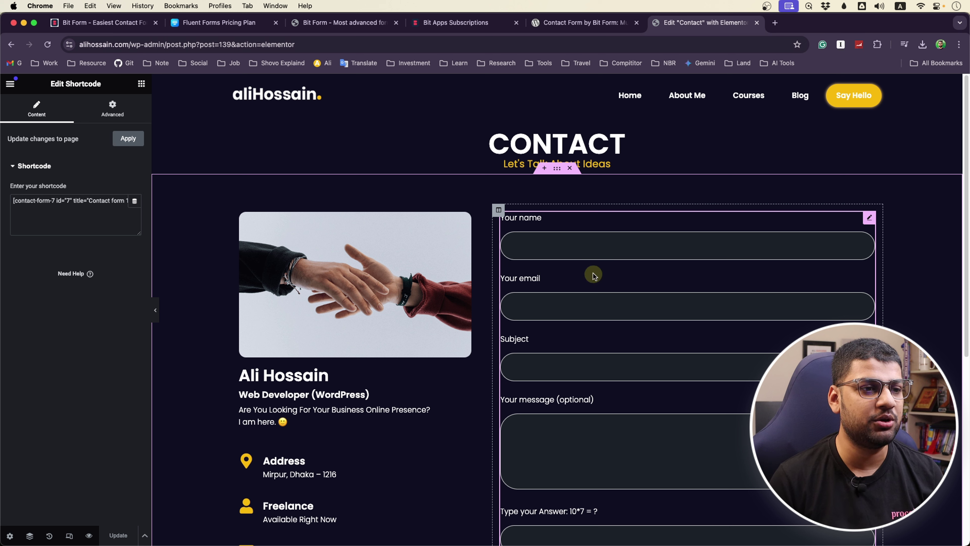
left_click(97, 201)
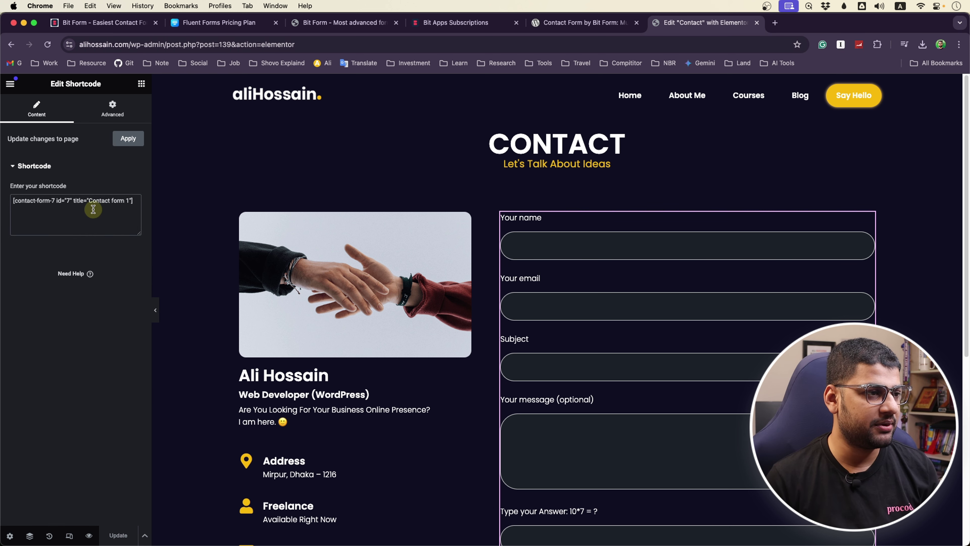
key("super+a")
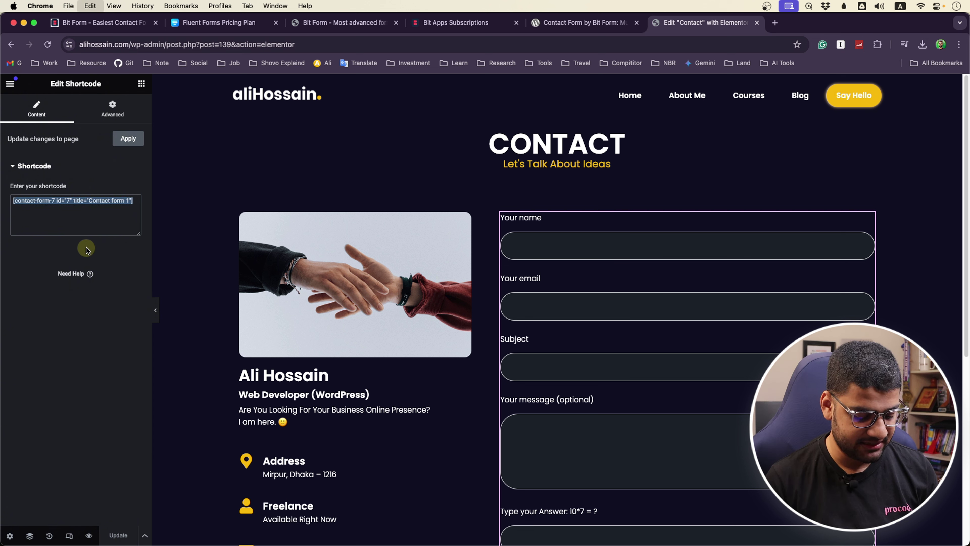
key("super+v")
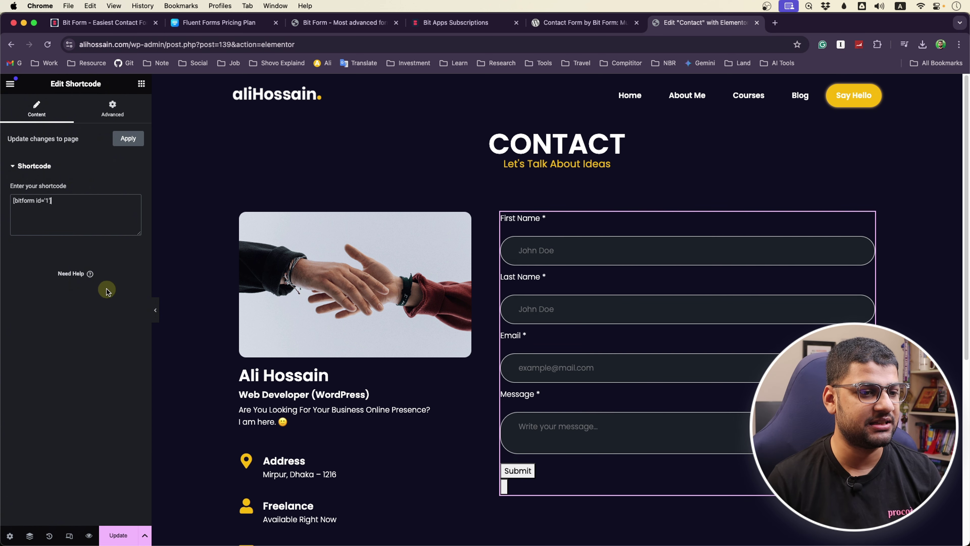
left_click(118, 535)
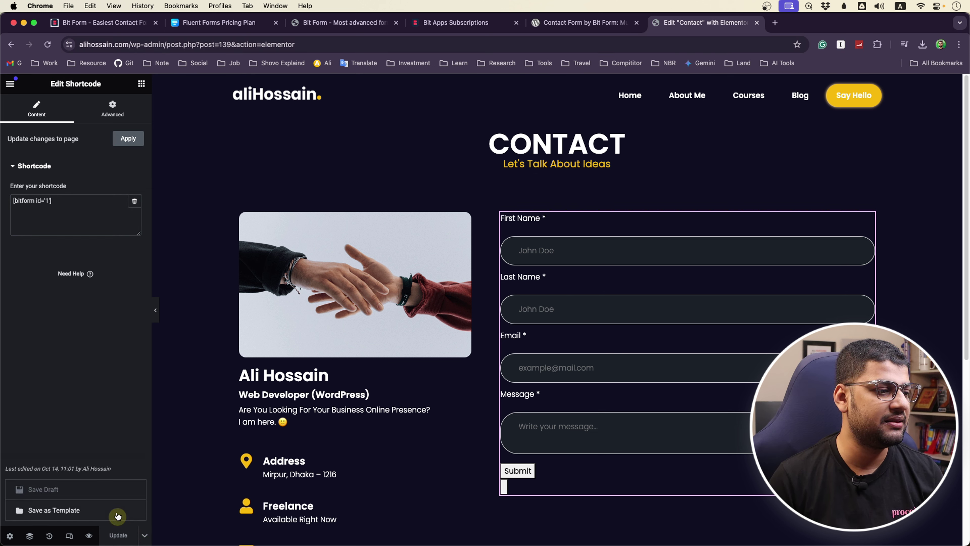
left_click(87, 535)
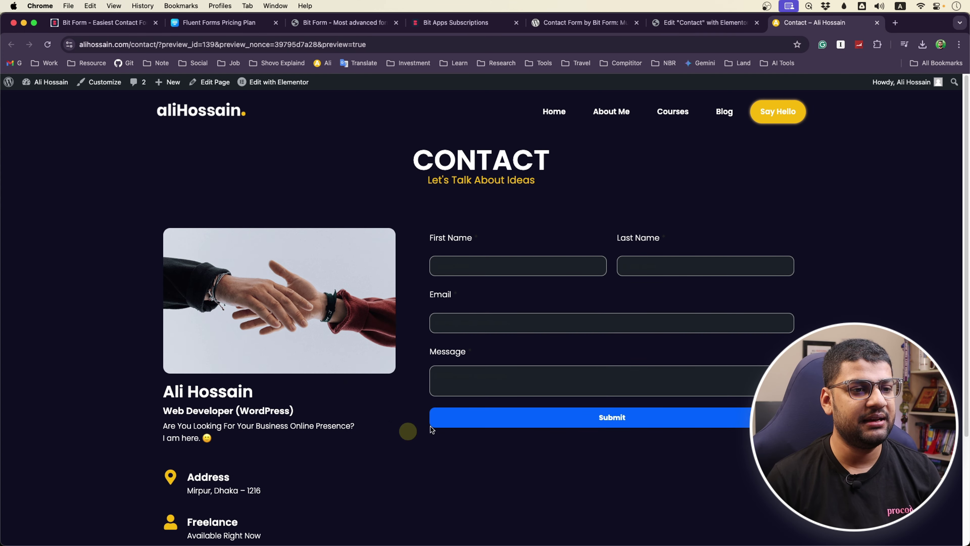
Type test text into the First Name and Last Name fields on the Contact page, then delete the First Name text
left_click(476, 258)
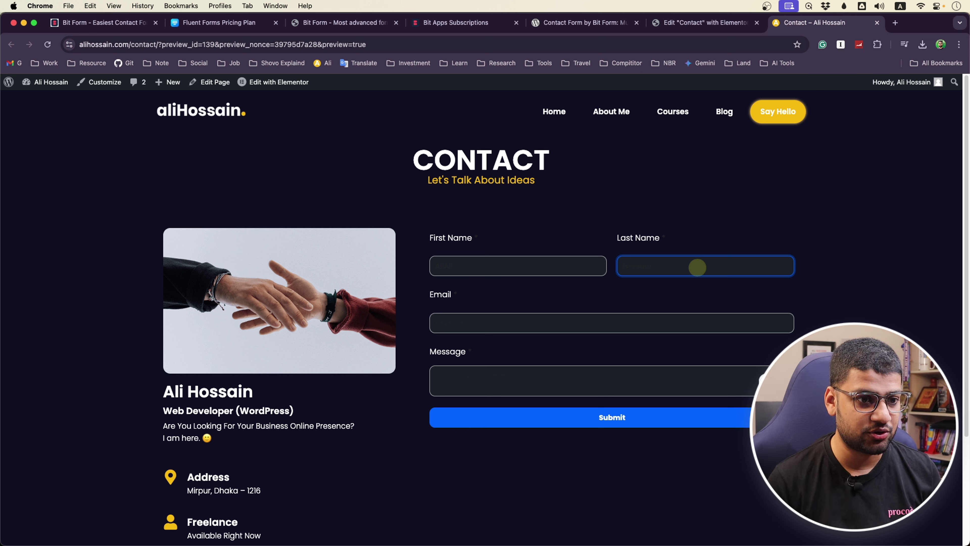
left_click_drag(639, 264, 606, 262)
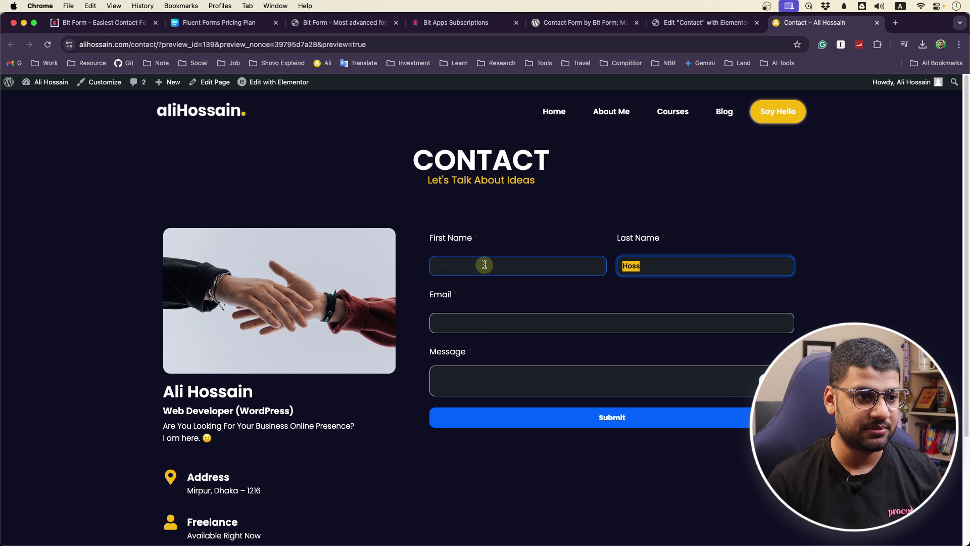
left_click_drag(484, 264, 341, 262)
key("BackSpace")
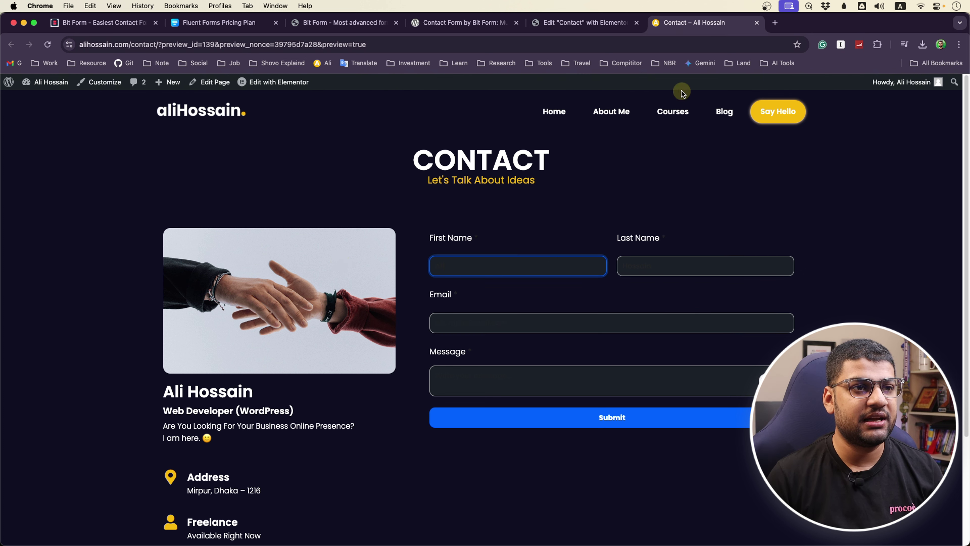
Open Theme Customization for the Bit Form Default theme and compare with the Contact page
left_click(333, 23)
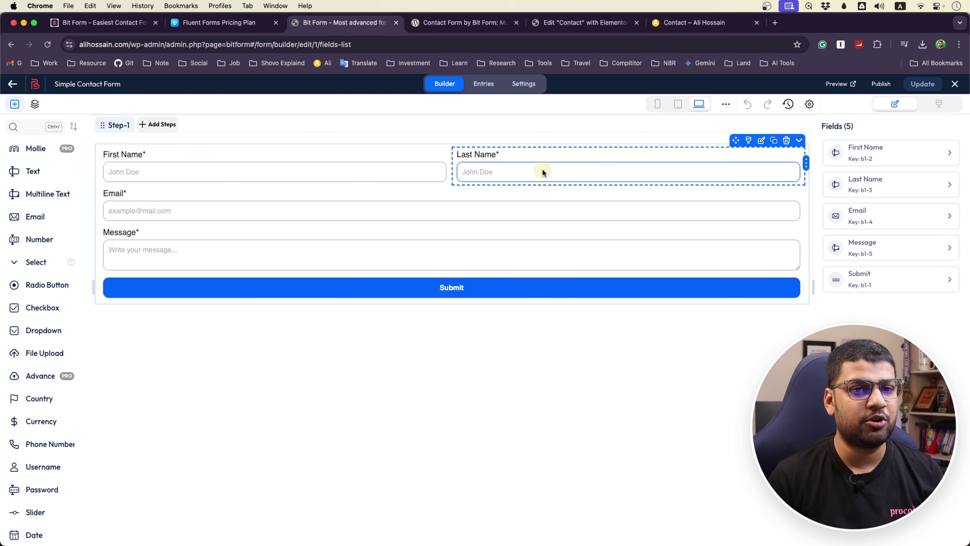
left_click(939, 105)
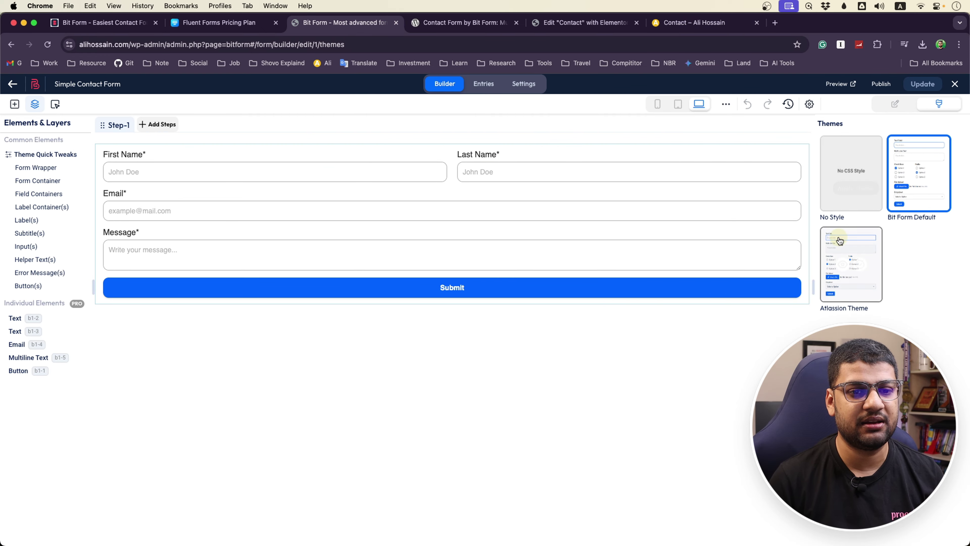
mouse_move(914, 206)
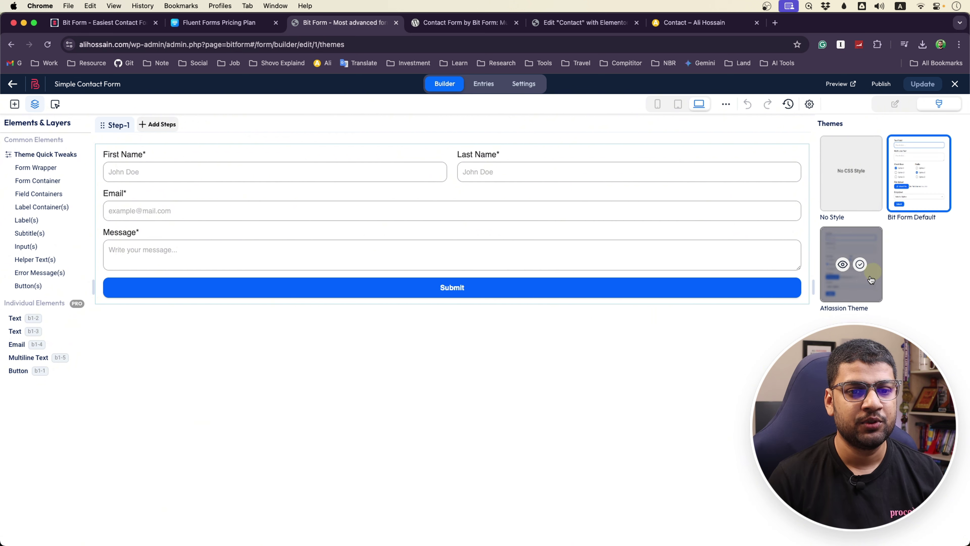
mouse_move(853, 267)
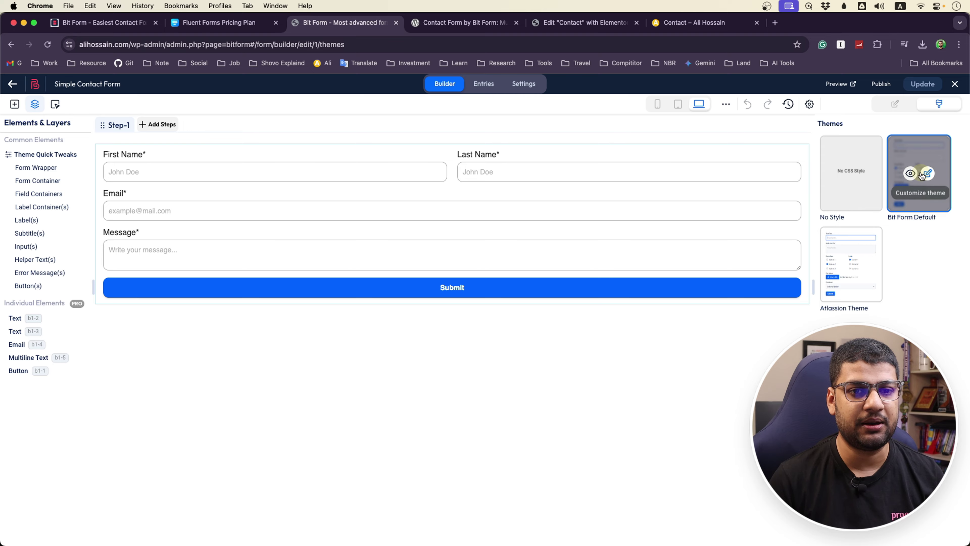
left_click(927, 174)
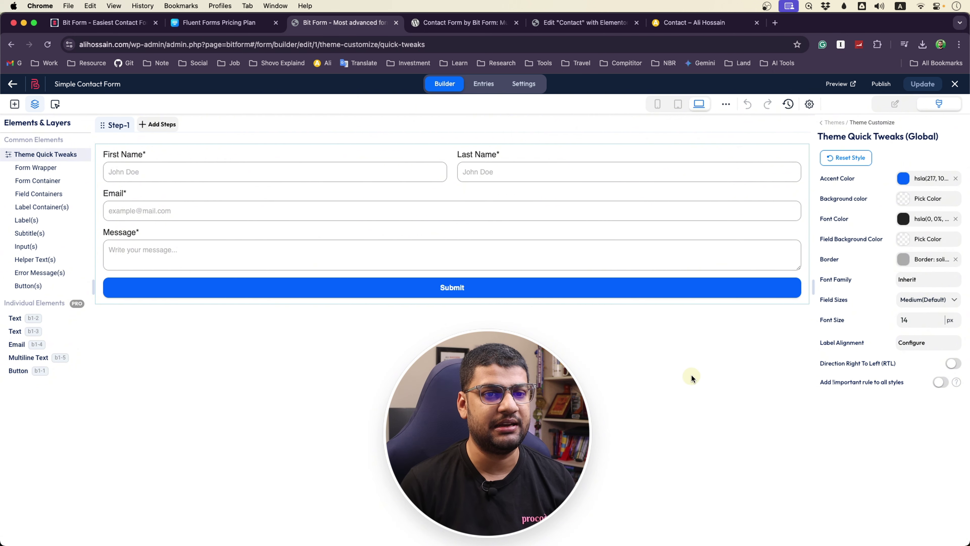
left_click(704, 27)
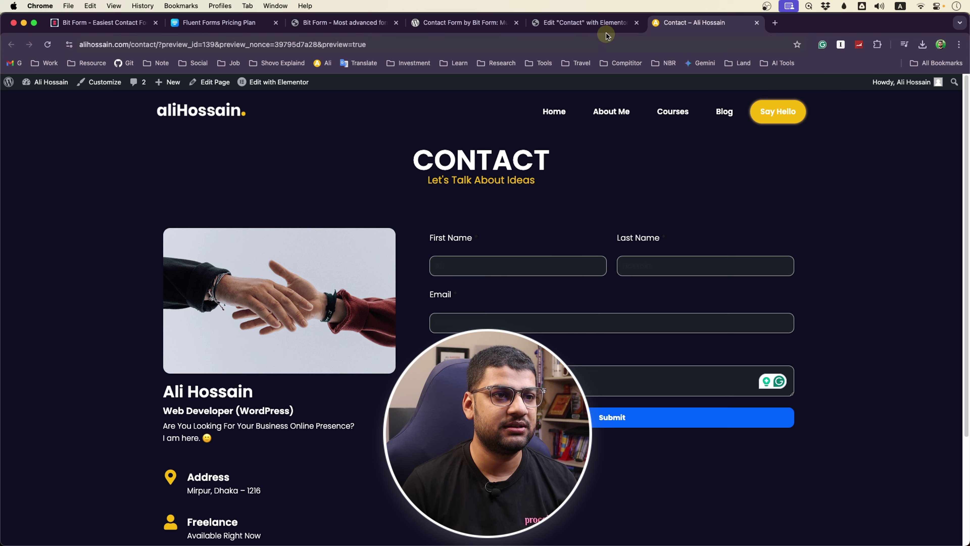
left_click(340, 22)
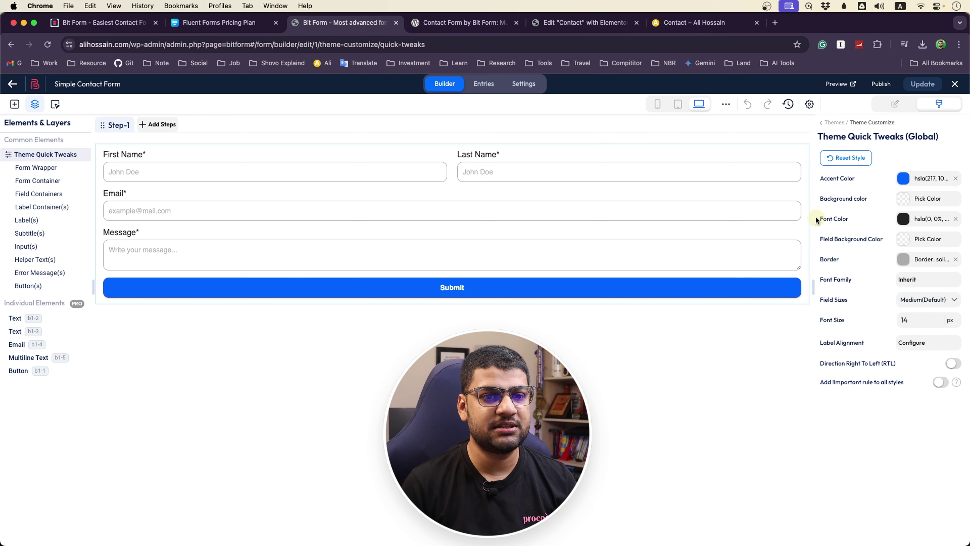
Set the form's global Font Color to white (#ffffff) and save the form
left_click(903, 224)
left_click_drag(754, 310, 691, 255)
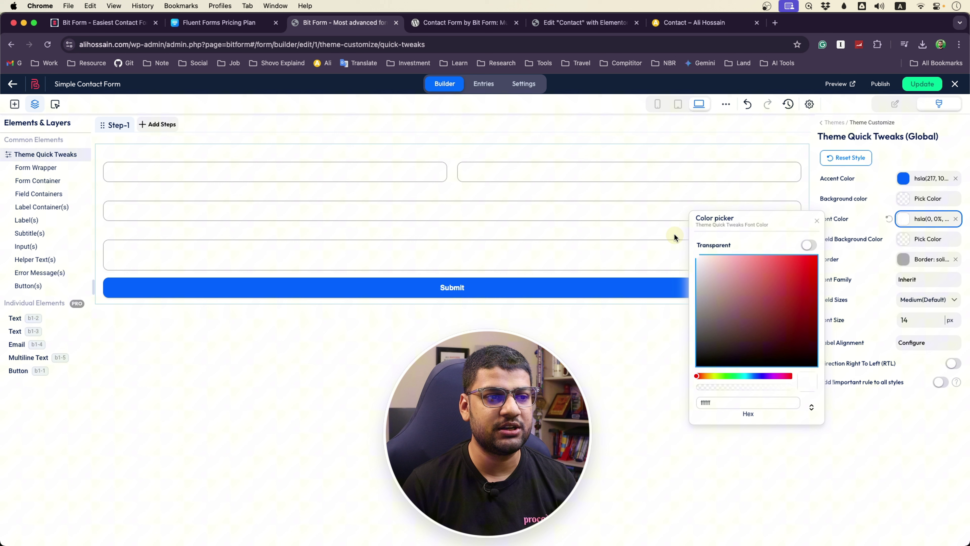
left_click(916, 85)
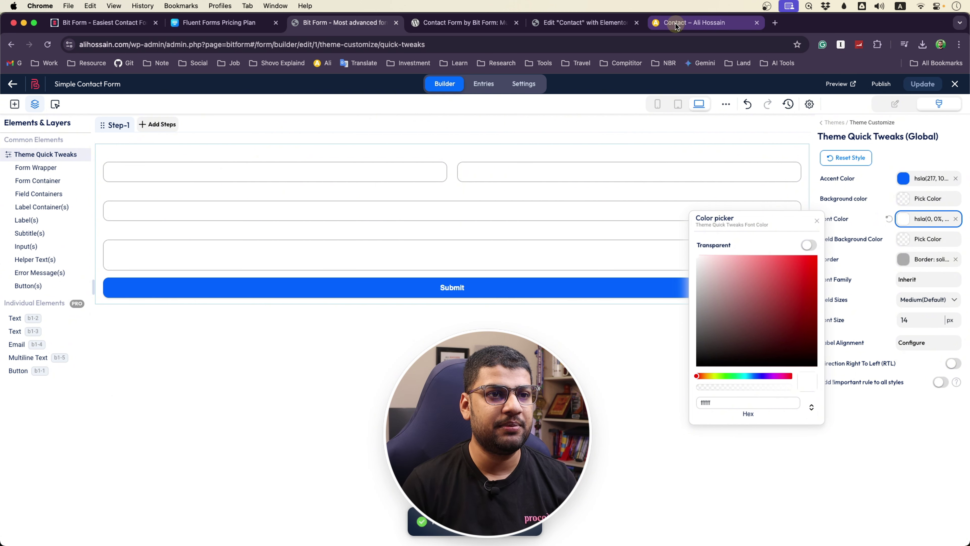
left_click(694, 23)
Submit a test entry with first name, last name, e-mail and message 'I am testing bit form'
left_click(46, 45)
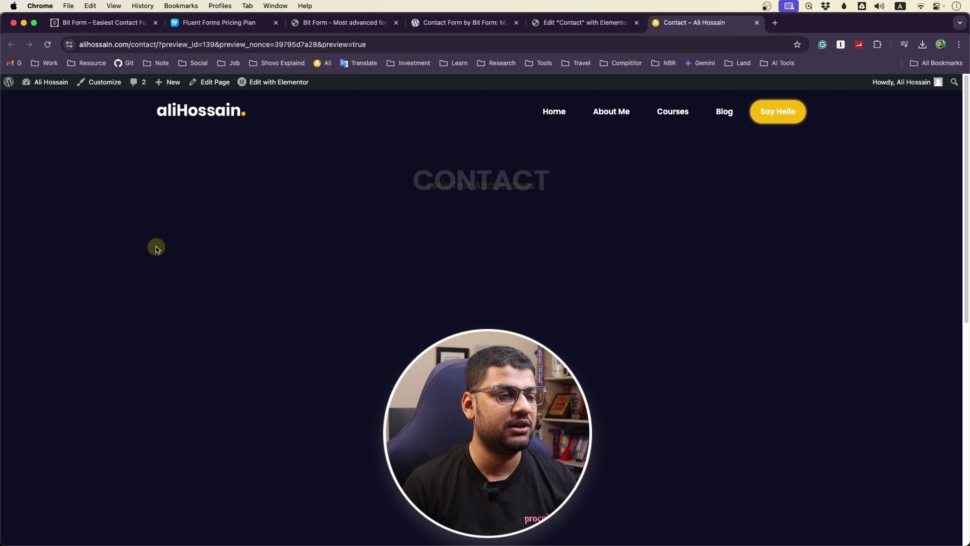
left_click(479, 266)
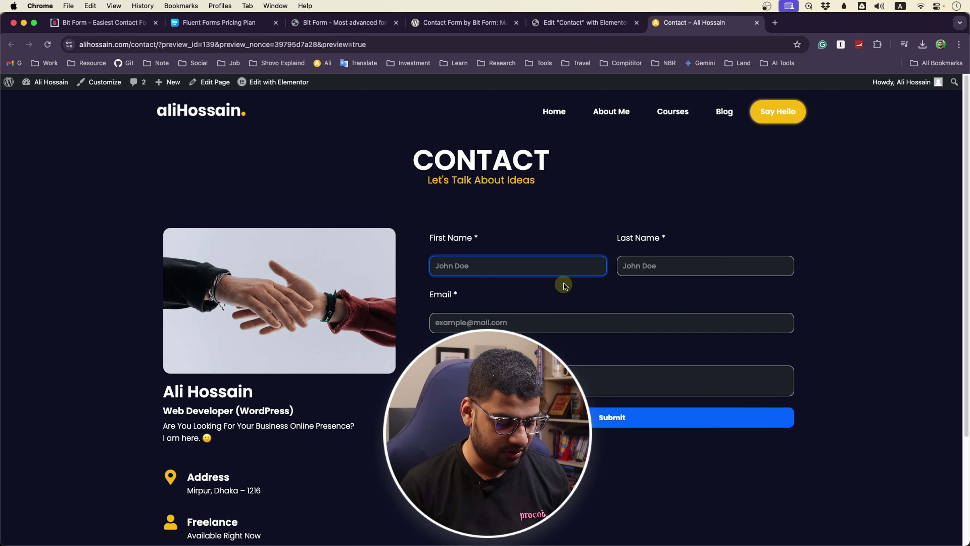
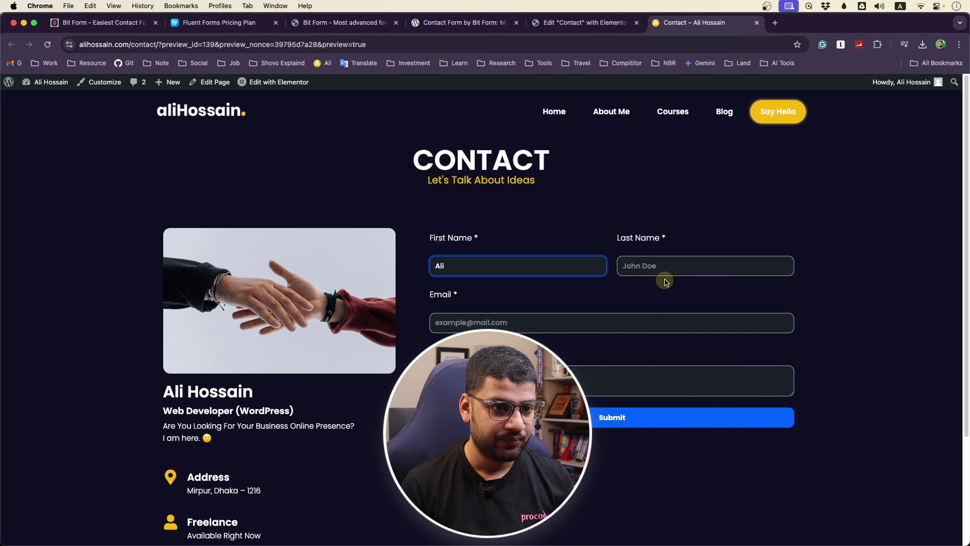
left_click(665, 271)
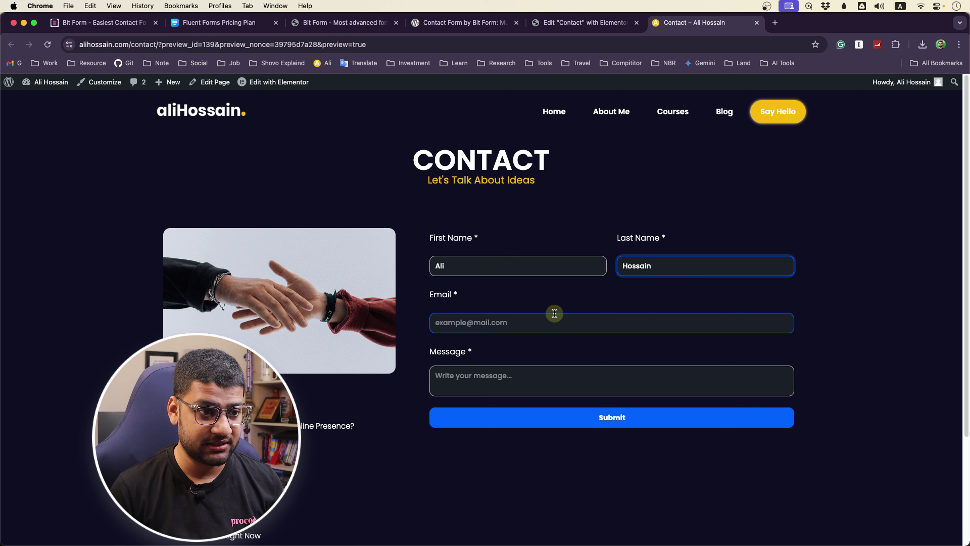
left_click(550, 321)
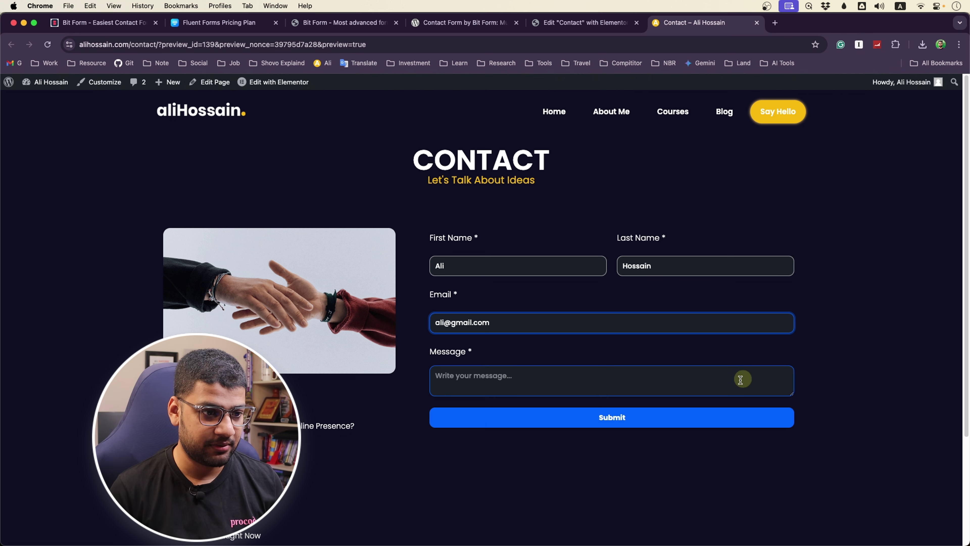
left_click(572, 384)
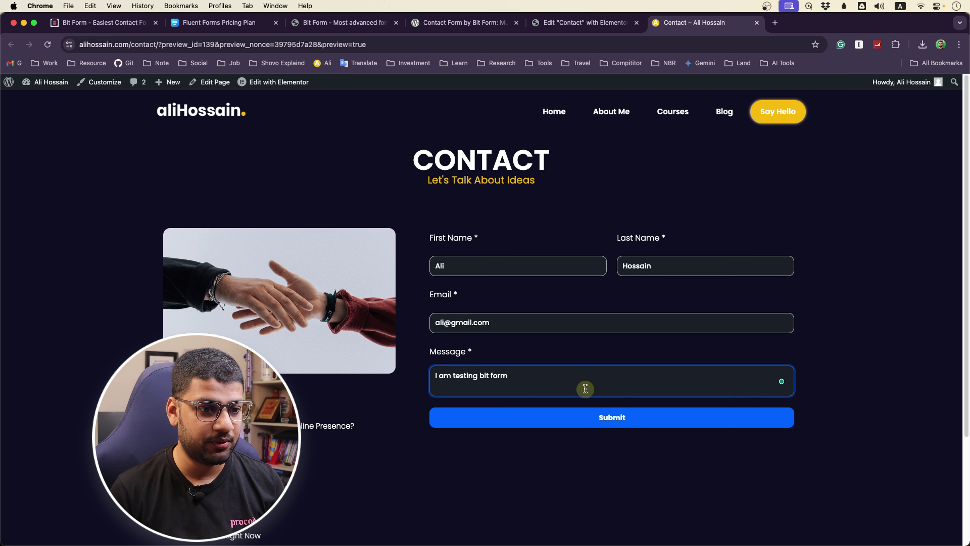
left_click(585, 417)
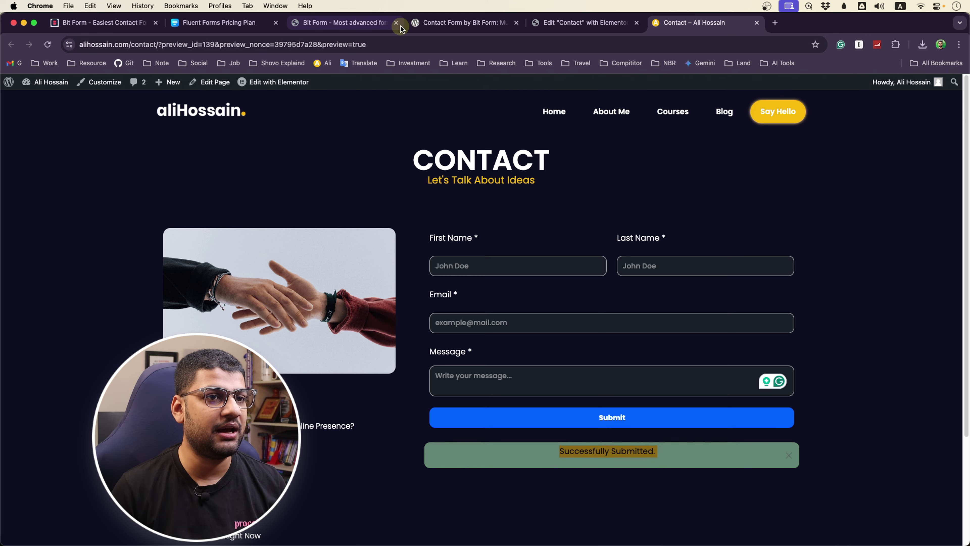
left_click(627, 25)
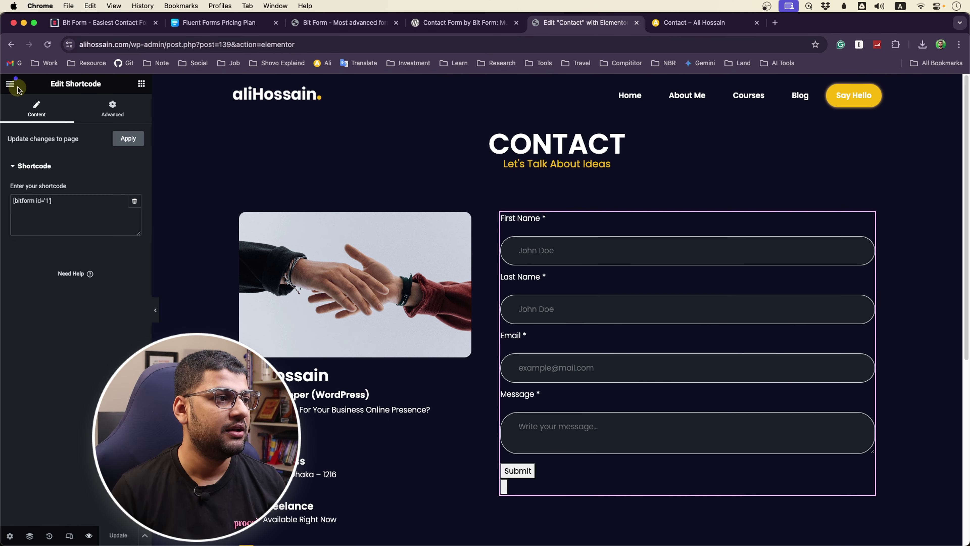
Exit Elementor and open Bit Form's All Forms list showing the Simple Contact Form with 1 response
left_click(10, 84)
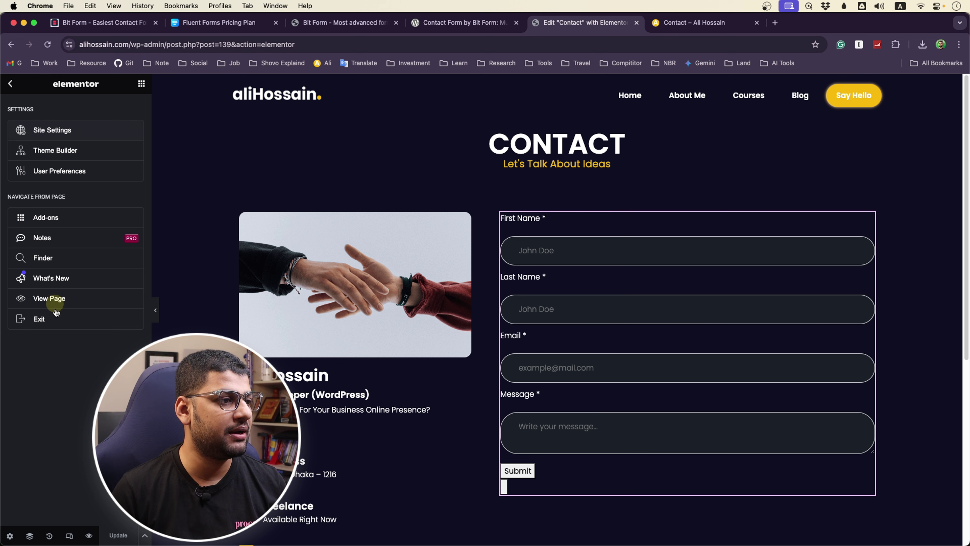
left_click(55, 325)
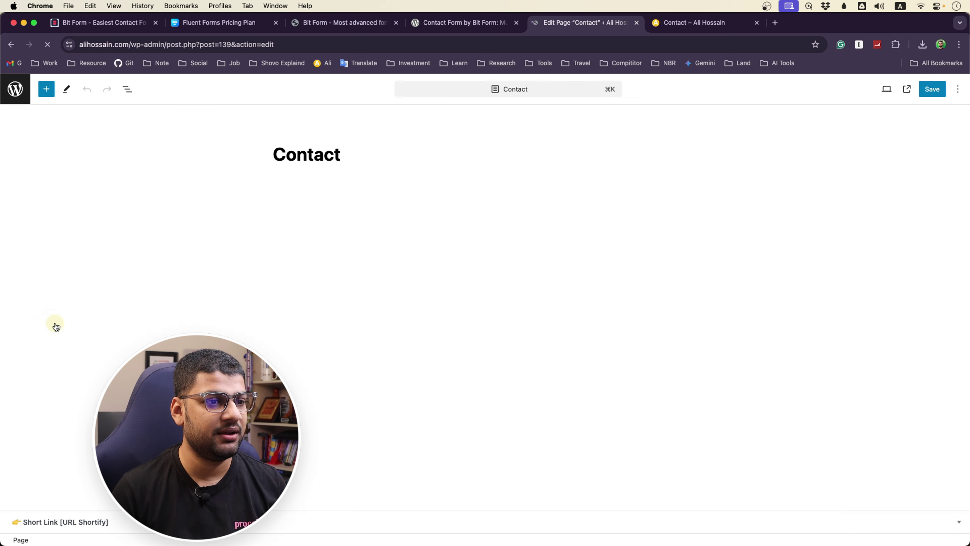
left_click(16, 88)
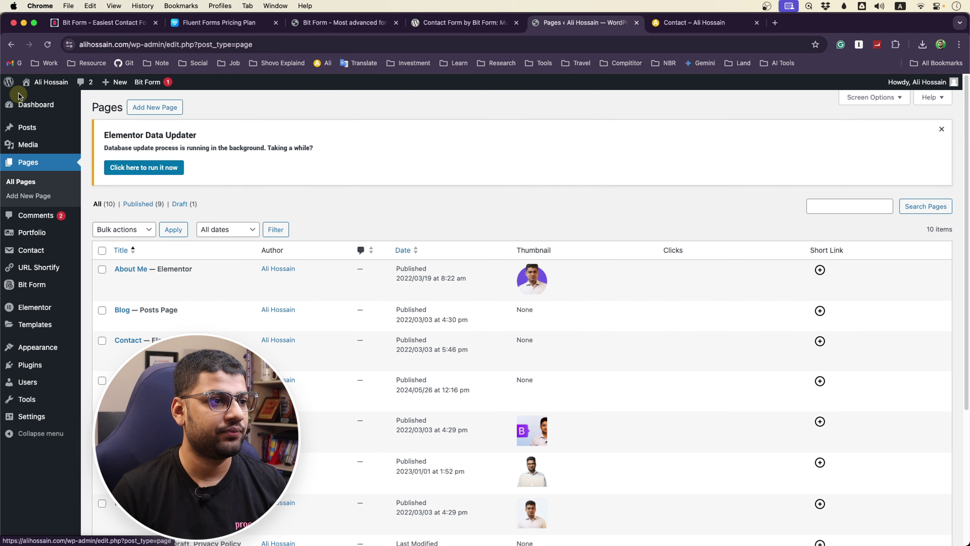
mouse_move(38, 267)
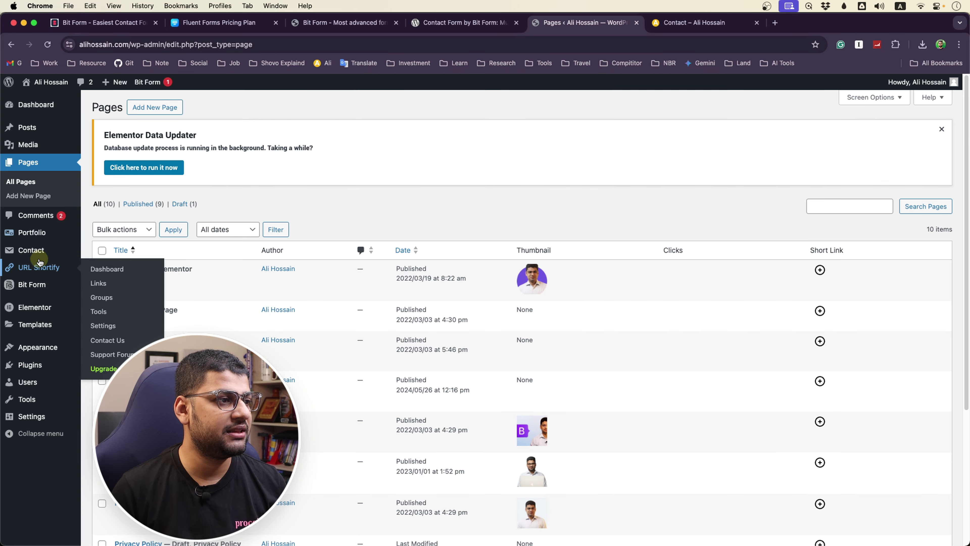
left_click(34, 284)
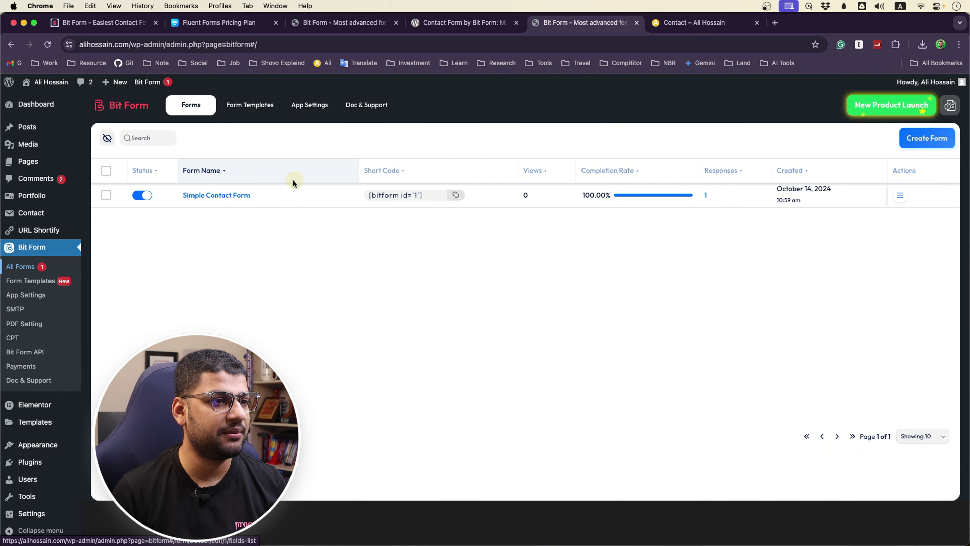
Open the Simple Contact Form's Responses and review the details of entry #1
left_click(706, 196)
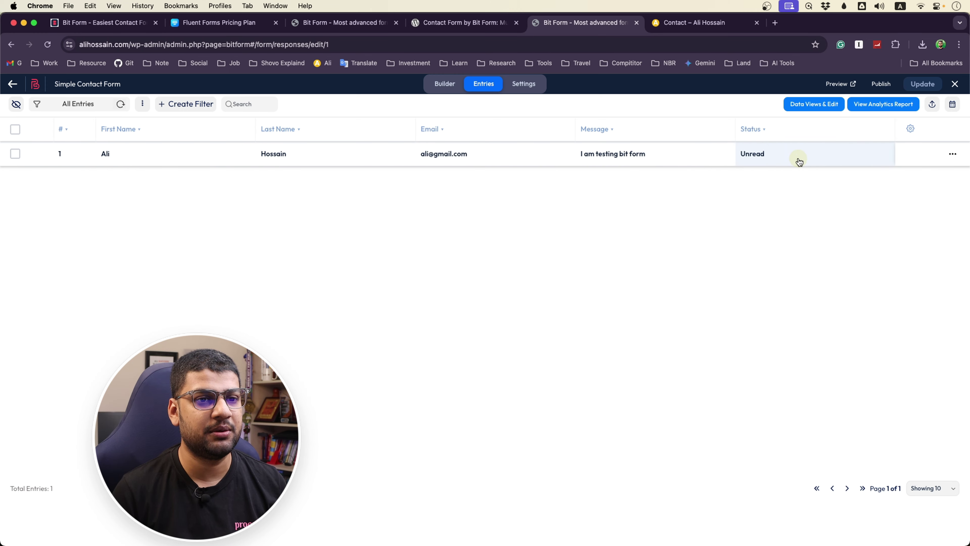
left_click(766, 155)
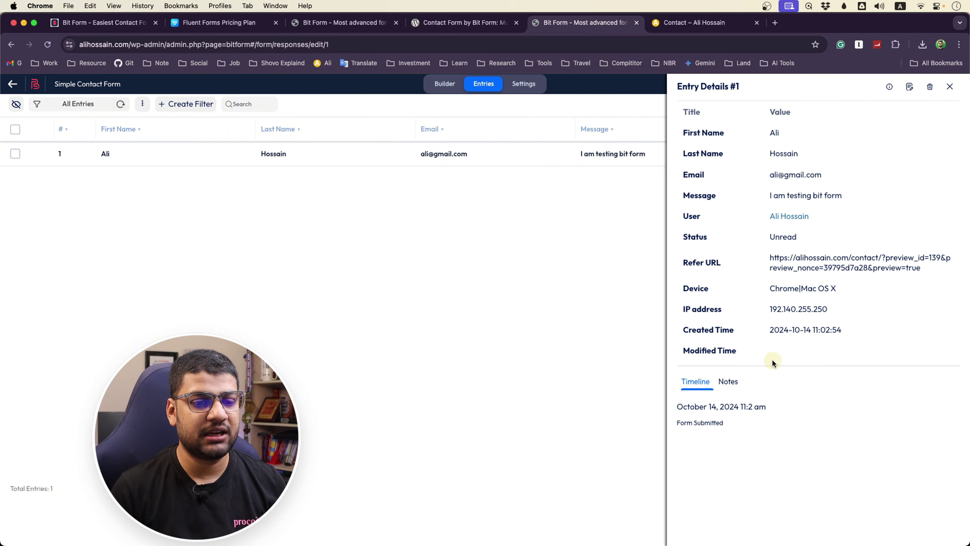
left_click(949, 87)
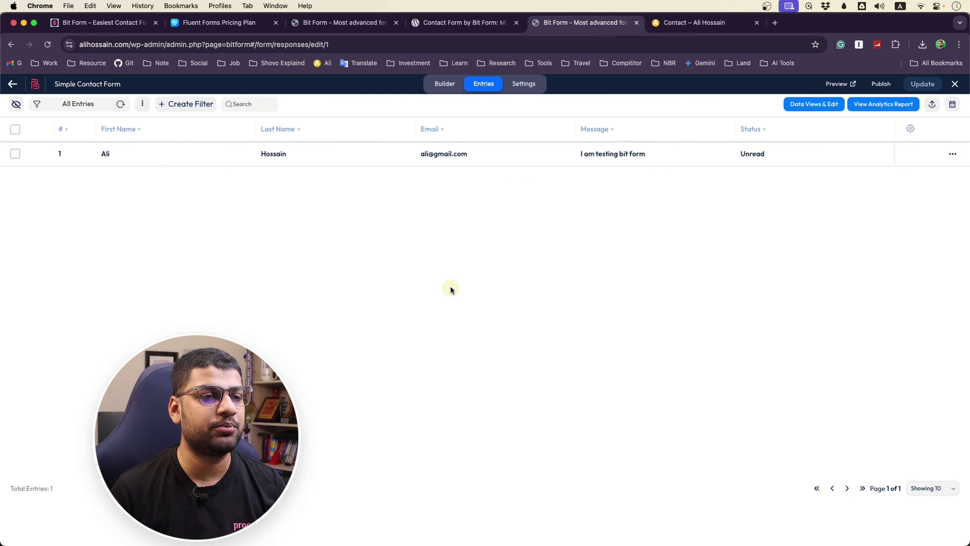
left_click(655, 24)
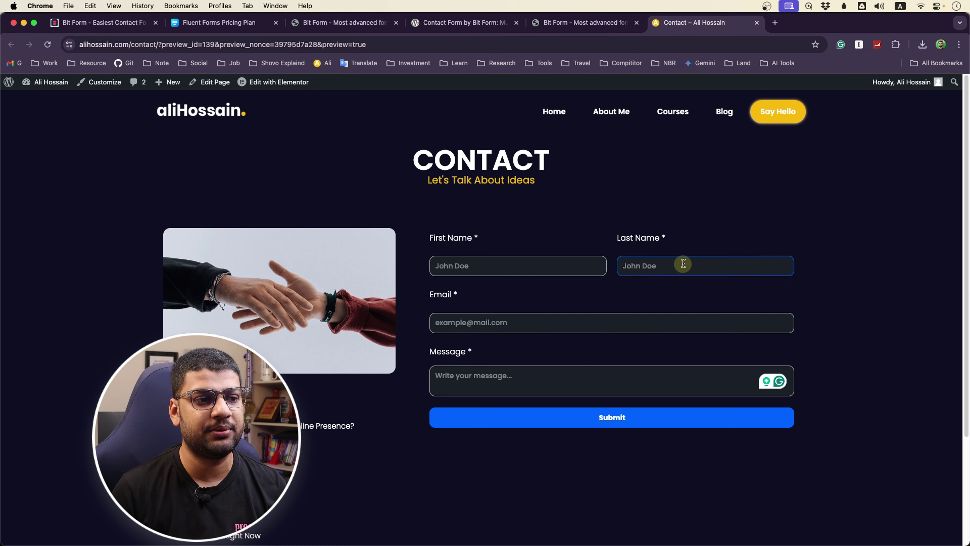
left_click(494, 23)
Close the Font Color picker in the Simple Contact Form builder and go back to All Forms
left_click(590, 24)
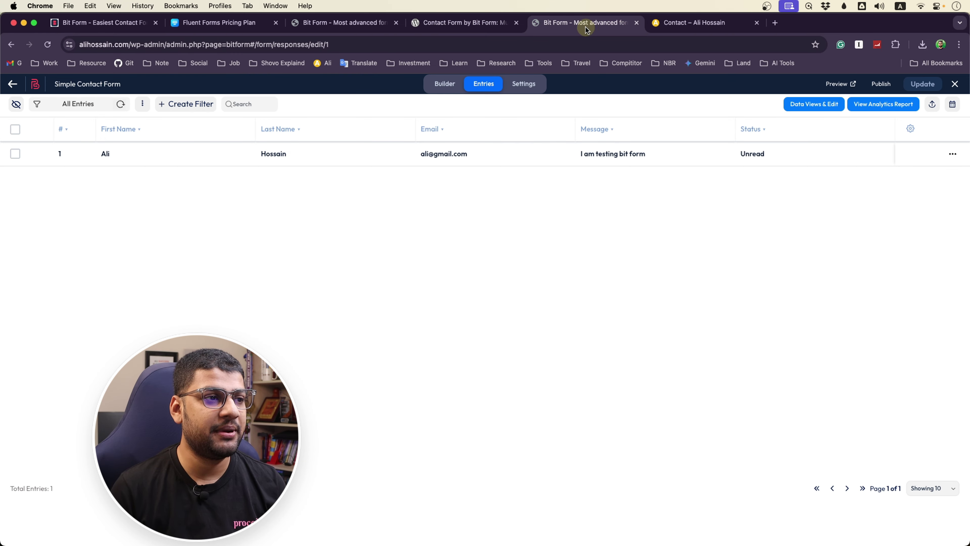
left_click(314, 23)
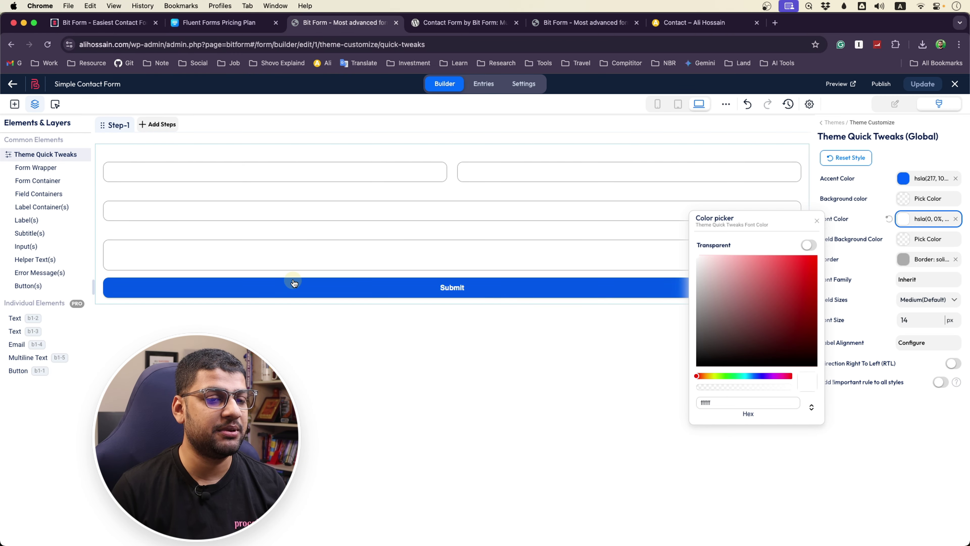
left_click(816, 221)
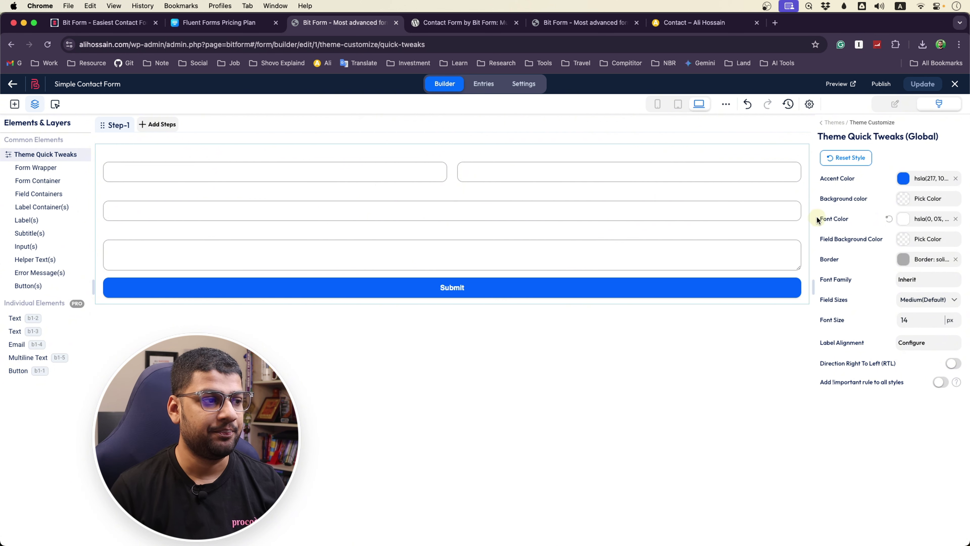
left_click(9, 85)
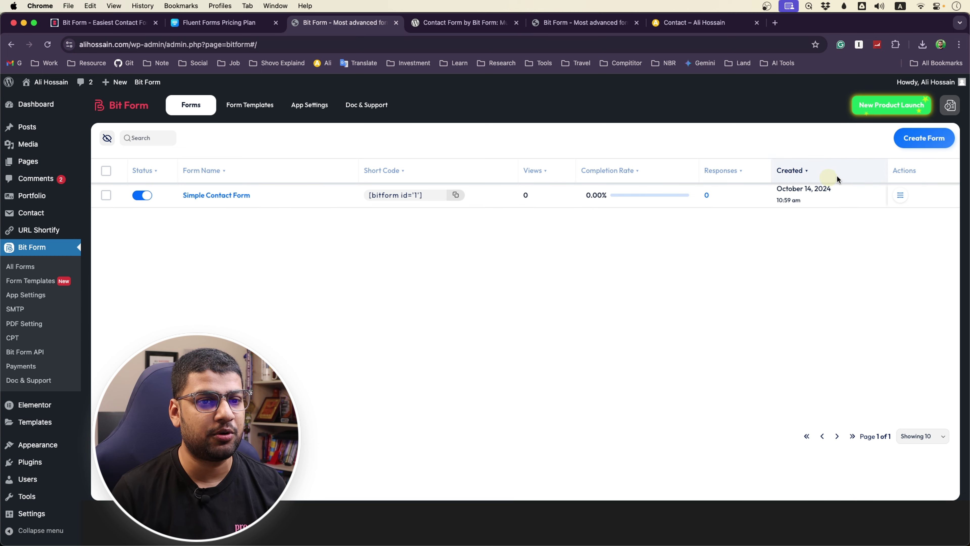
Create a new form from the Blank template so Untitled Form opens in the builder
left_click(943, 148)
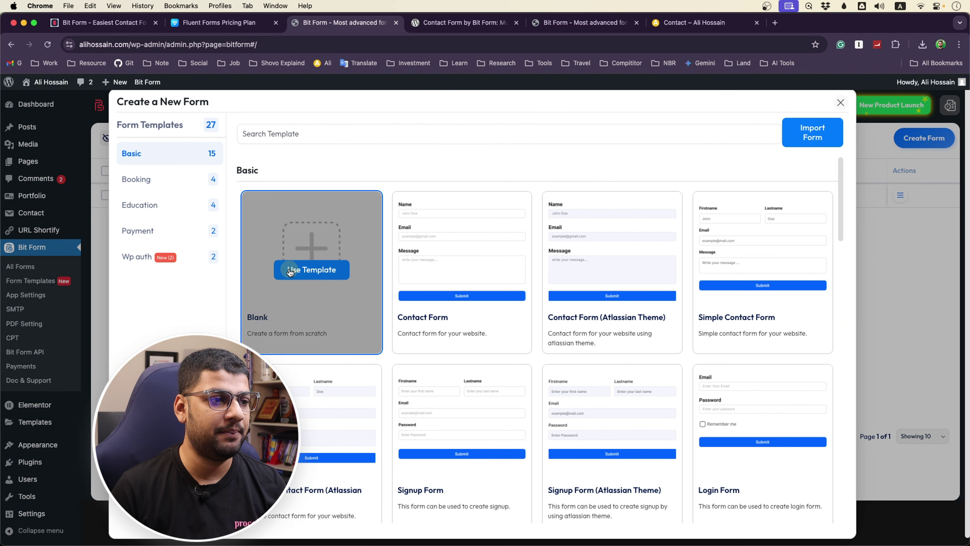
left_click(290, 270)
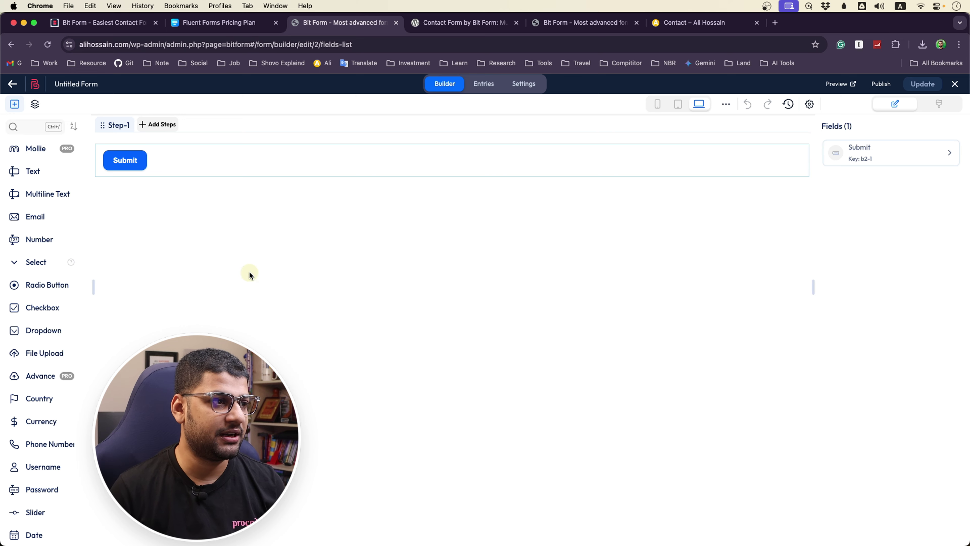
Add Step-2 and Step-3 to the form, then return to Step-1
left_click(155, 126)
left_click(214, 124)
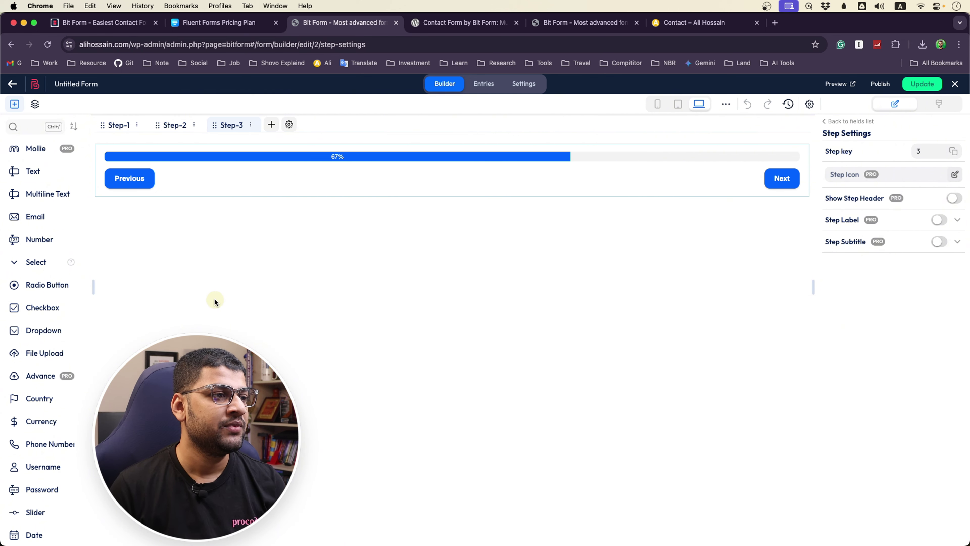
left_click(119, 127)
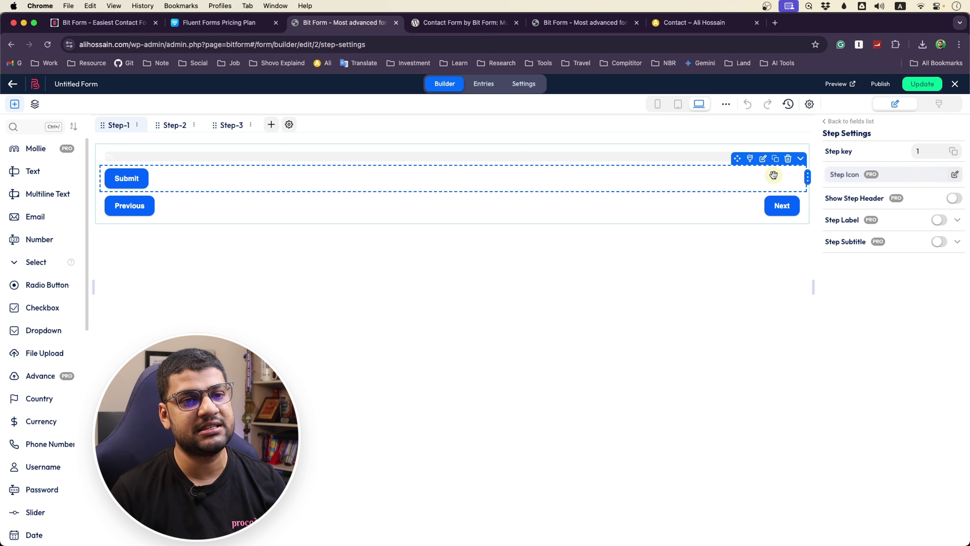
Move the Submit button to Step #3 and verify it sits there
left_click(801, 159)
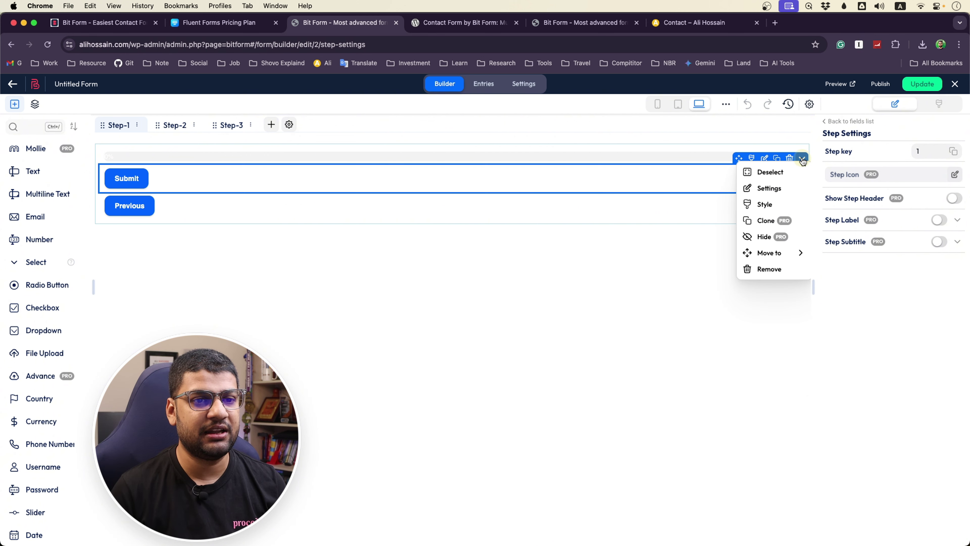
mouse_move(781, 251)
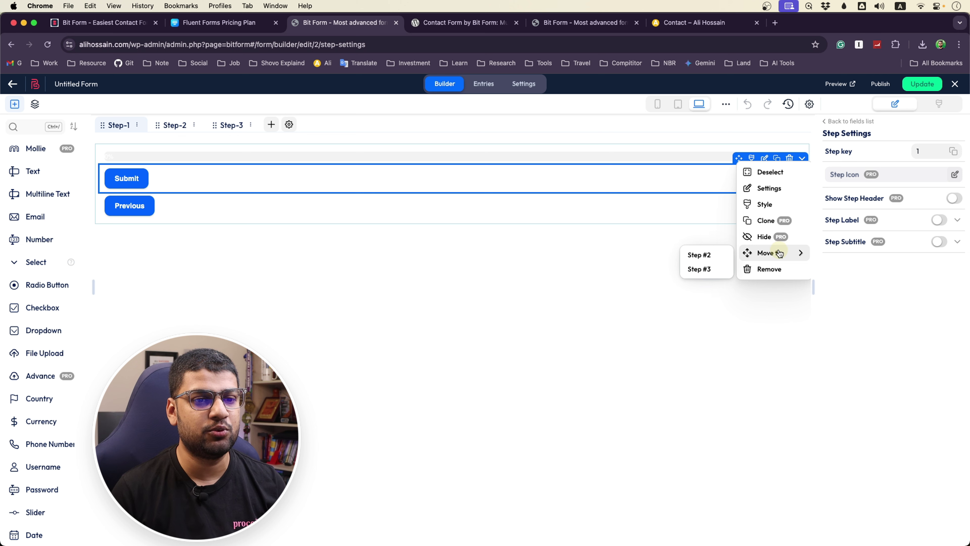
left_click(700, 269)
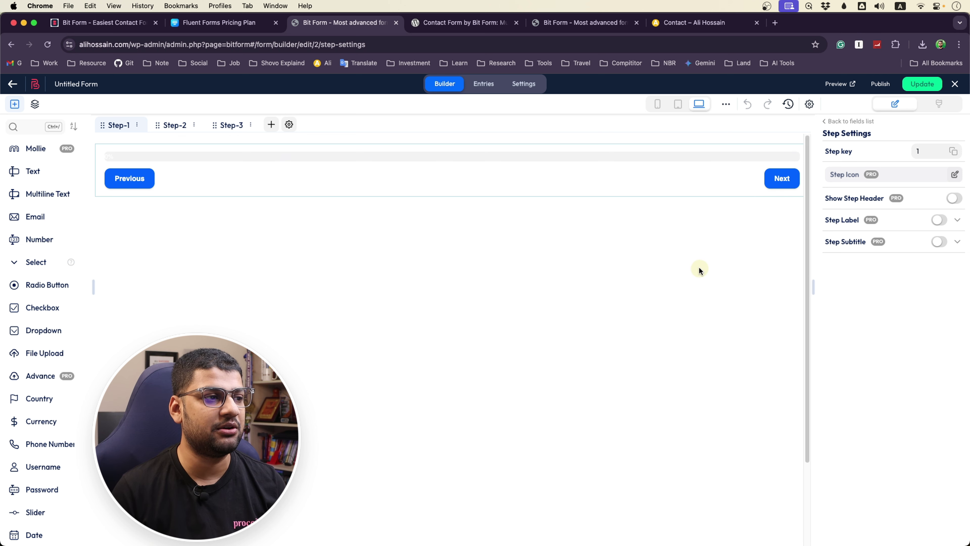
left_click(231, 126)
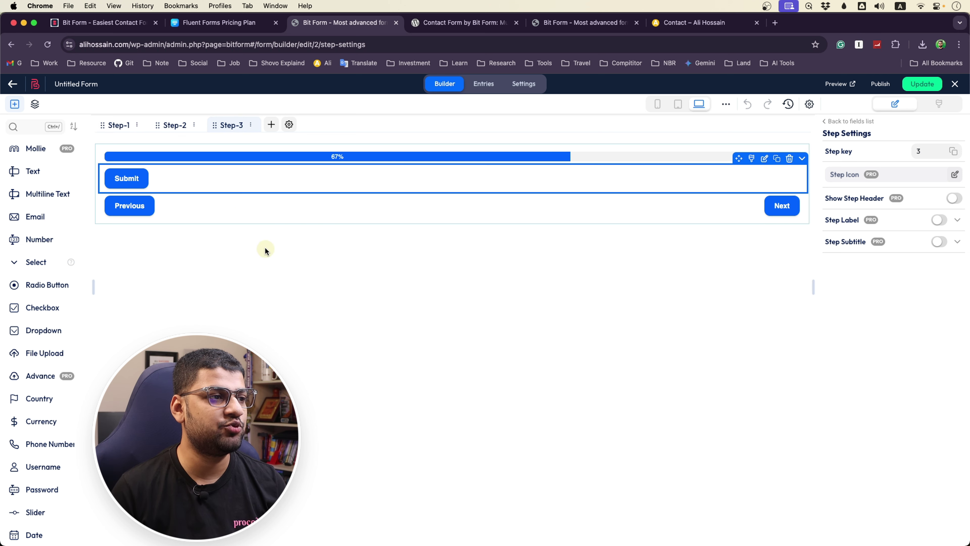
left_click(112, 129)
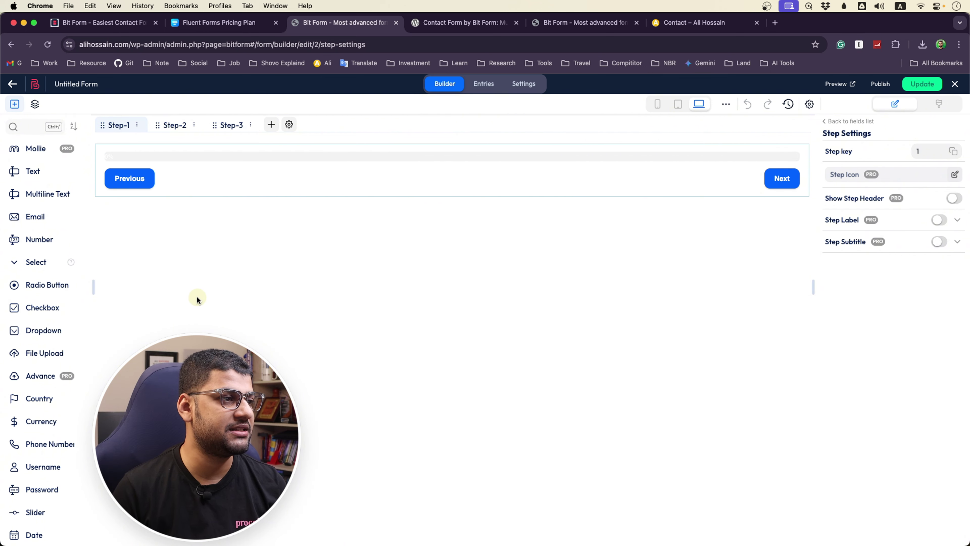
Open the form's Multisteps Settings from the step's progress bar row
left_click(150, 193)
left_click(142, 160)
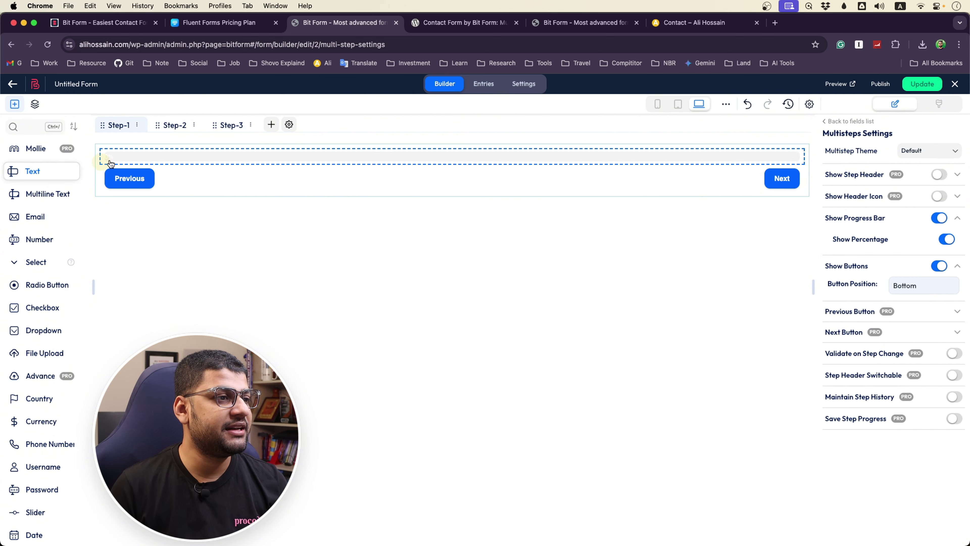
right_click(165, 151)
key("Escape")
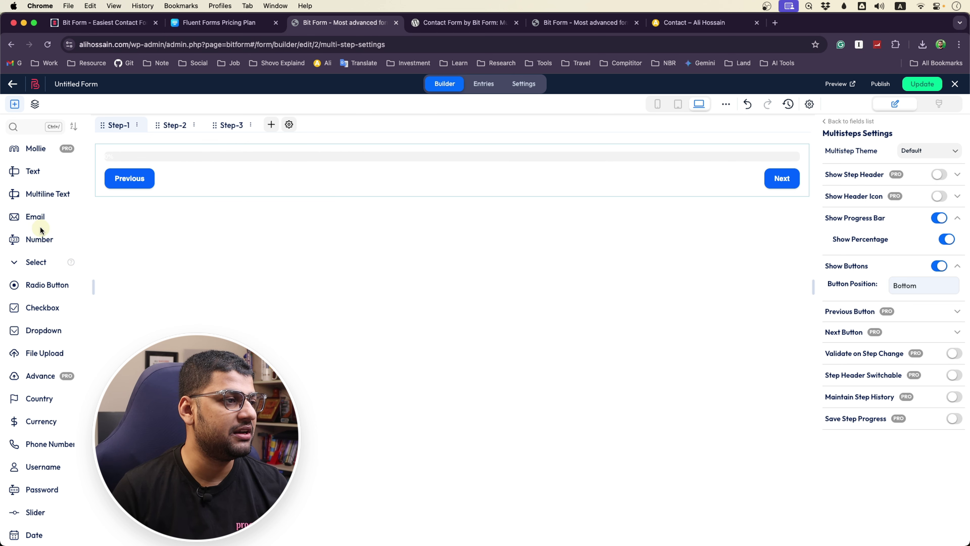
Add an Email field to Step-1 and rename it to 'email'
left_click_drag(37, 219, 134, 165)
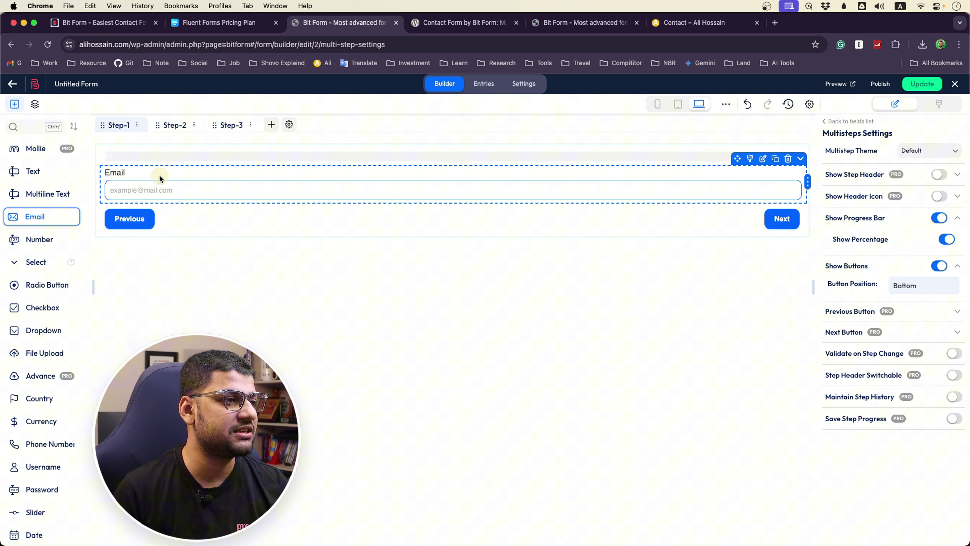
left_click(108, 173)
left_click(656, 177)
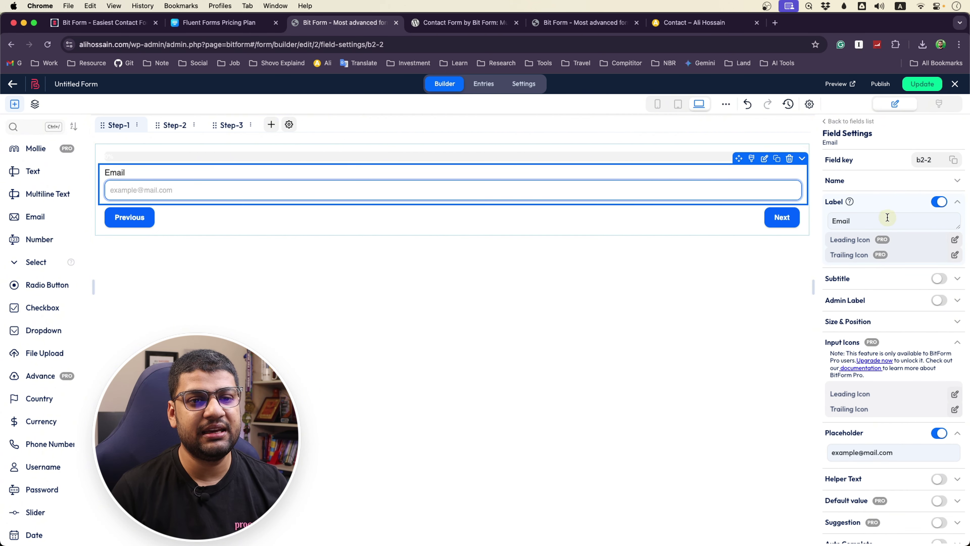
left_click(860, 183)
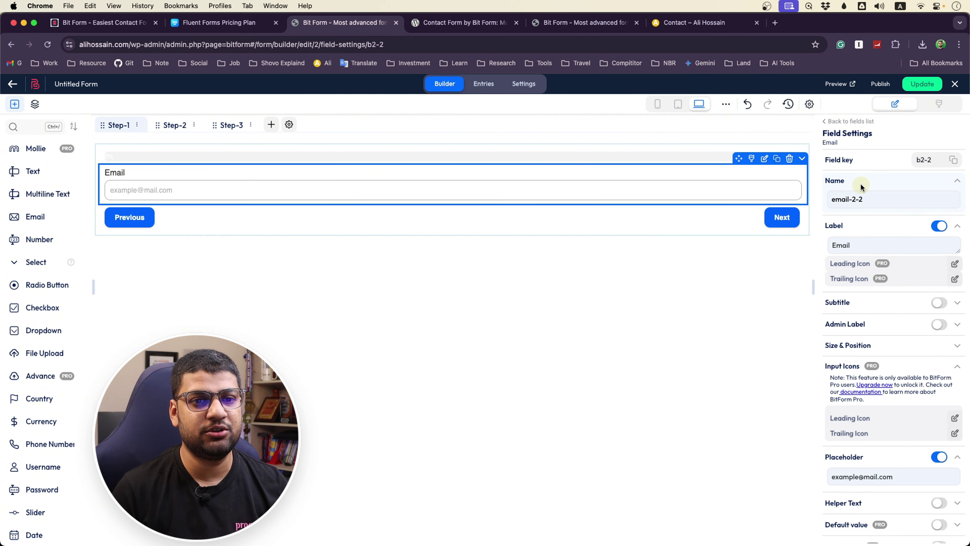
left_click(872, 200)
key("BackSpace")
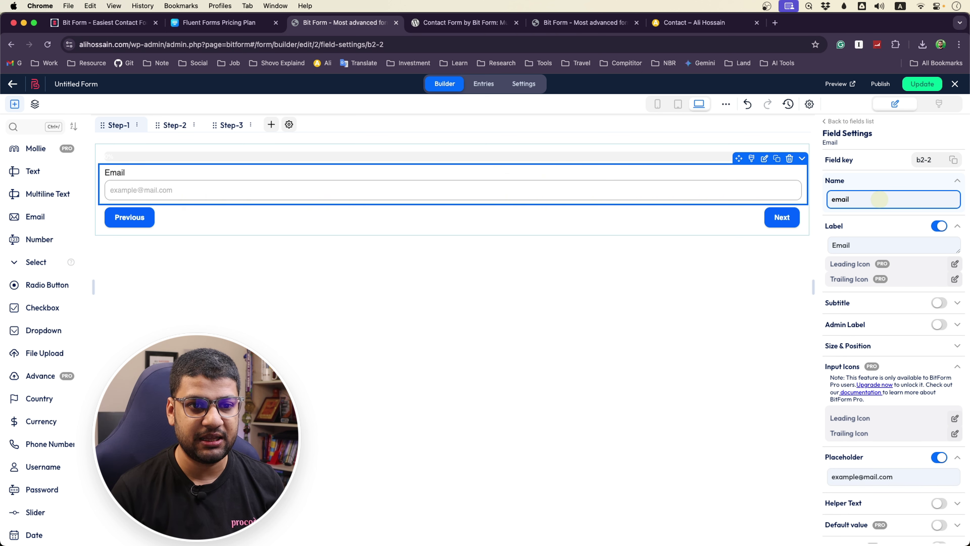
left_click(878, 176)
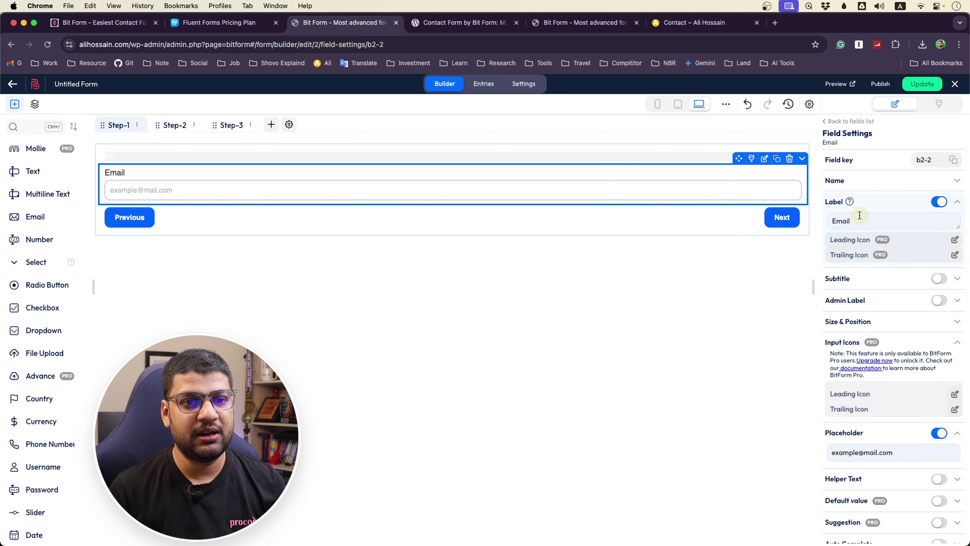
left_click(861, 221)
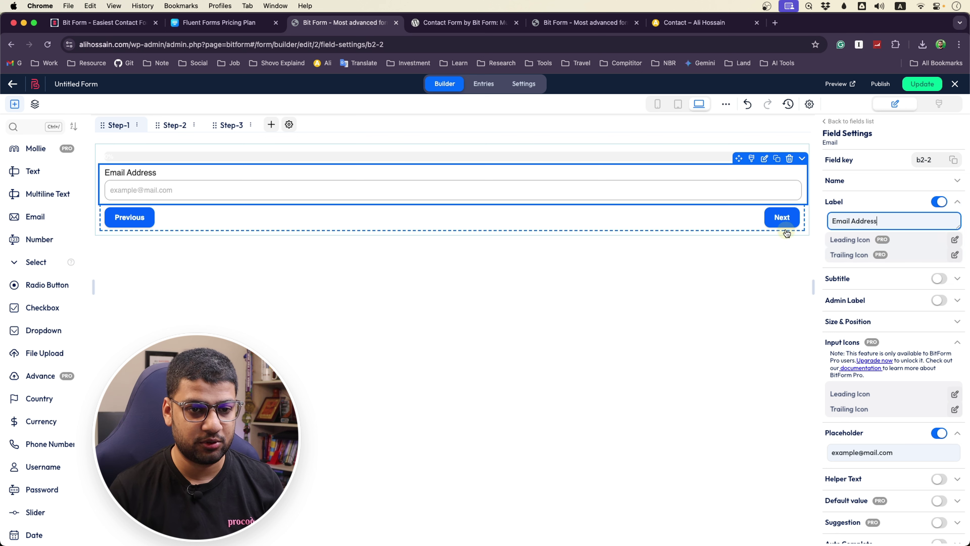
key("super+a")
type("Yo")
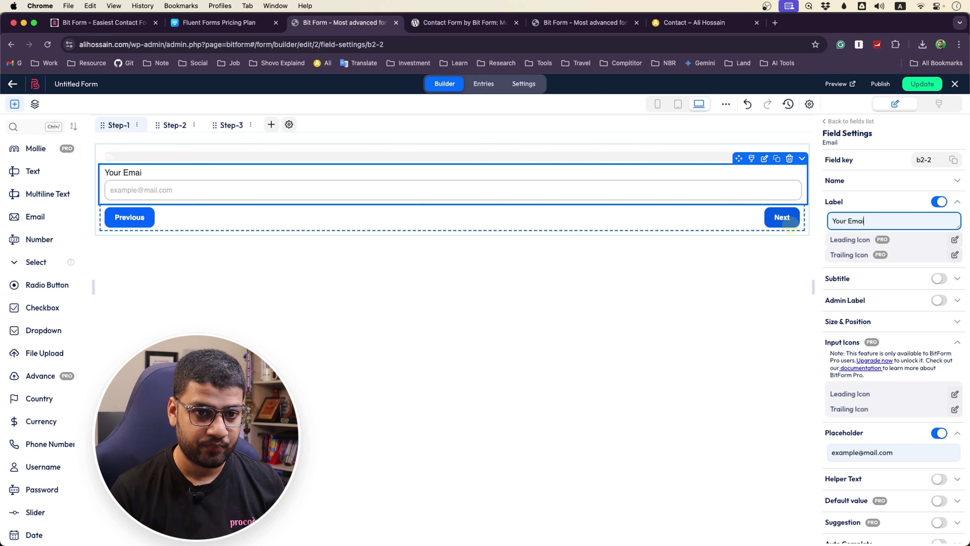
left_click(879, 207)
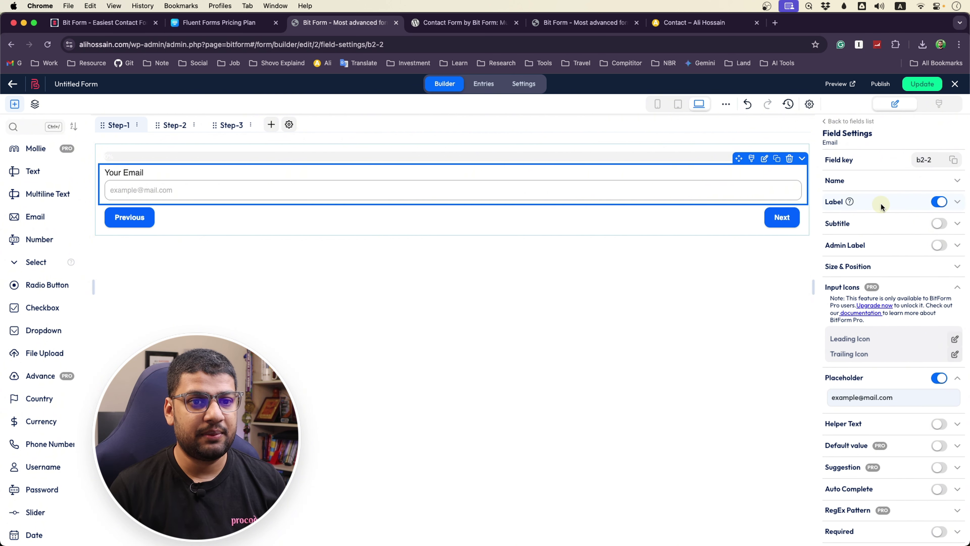
left_click(140, 190)
left_click(725, 247)
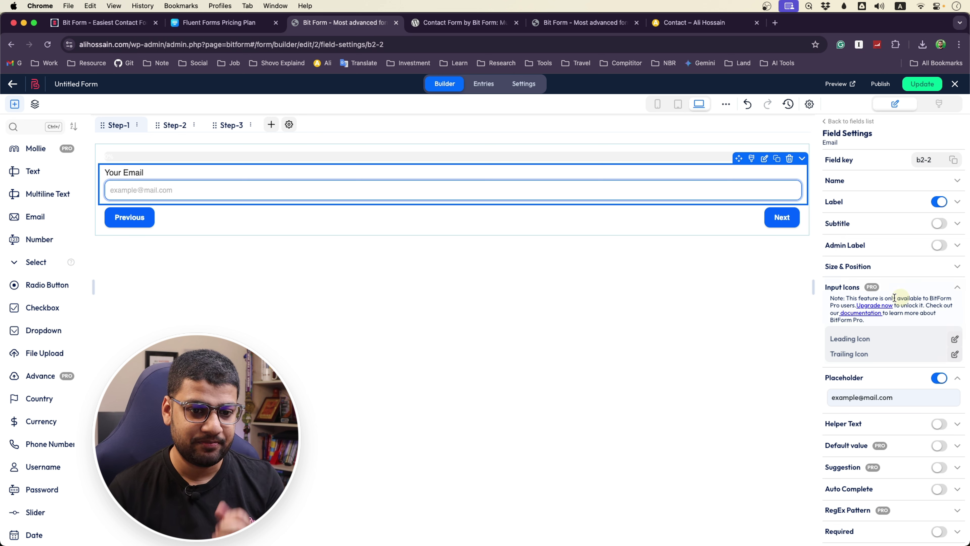
left_click(192, 189)
left_click(122, 191)
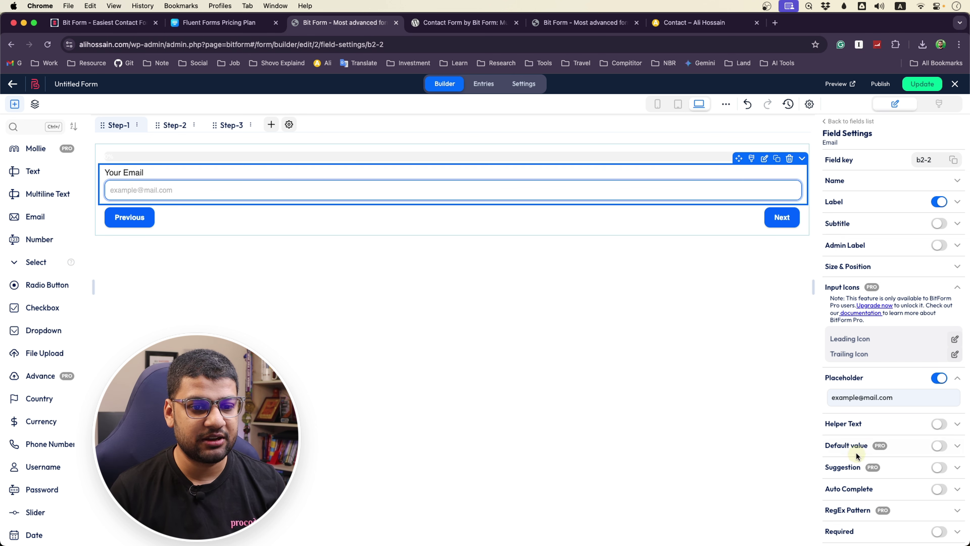
left_click(846, 398)
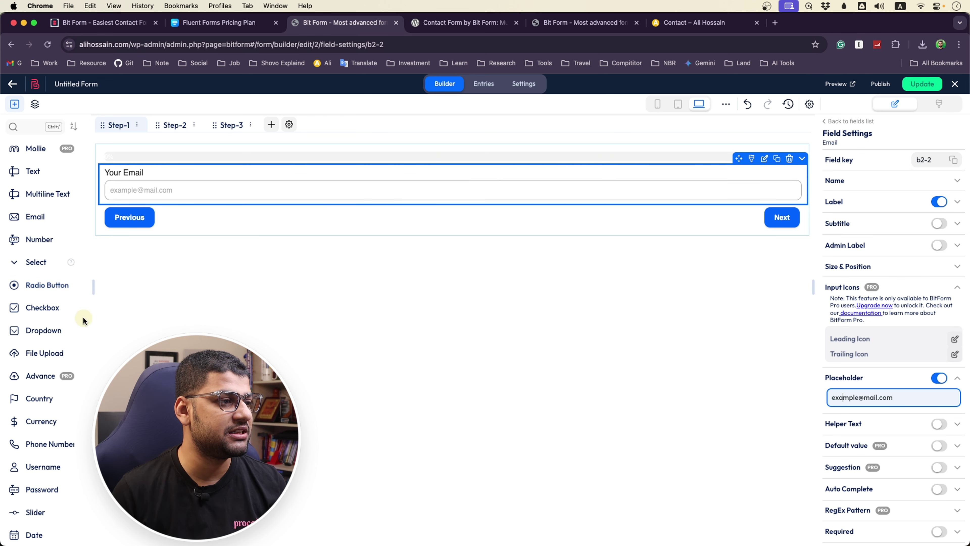
left_click_drag(94, 291, 114, 290)
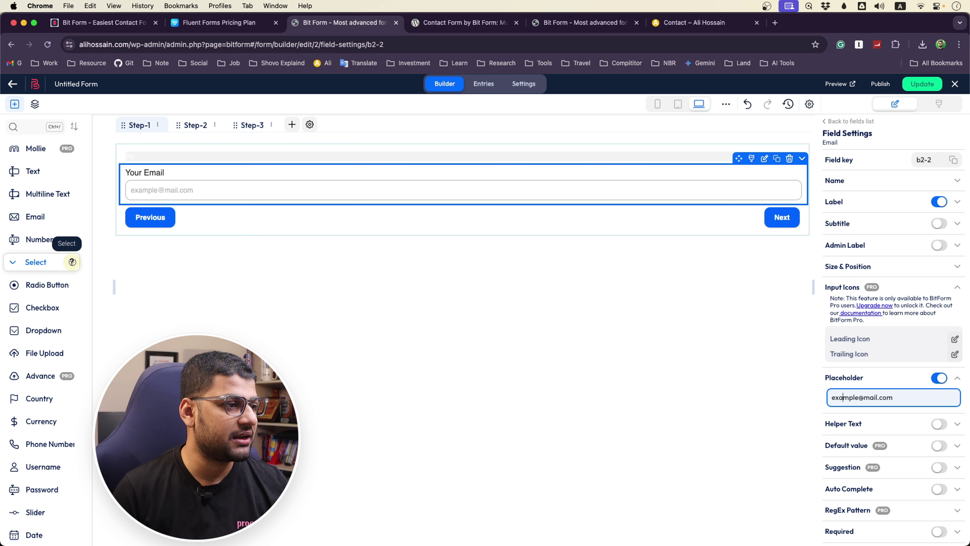
Add a Select field below Your Email, then delete it again
left_click(71, 262)
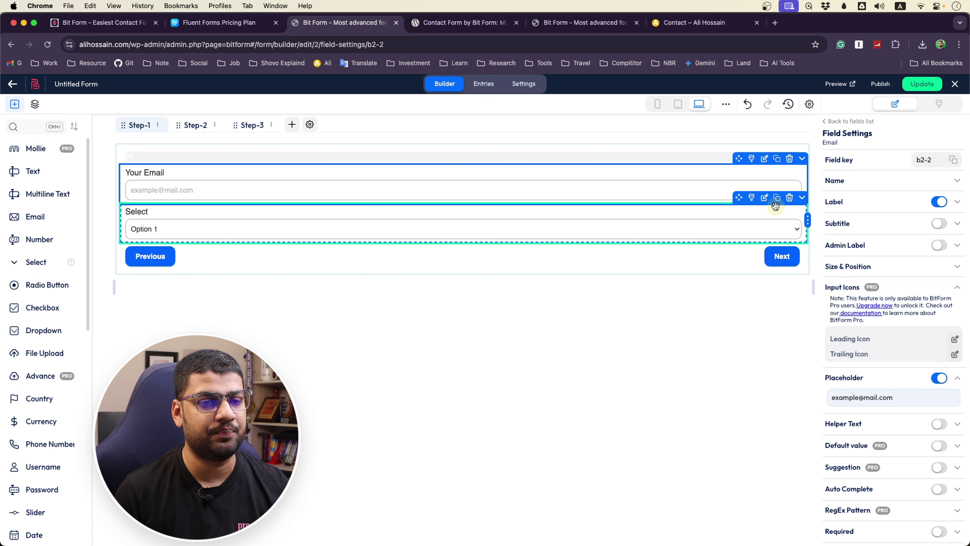
left_click(789, 198)
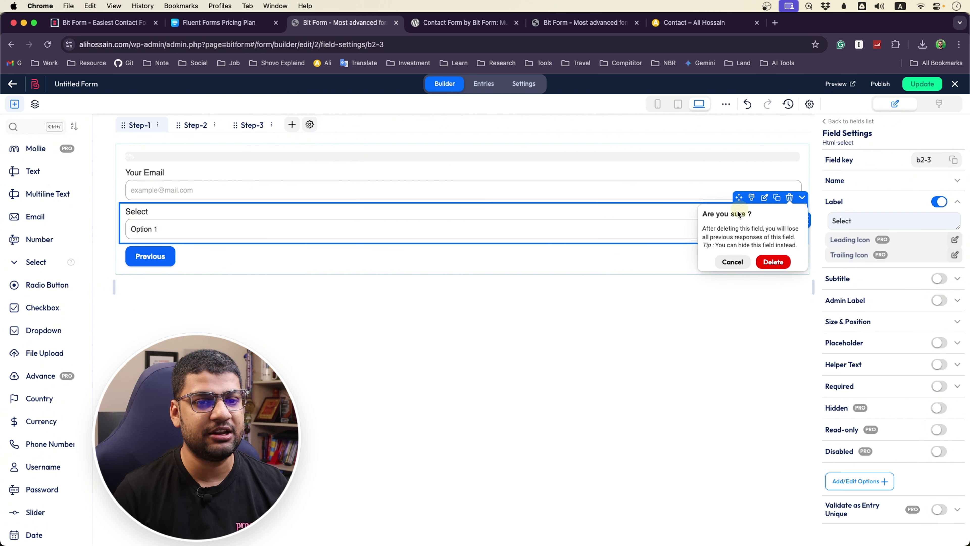
left_click(774, 262)
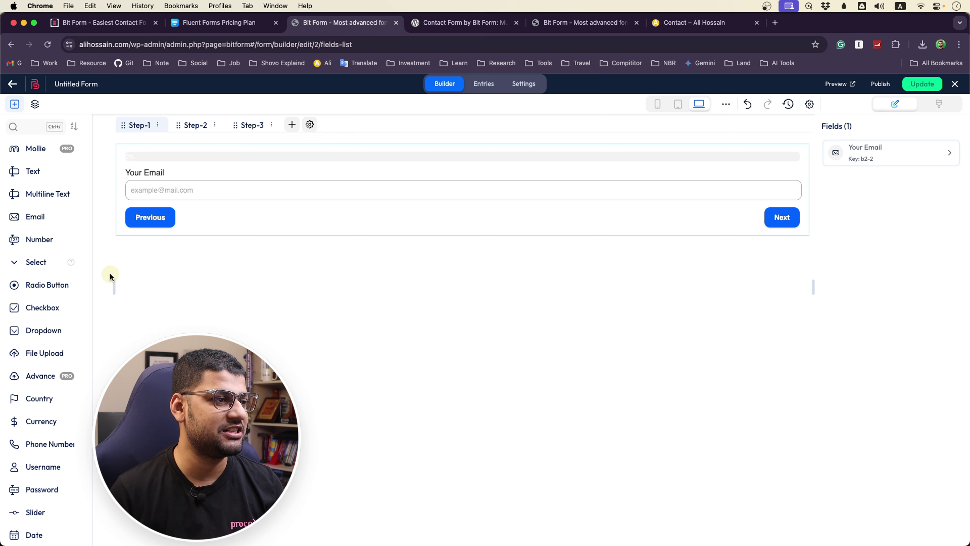
Return to the fields list showing only Your Email (key b2-2)
left_click(209, 172)
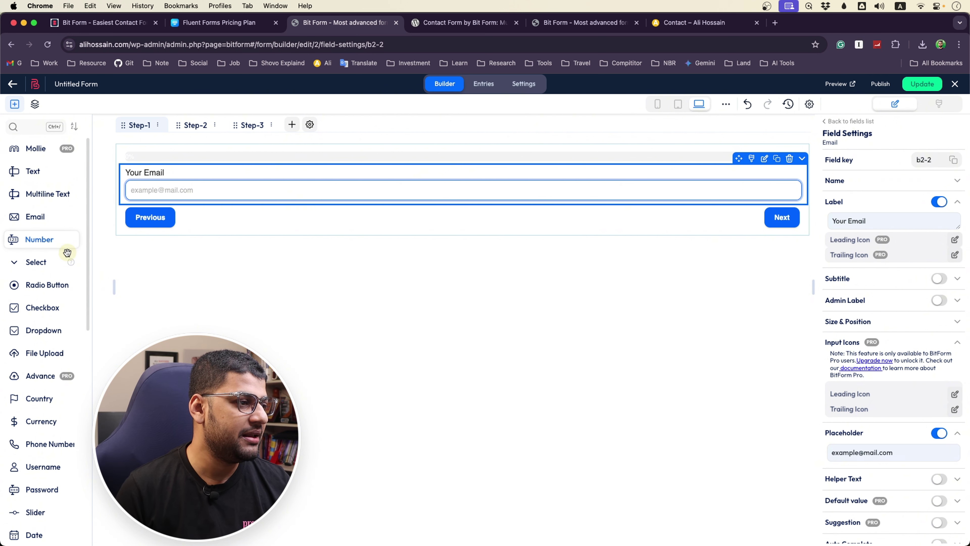
scroll(57, 281, "down", 2)
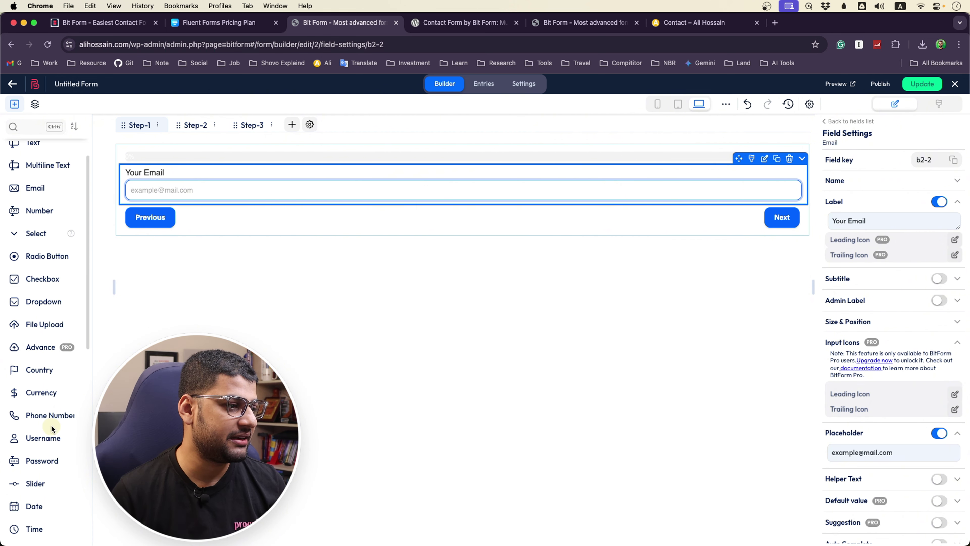
scroll(48, 419, "down", 2)
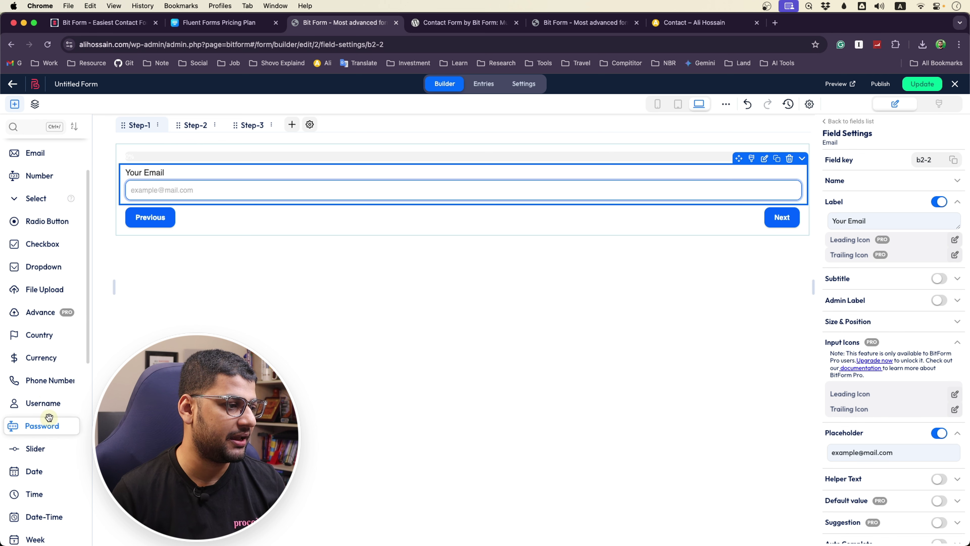
scroll(49, 416, "down", 15)
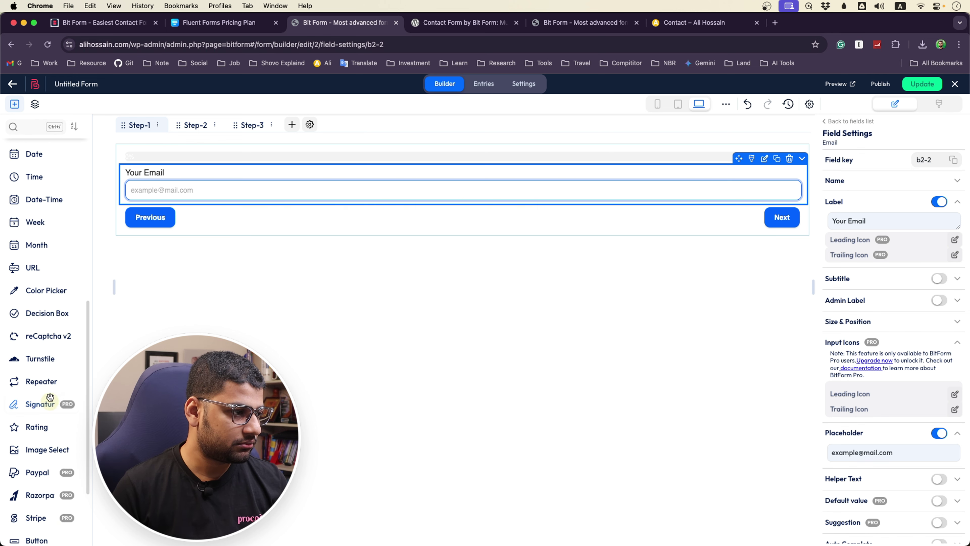
scroll(43, 285, "down", 12)
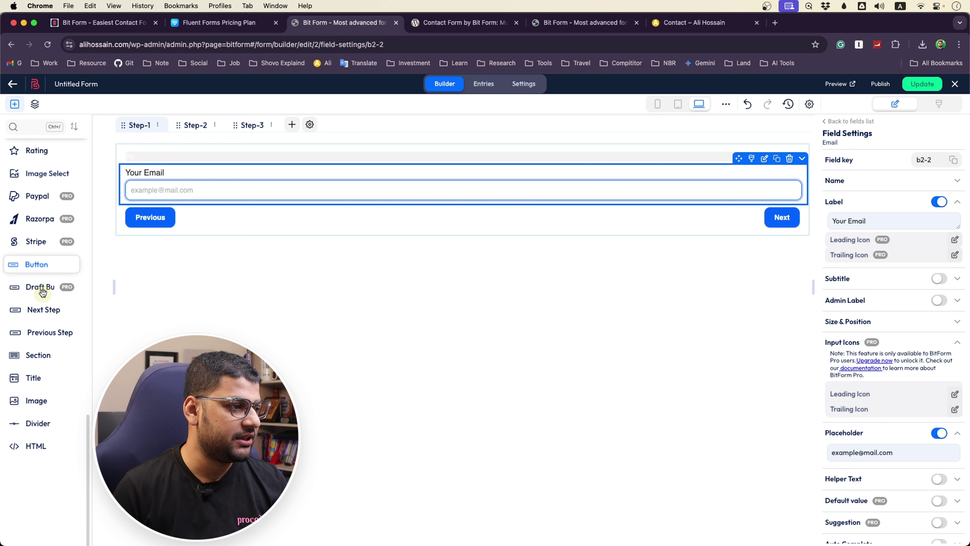
key("Escape")
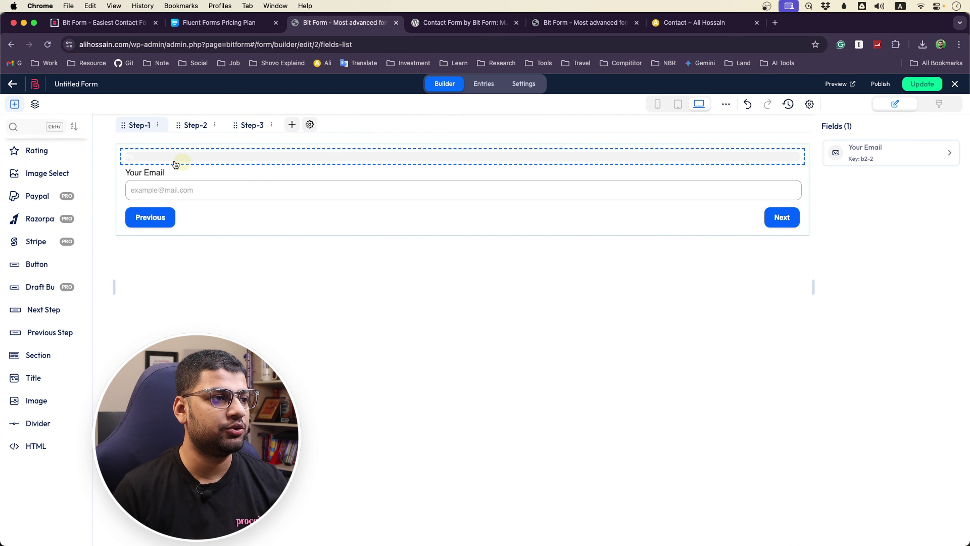
Review the multi-step settings, theme options, and the Step-2 and Step-3 tabs
left_click(140, 129)
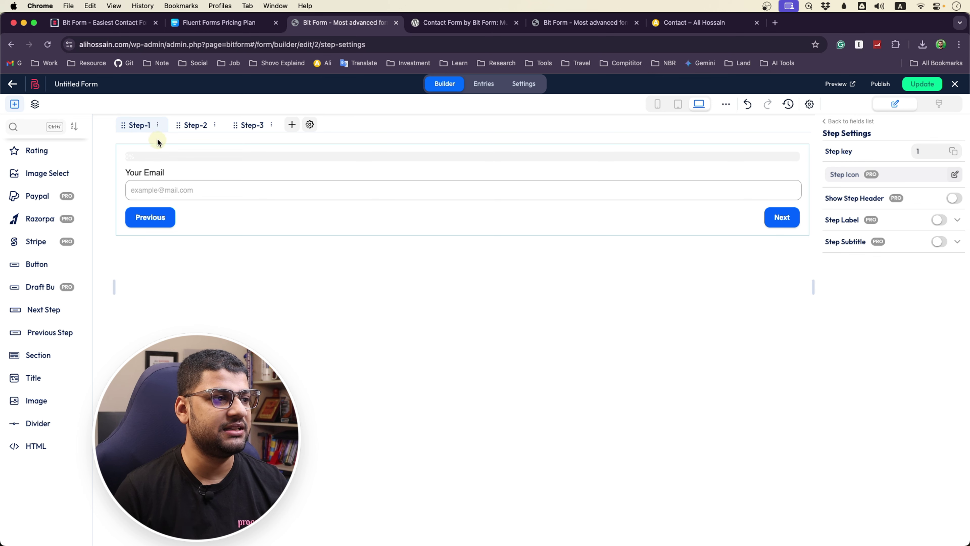
left_click(158, 155)
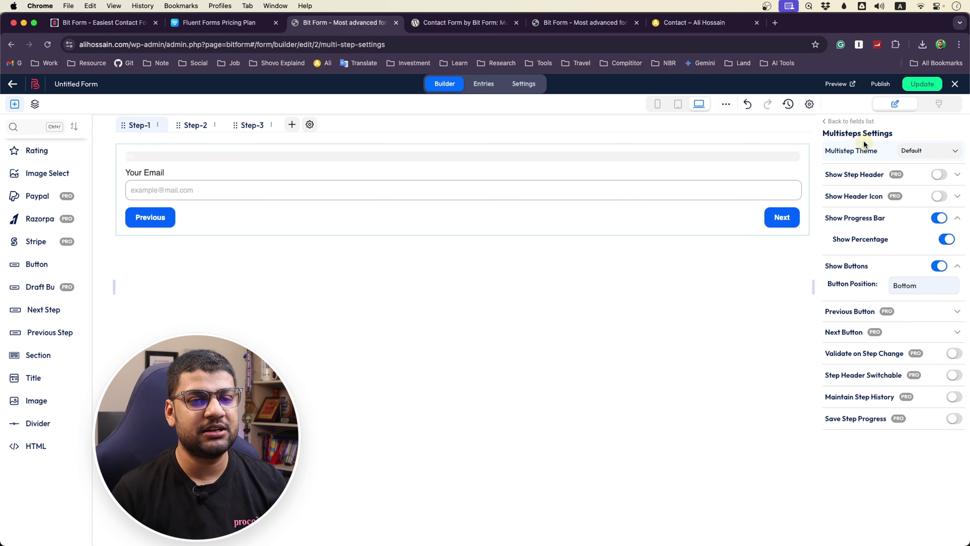
left_click(930, 150)
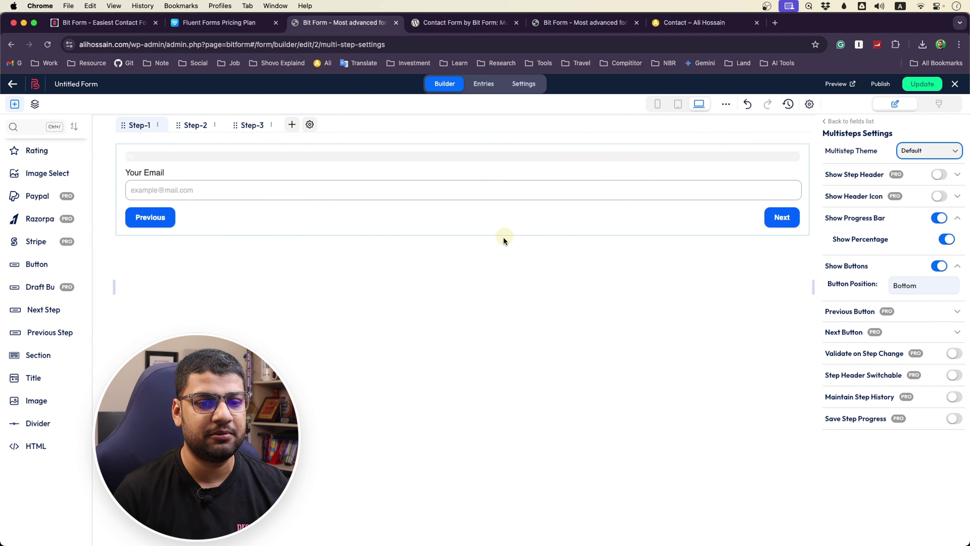
left_click(198, 125)
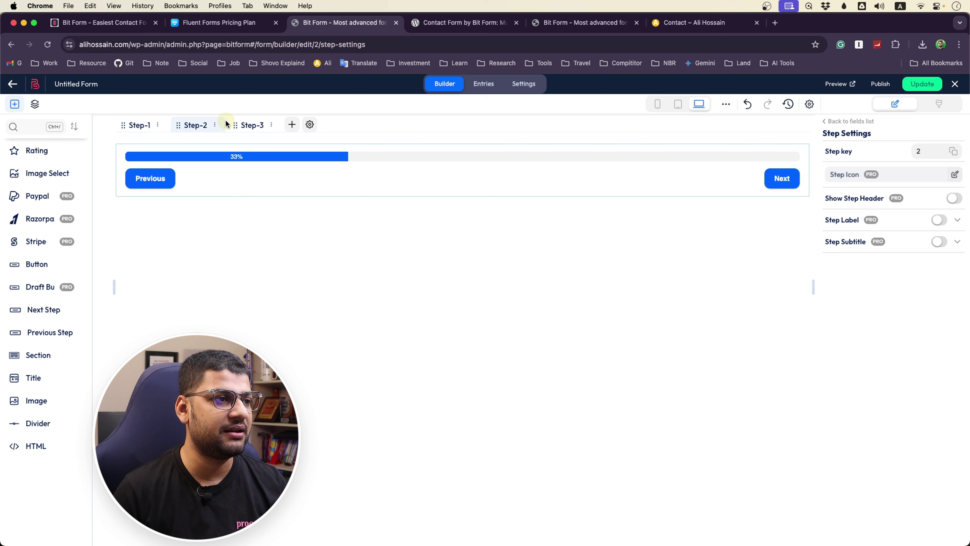
left_click(250, 125)
left_click(311, 124)
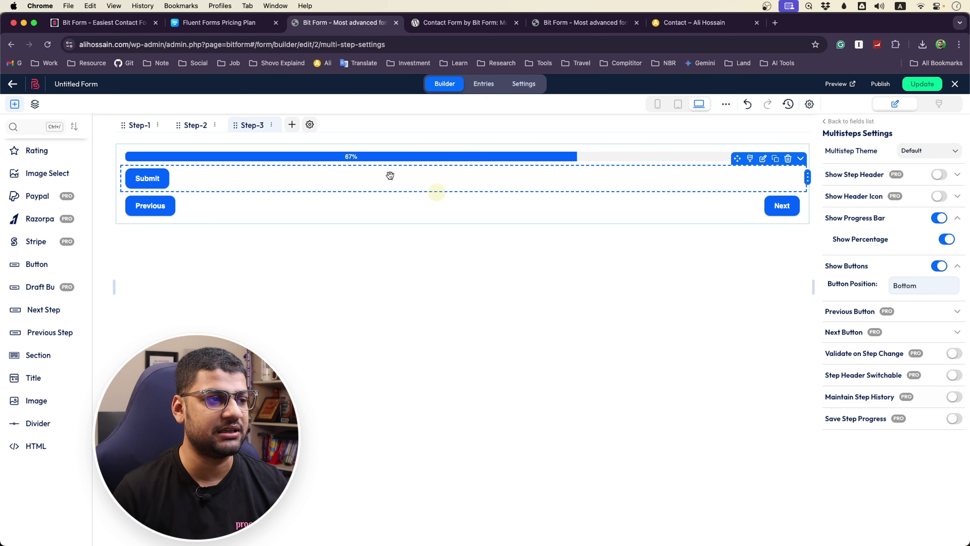
Place a 'Your Title Here' Title element above Your Email on Step-1
left_click(137, 128)
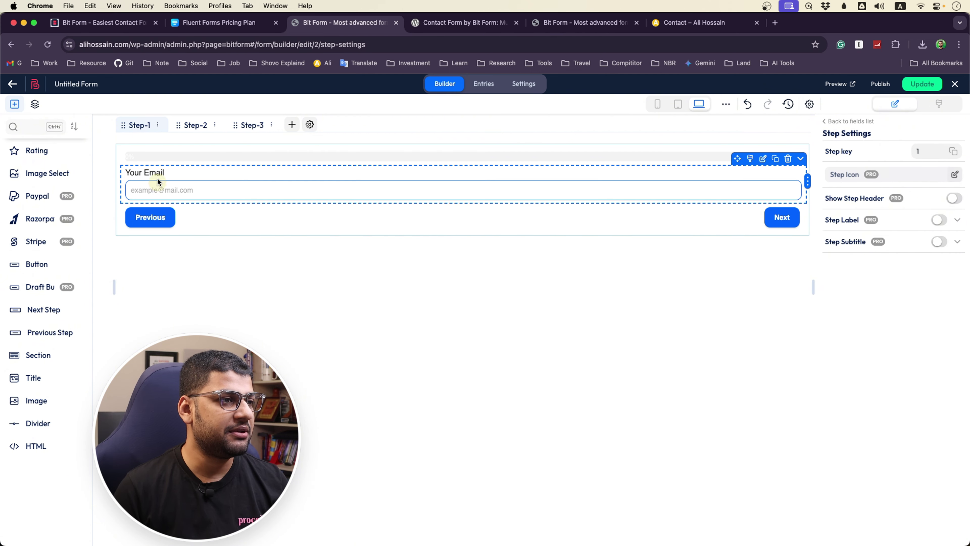
left_click_drag(34, 384, 239, 169)
left_click(478, 178)
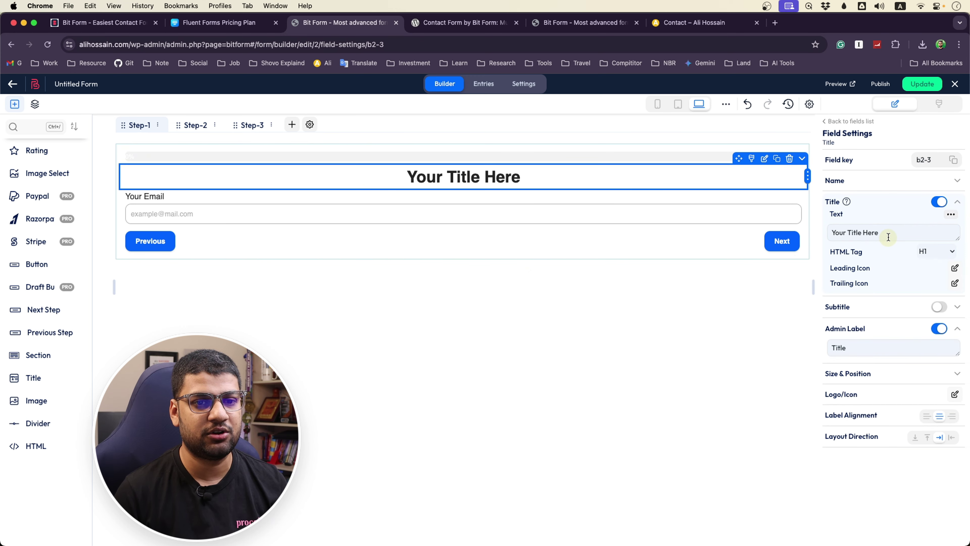
Change the Step-1 title text to 'Basic Info'
left_click_drag(889, 236, 833, 234)
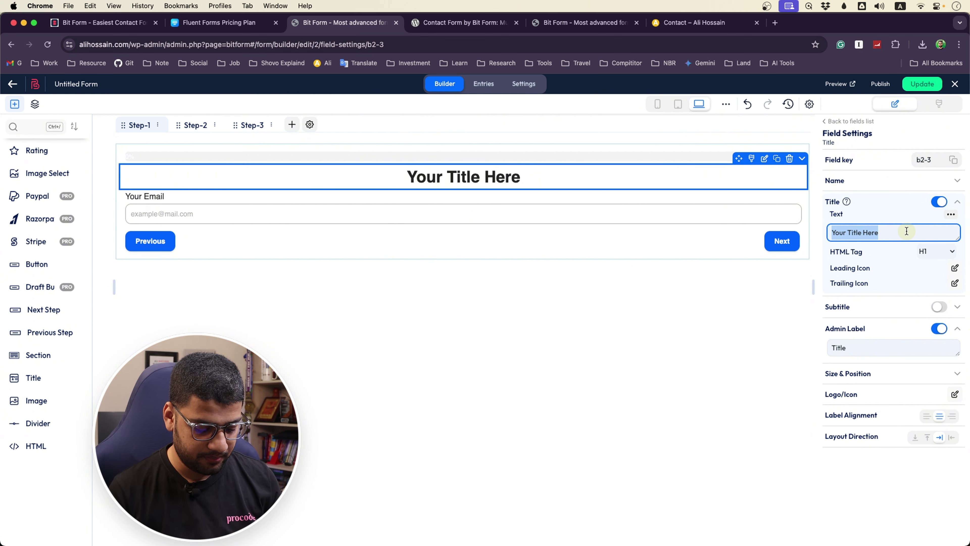
type("Basic I")
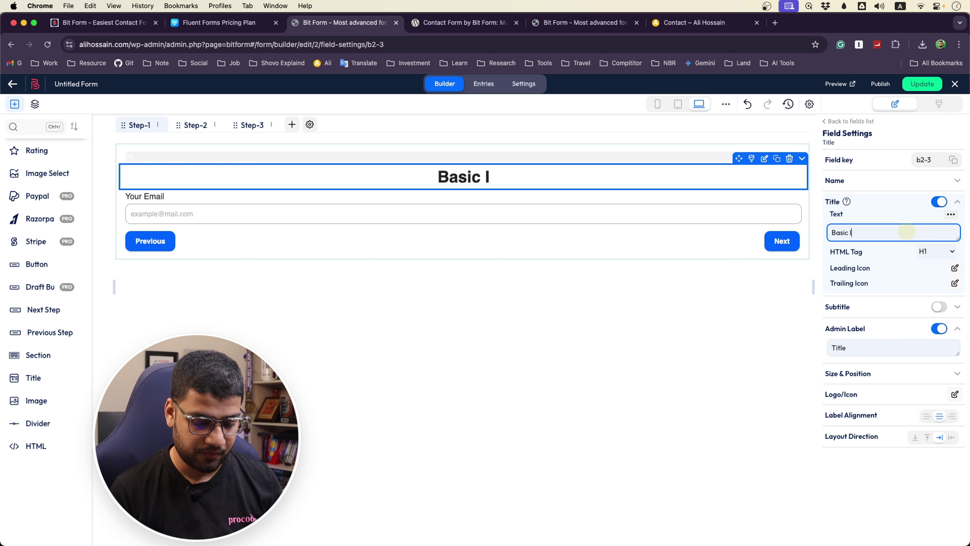
type("nfo")
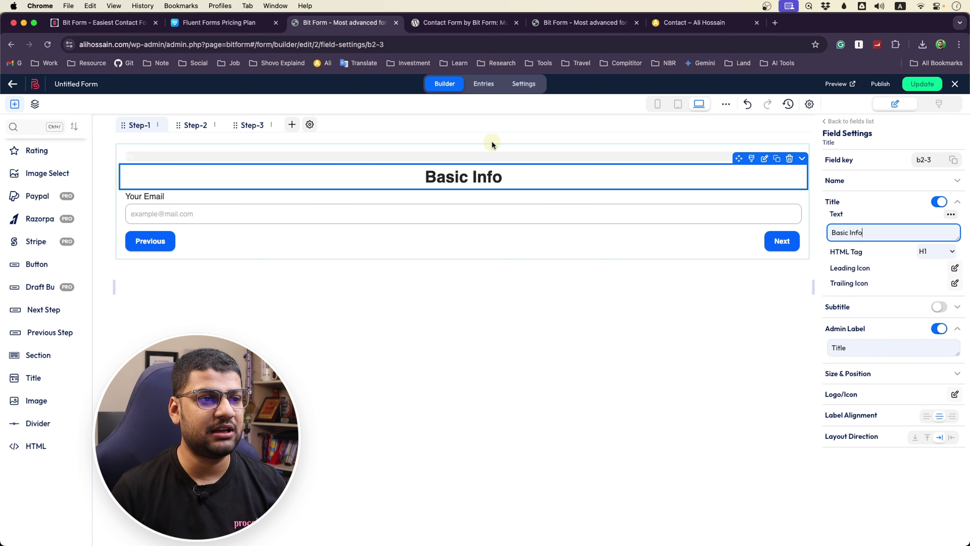
left_click(509, 351)
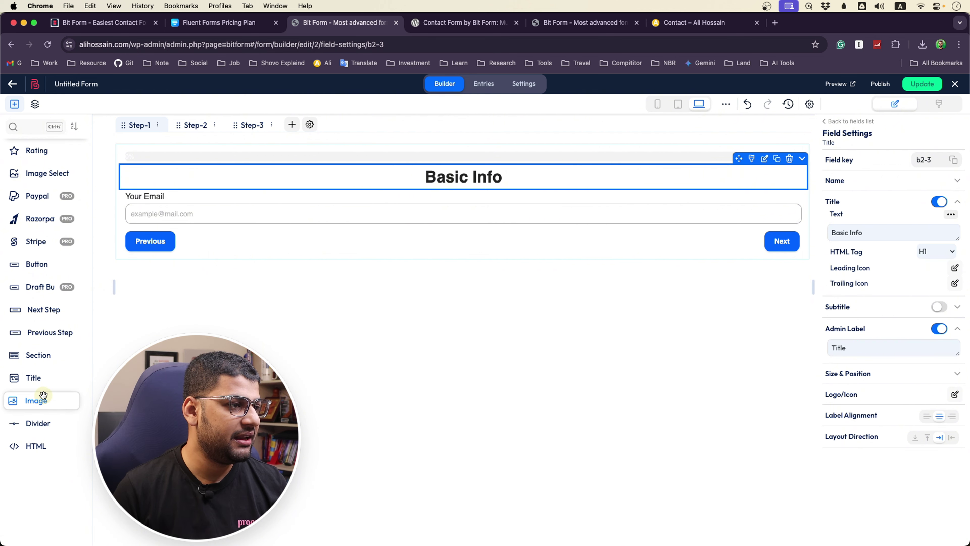
Add a Text field (key b2-4) directly below the Basic Info heading
scroll(33, 298, "up", 2)
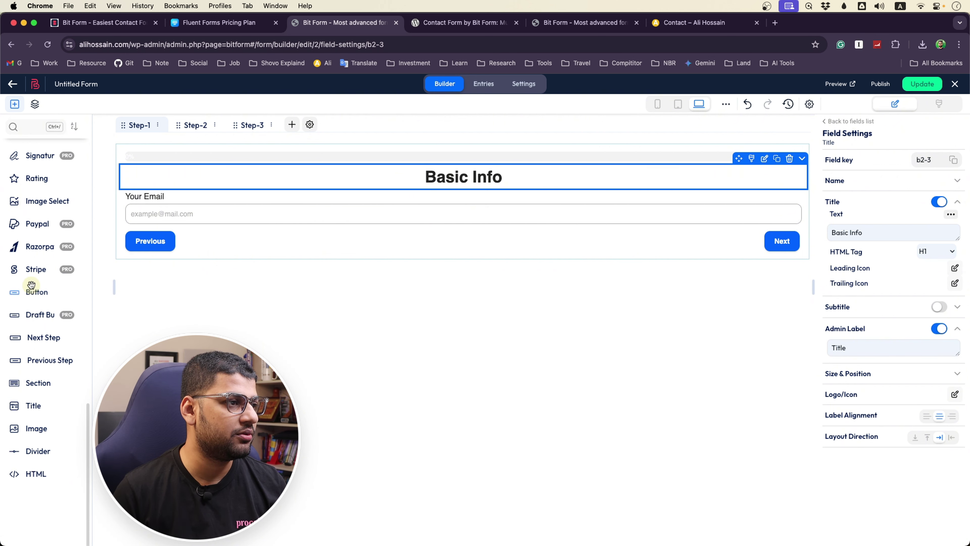
scroll(32, 285, "up", 10)
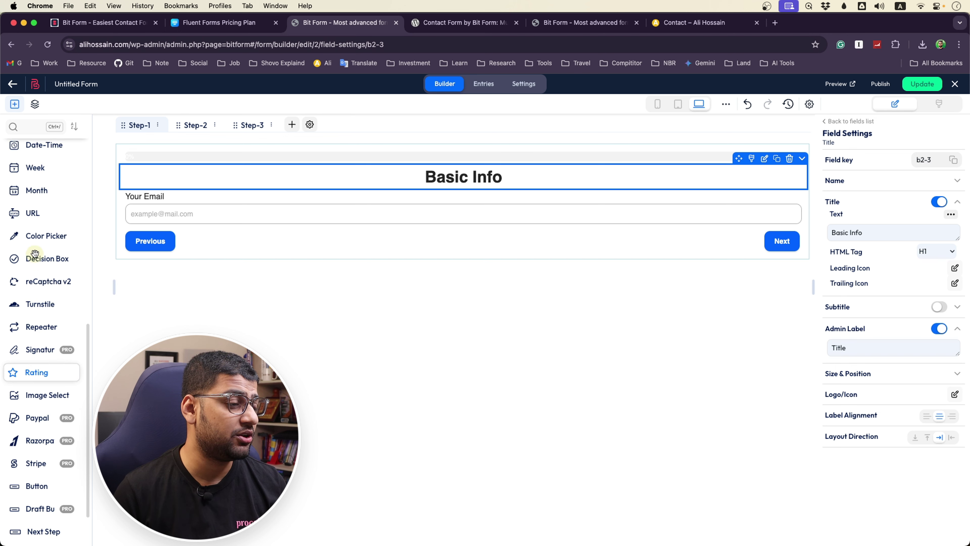
scroll(56, 250, "up", 4)
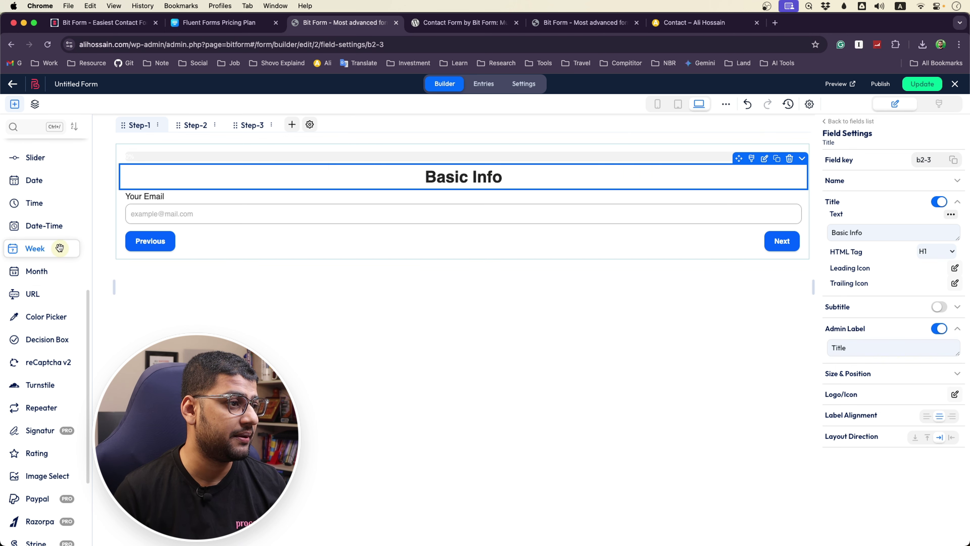
scroll(59, 249, "up", 18)
left_click_drag(32, 171, 284, 201)
Label the text field 'Your Name' with placeholder 'Enter Your Full Name'; add another Text field below Your Email
left_click(160, 197)
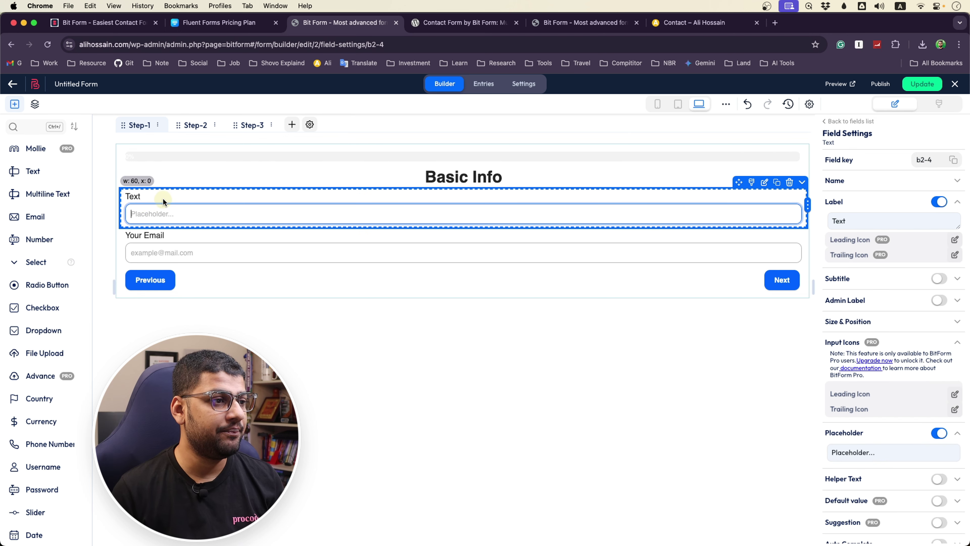
left_click(859, 224)
left_click_drag(859, 224, 795, 222)
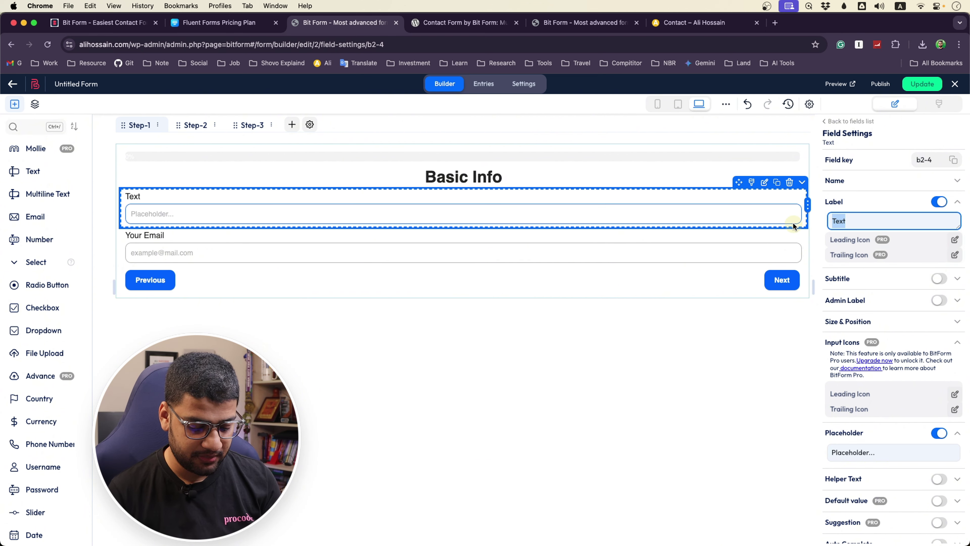
type("Your Name")
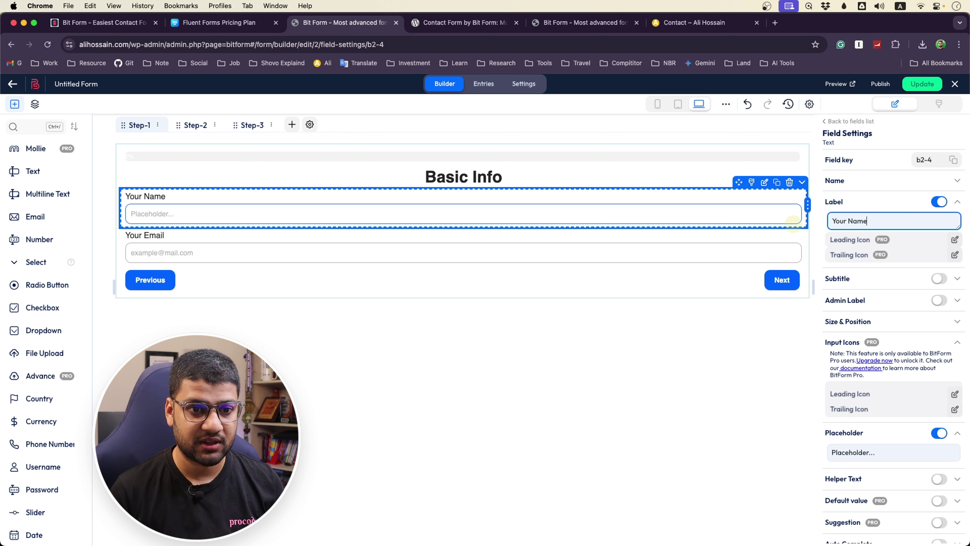
left_click(900, 452)
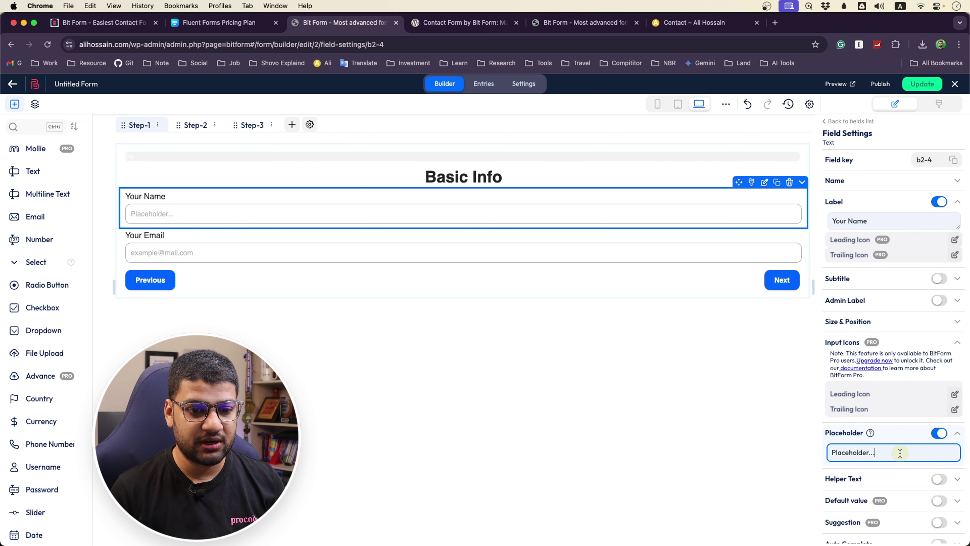
key("super+a")
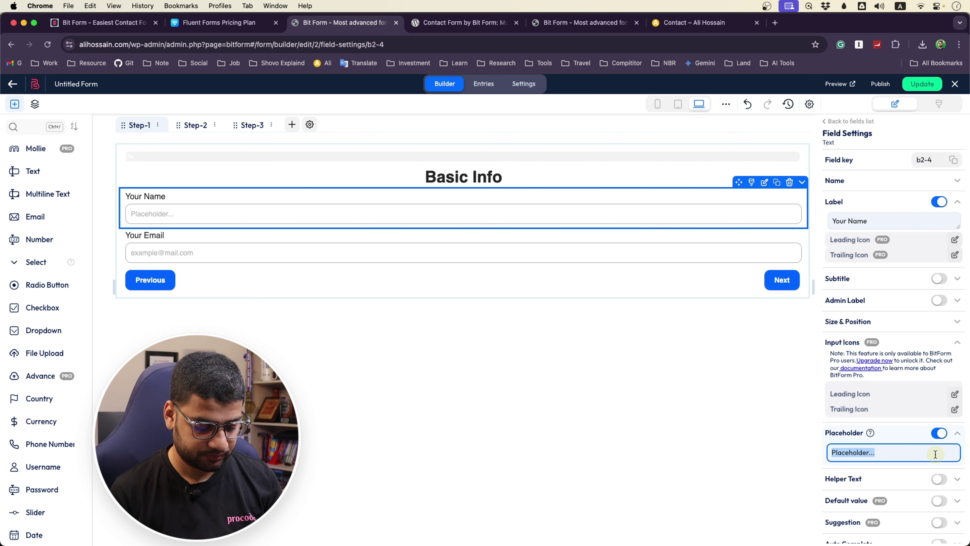
type("Enter Your Full Name")
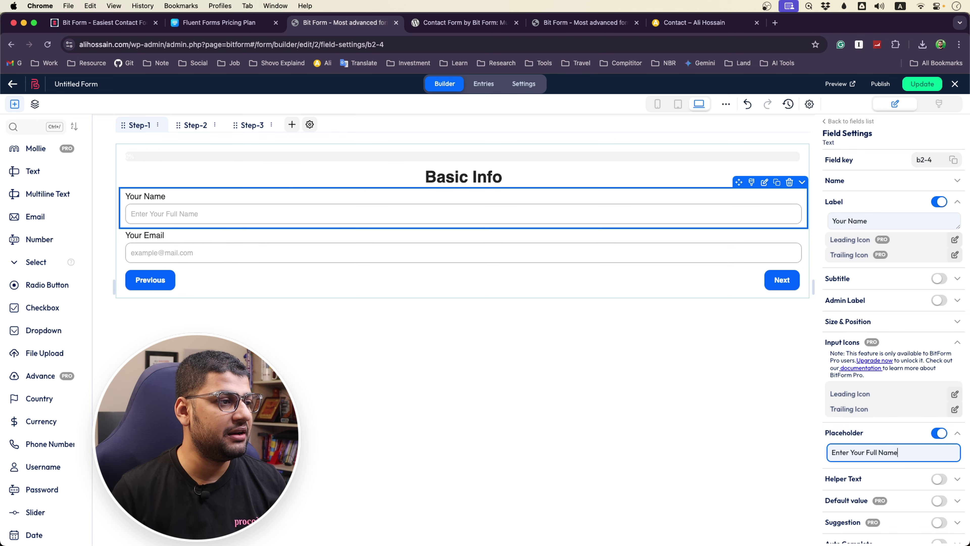
left_click_drag(33, 171, 184, 270)
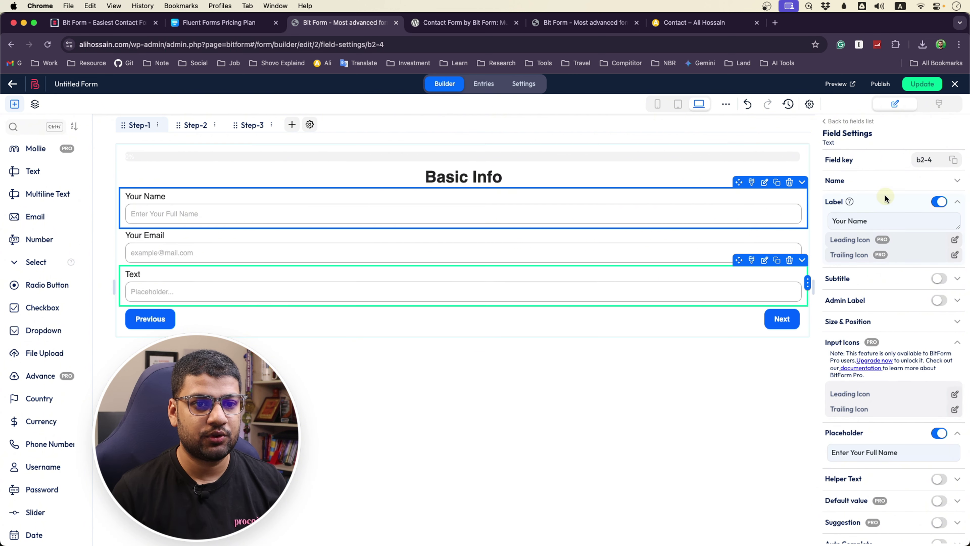
Undo an accidental edit to restore the 'Your Name' label
left_click_drag(868, 221, 816, 221)
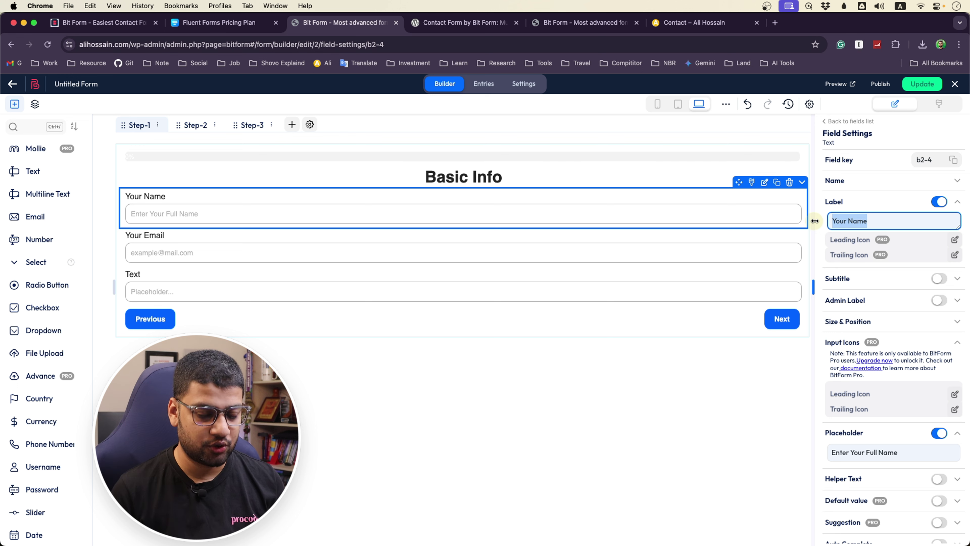
type("Your")
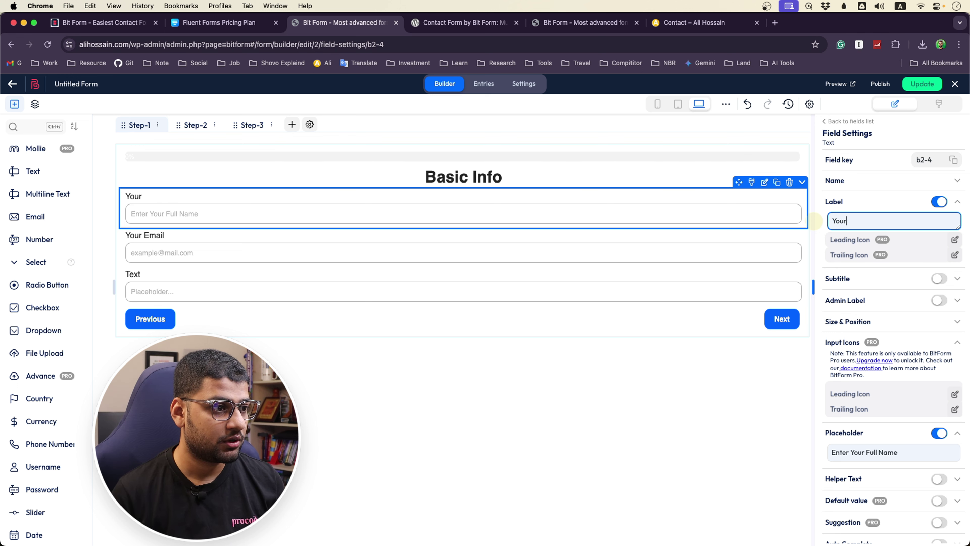
key("BackSpace")
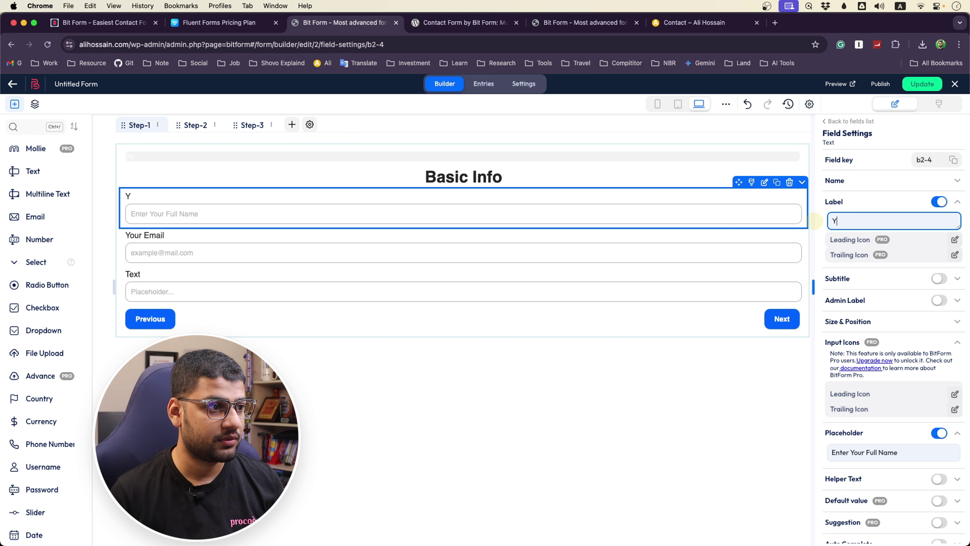
key("super+z")
Label the third field 'Your Phone Number' with placeholder 'Enter Your Phone Number', then view Step-2
left_click(215, 292)
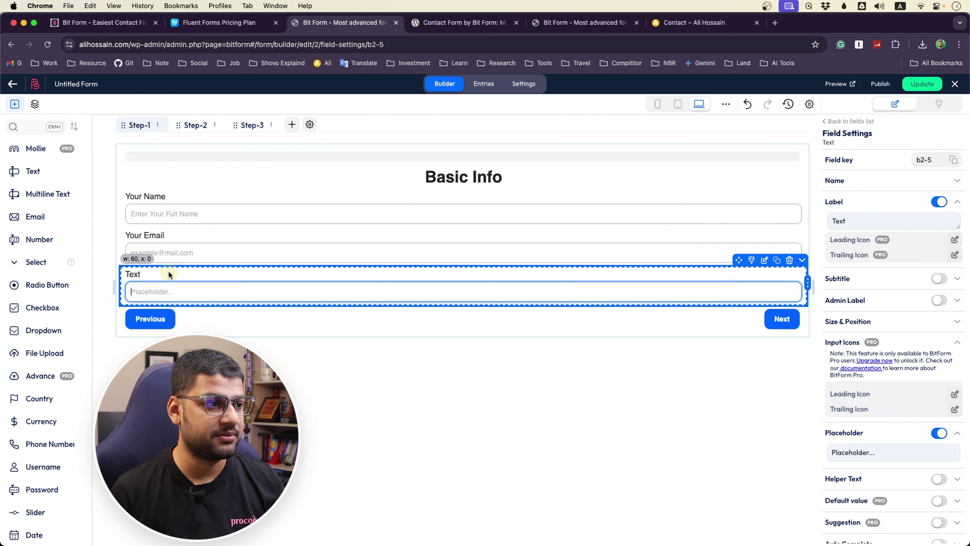
double_click(859, 215)
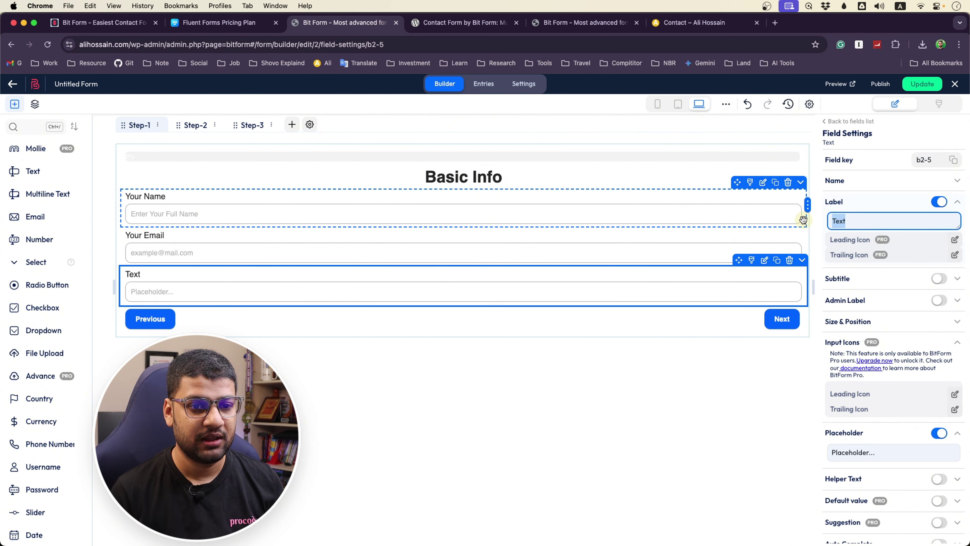
type("Your Phone Number")
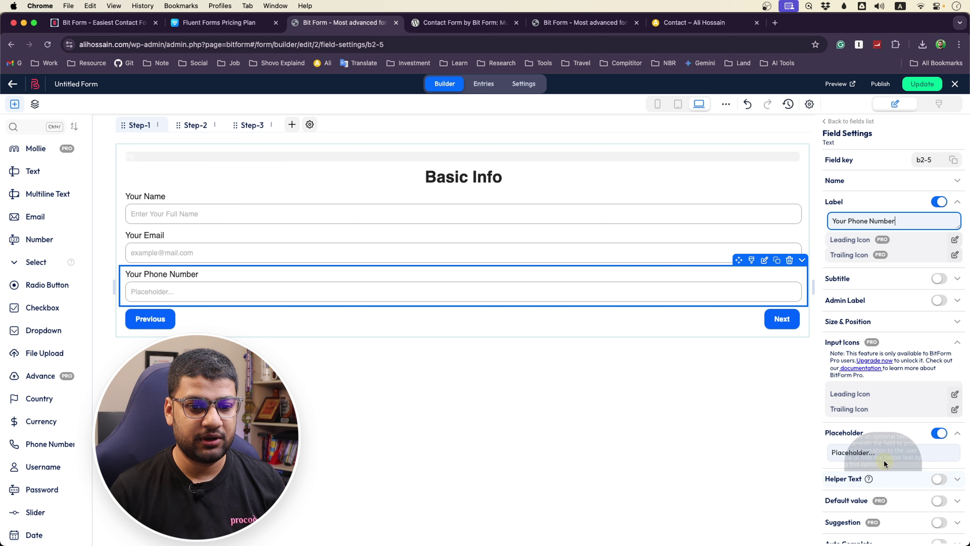
left_click(879, 453)
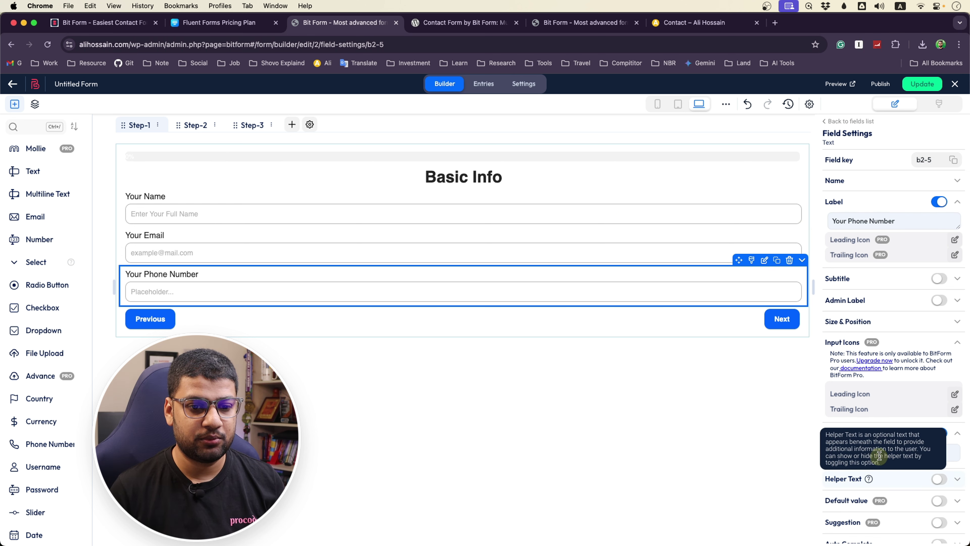
left_click(874, 452)
triple_click(875, 451)
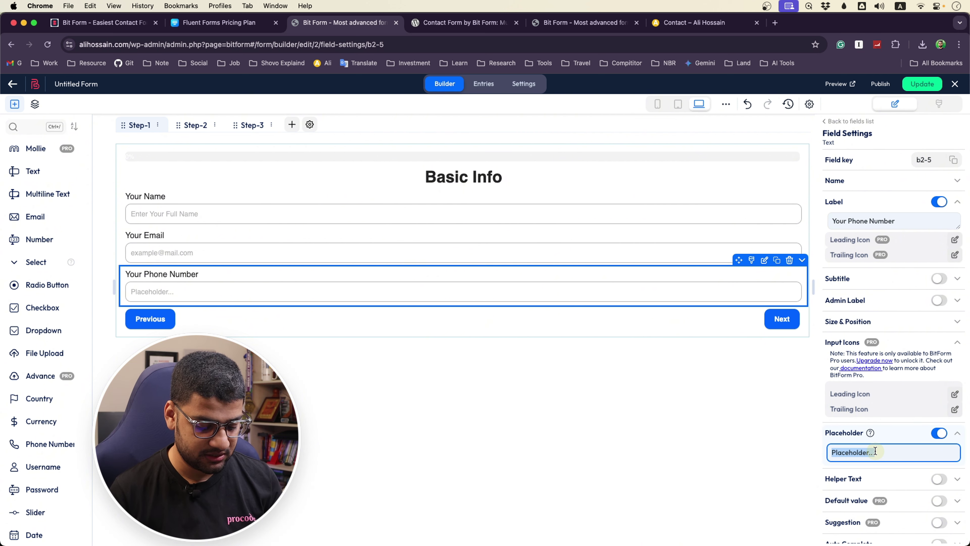
type("Enter Your Phone Number")
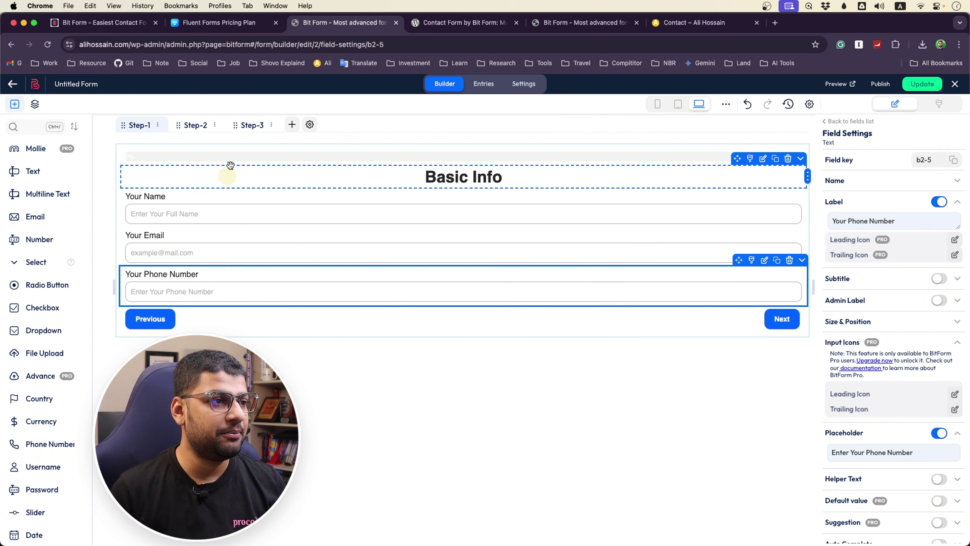
left_click(196, 125)
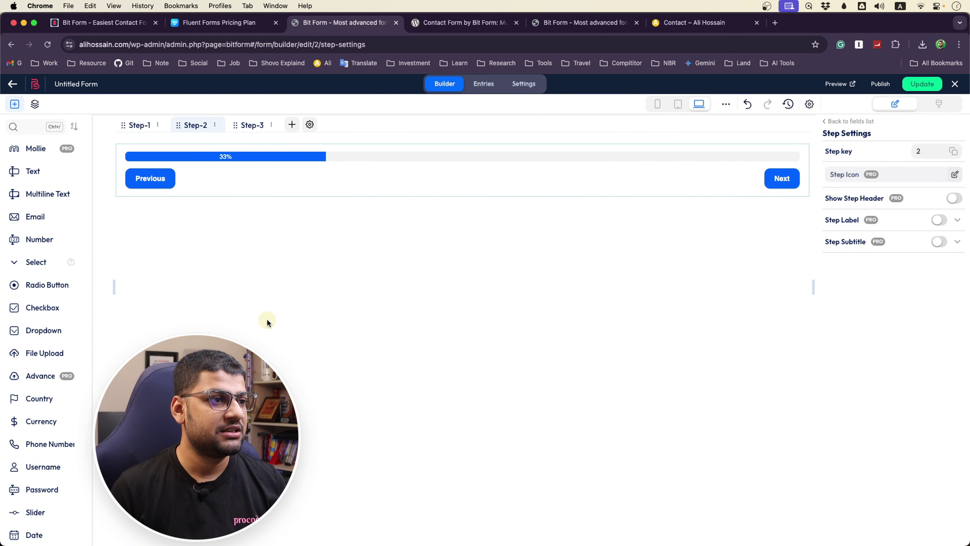
Add a Title to Step-2 and replace 'Your Title Here' with 'Your Address'
scroll(56, 348, "down", 5)
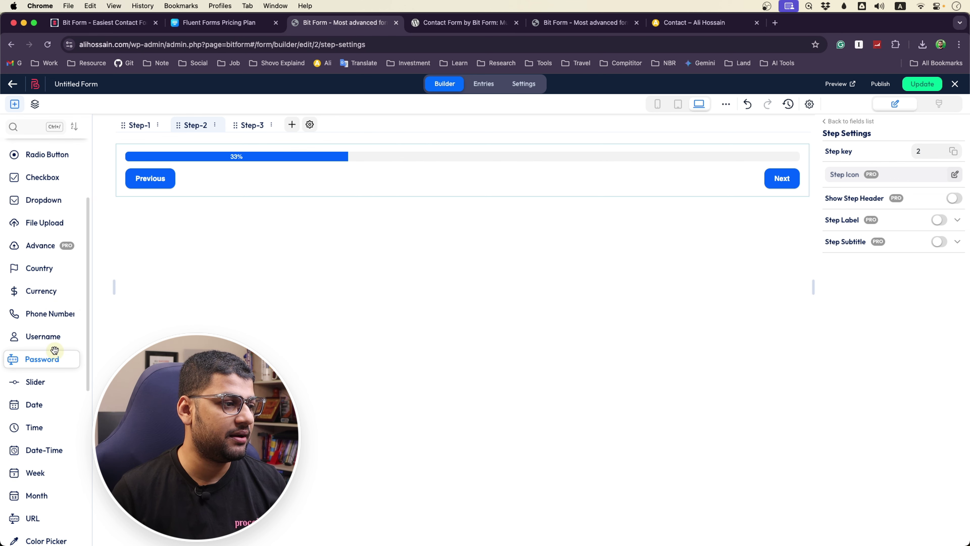
scroll(43, 510, "down", 5)
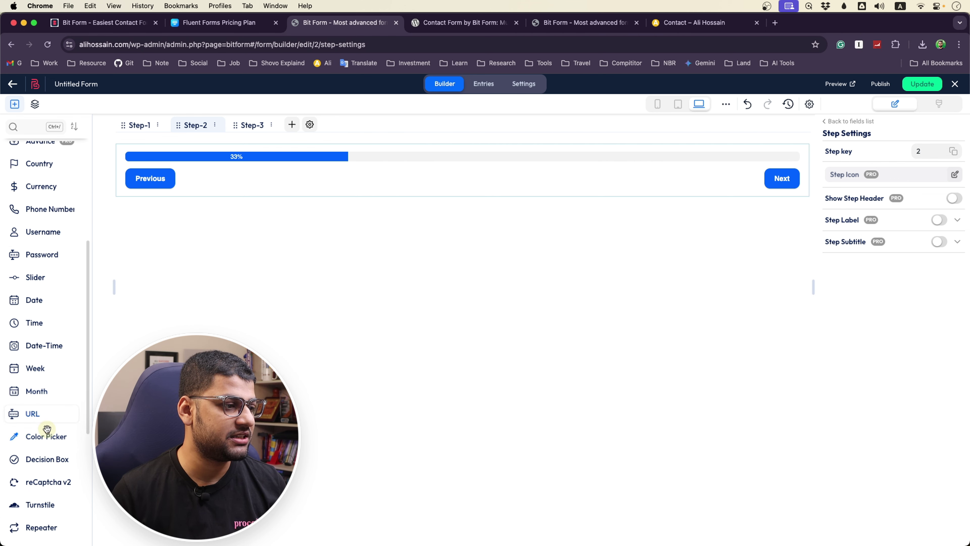
scroll(47, 428, "down", 8)
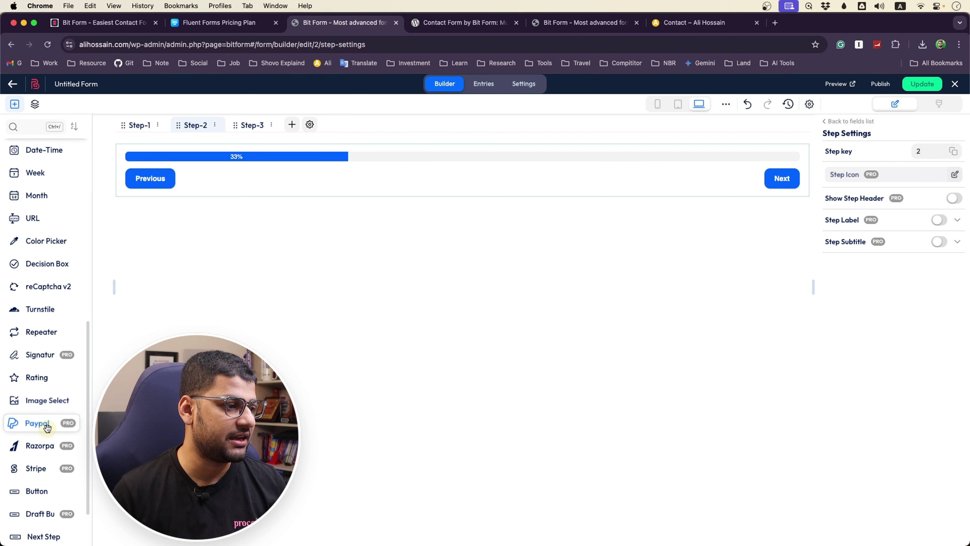
left_click_drag(35, 382, 433, 180)
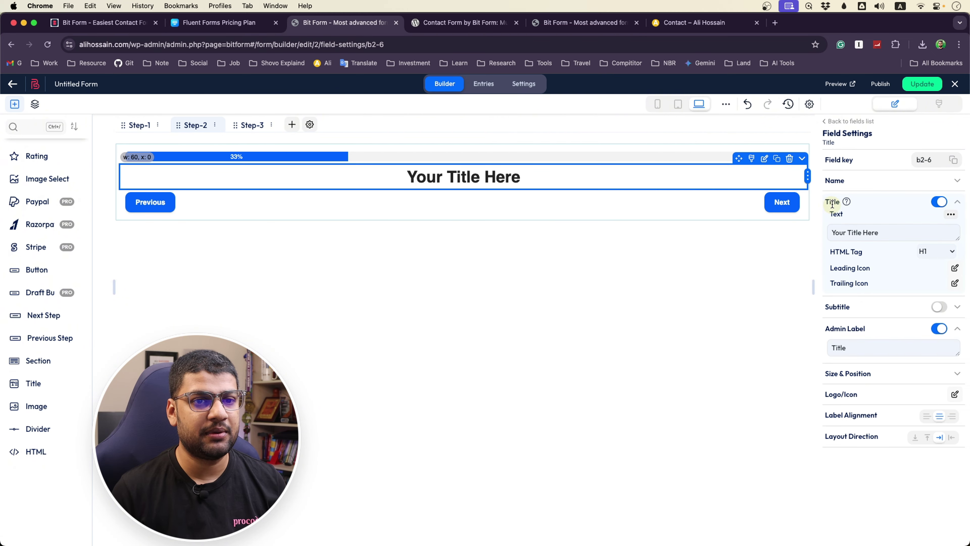
double_click(857, 345)
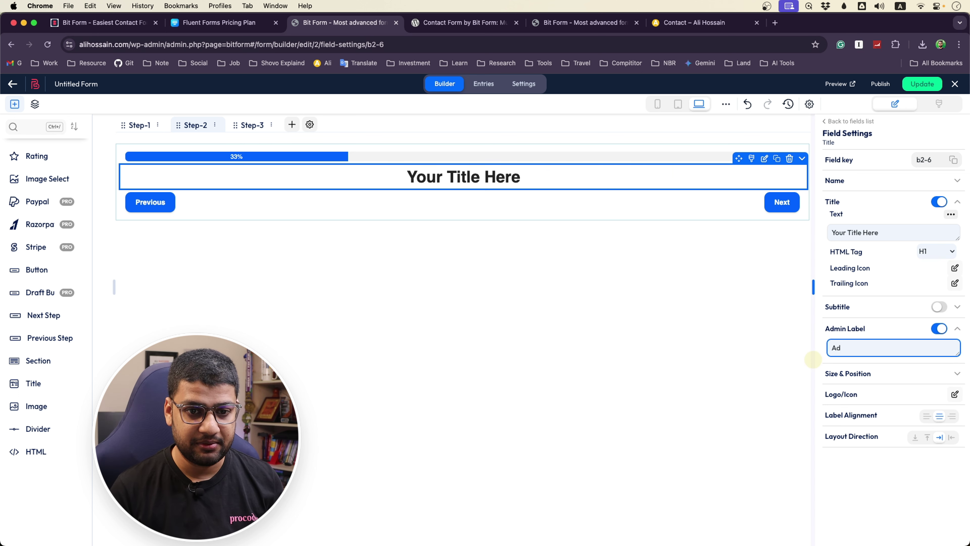
left_click_drag(885, 232, 803, 236)
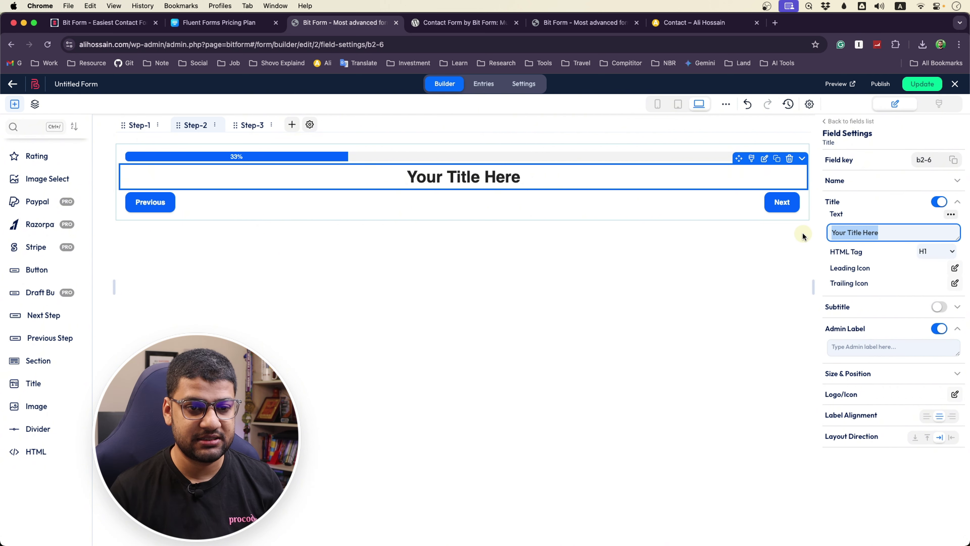
type("You")
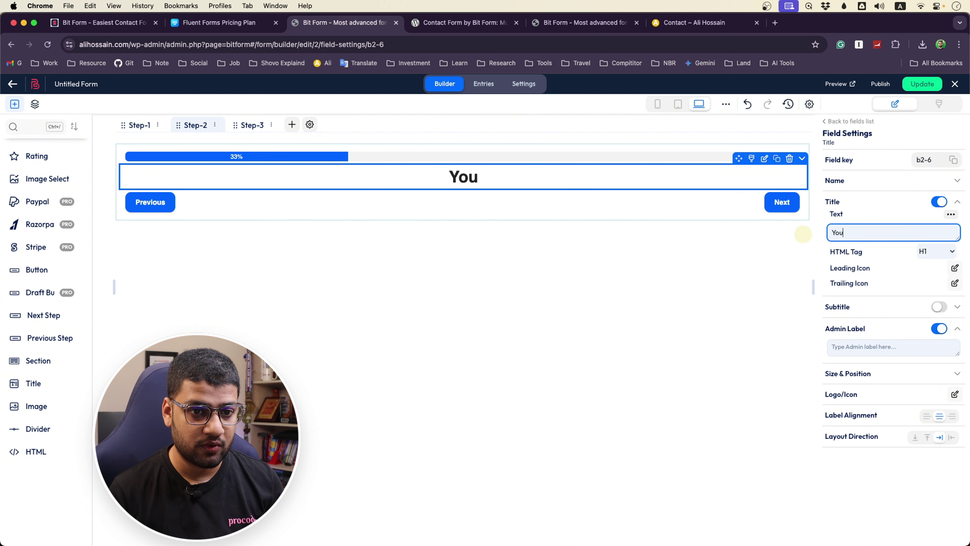
type("r Address")
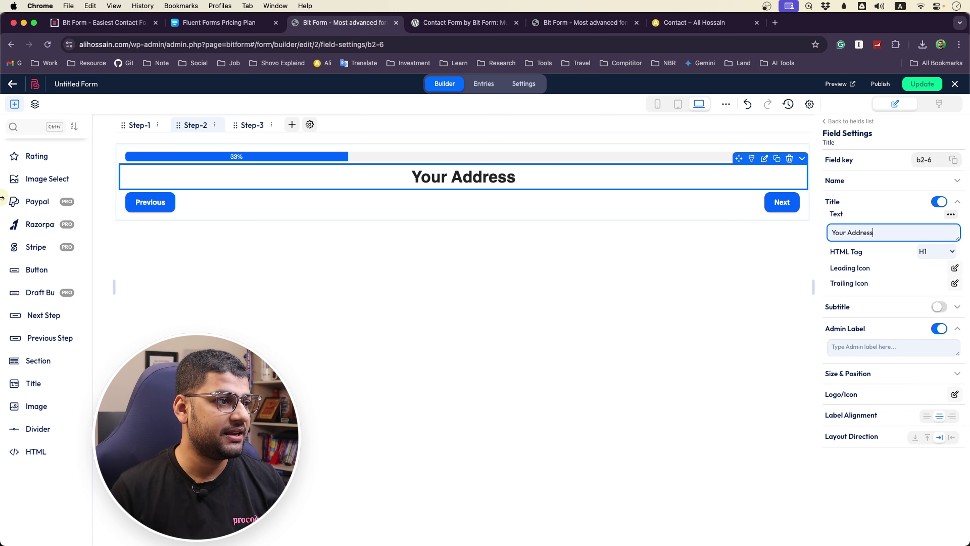
scroll(30, 232, "up", 10)
Add a Step-2 Text field labelled 'Your Address' with placeholder 'Enter Your Address'
left_click_drag(33, 171, 322, 206)
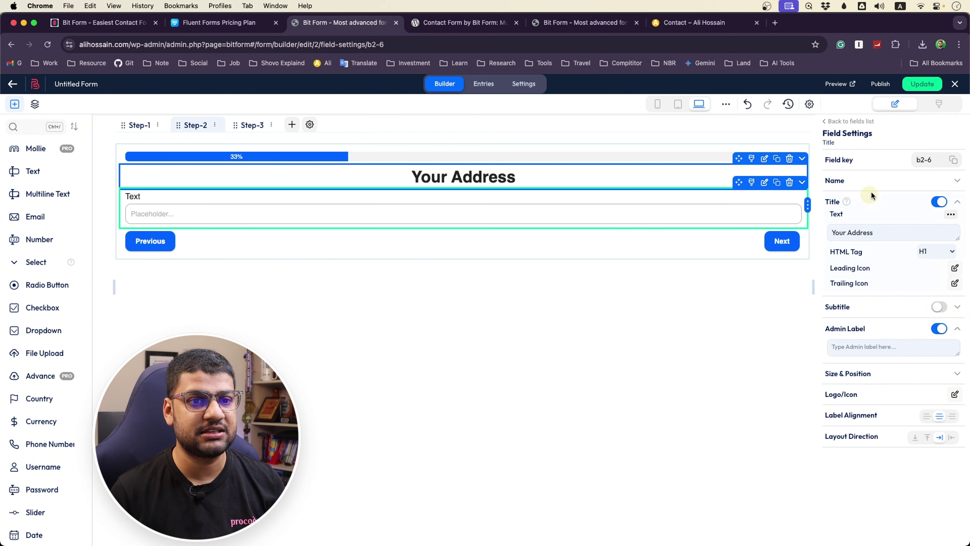
left_click(493, 234)
left_click(494, 220)
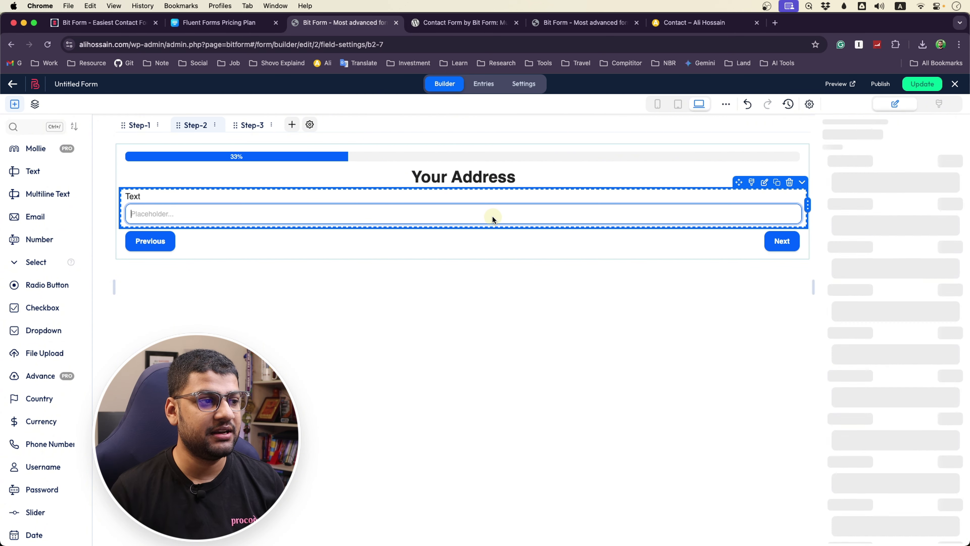
left_click(849, 224)
left_click_drag(848, 224, 832, 220)
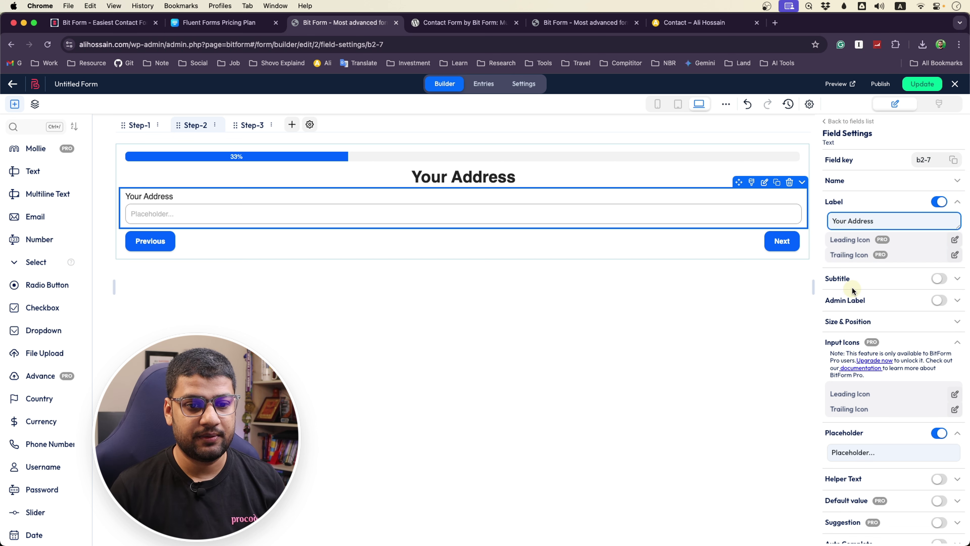
left_click(870, 455)
left_click_drag(875, 454, 828, 454)
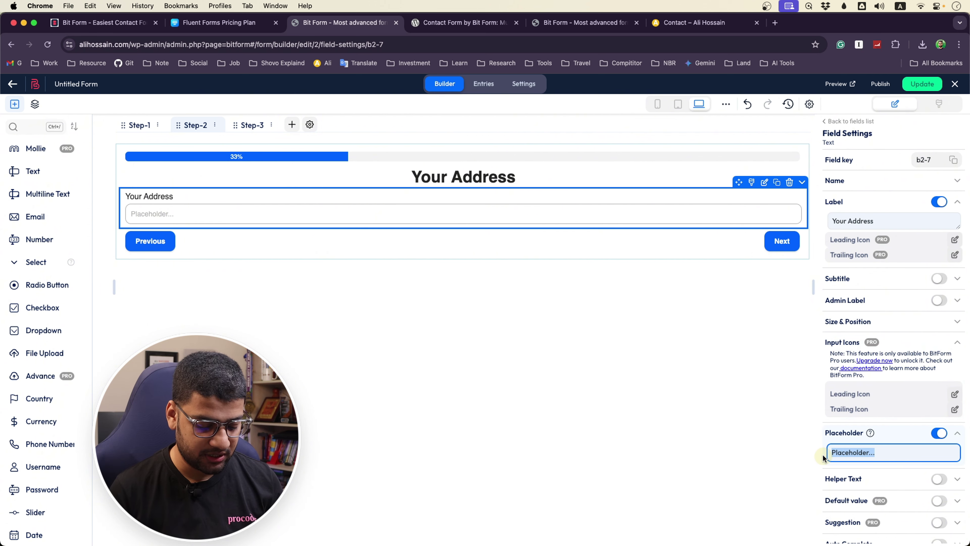
type("Enter Your Address")
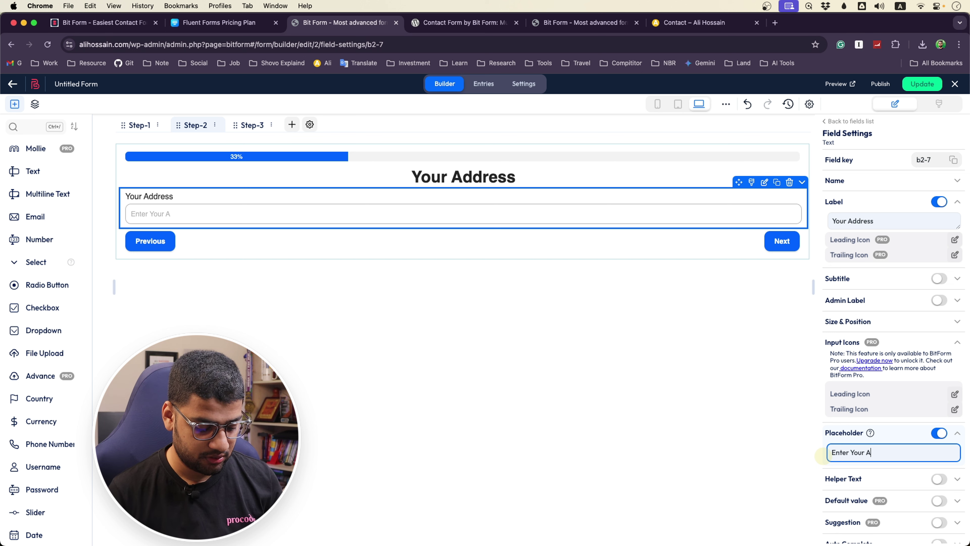
left_click(663, 450)
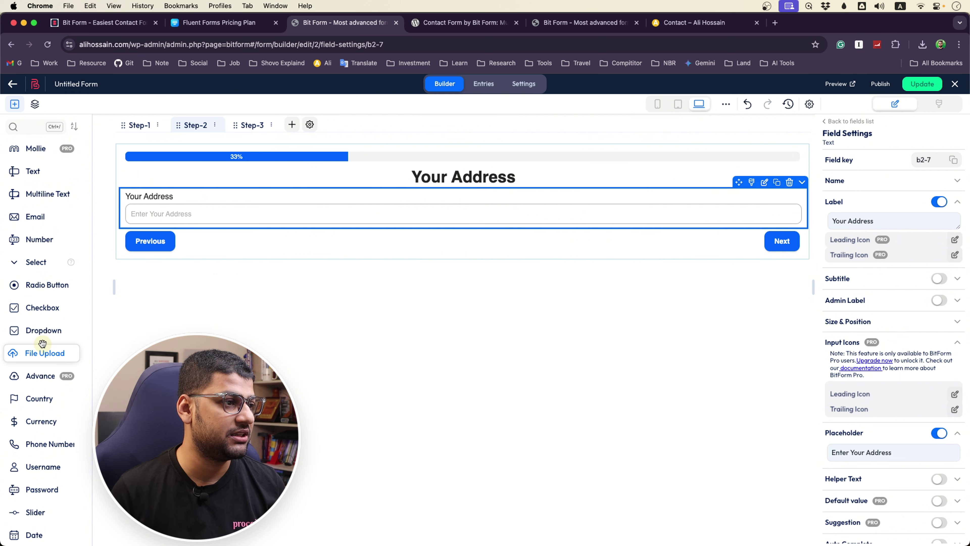
Drag a Select field below the address field and relabel it 'City'
left_click_drag(35, 262, 208, 258)
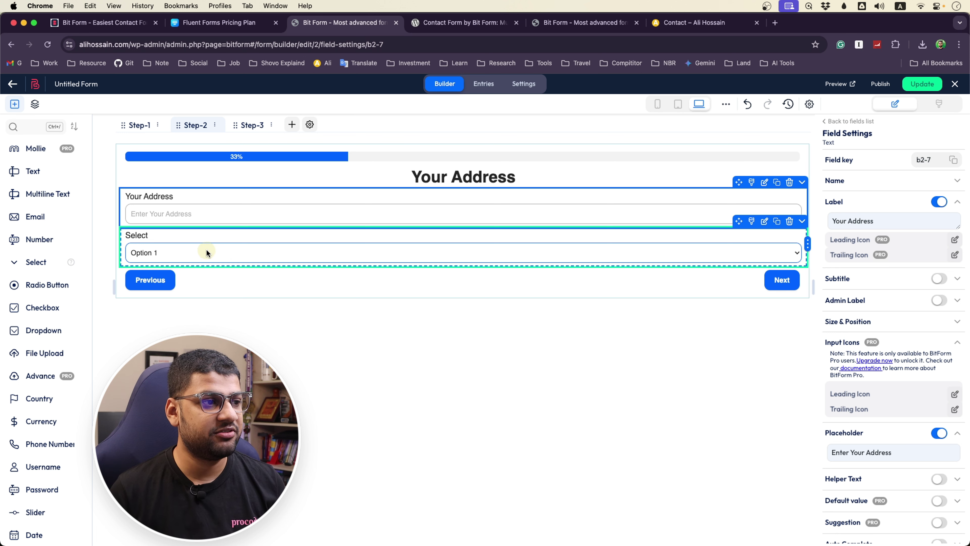
left_click(207, 251)
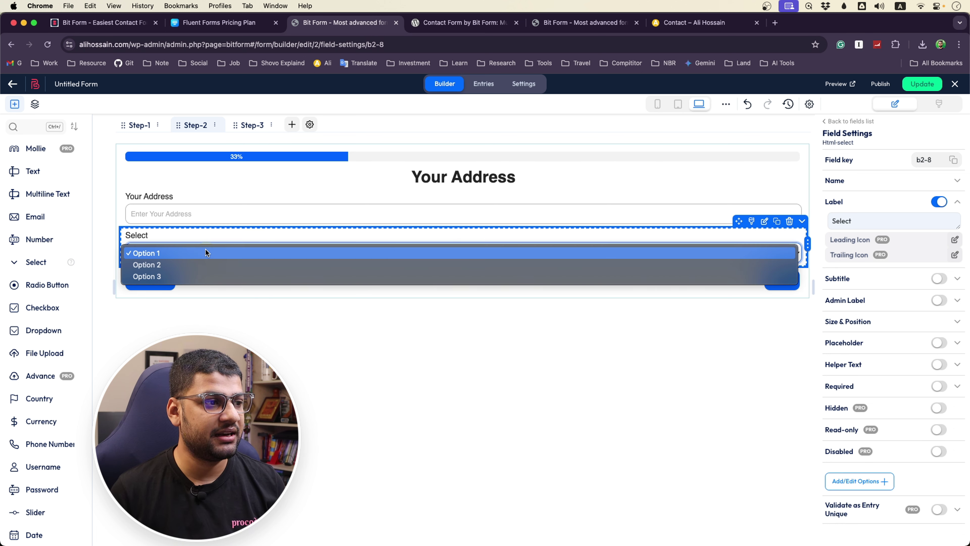
left_click(182, 247)
left_click(862, 221)
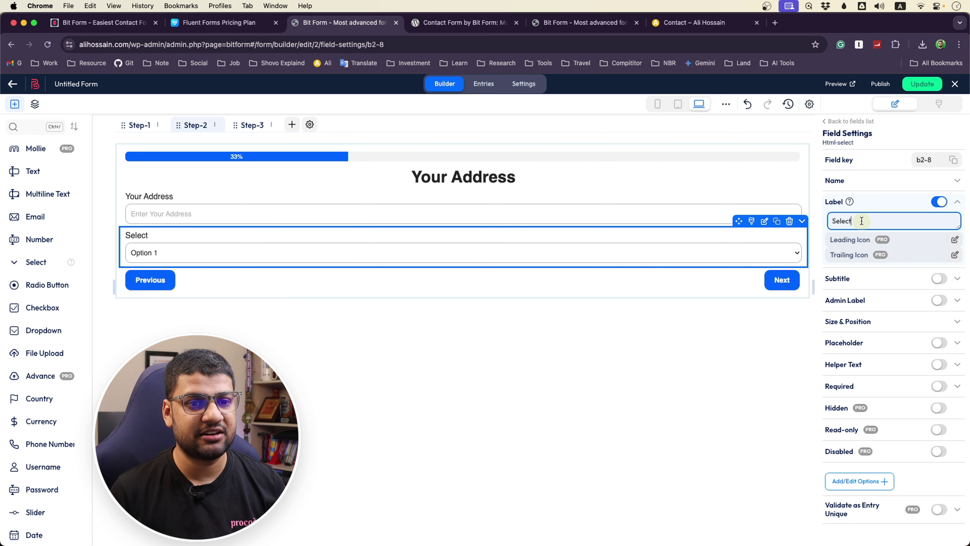
left_click_drag(861, 221, 815, 225)
type("City")
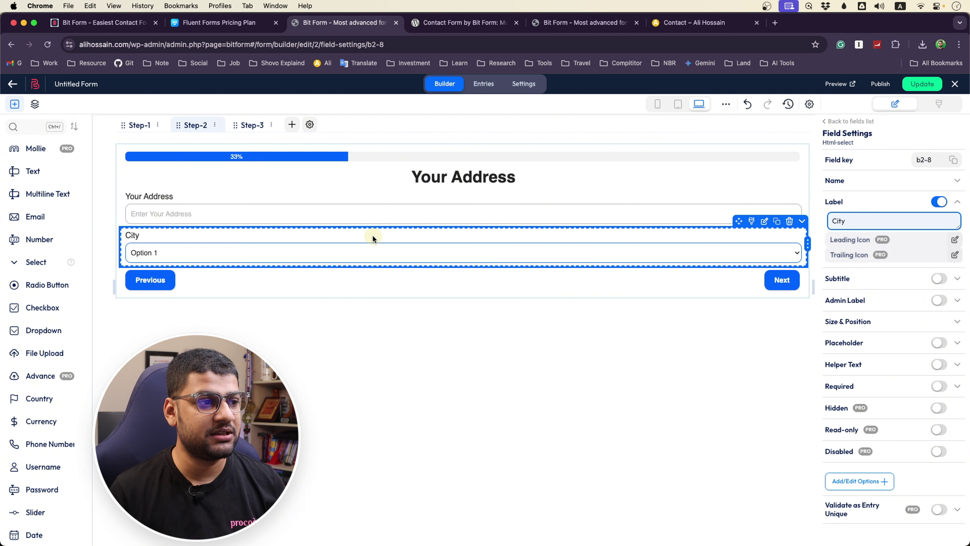
Preview the City dropdown's default choices and open its Add/Edit Options editor
left_click(365, 252)
left_click(373, 252)
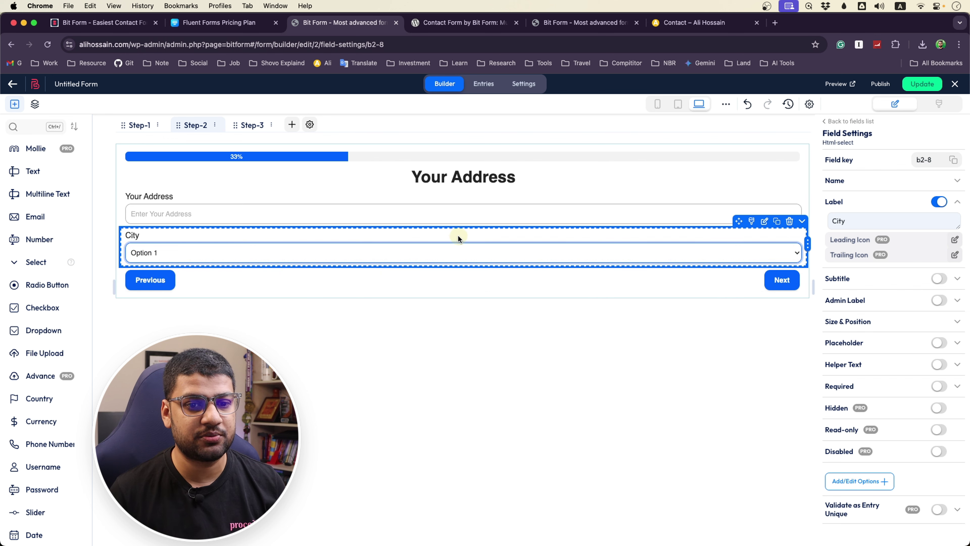
scroll(843, 329, "down", 2)
left_click(173, 255)
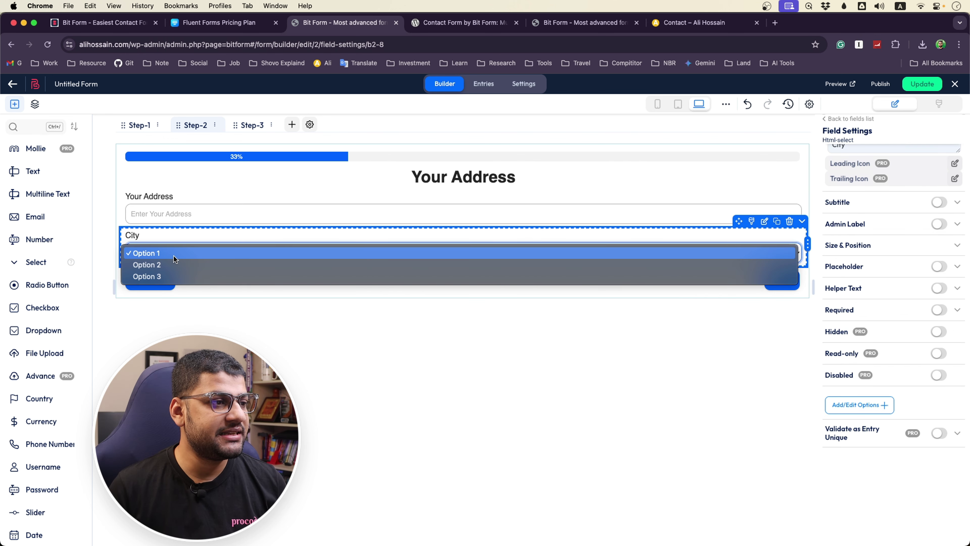
left_click(192, 239)
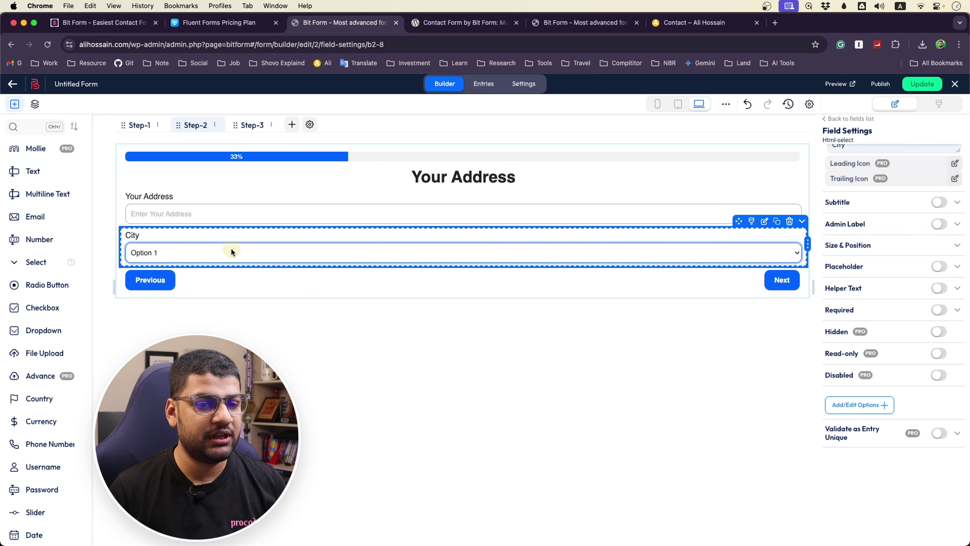
left_click(839, 407)
Rename the first three choices to Dhaka, Chittagong and Sylet
left_click(357, 306)
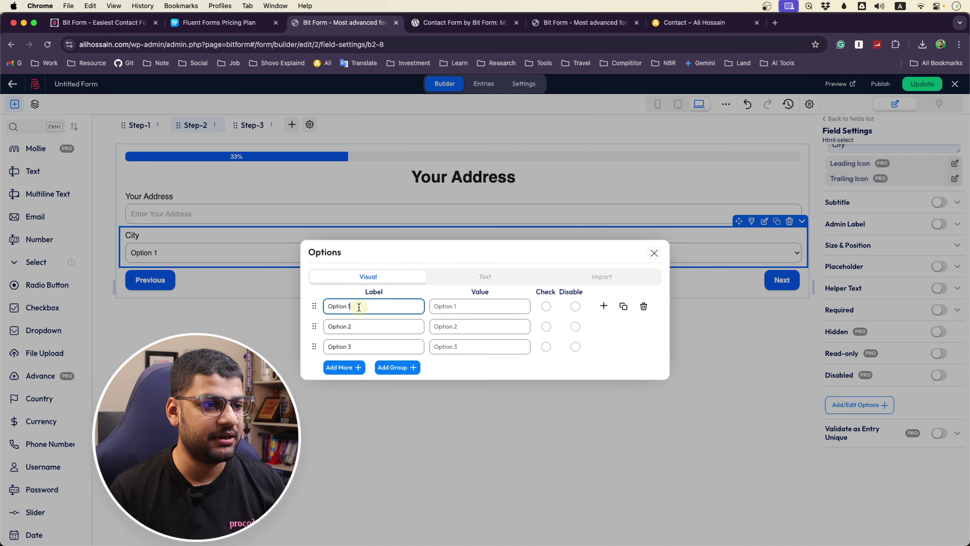
left_click_drag(358, 305, 312, 307)
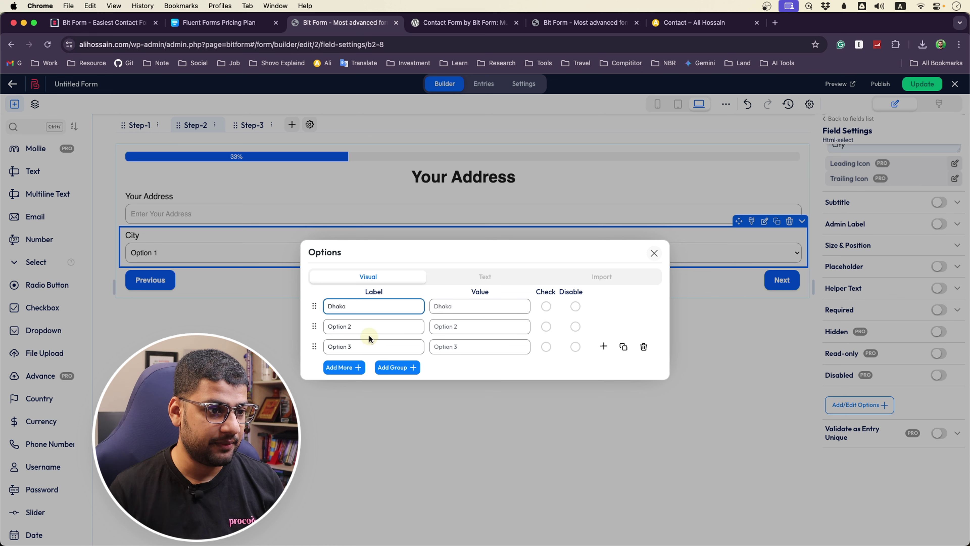
left_click(364, 326)
left_click_drag(363, 326, 318, 328)
type("Chittagong")
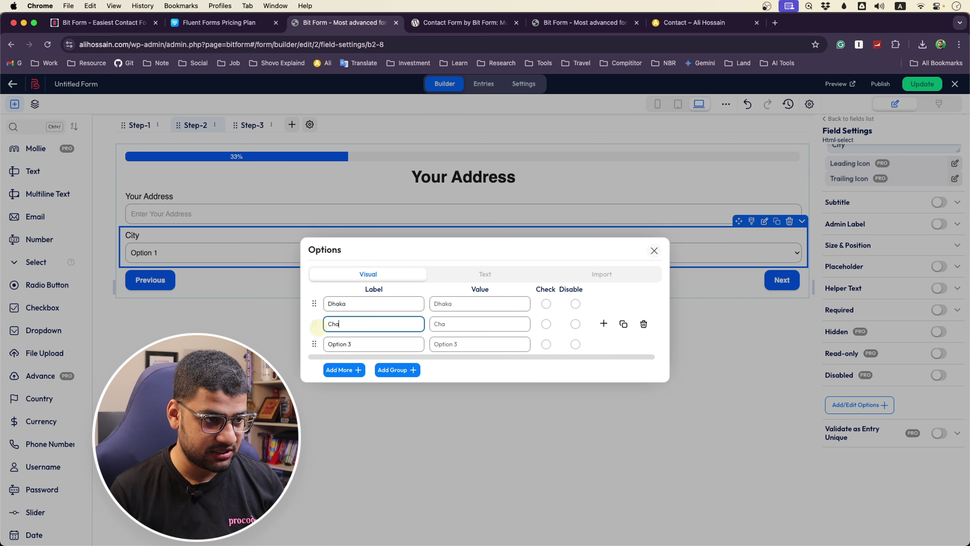
left_click(355, 345)
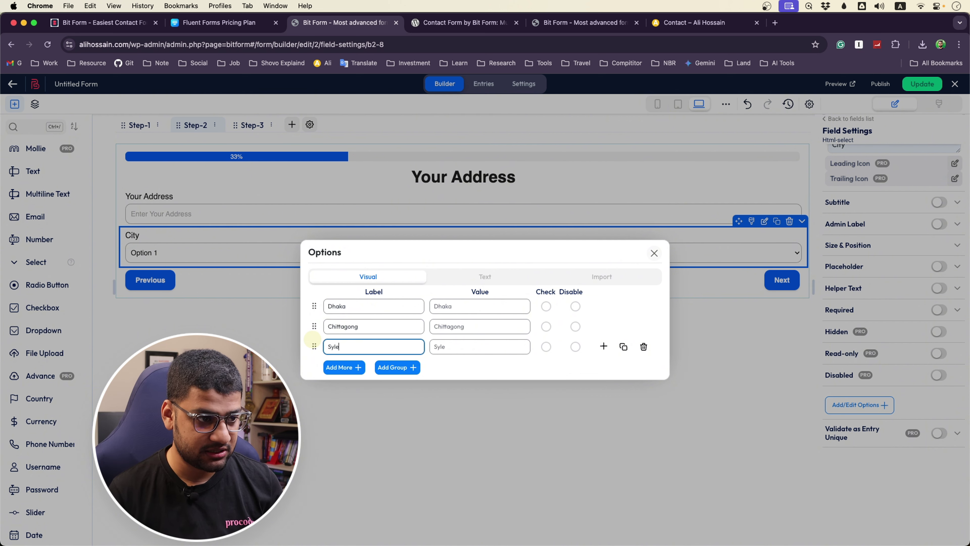
Add two more choices, Khulna and India, and close the options editor
left_click(344, 367)
left_click(372, 356)
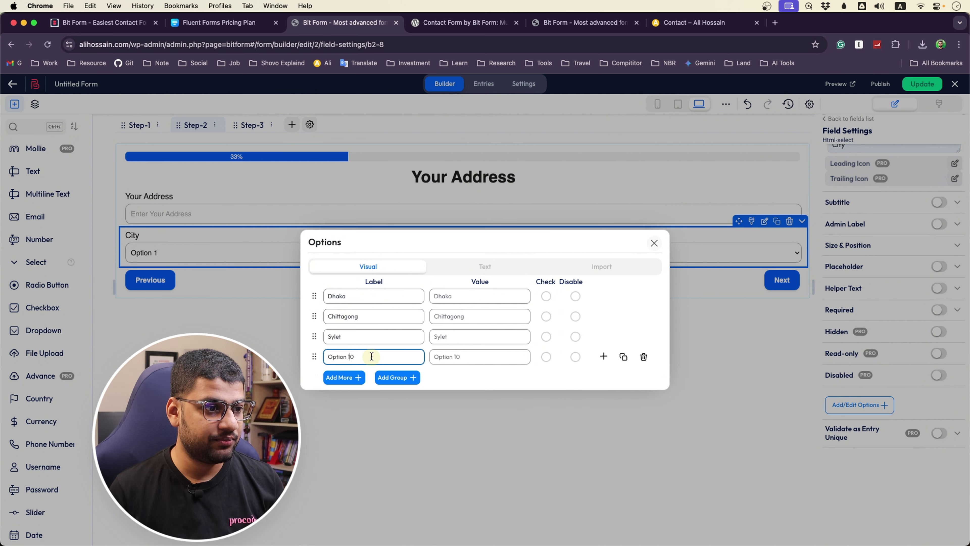
left_click_drag(375, 355, 294, 352)
type("Khulna")
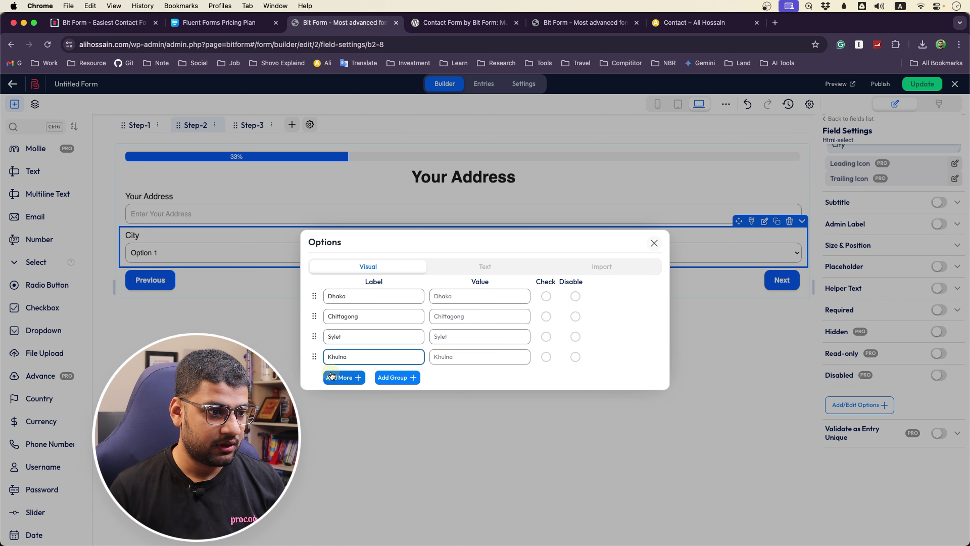
left_click(344, 377)
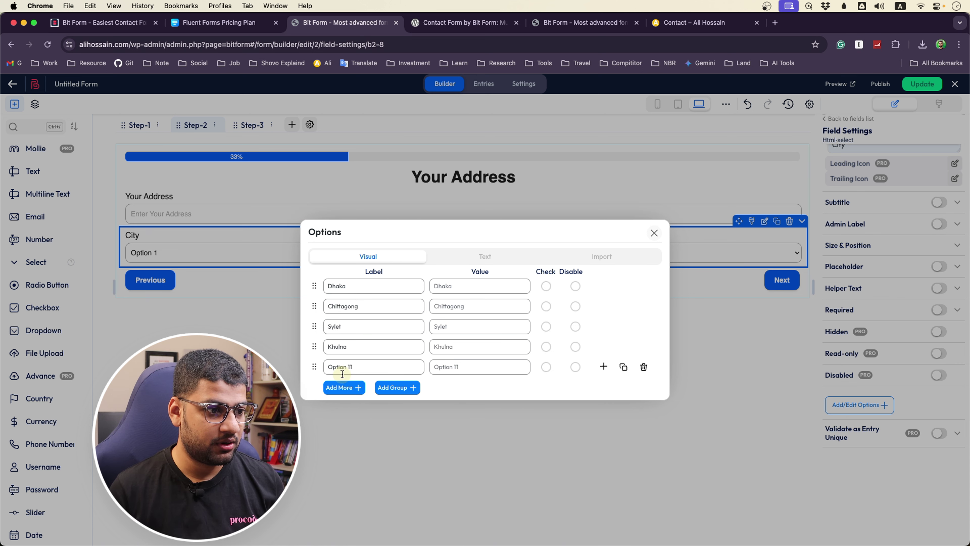
left_click_drag(358, 369, 329, 366)
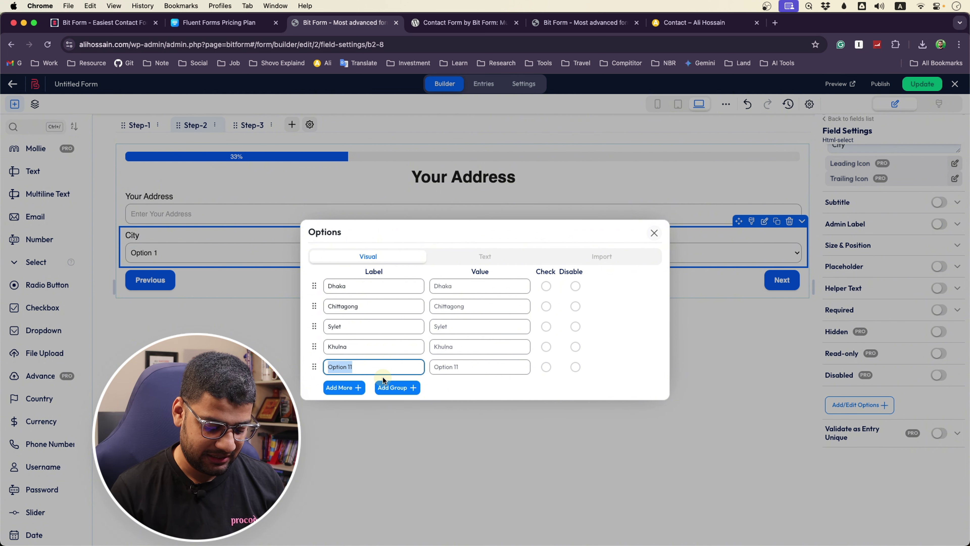
type("India")
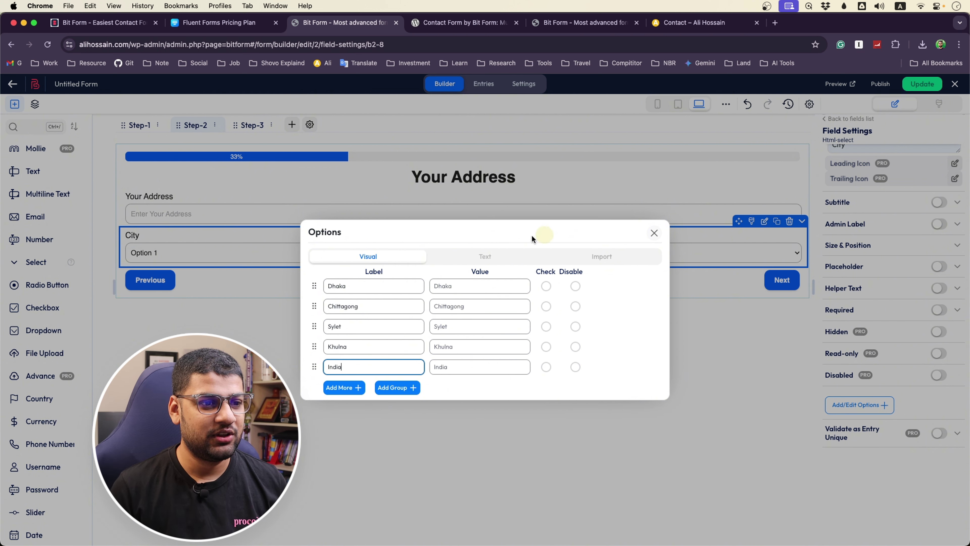
left_click(655, 233)
Check the City list, then reopen the editor and add a sixth choice, Other
left_click(432, 253)
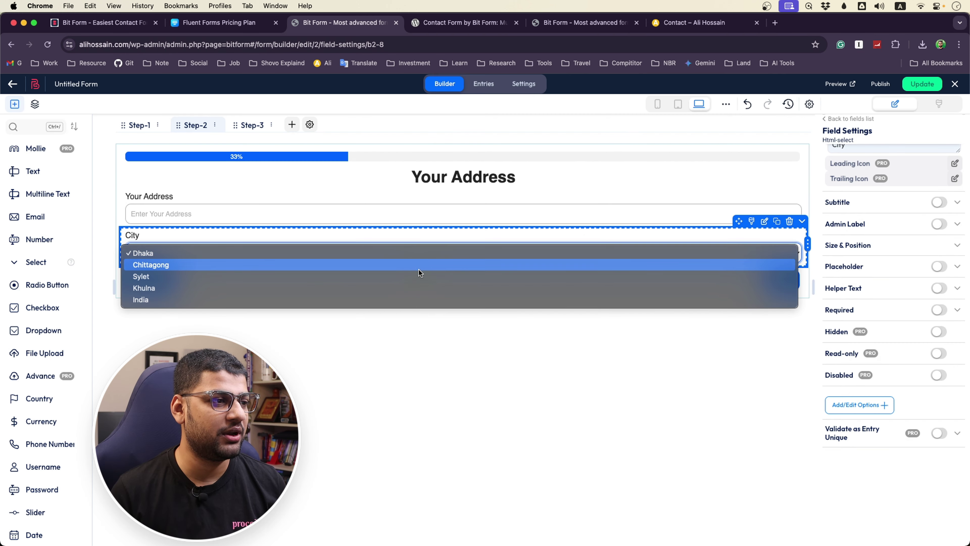
left_click(408, 358)
left_click(421, 251)
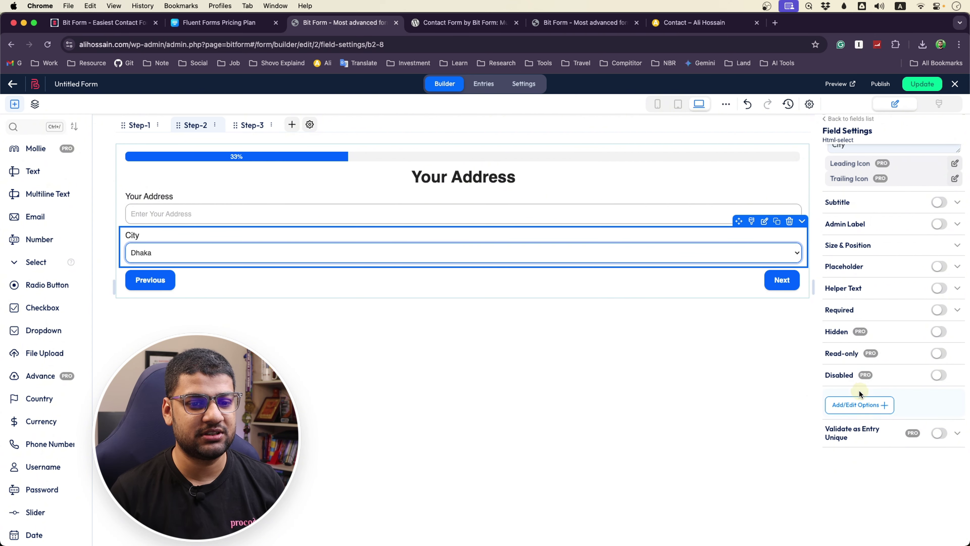
left_click(860, 404)
left_click(346, 387)
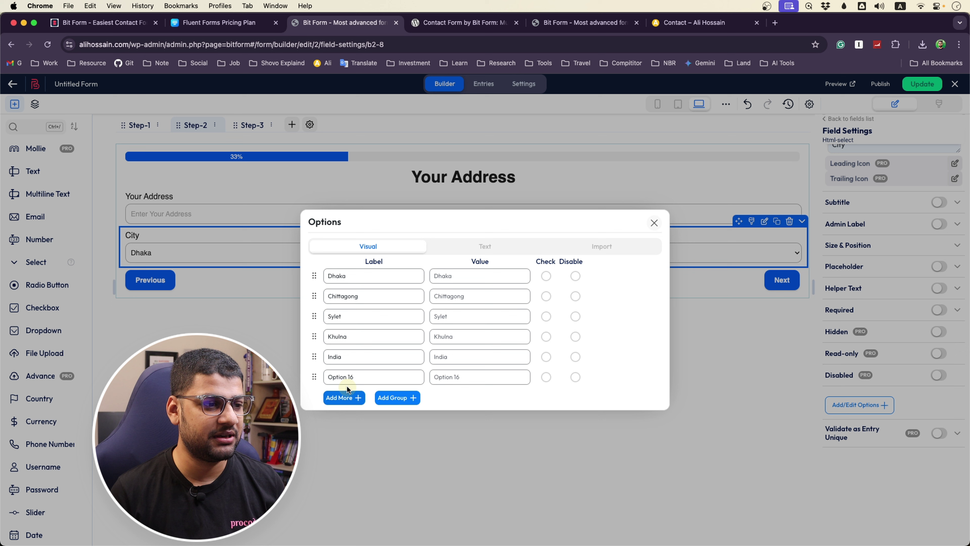
triple_click(371, 378)
type("Other")
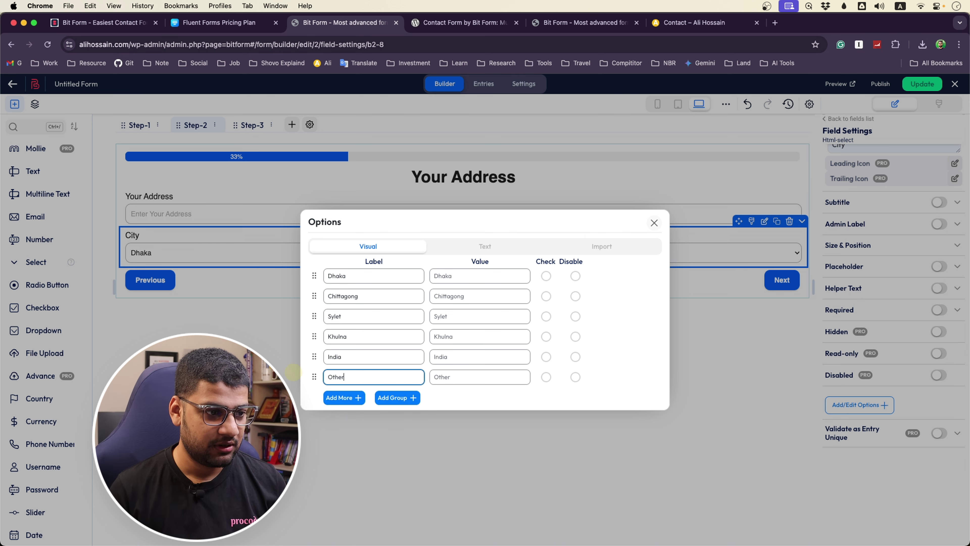
left_click(472, 400)
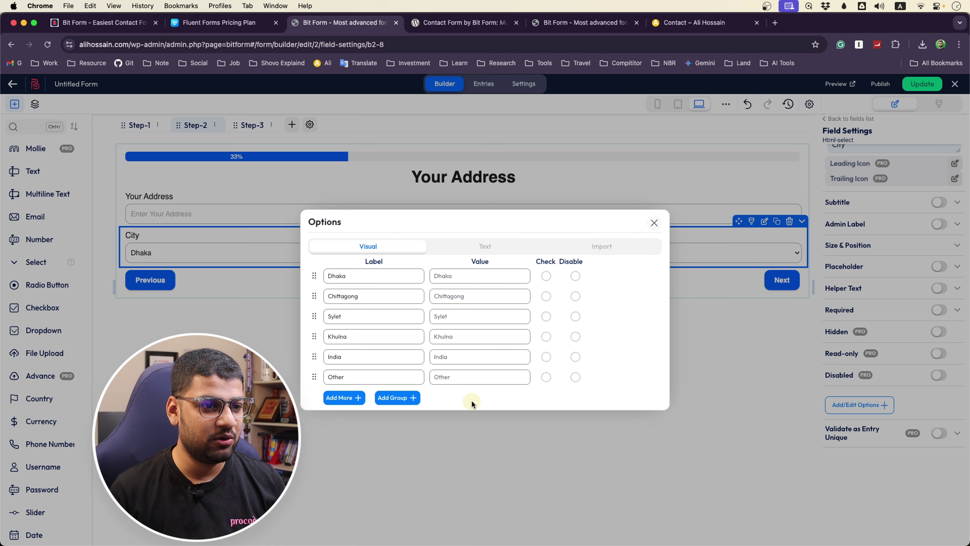
left_click(659, 224)
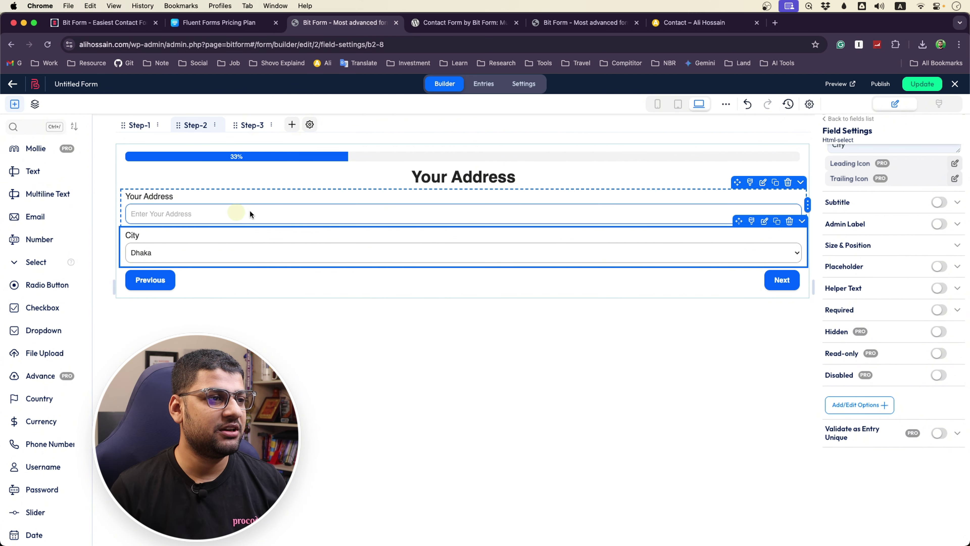
Drag a five-star Rating field onto Step-3 below the Submit button and select it
left_click(252, 125)
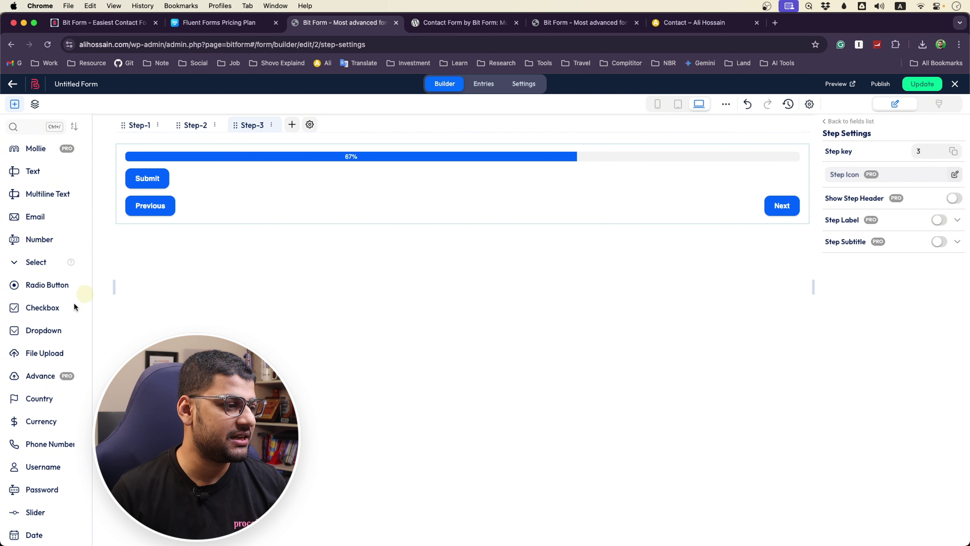
scroll(74, 306, "down", 10)
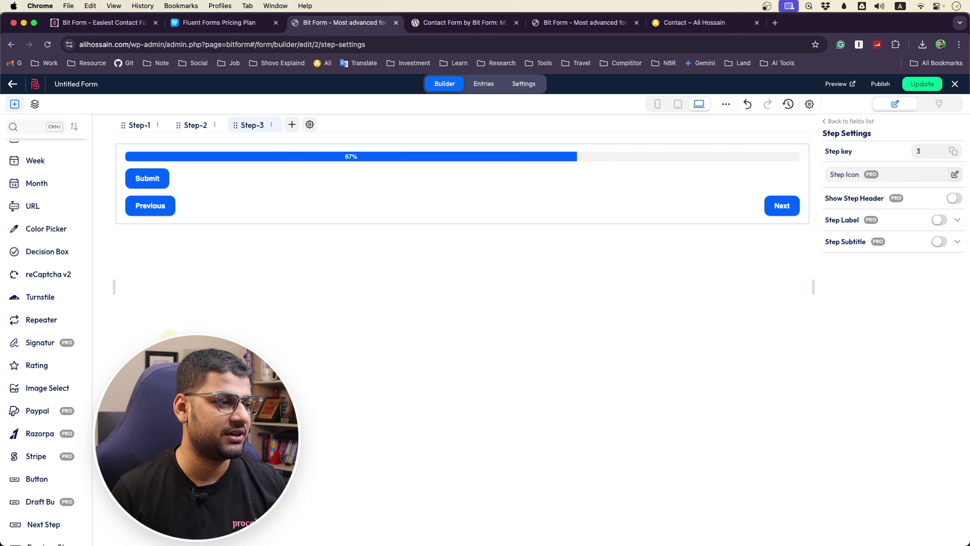
left_click_drag(37, 365, 227, 198)
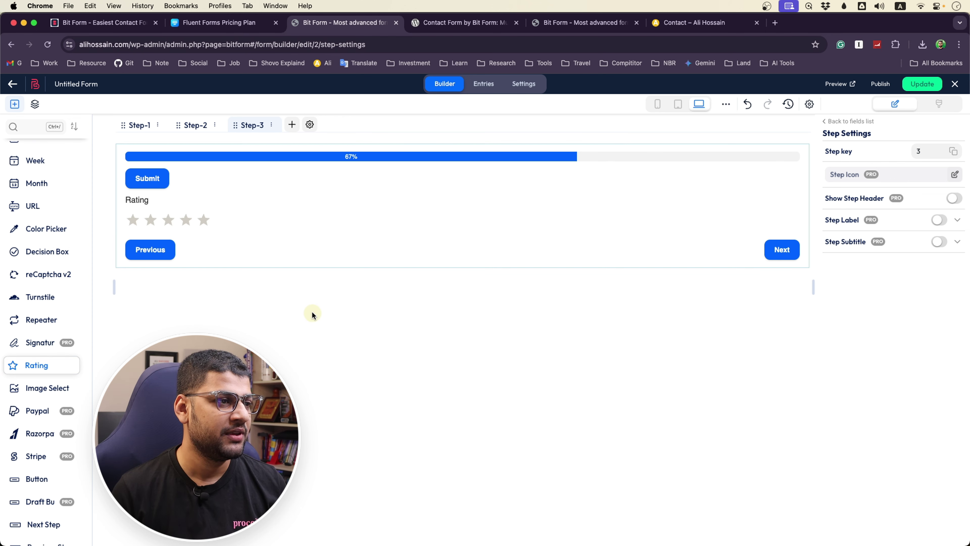
left_click(173, 209)
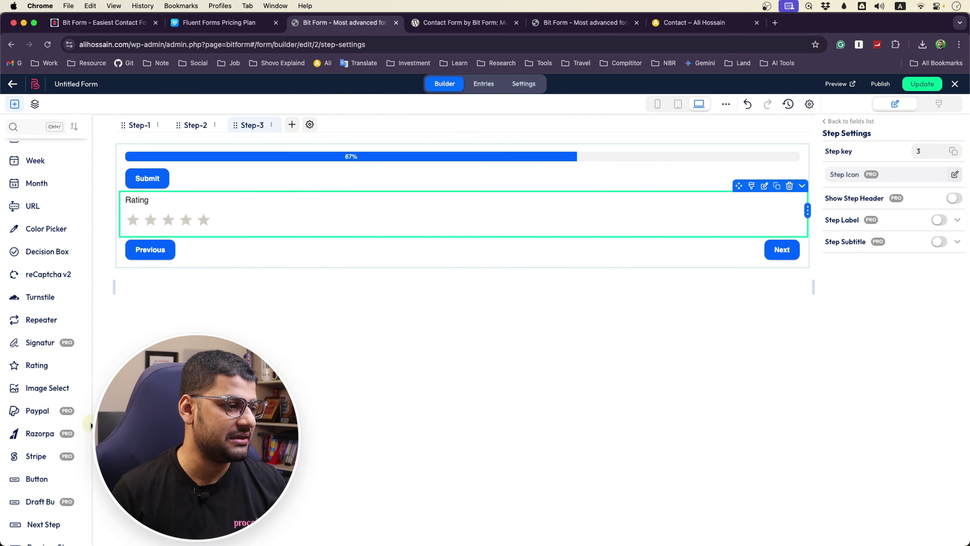
scroll(42, 423, "down", 5)
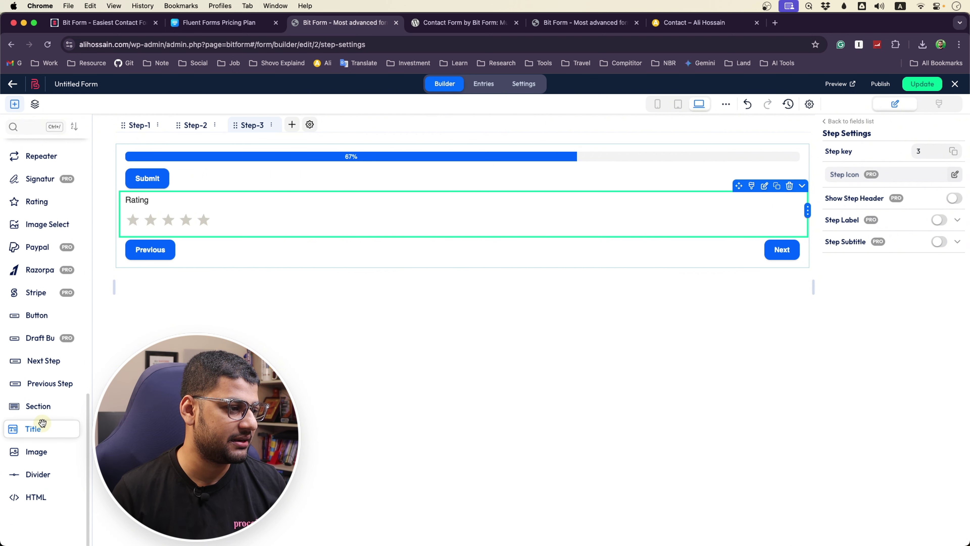
scroll(40, 401, "up", 5)
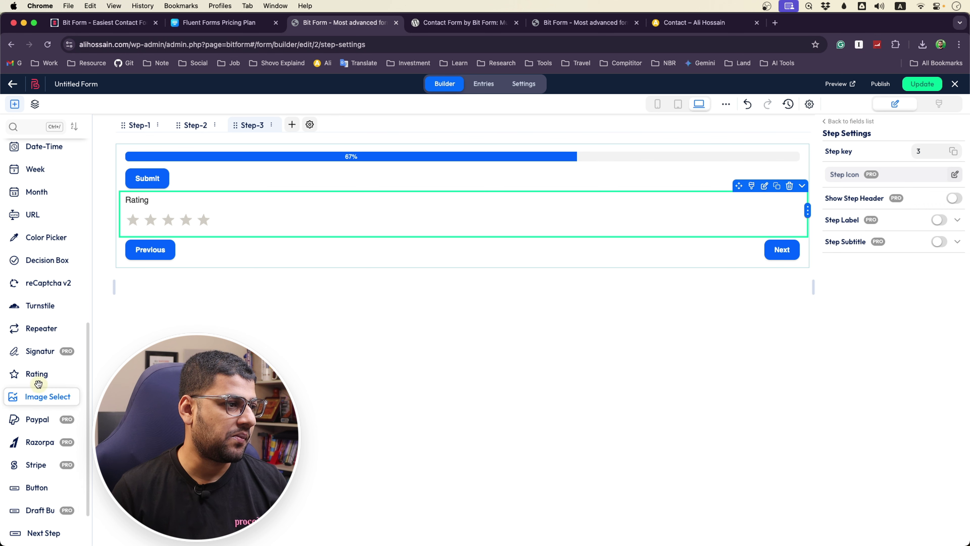
scroll(39, 382, "down", 5)
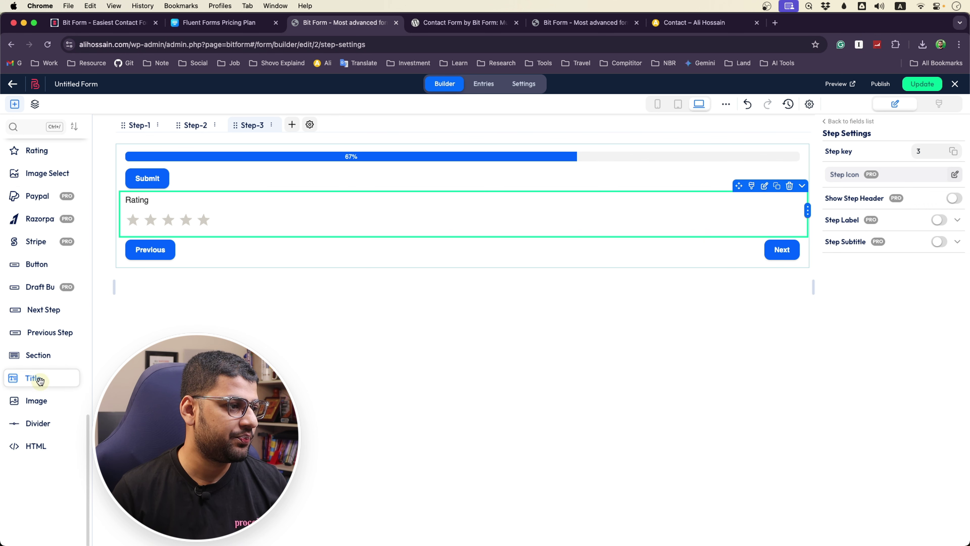
scroll(39, 363, "up", 10)
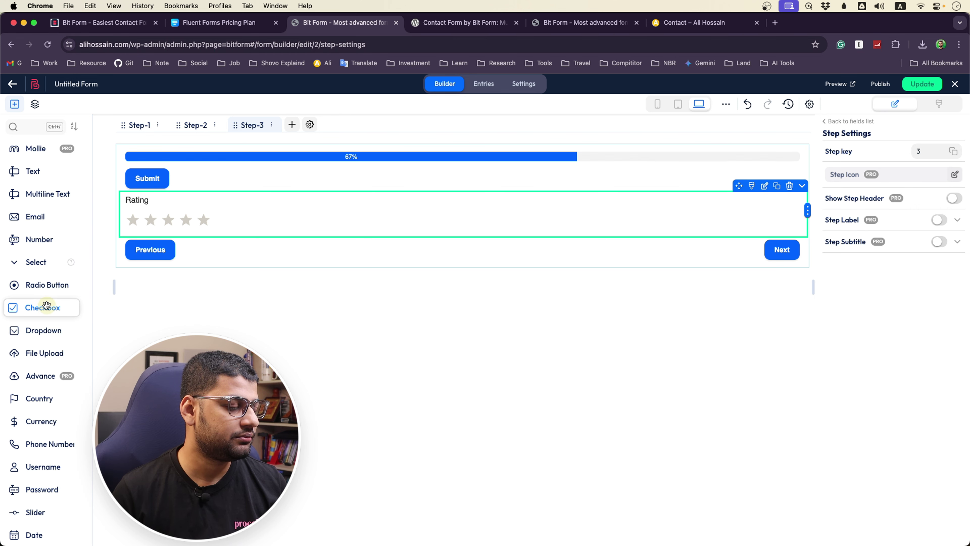
Drag a Country dropdown above City on Step-2 and check its country list
scroll(46, 304, "down", 1)
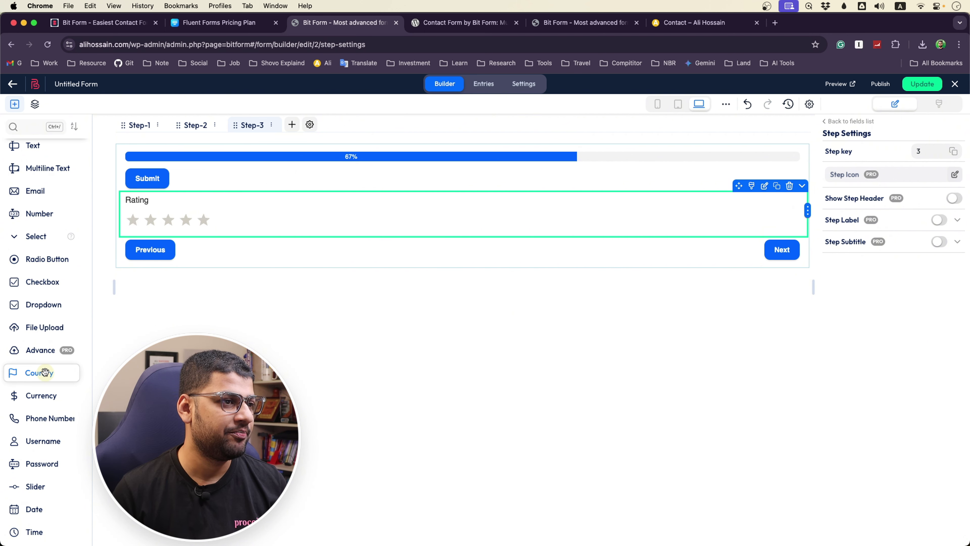
left_click(196, 125)
left_click_drag(50, 373, 200, 240)
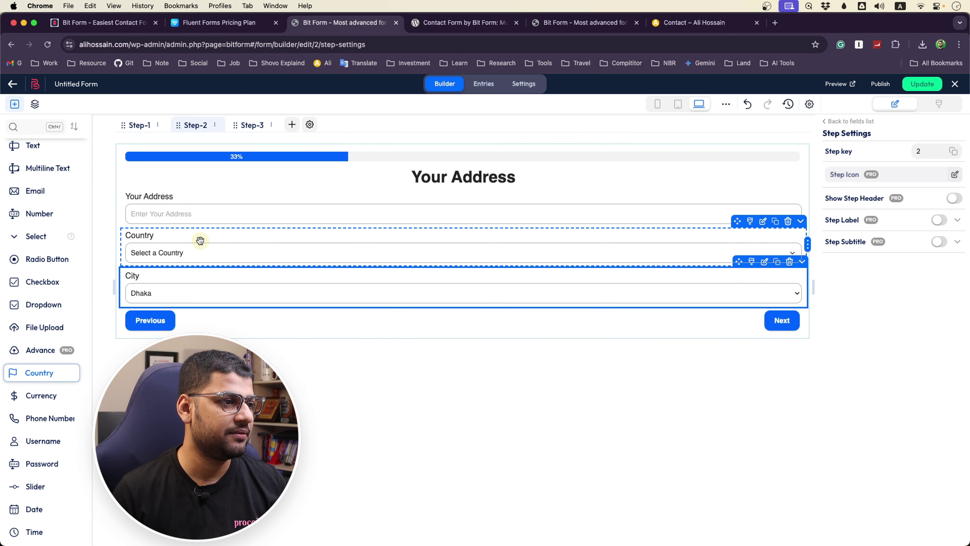
left_click(195, 256)
left_click(191, 247)
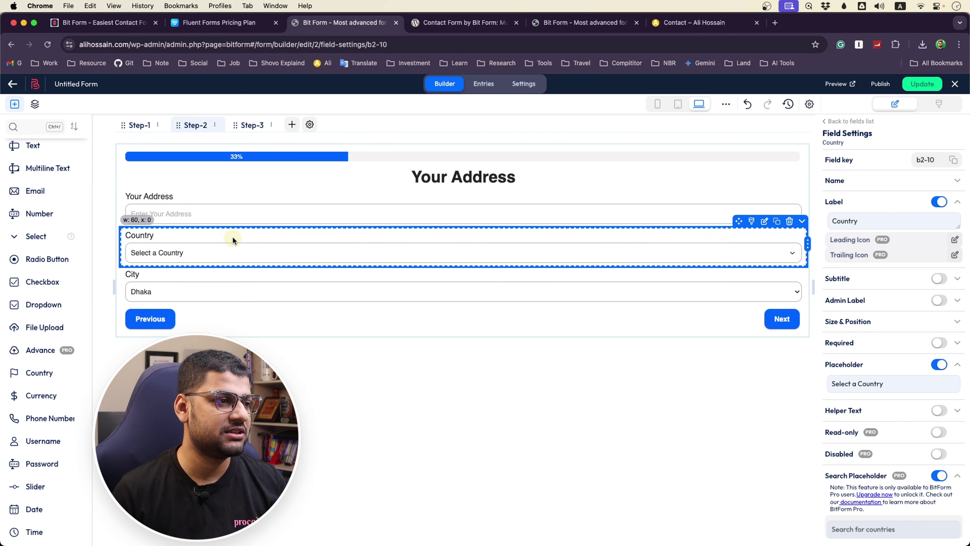
Try adding reCAPTCHA v2 to Step-3, then close the notice that it needs keys
left_click(252, 126)
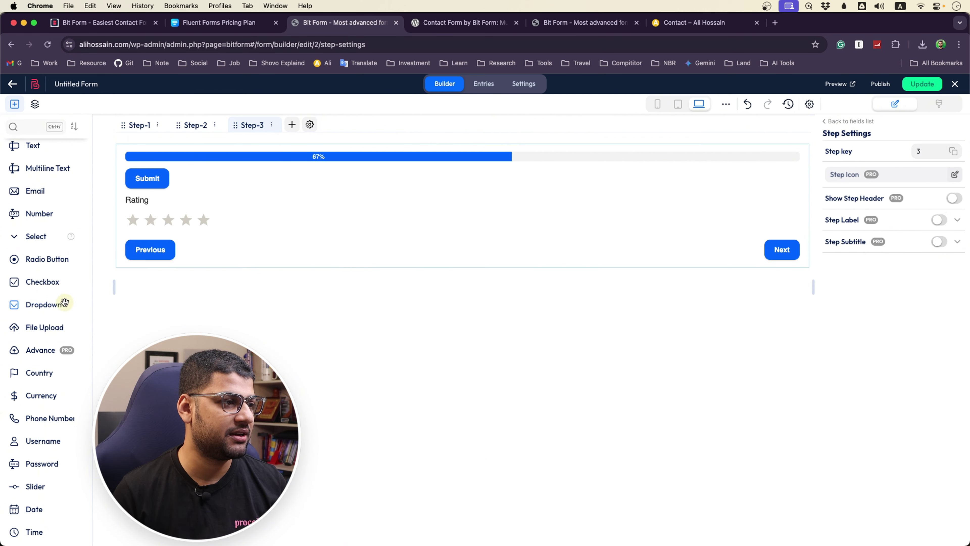
scroll(50, 300, "down", 6)
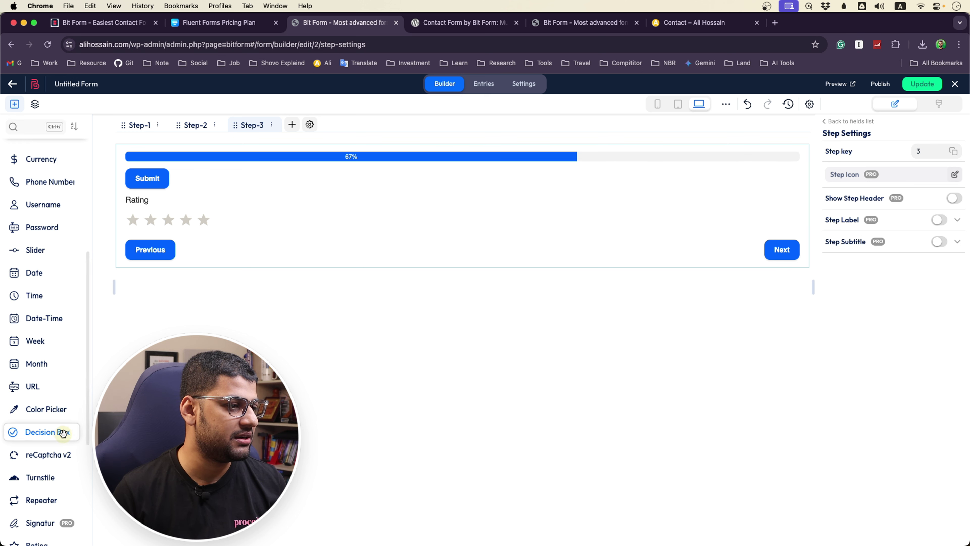
scroll(61, 428, "down", 1)
left_click_drag(60, 421, 376, 290)
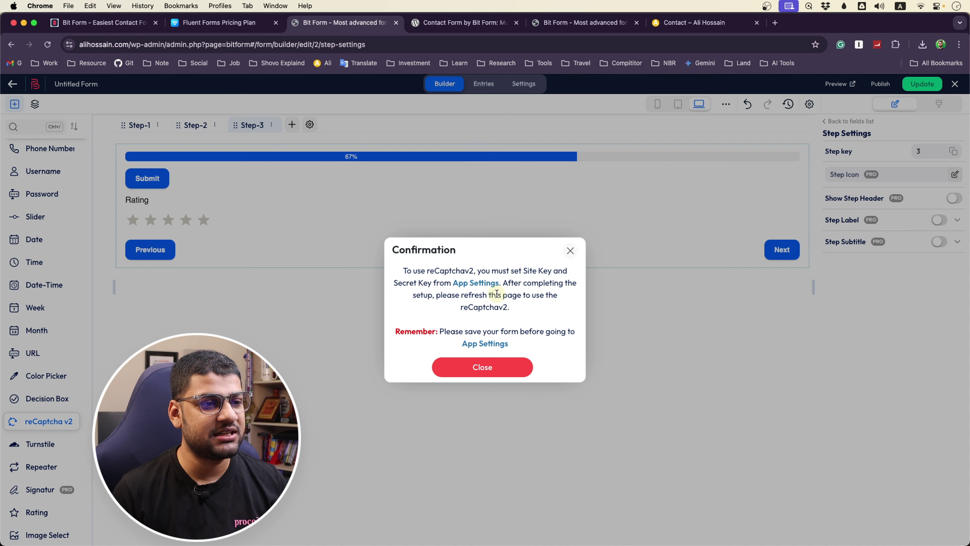
left_click(483, 366)
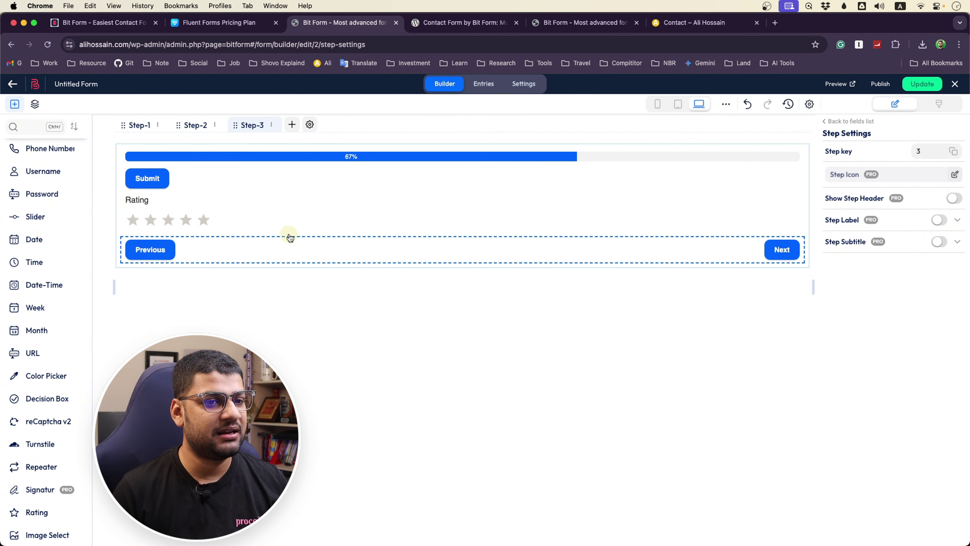
Copy the [bitform id='2'] shortcode, save the form with Update, and return to All Forms
left_click(881, 86)
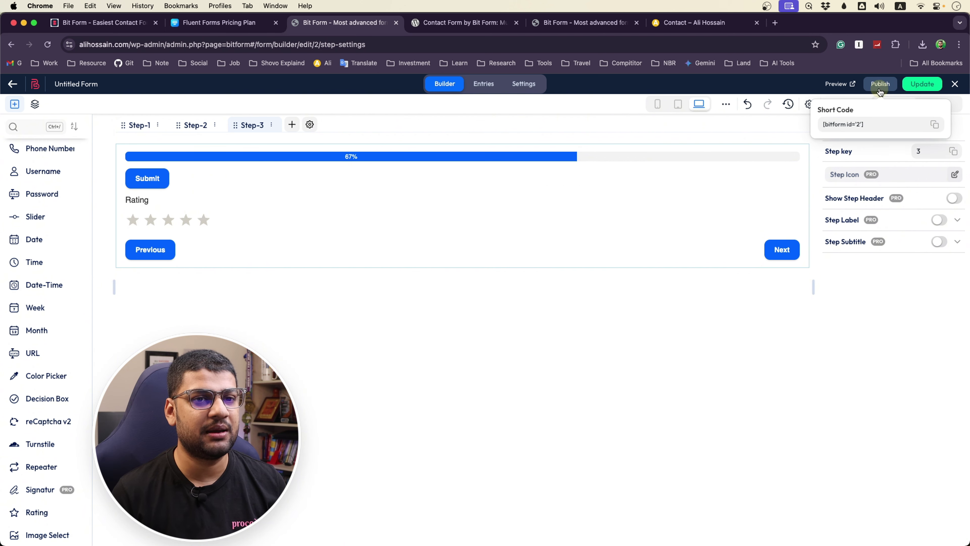
left_click(935, 125)
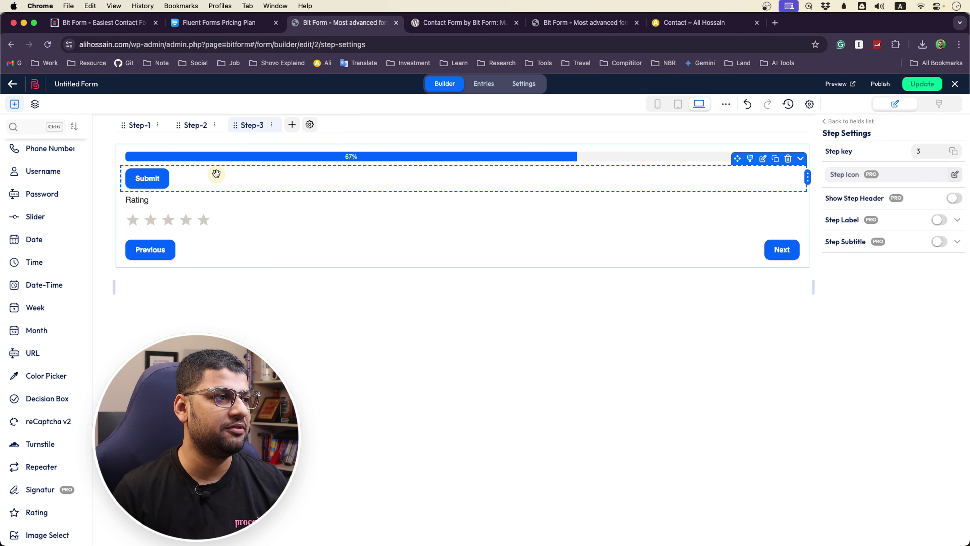
left_click(13, 84)
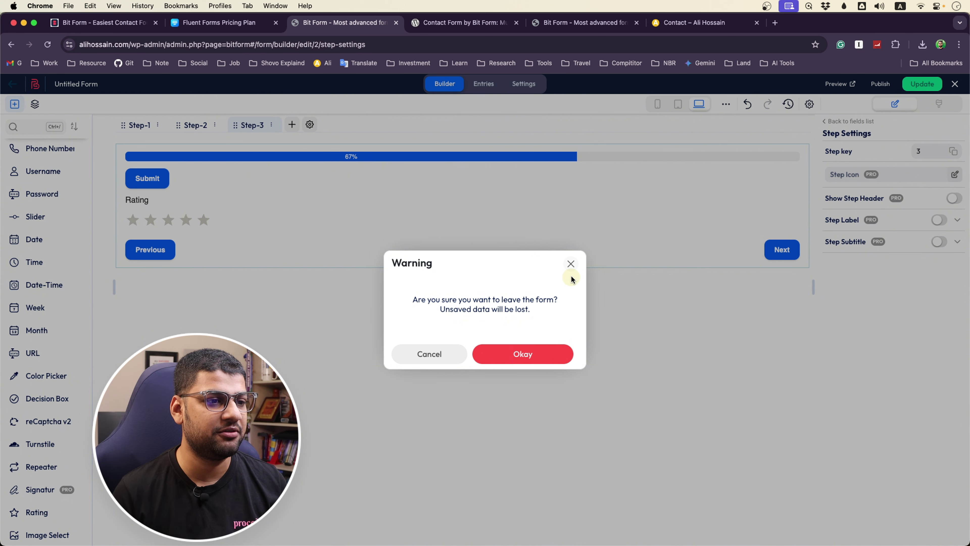
left_click(572, 264)
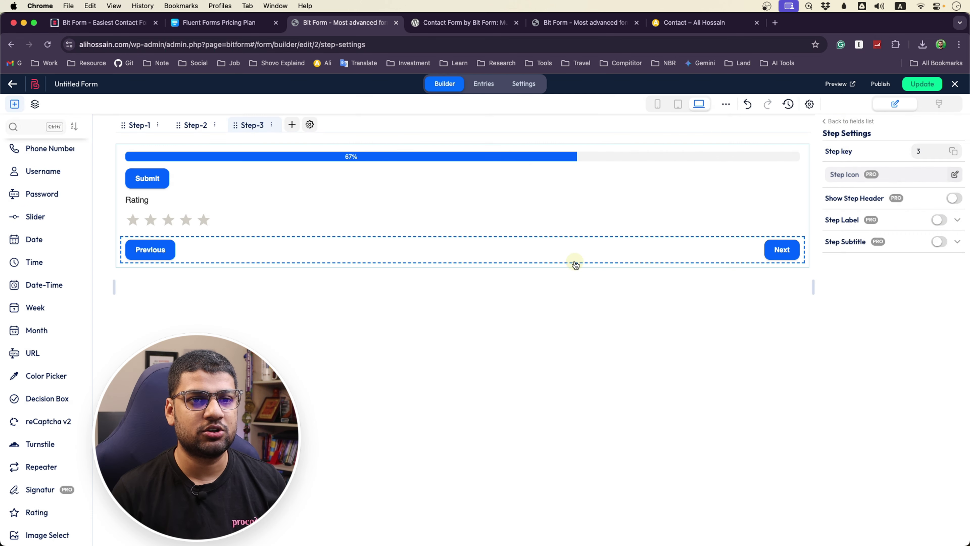
left_click(928, 85)
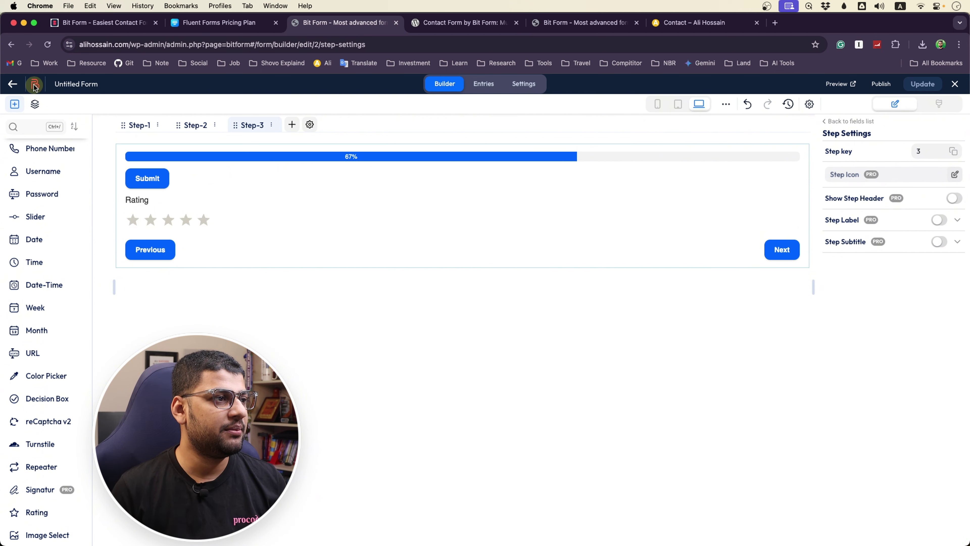
left_click(14, 85)
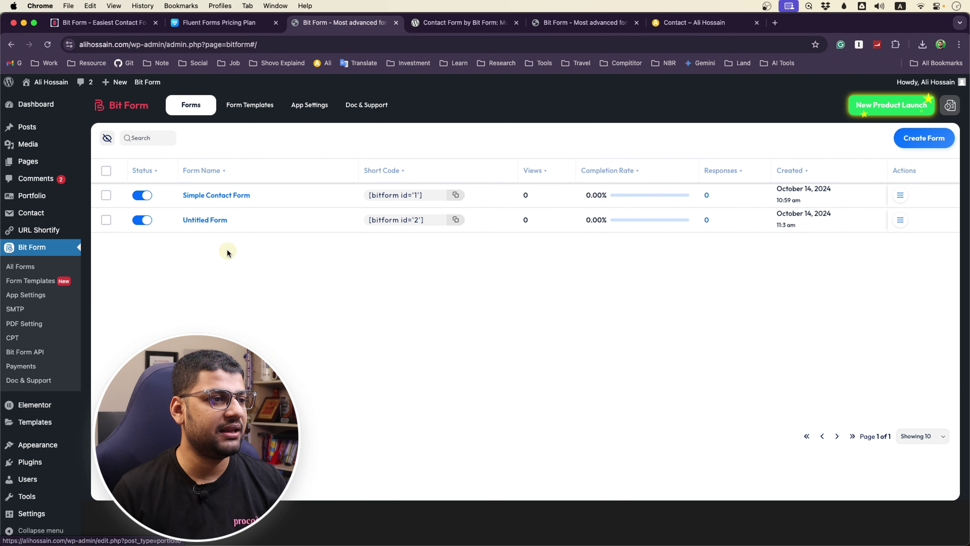
Open Untitled Form, look over the Contact and Entries browser tabs, then edit Contact with Elementor
left_click(201, 221)
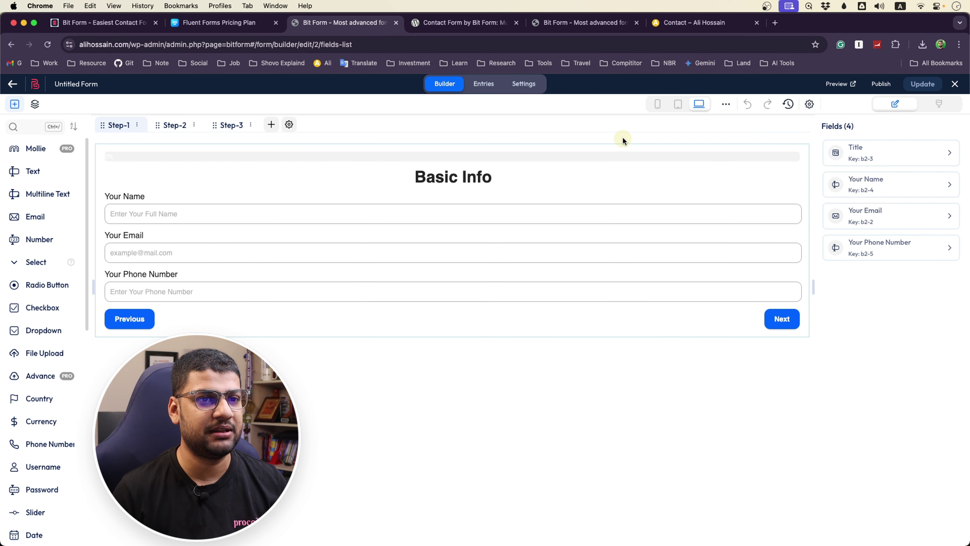
left_click(696, 24)
left_click(582, 22)
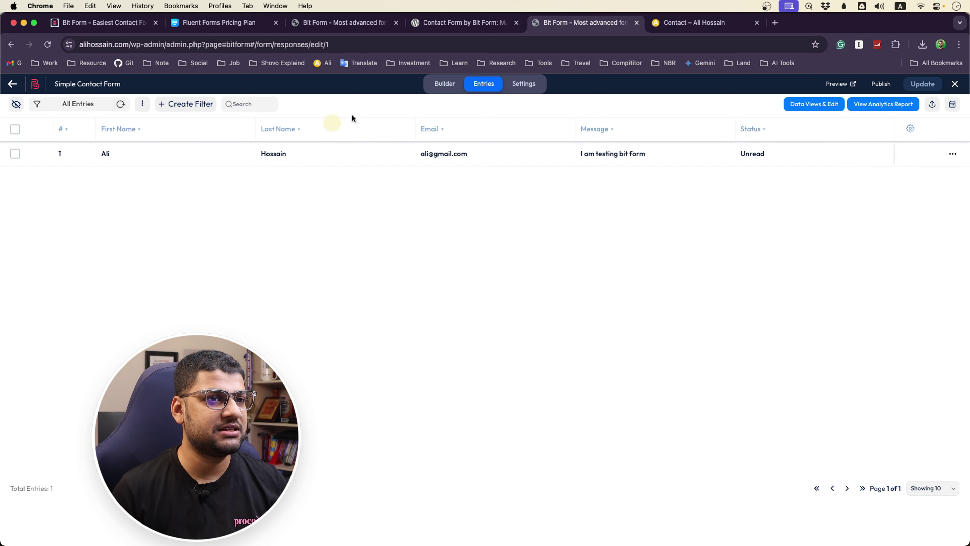
left_click(673, 24)
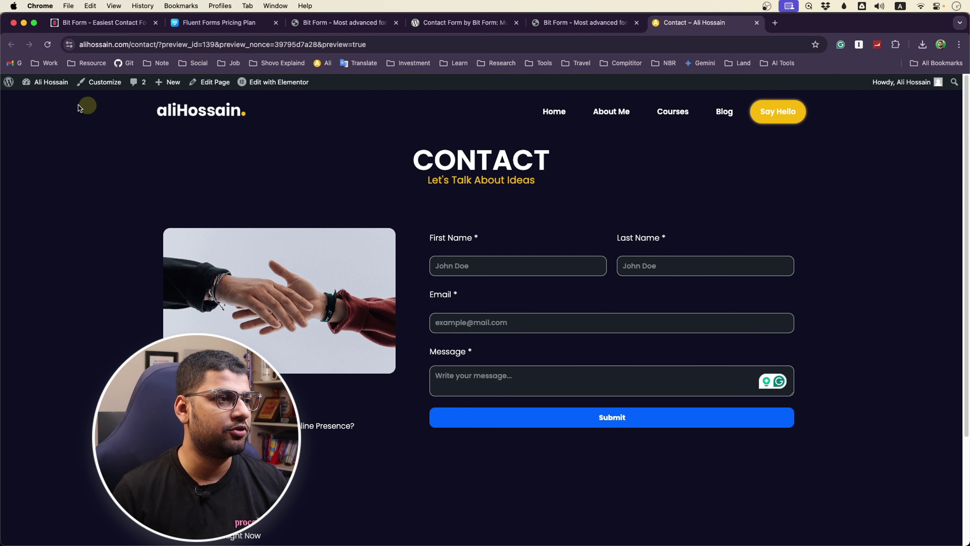
left_click(273, 89)
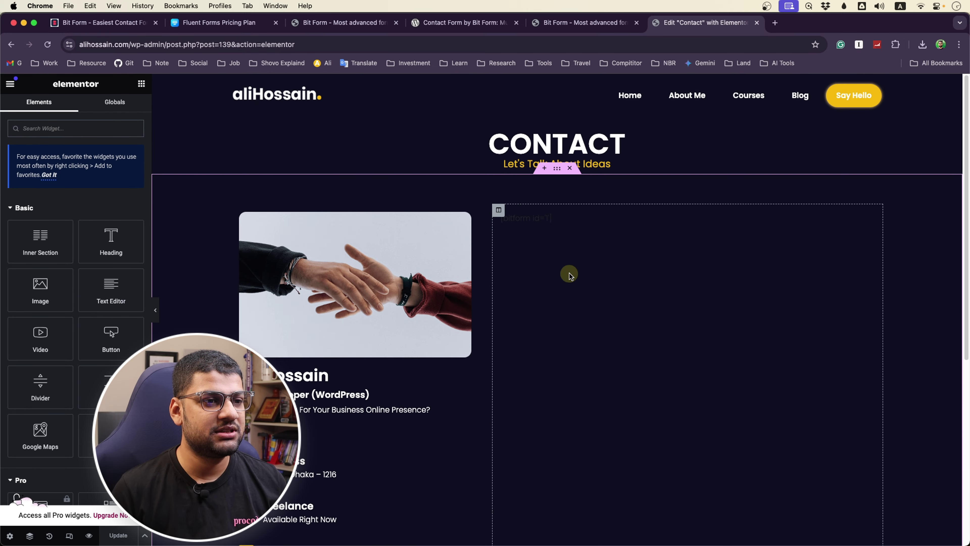
Replace the Contact page's shortcode widget content with [bitform id='2'] and preview the changes
left_click(554, 219)
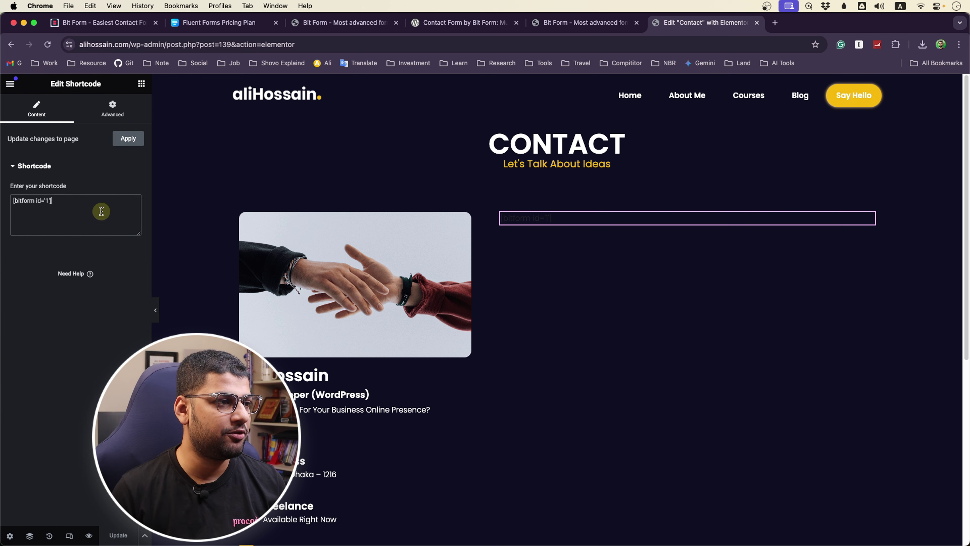
key("super+a")
key("super+v")
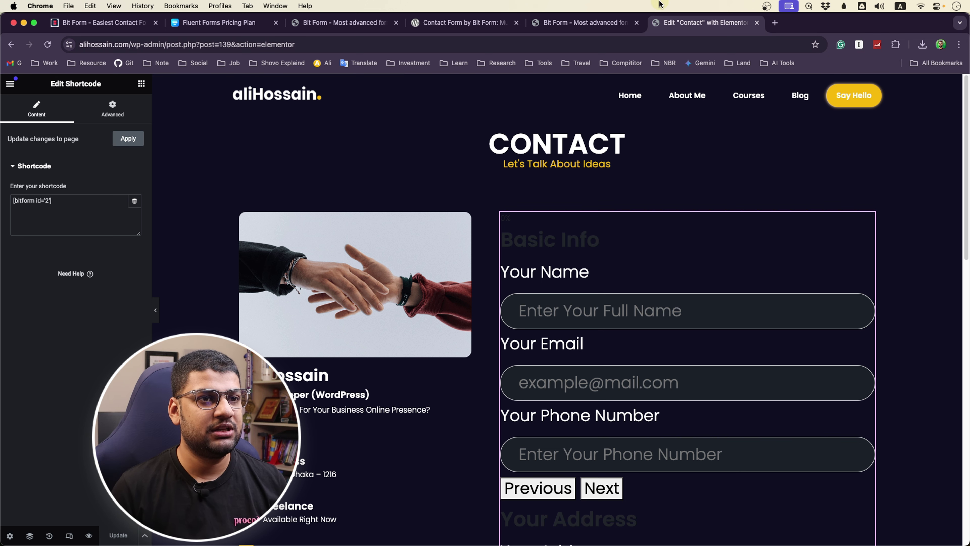
left_click(89, 535)
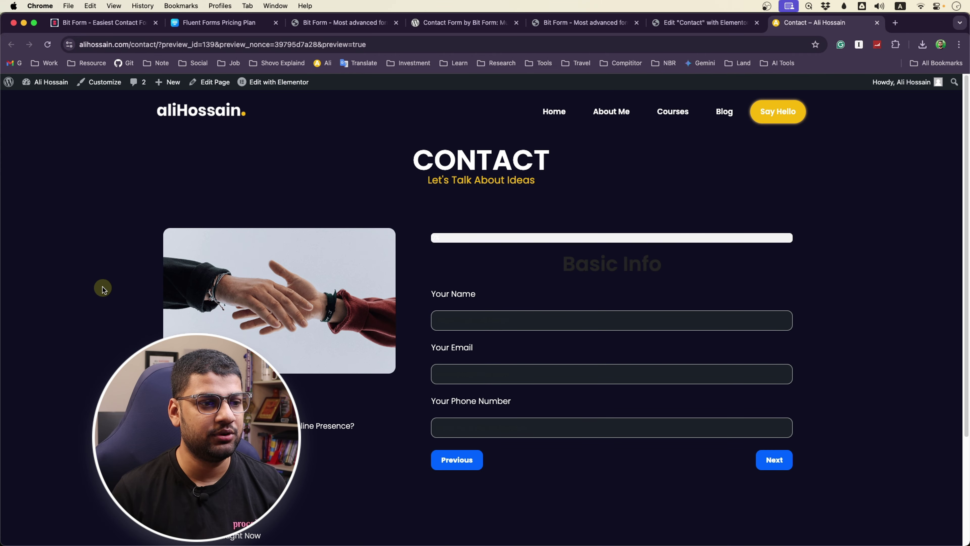
Highlight the preview's hard-to-see Basic Info heading, then compare the builder and preview tabs
left_click_drag(561, 269, 689, 267)
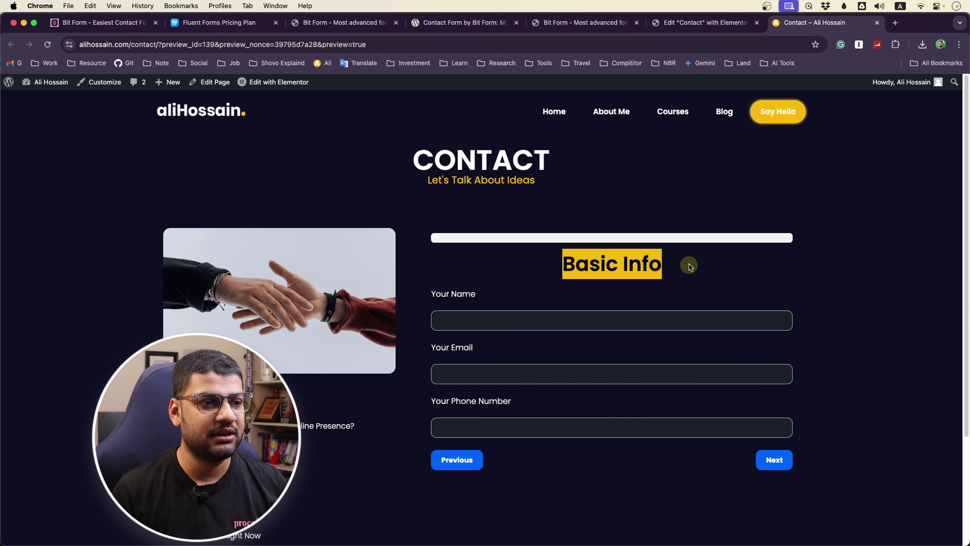
left_click(546, 496)
left_click(306, 24)
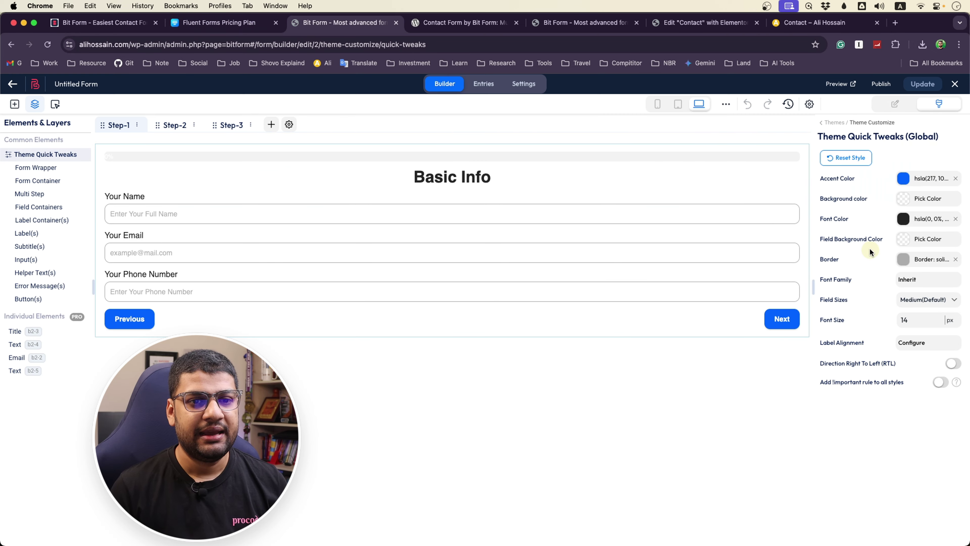
left_click(815, 25)
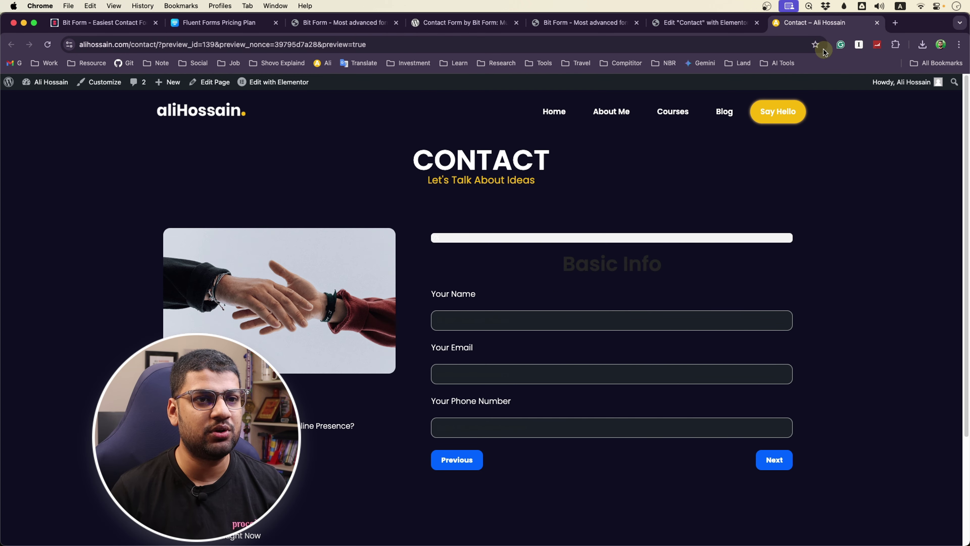
left_click(344, 23)
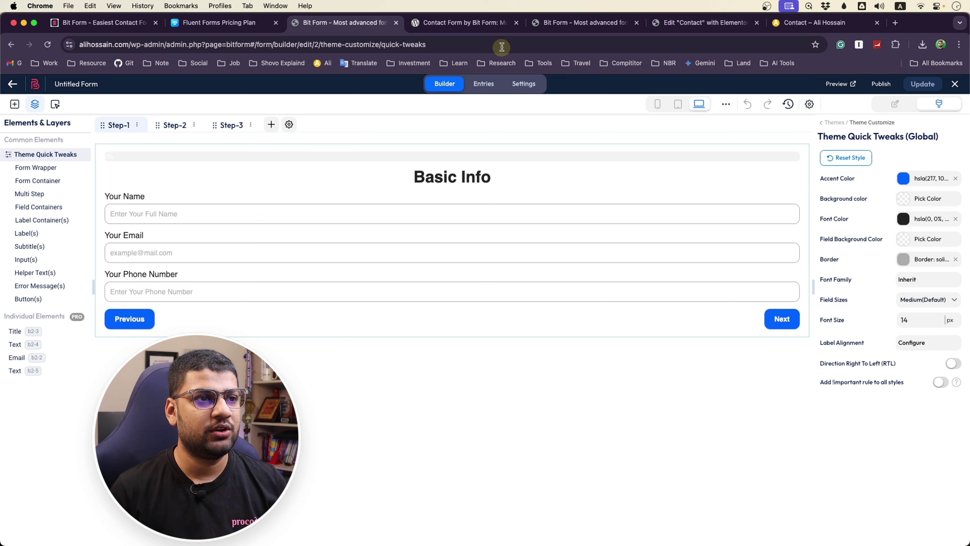
Drag the Bit Form builder tab beside the Contact preview and open the preview
left_click(475, 24)
left_click(516, 23)
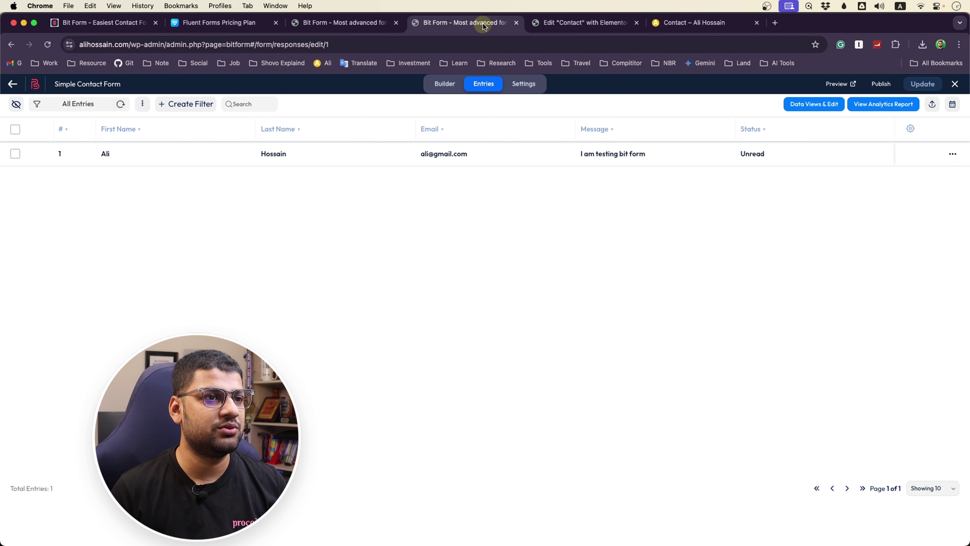
left_click(551, 23)
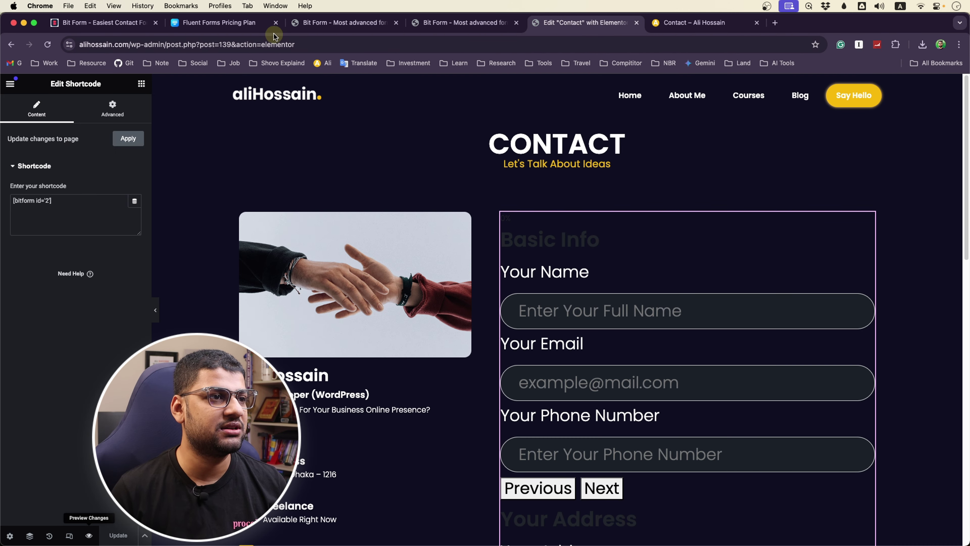
left_click_drag(336, 22, 584, 16)
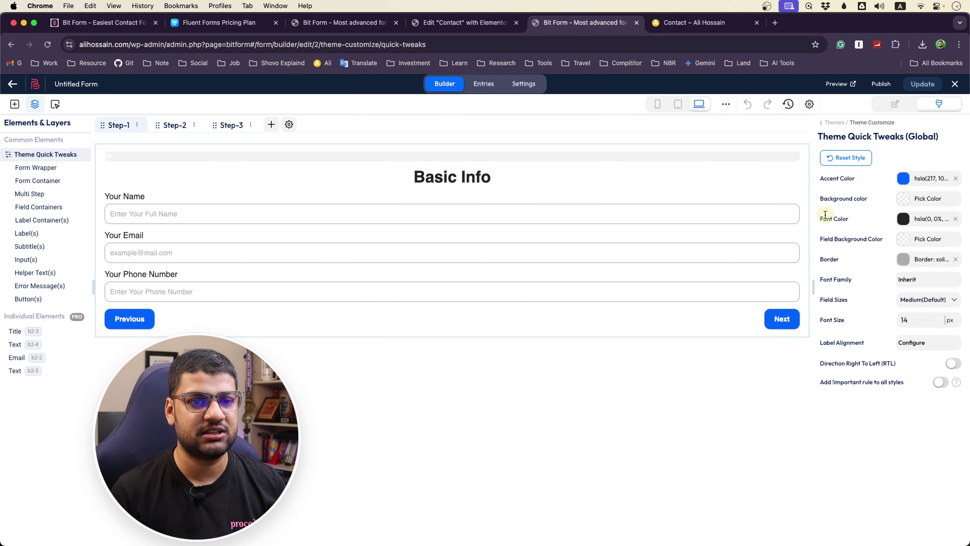
left_click(699, 22)
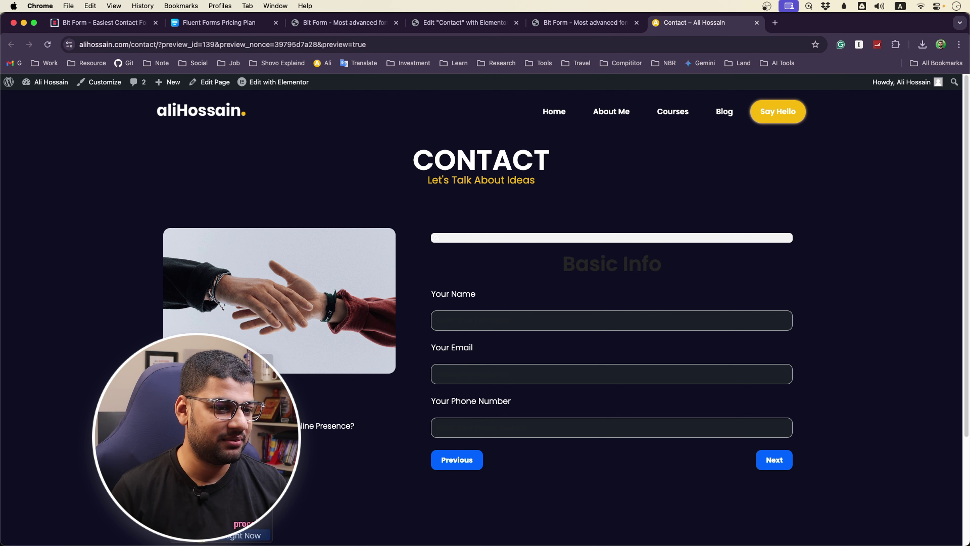
key("super+alt+i")
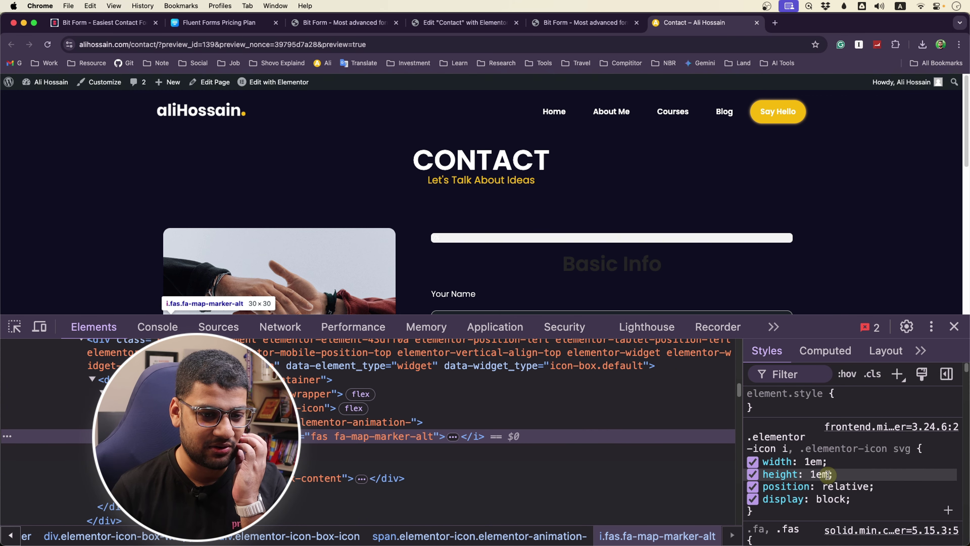
scroll(827, 475, "down", 8)
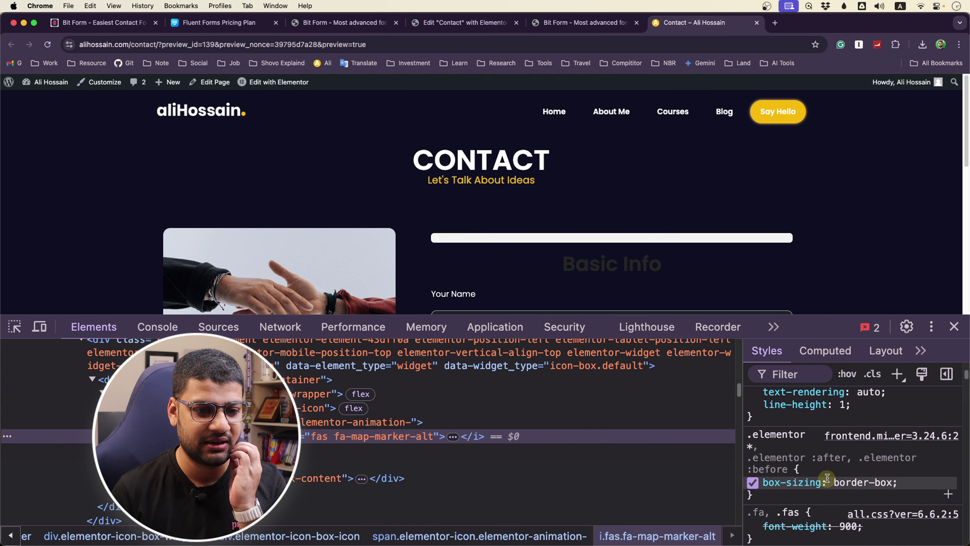
scroll(827, 478, "down", 3)
scroll(827, 476, "up", 8)
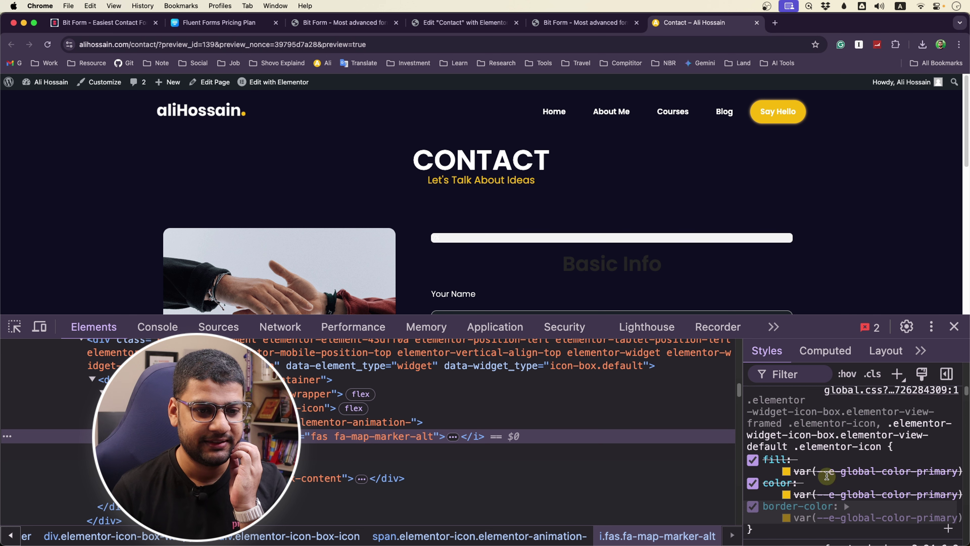
scroll(827, 476, "up", 5)
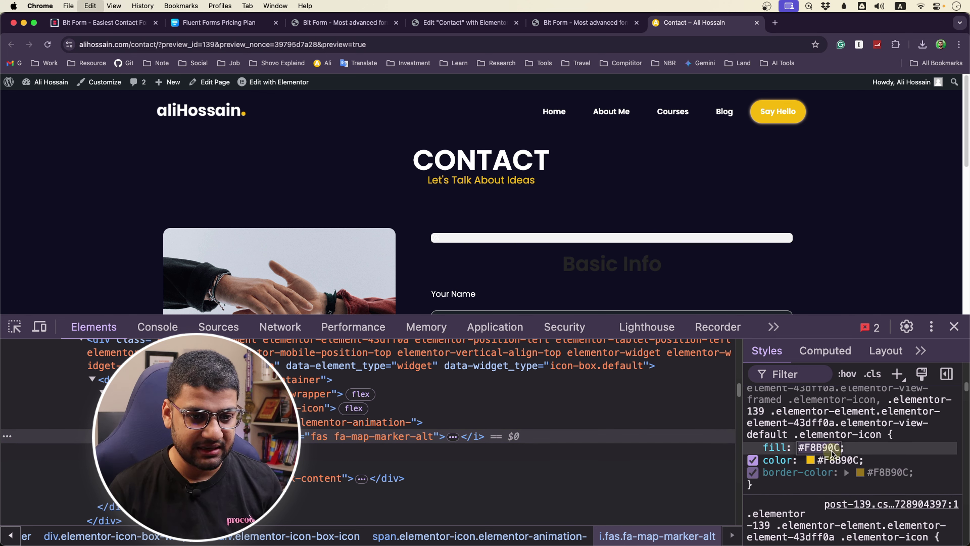
left_click(953, 326)
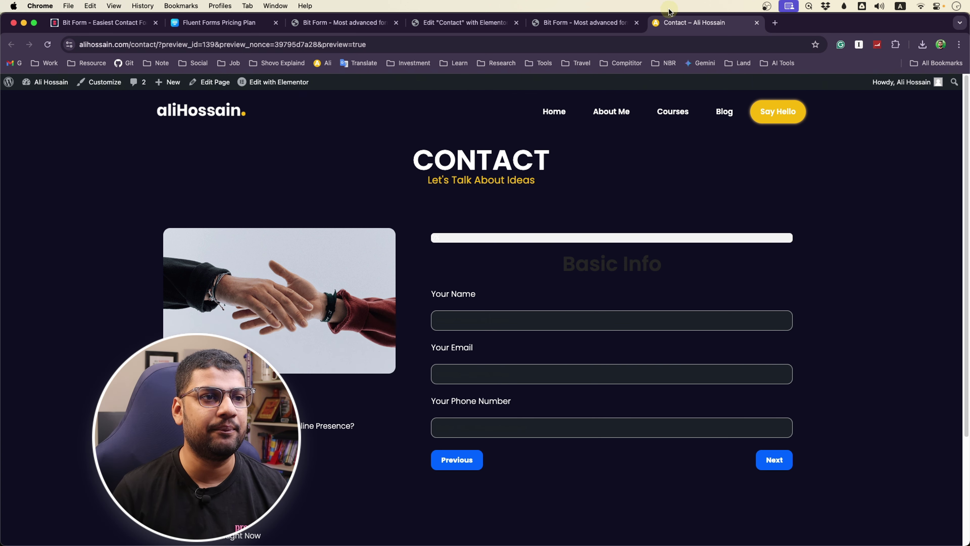
Set the form's Accent Color to the site yellow #F8B90C
left_click(565, 23)
left_click(904, 178)
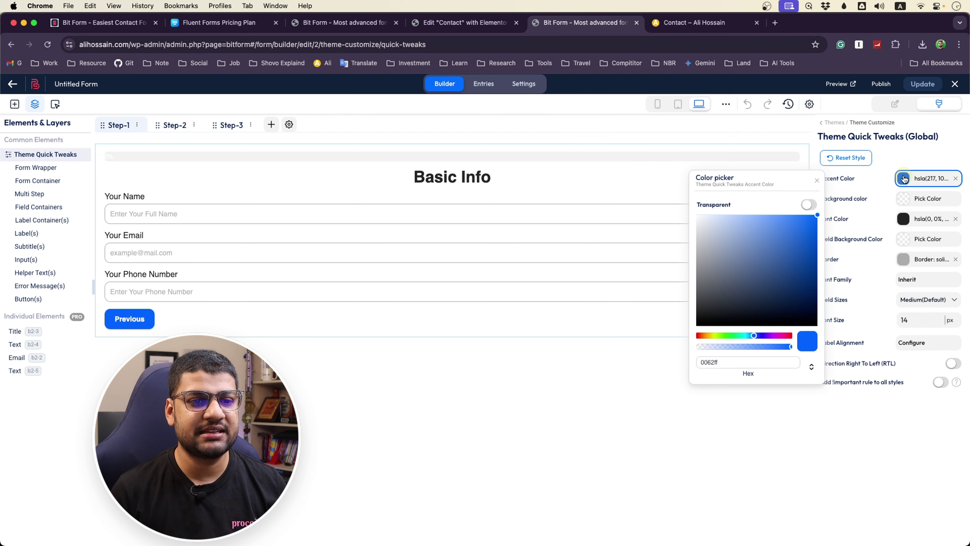
left_click(728, 363)
key("super+a")
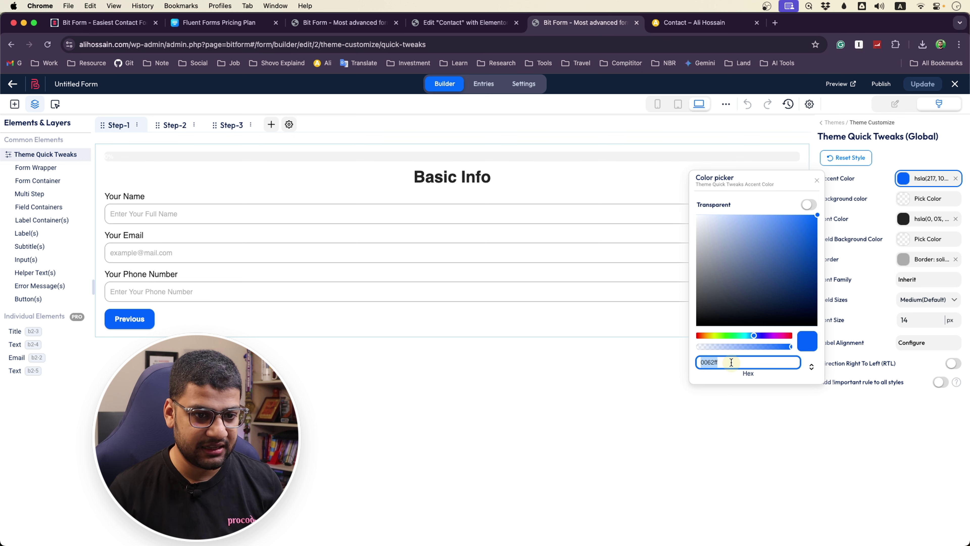
type("#F8B907")
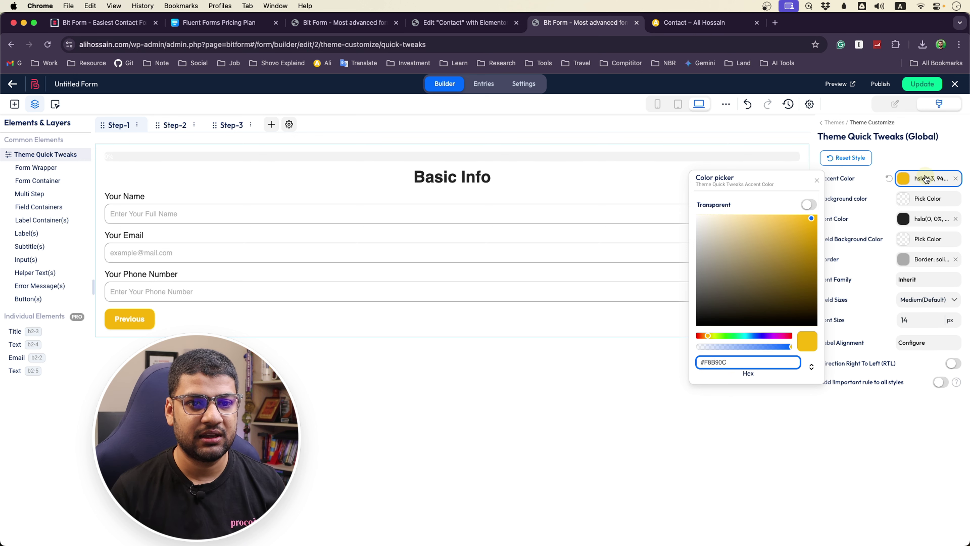
left_click(908, 179)
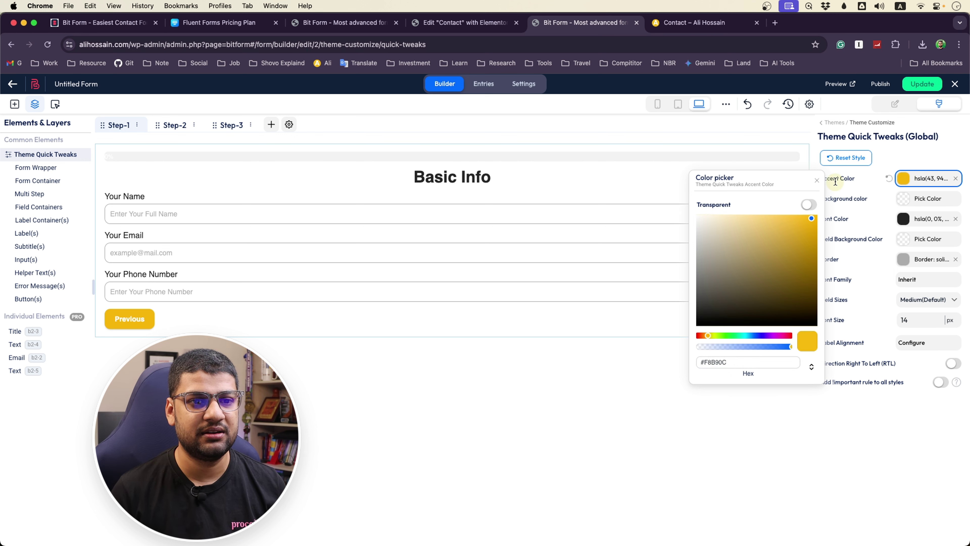
left_click(818, 181)
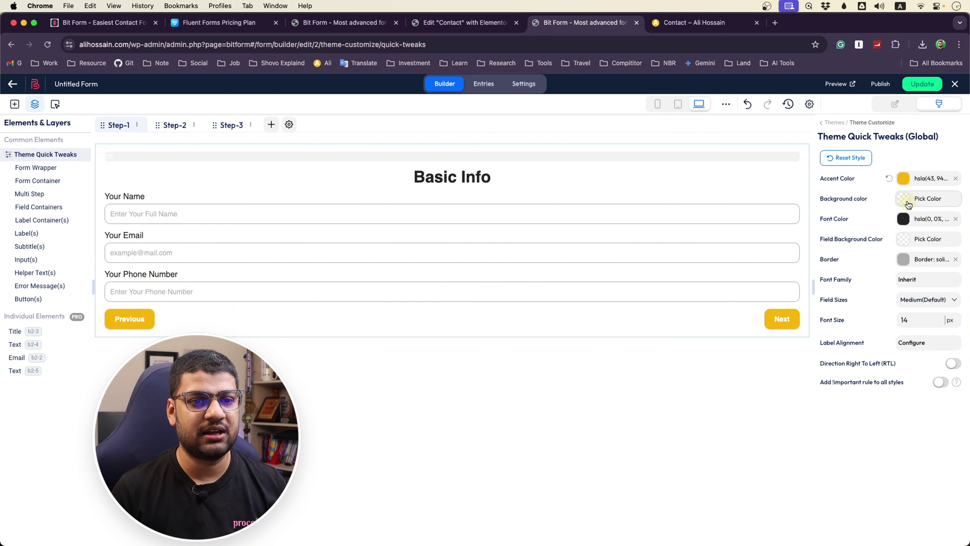
Set the Font Color to white and save the form with Update
left_click(904, 220)
left_click(697, 258)
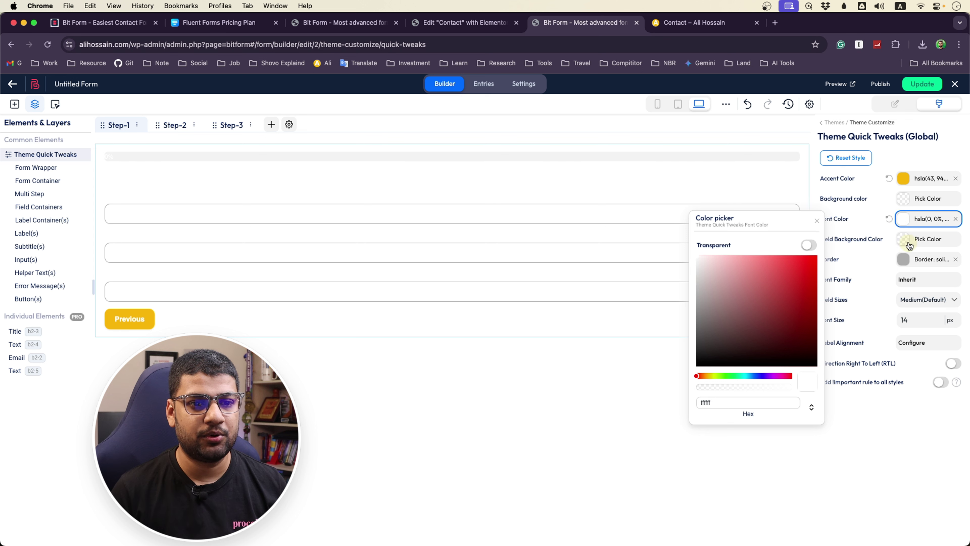
left_click(799, 292)
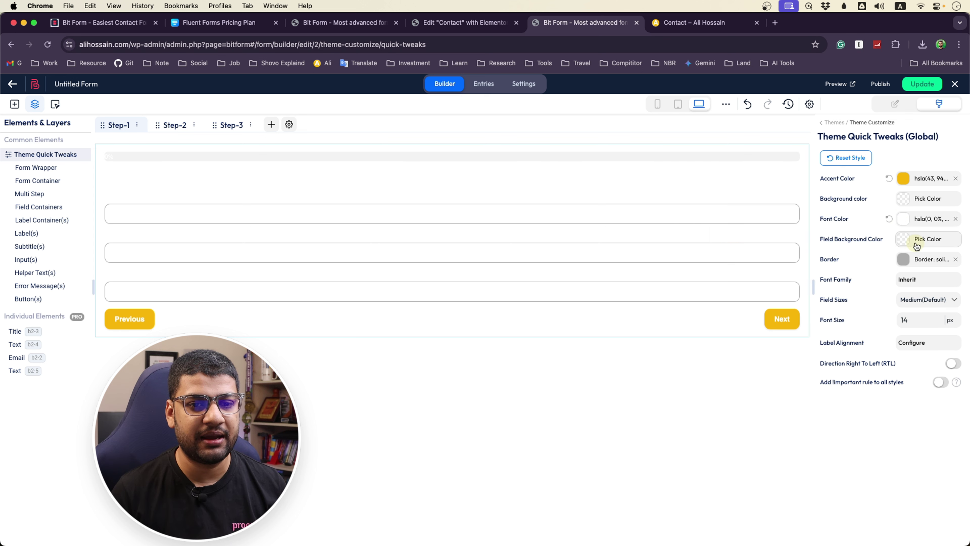
left_click(922, 84)
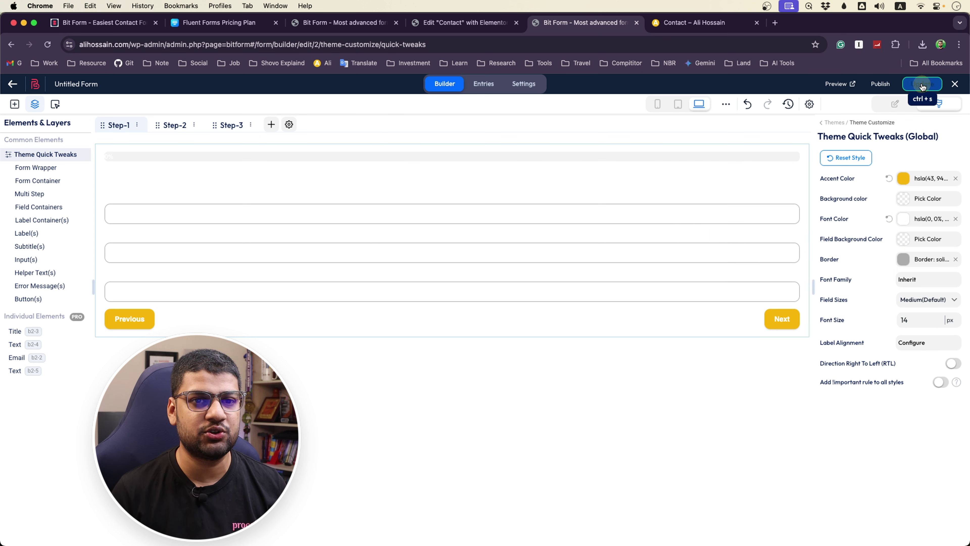
left_click(694, 23)
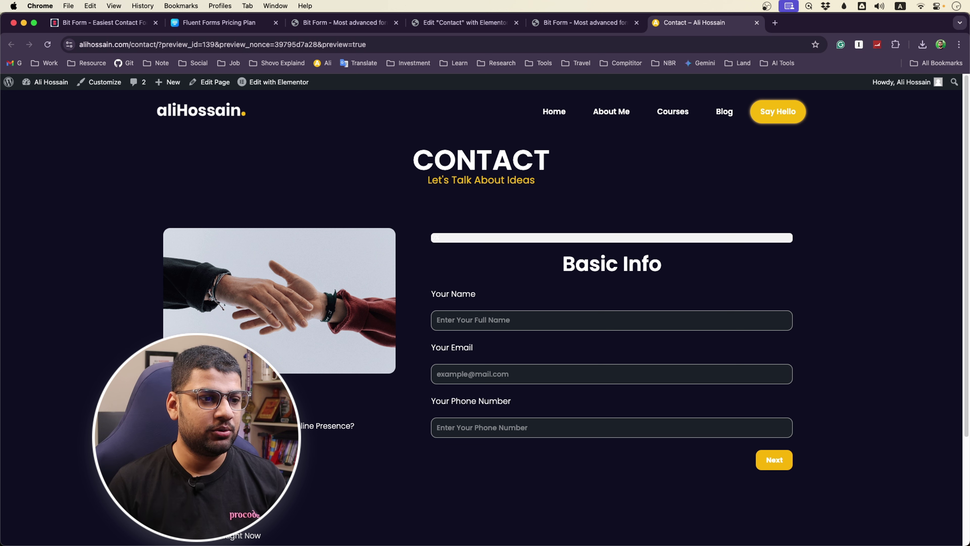
Focus the refreshed preview's Your Name field to show its yellow outline
left_click(460, 324)
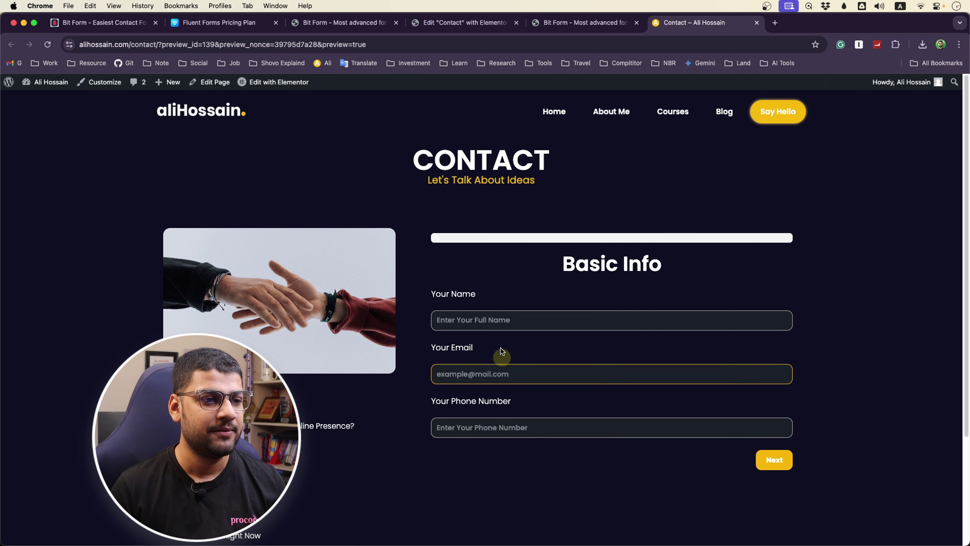
Fill in the name, email and phone fields and advance to the address step
left_click(482, 326)
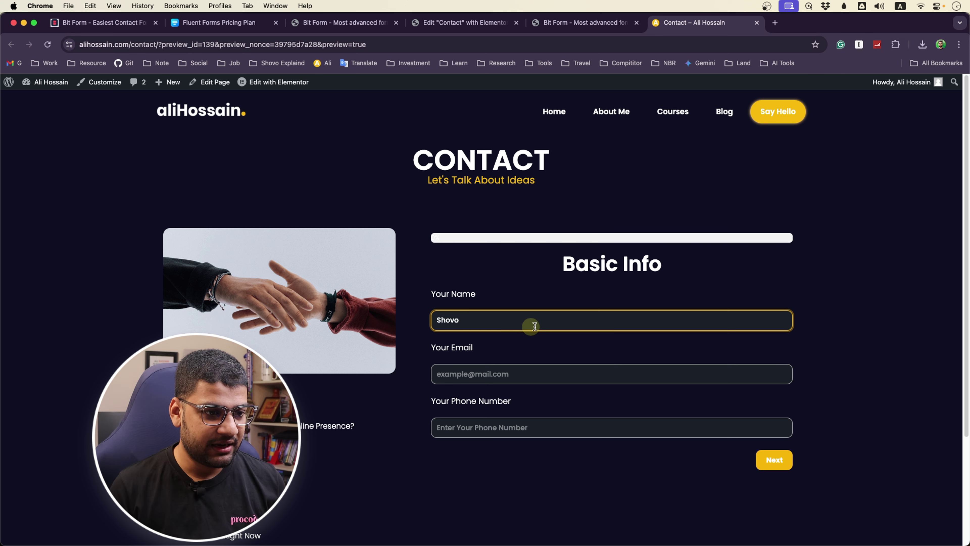
left_click(554, 381)
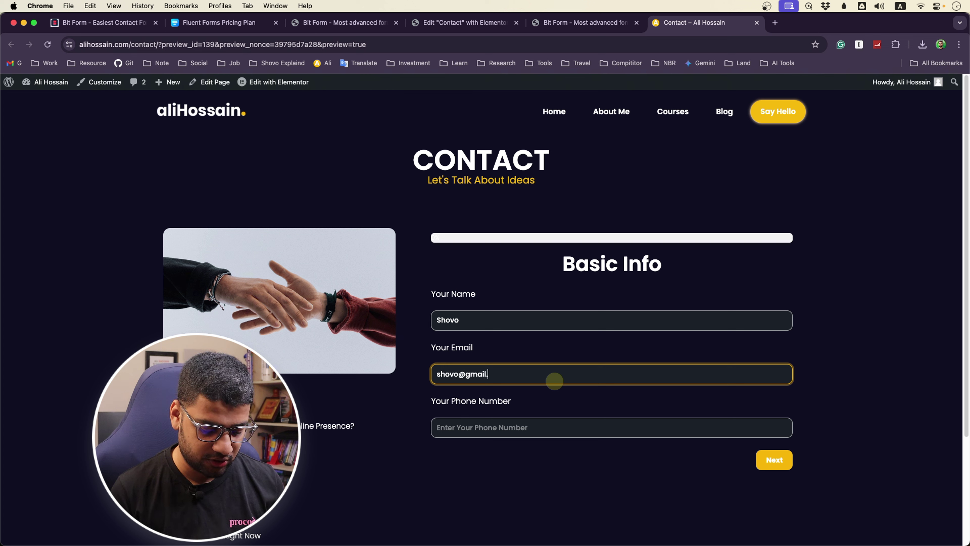
left_click(491, 431)
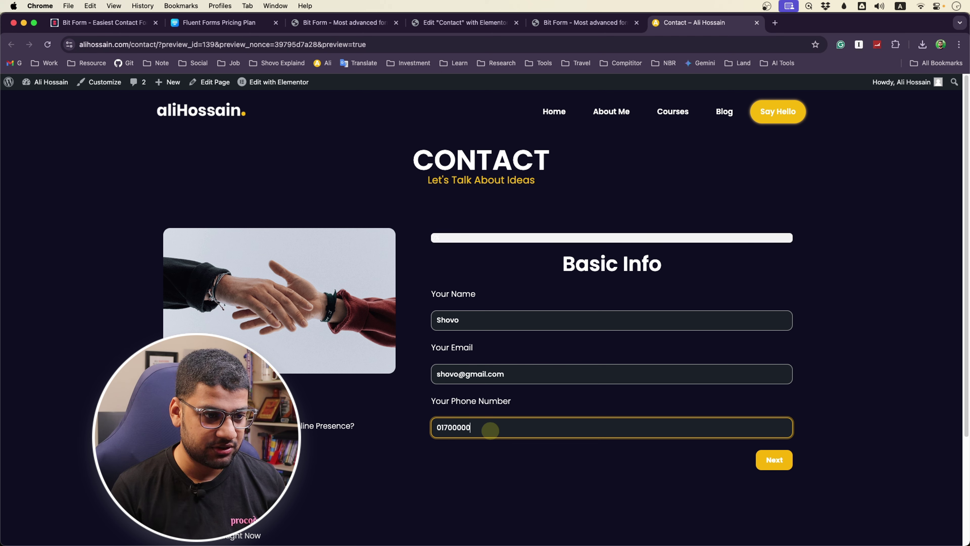
left_click(774, 459)
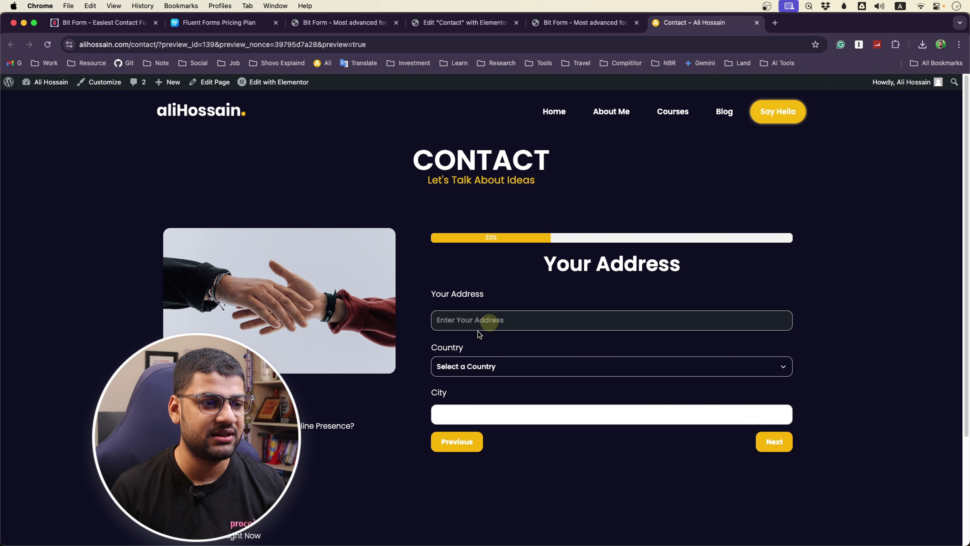
Enter an address and choose Bangladesh as the country on the address step
left_click(488, 317)
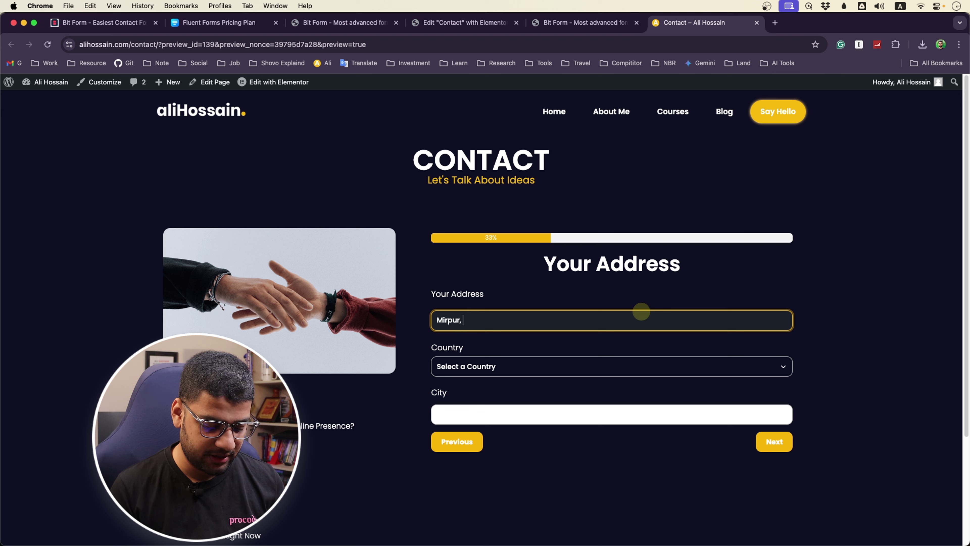
left_click(534, 366)
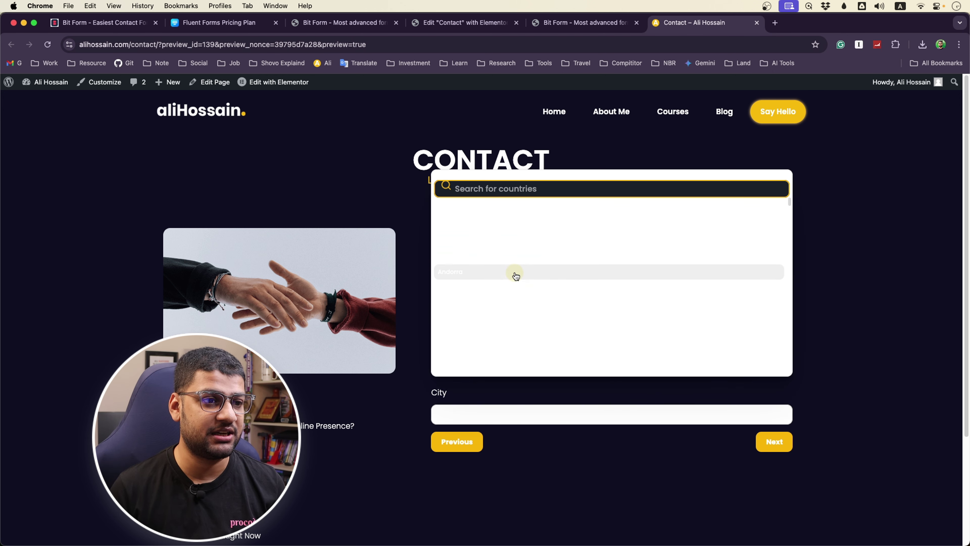
type("ban")
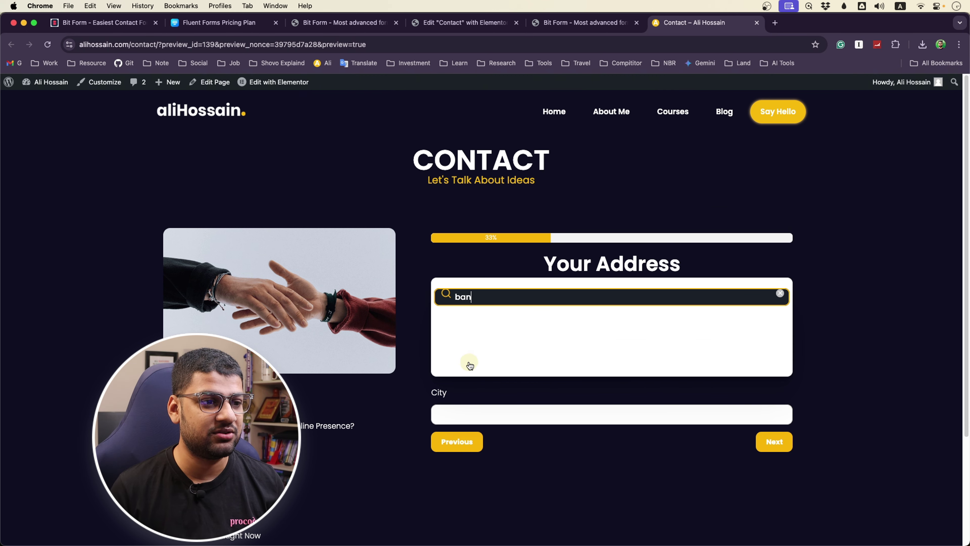
left_click(474, 331)
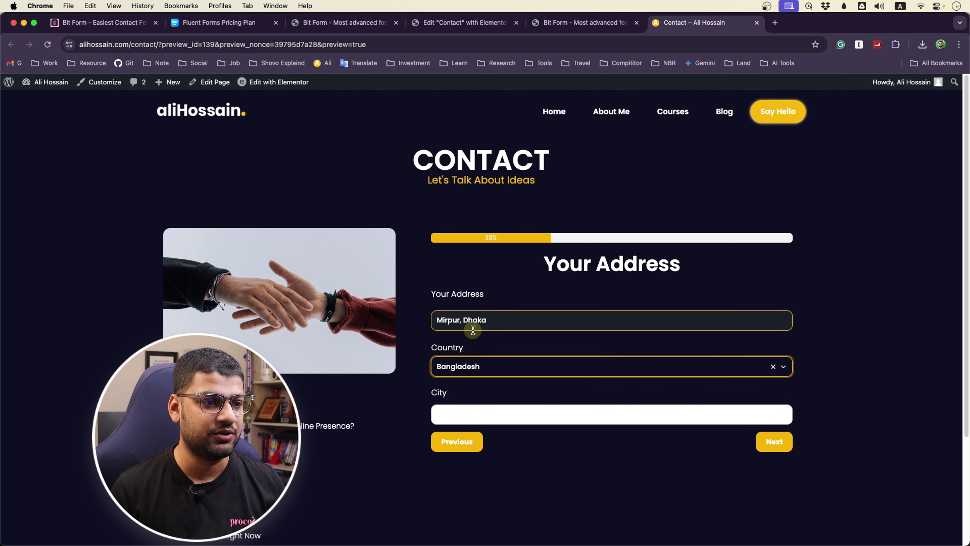
left_click(445, 419)
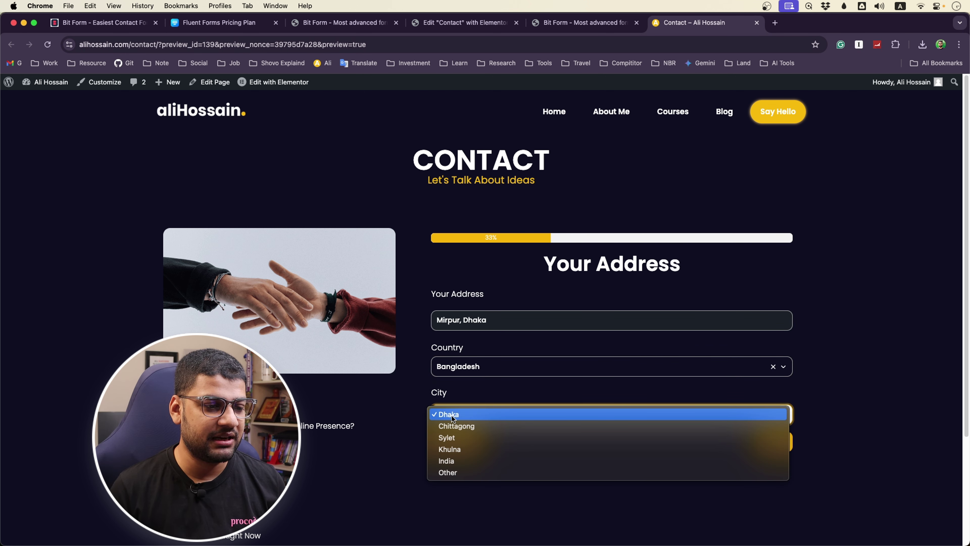
left_click(383, 421)
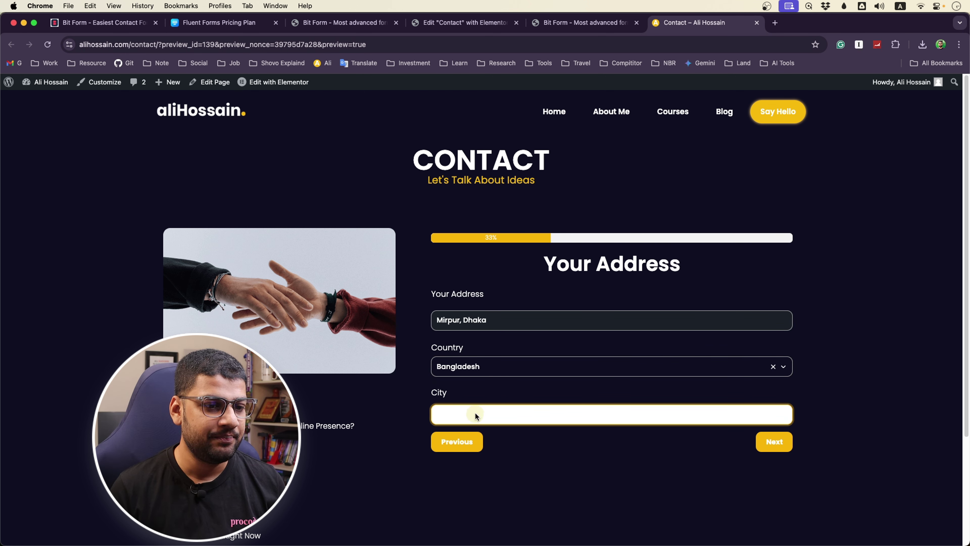
Advance to the rating step and submit, getting the 'Successfully Submitted.' message
left_click(774, 442)
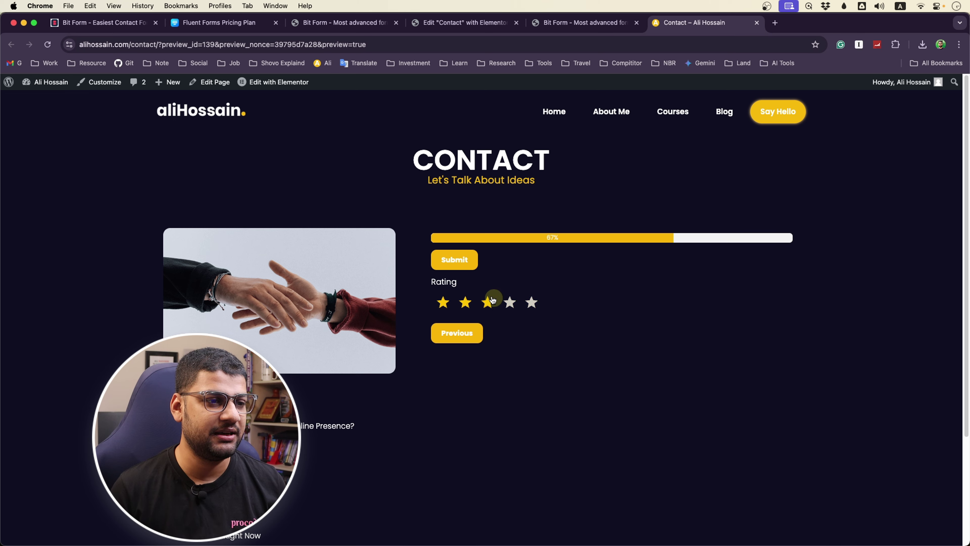
left_click(460, 264)
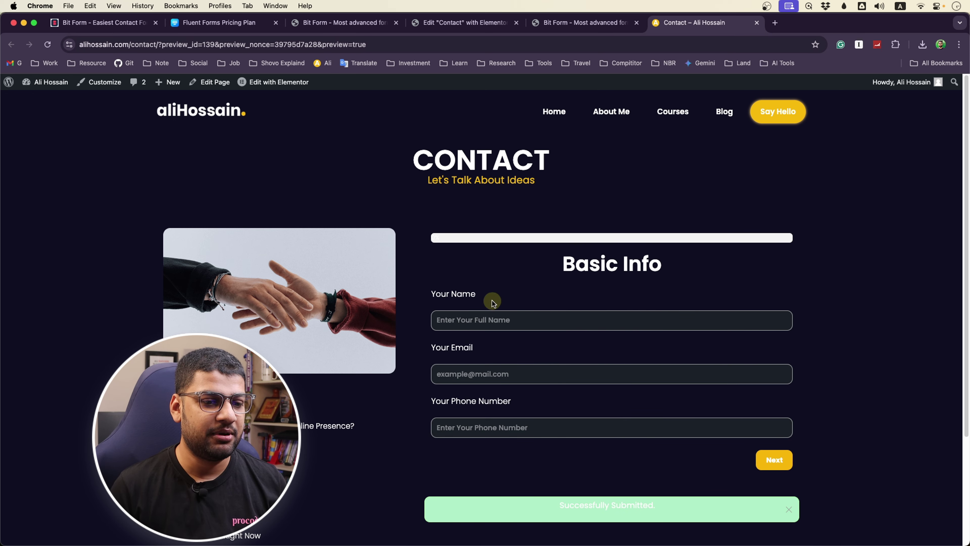
left_click_drag(551, 508, 681, 505)
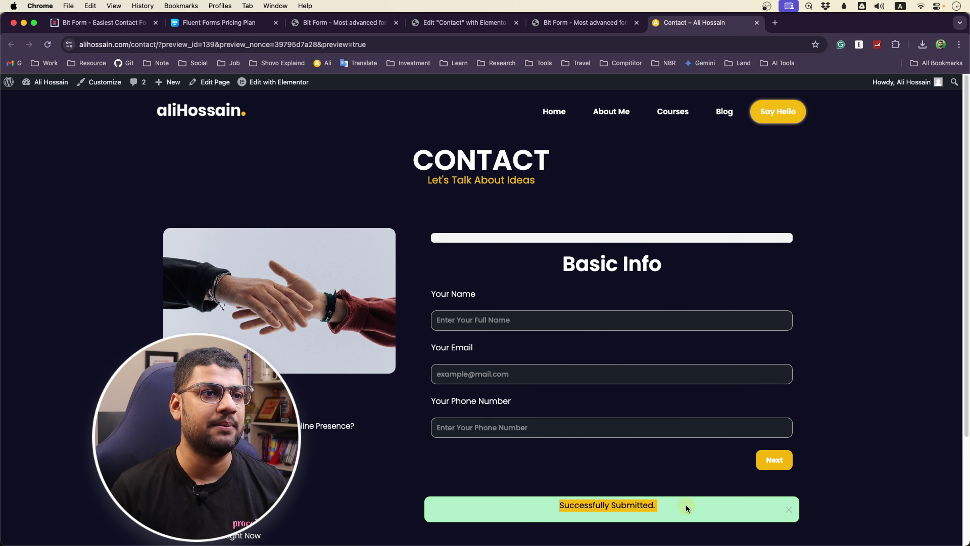
left_click(566, 20)
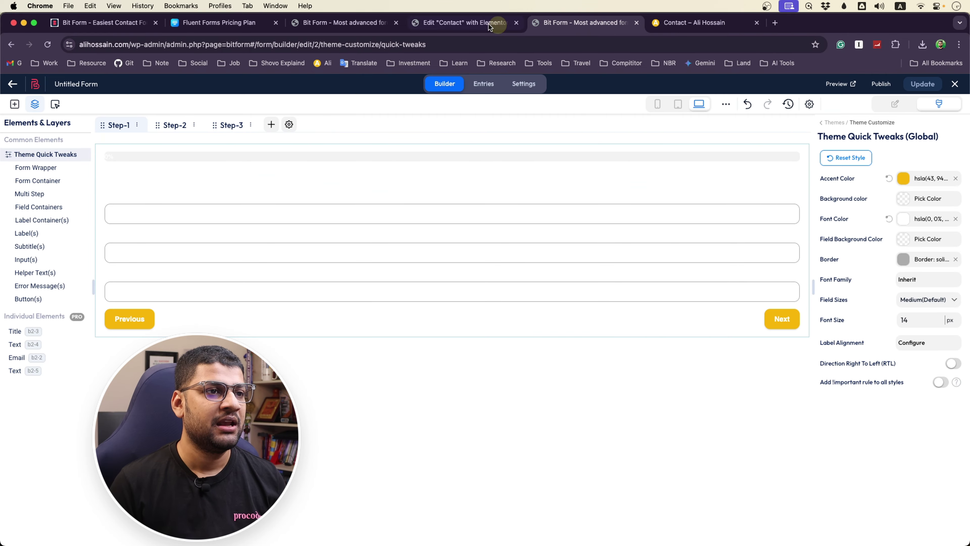
Refresh the forms list and open the Untitled Form's 1 submitted response
left_click(440, 25)
left_click(562, 23)
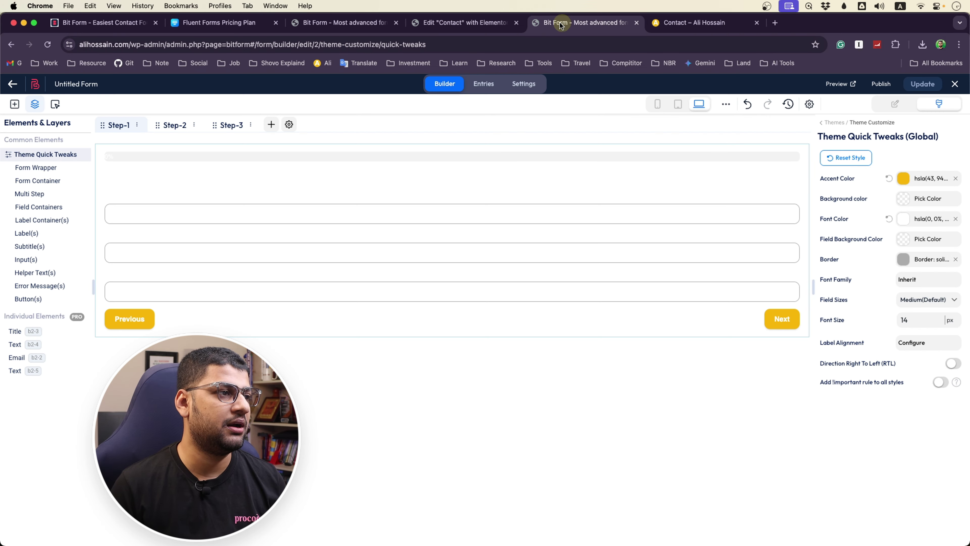
left_click(35, 87)
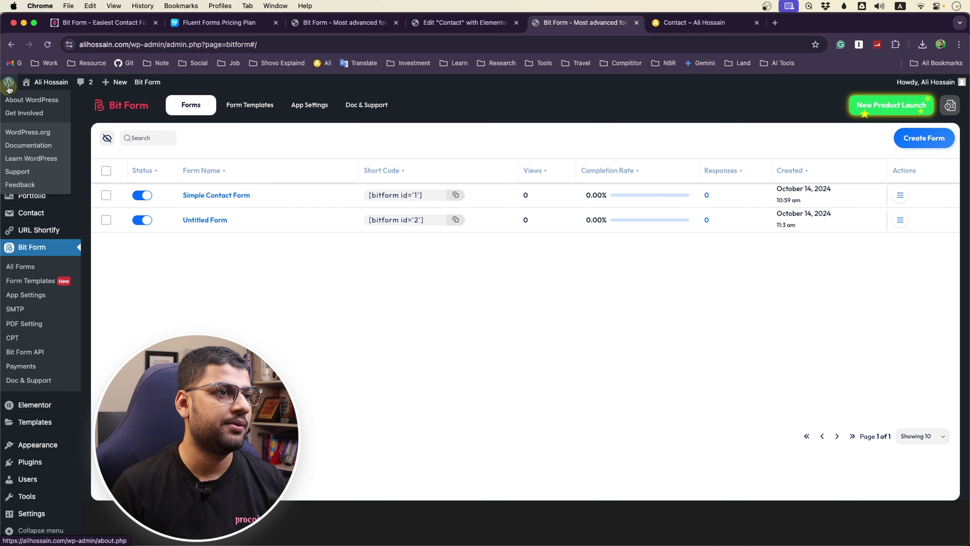
left_click(311, 25)
left_click(47, 45)
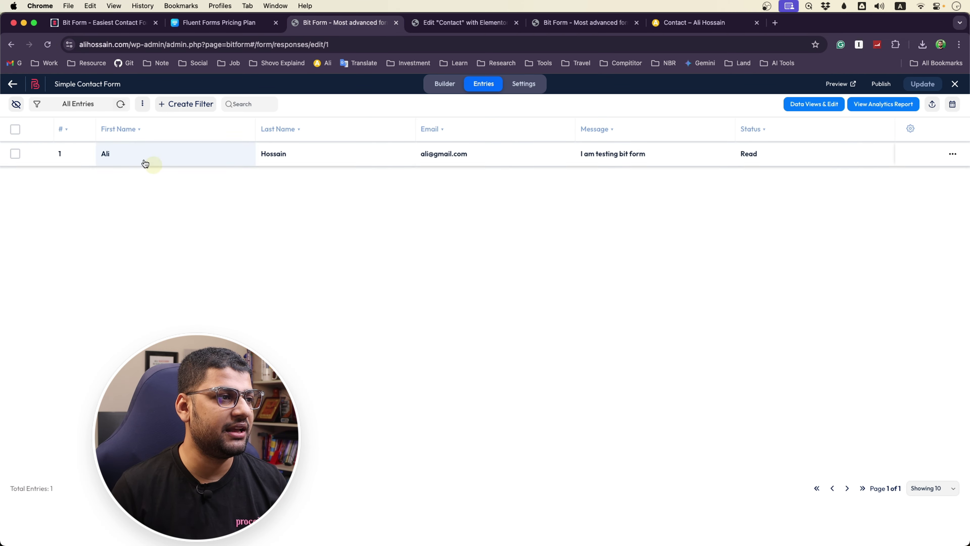
left_click(14, 86)
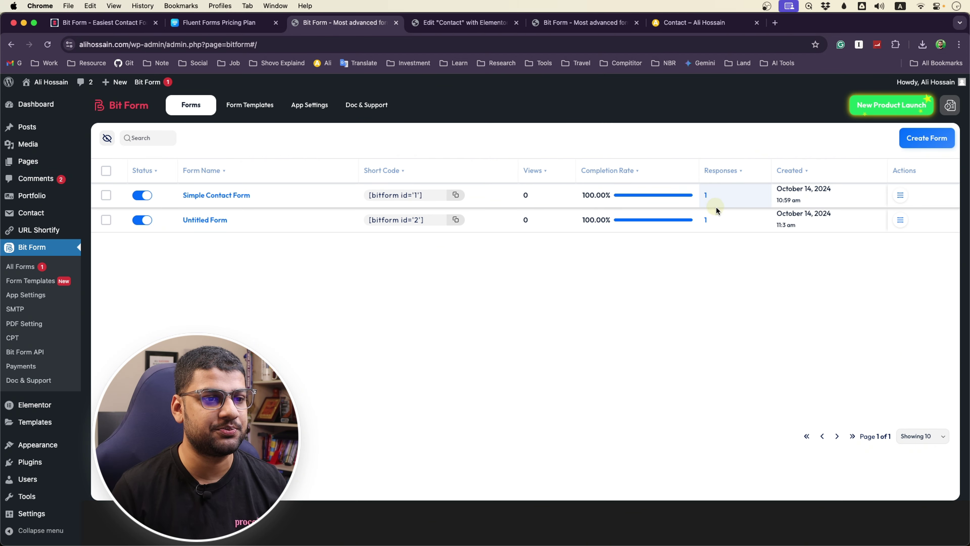
left_click(706, 221)
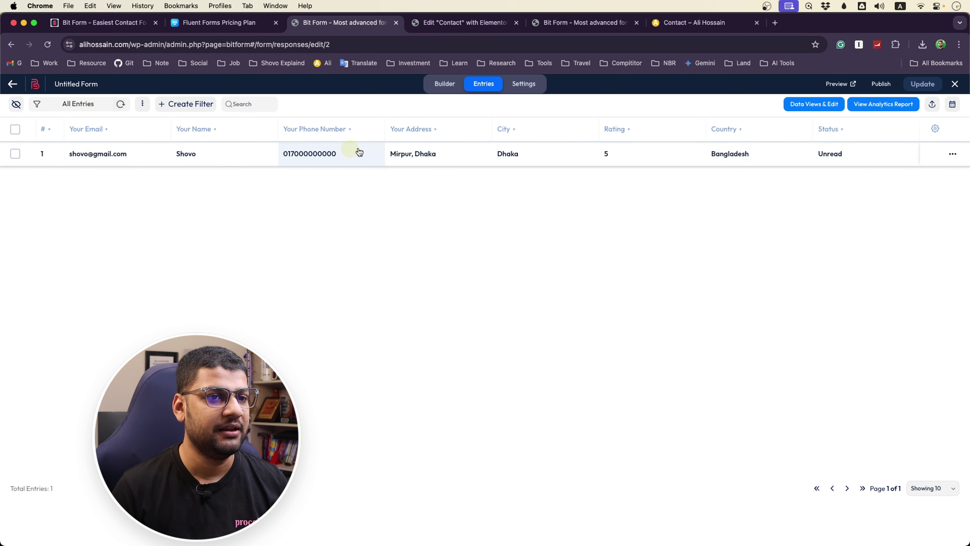
Return to the Bit Form forms list and reopen Untitled Form in the builder
mouse_move(951, 158)
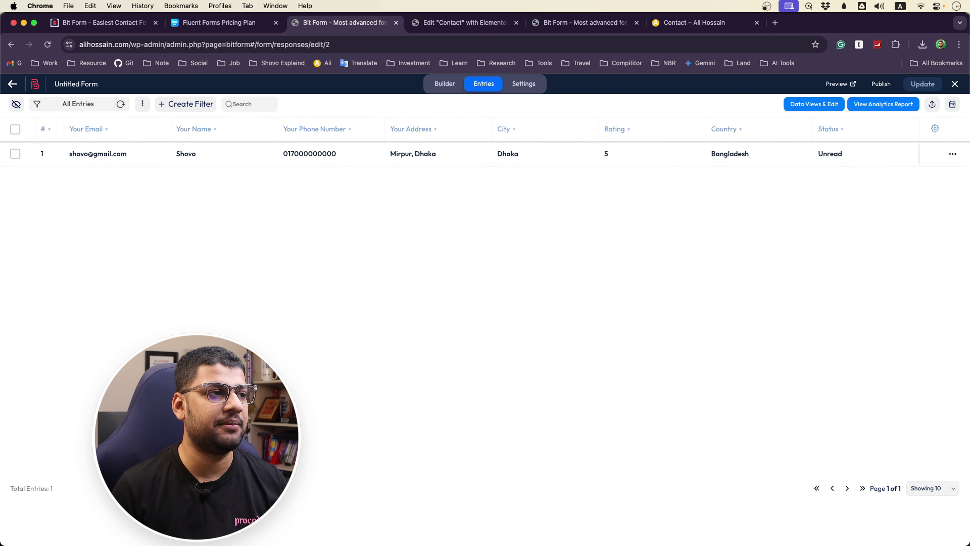
left_click(698, 19)
left_click(298, 22)
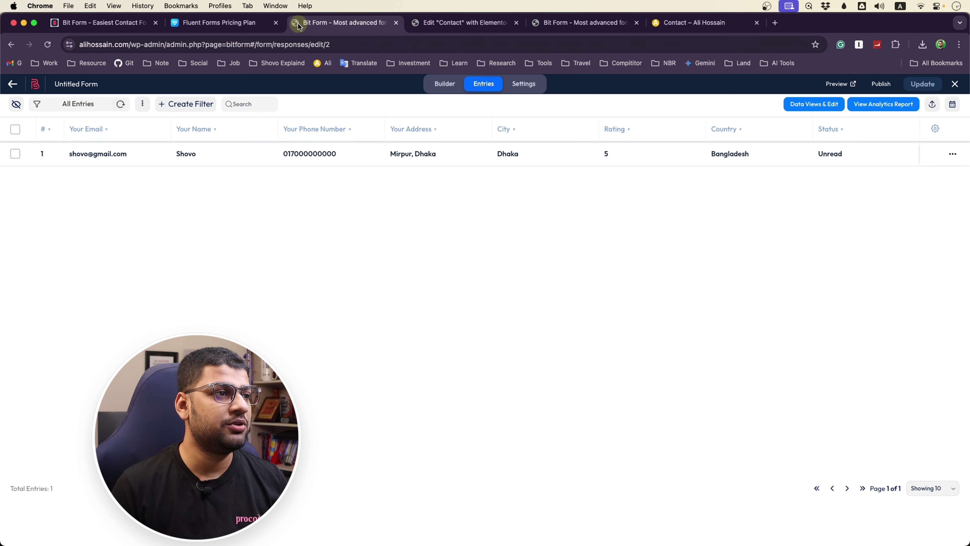
left_click(13, 84)
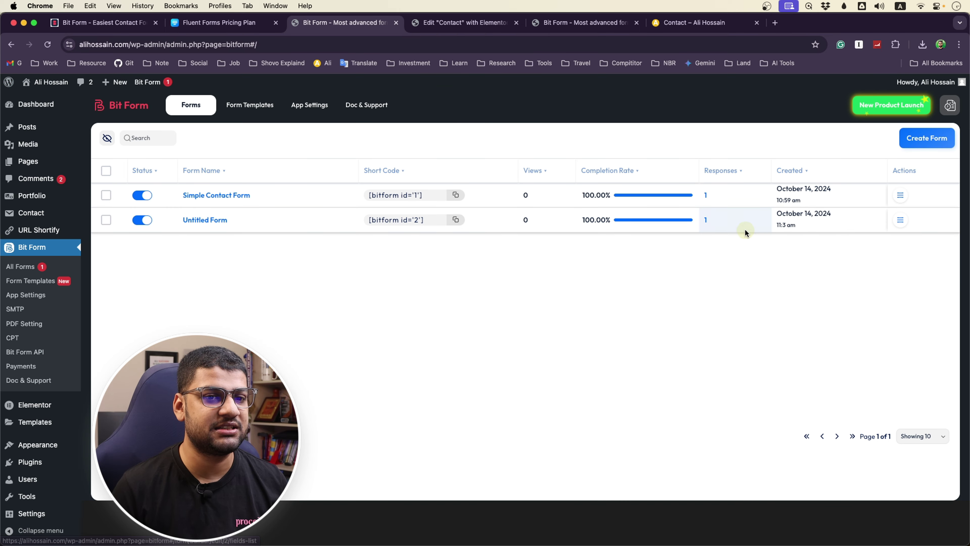
left_click(225, 221)
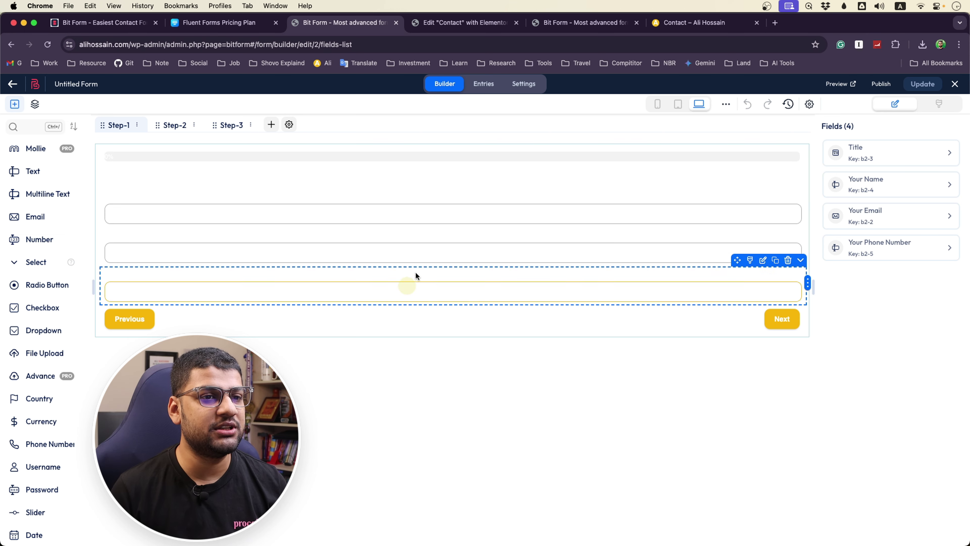
Preview the form at tablet and phone widths, then return to desktop width
left_click(678, 104)
left_click(654, 106)
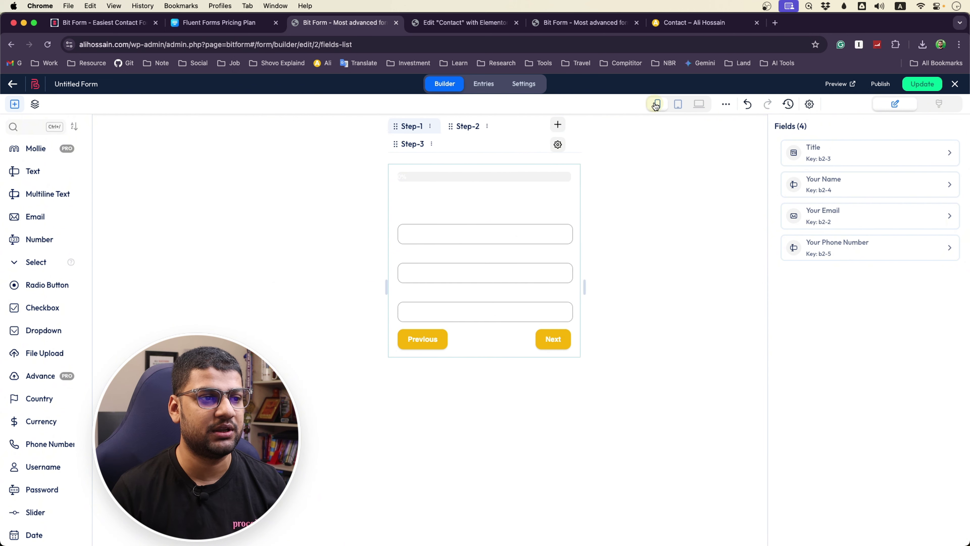
left_click(699, 104)
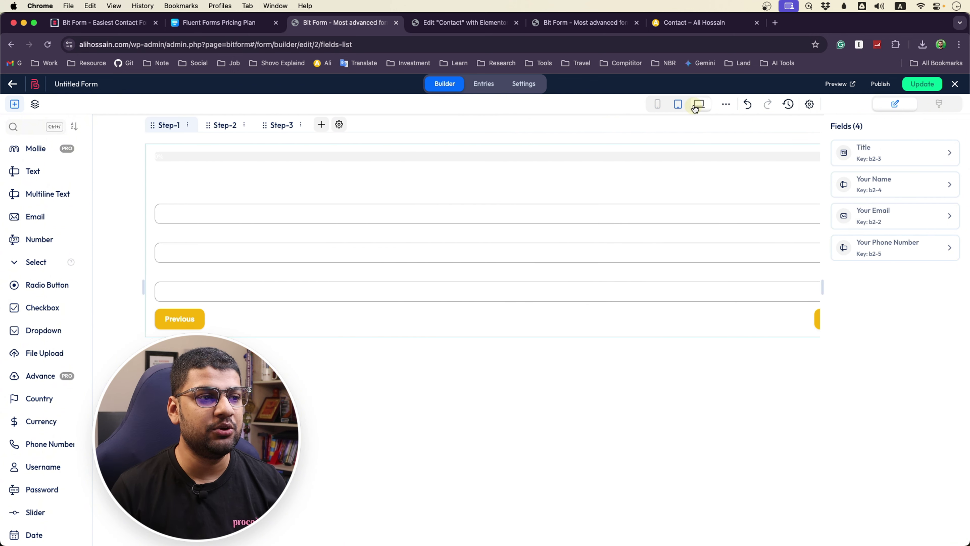
Halve the Your Name and Your Email fields, place Email beside Name, and update the form
left_click(174, 218)
left_click(336, 262)
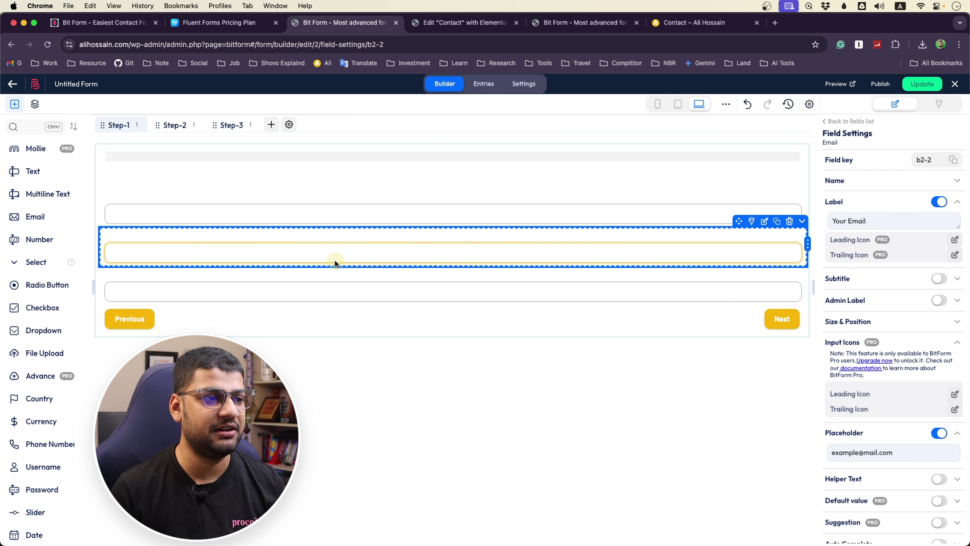
left_click_drag(803, 196, 413, 228)
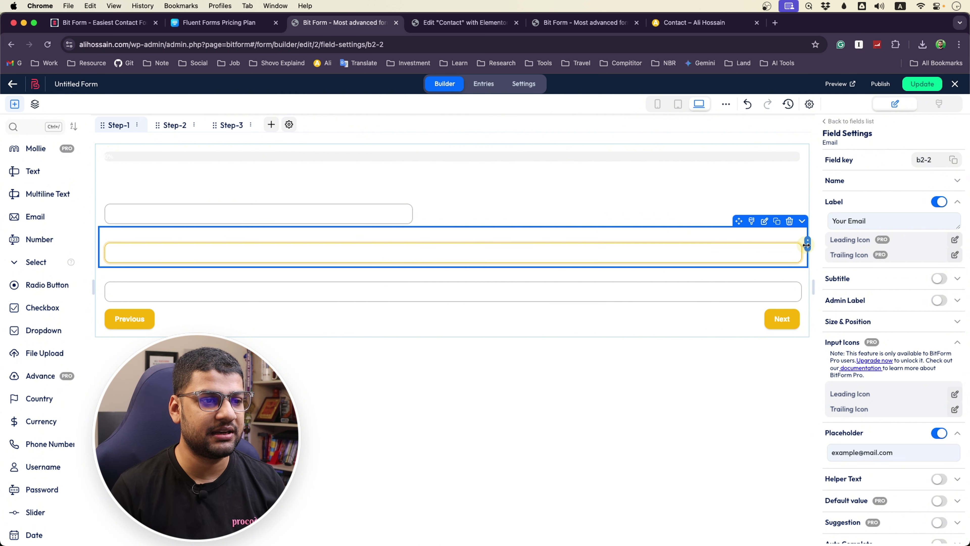
left_click_drag(807, 246, 409, 255)
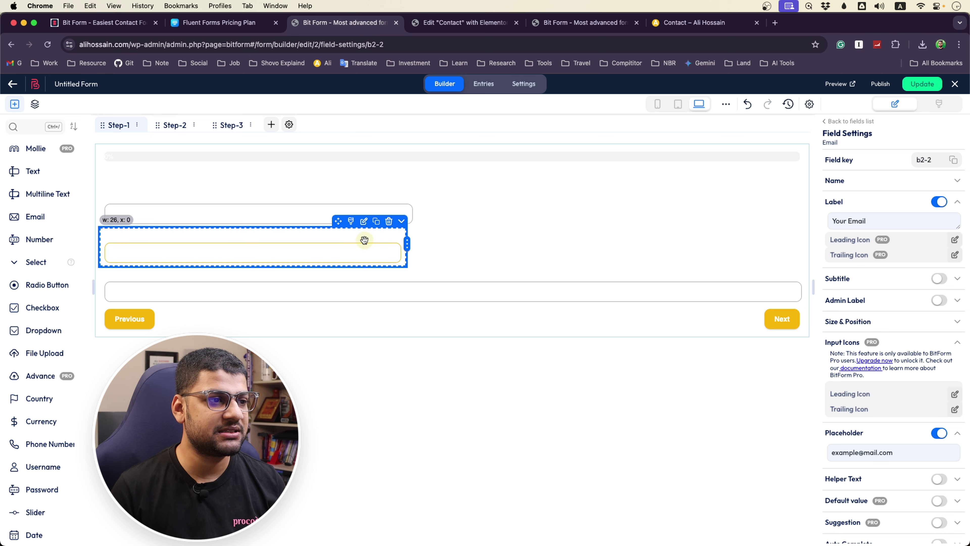
left_click_drag(265, 230, 644, 205)
left_click_drag(740, 206, 796, 206)
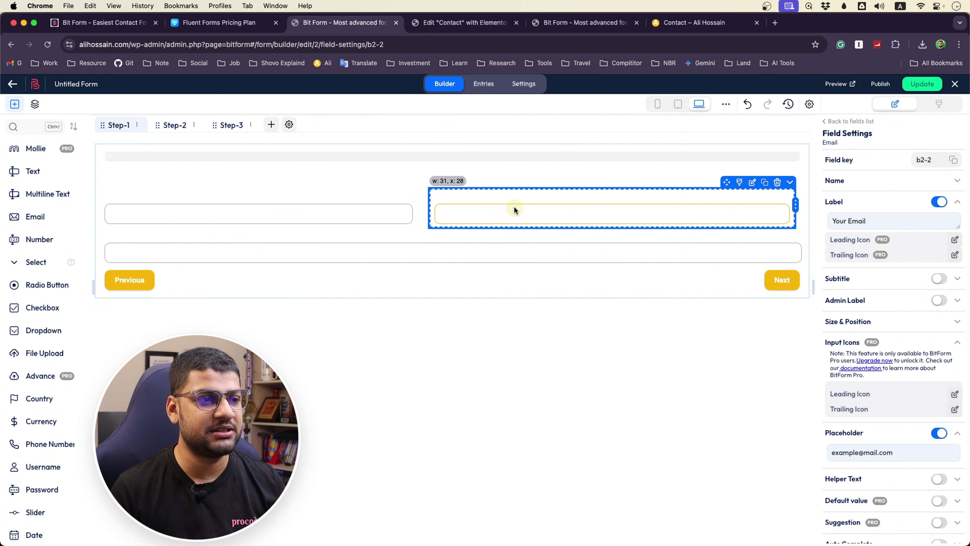
left_click(385, 219)
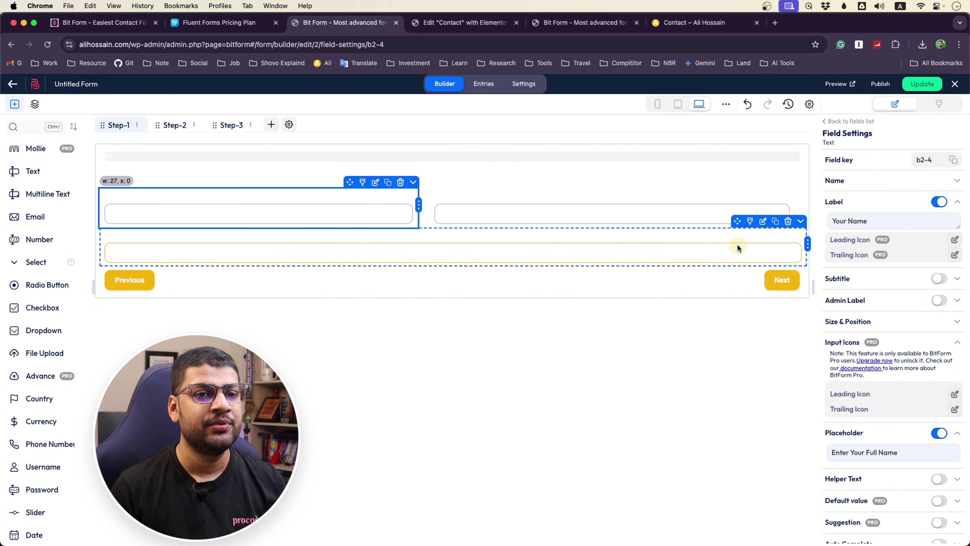
left_click(918, 84)
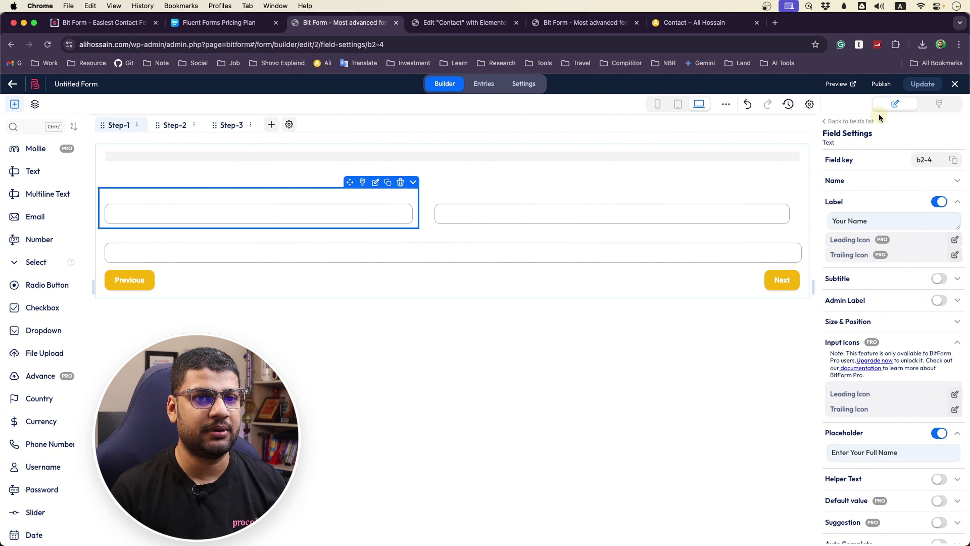
Review builder settings with dark mode left disabled, then view the form's one Unread entry
left_click(808, 105)
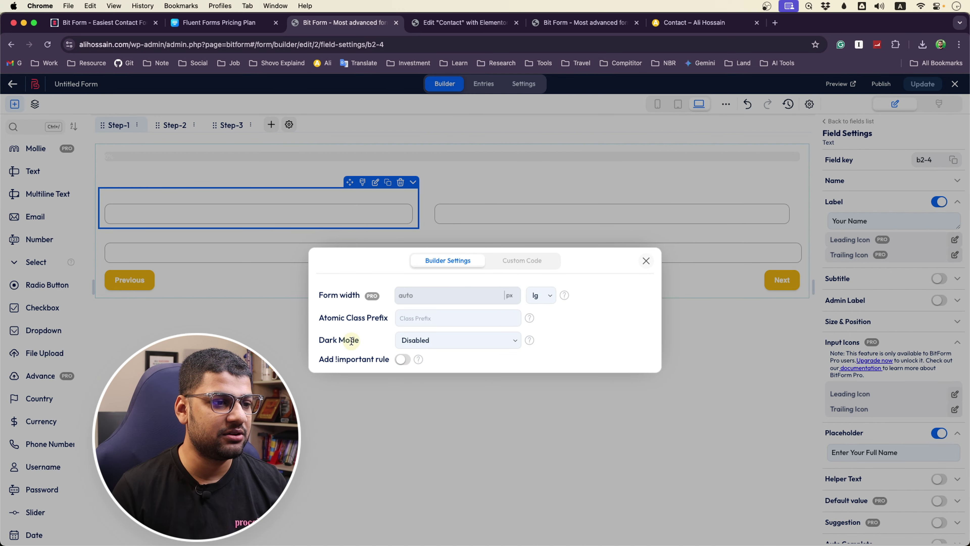
left_click(429, 340)
left_click(431, 340)
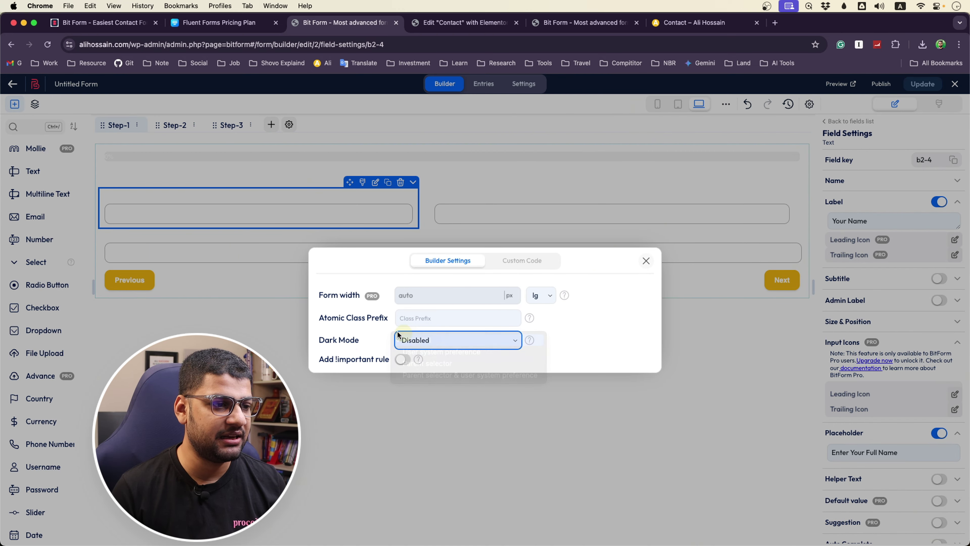
left_click(522, 260)
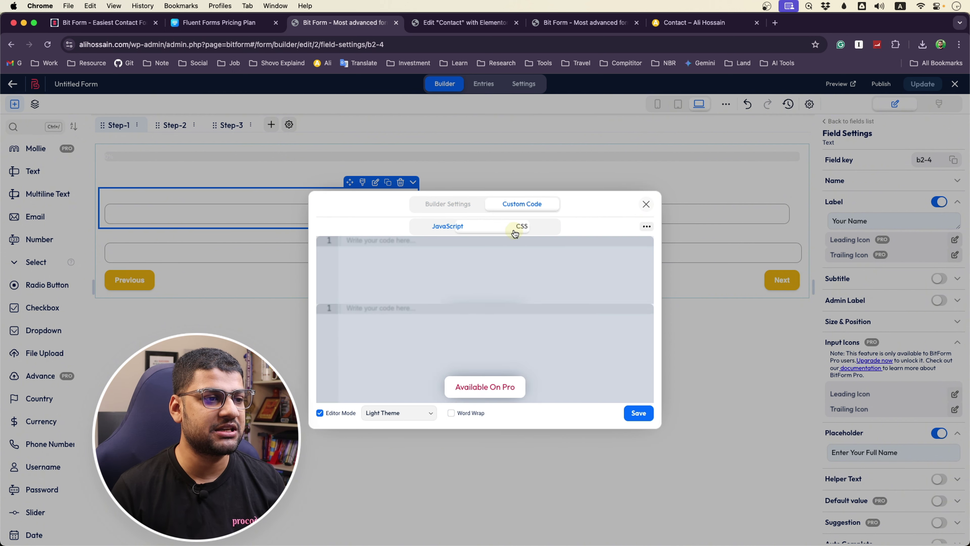
left_click(646, 205)
left_click(490, 83)
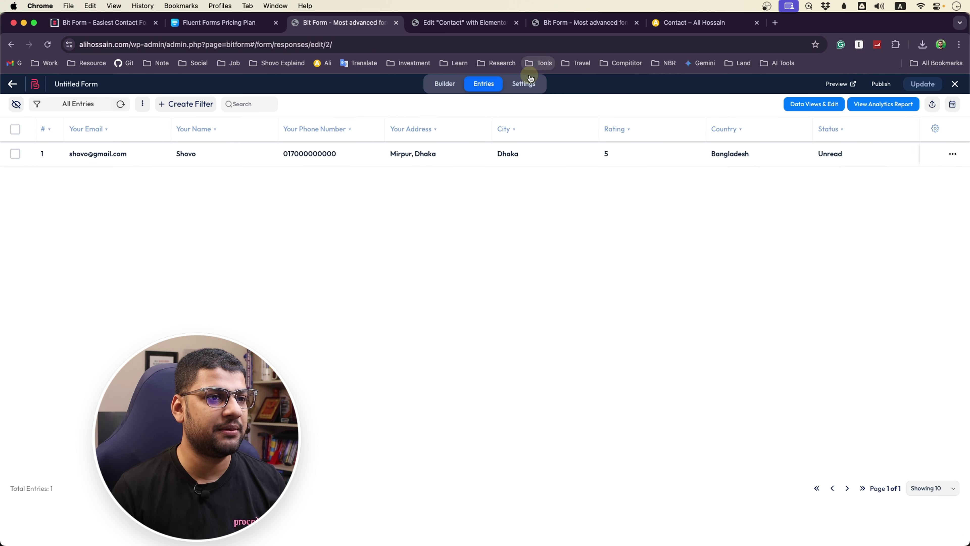
Browse Confirmations, Conditional Logic and Email Templates settings, then list Available Integrations from the Integrations page
left_click(526, 83)
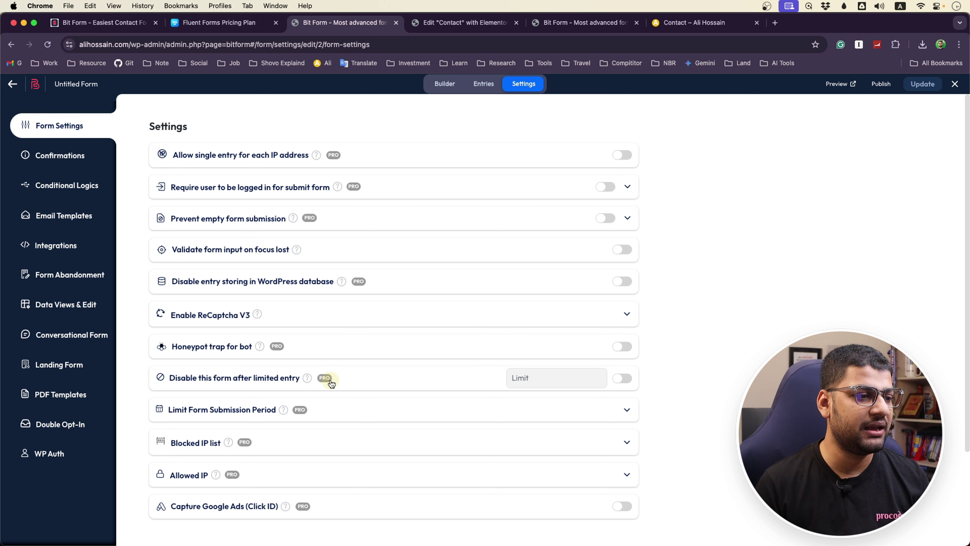
left_click(58, 156)
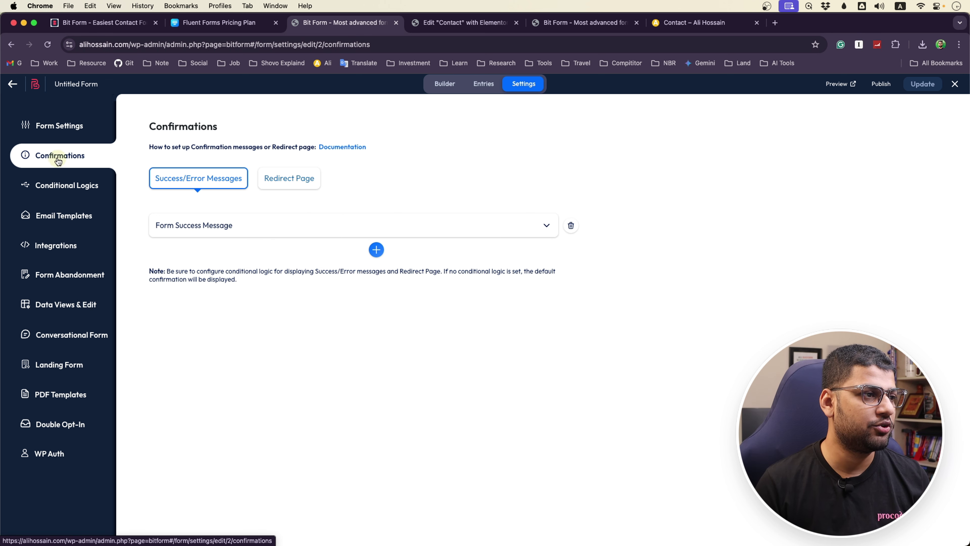
left_click(65, 184)
left_click(64, 217)
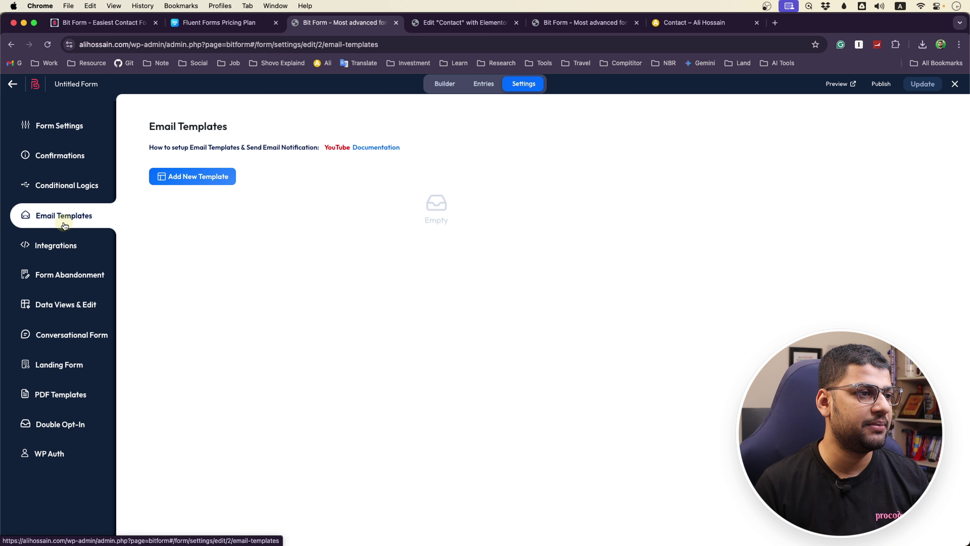
left_click(64, 246)
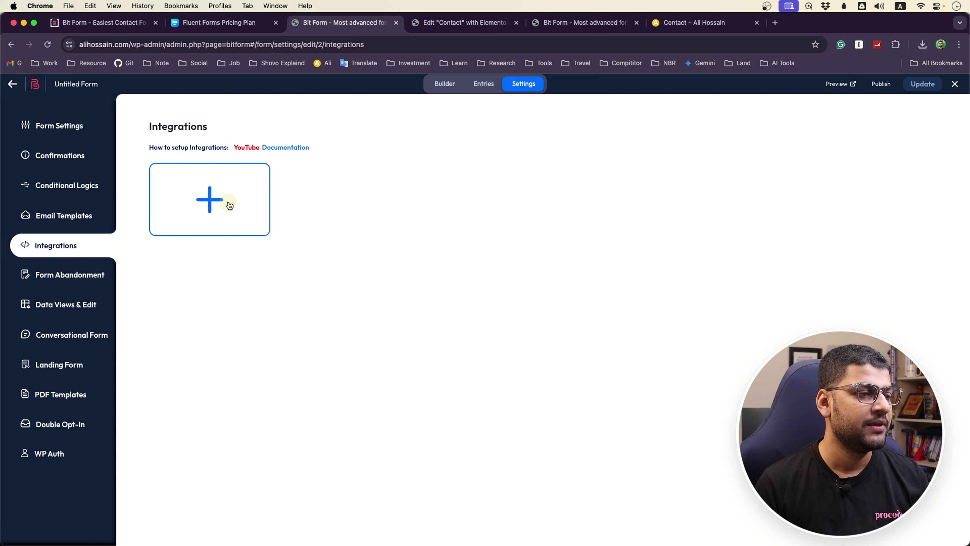
left_click(221, 198)
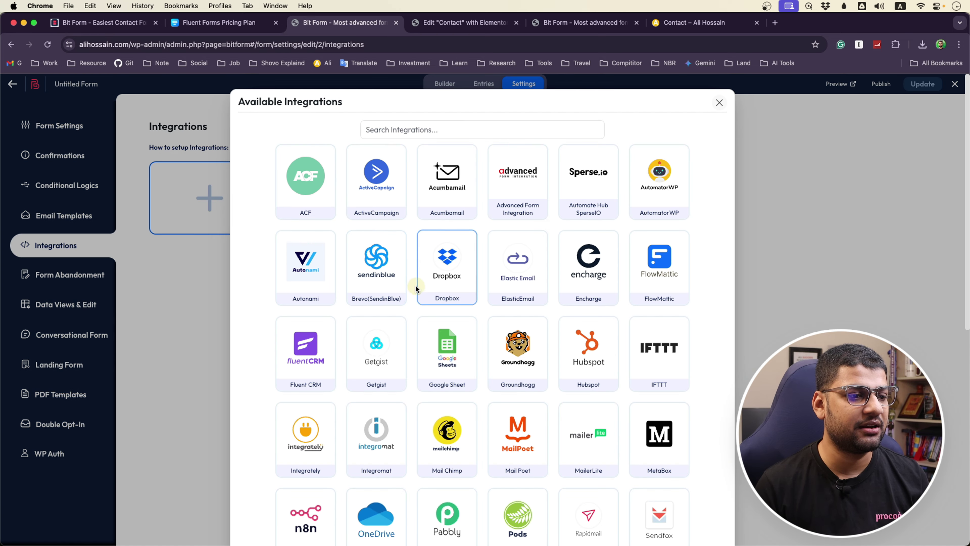
scroll(445, 268, "down", 10)
scroll(420, 302, "up", 10)
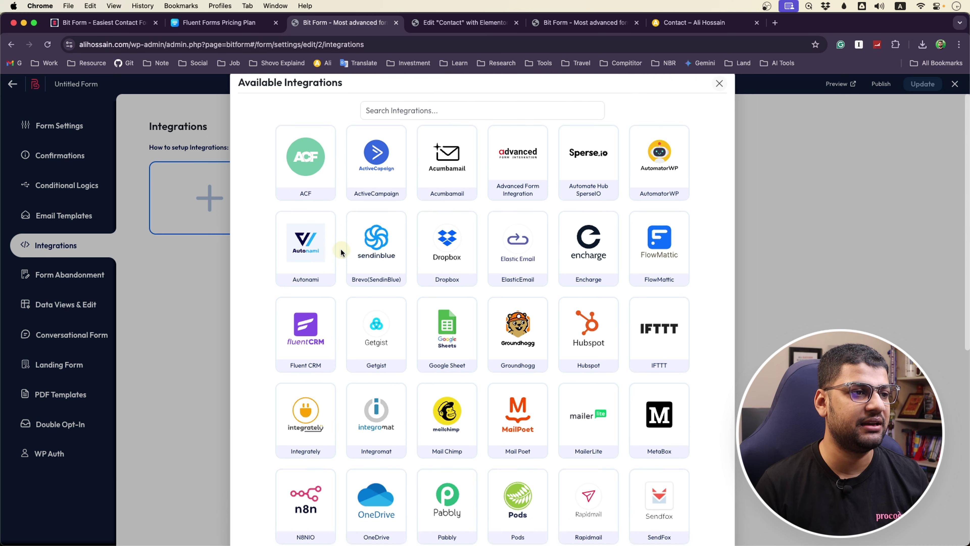
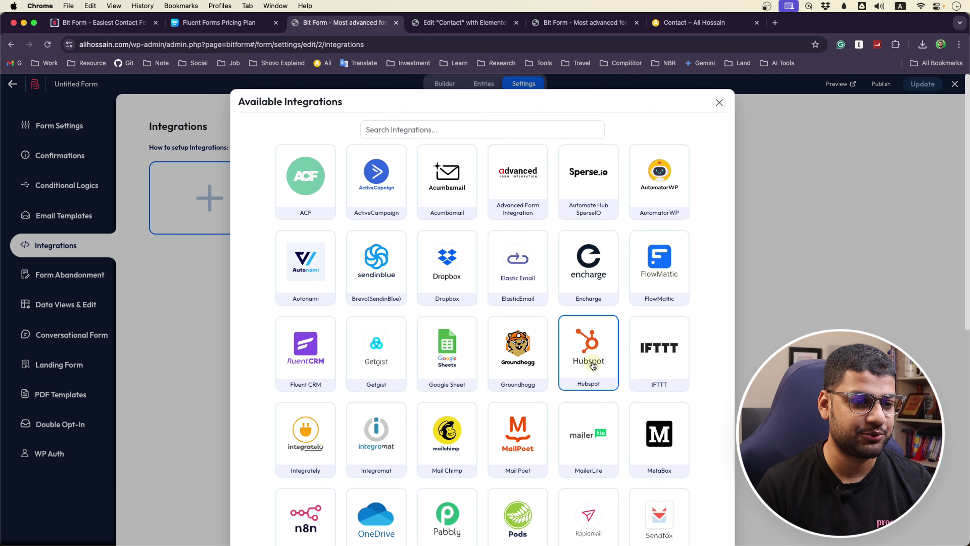
Scroll through the Available Integrations catalogue, then close it
scroll(464, 378, "down", 5)
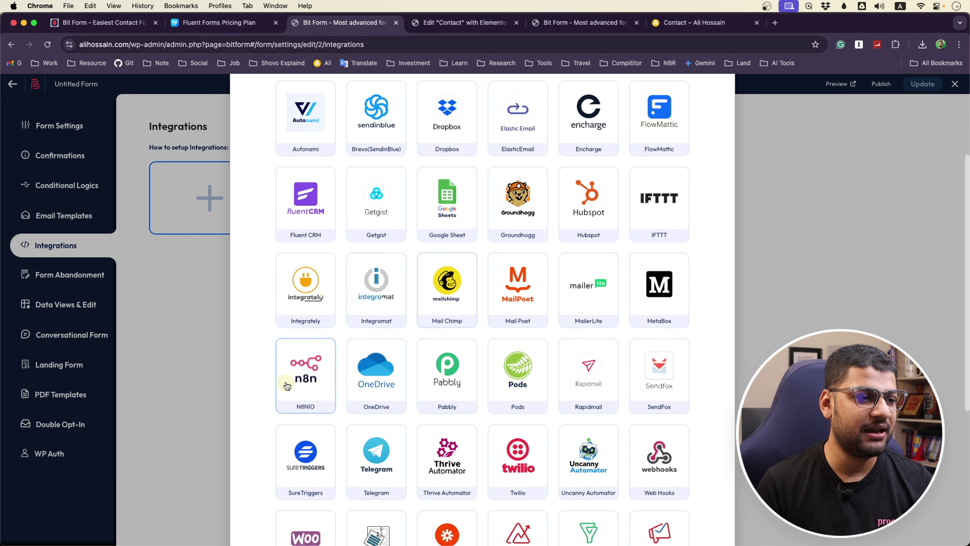
scroll(660, 379, "down", 9)
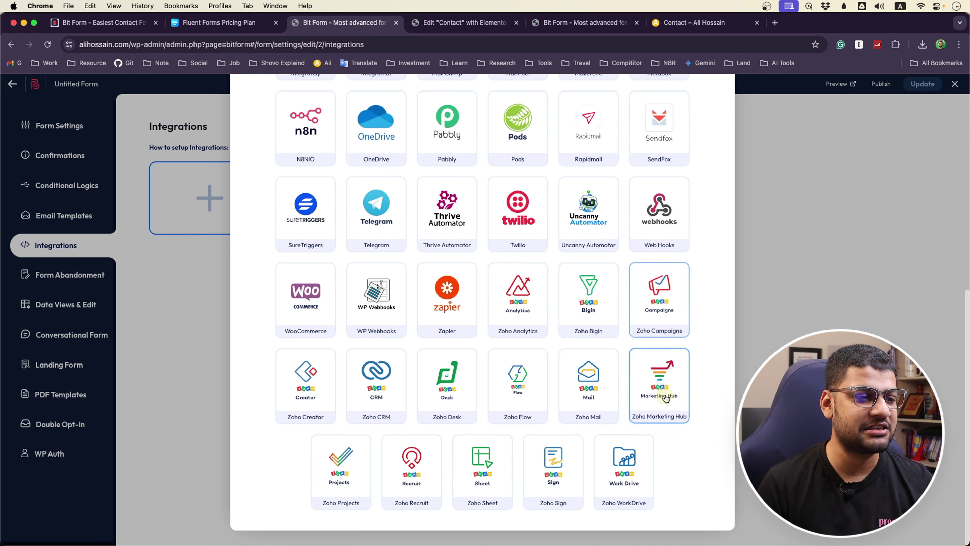
scroll(446, 356, "up", 6)
scroll(445, 356, "up", 6)
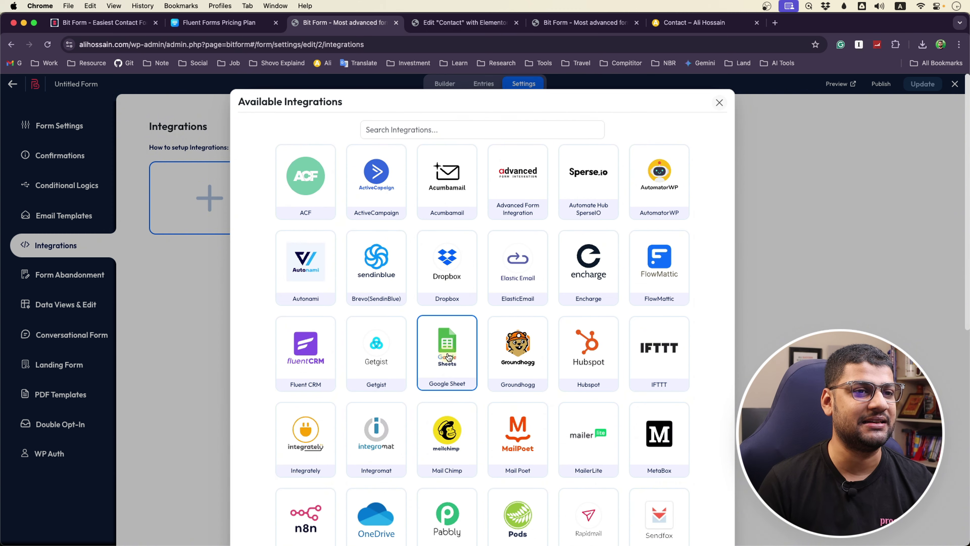
left_click(720, 103)
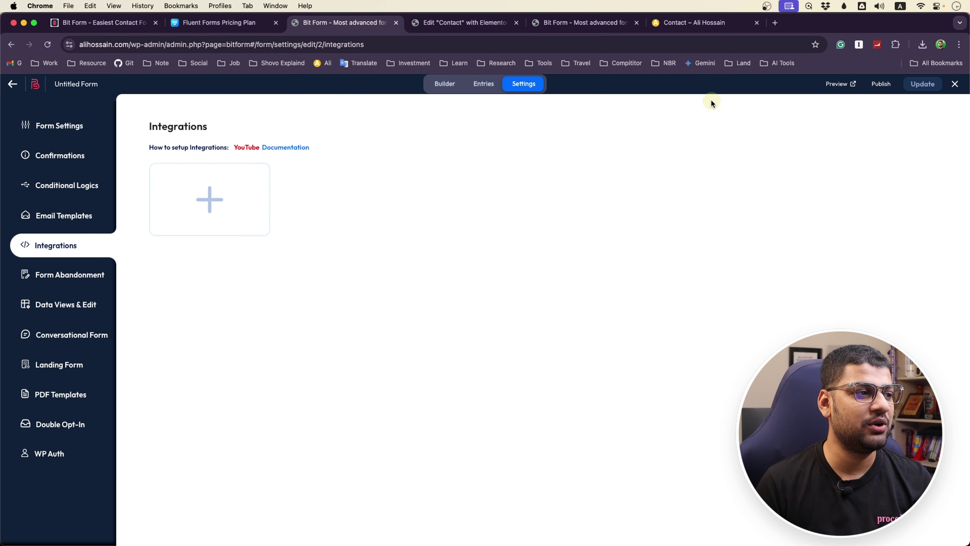
Browse the Landing Form, PDF Templates, Double Opt-In and WP Auth settings, then return to the forms list
left_click(54, 368)
left_click(59, 395)
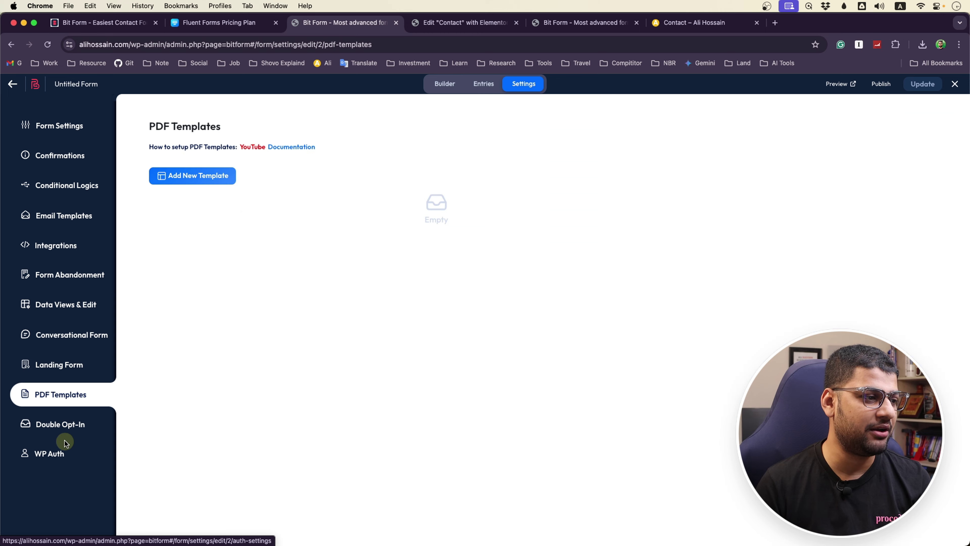
left_click(62, 425)
left_click(52, 454)
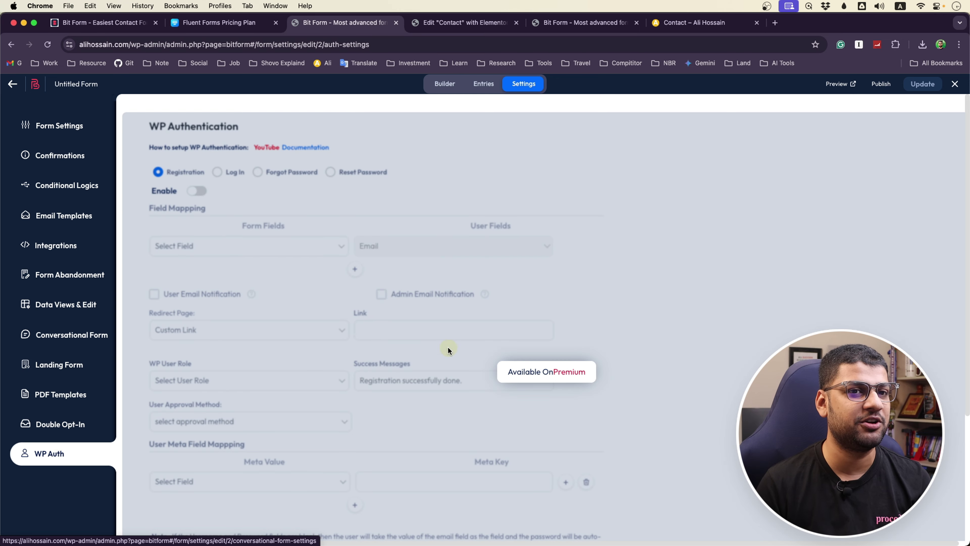
left_click(15, 84)
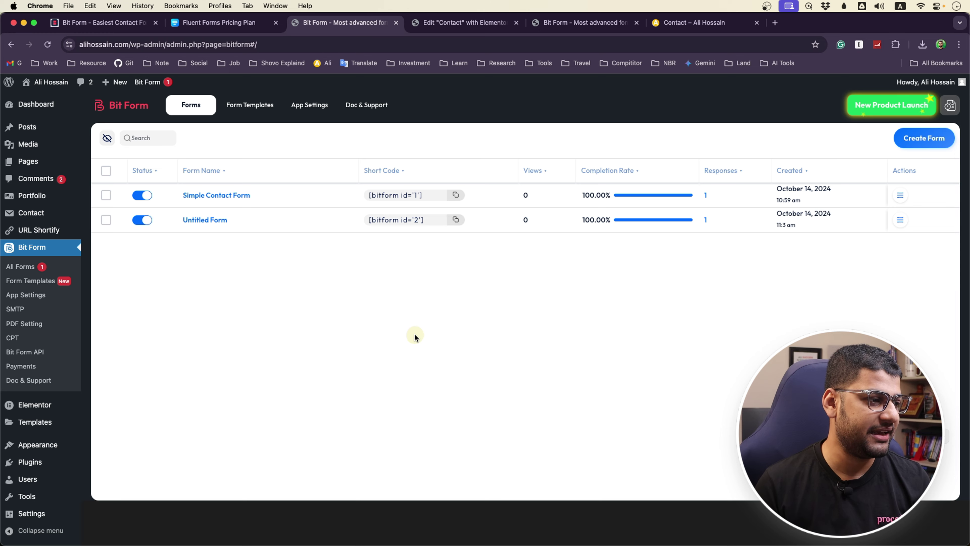
Go to Plugins > Add New Plugin, briefly viewing Bit Form's Pro upgrade page
left_click(29, 462)
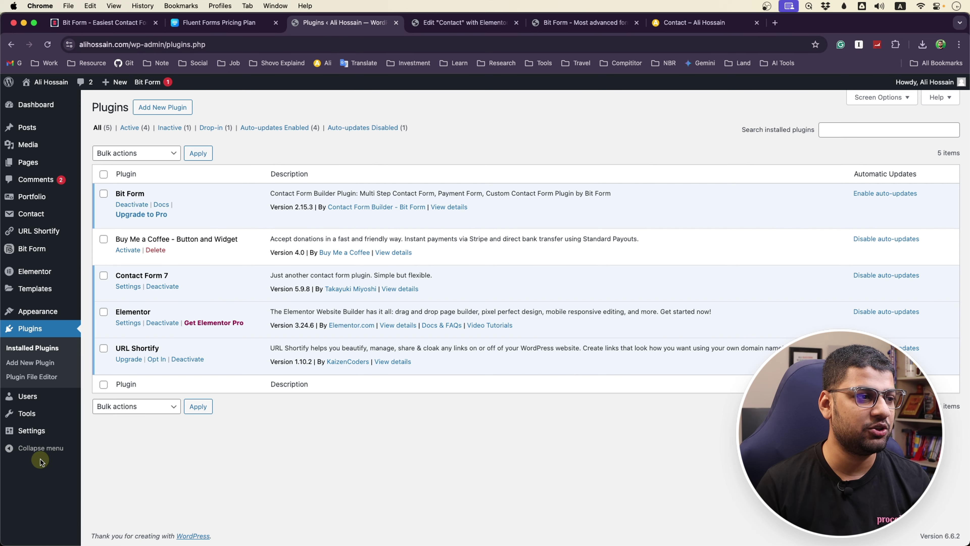
left_click(150, 112)
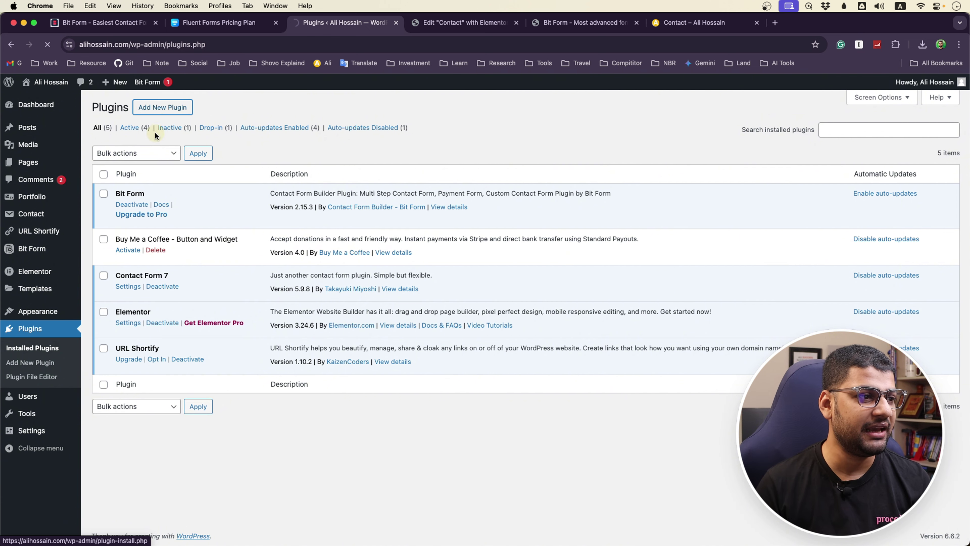
left_click(149, 213)
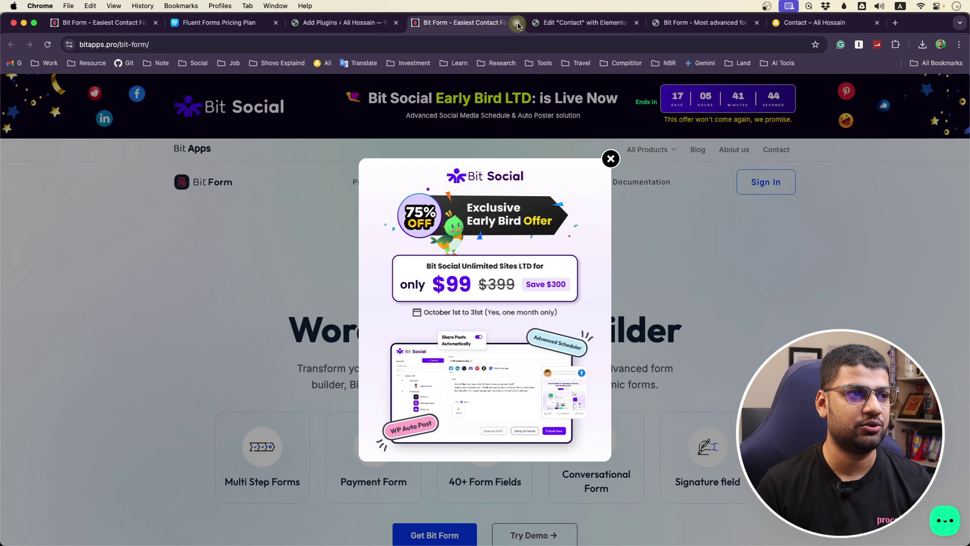
left_click(516, 23)
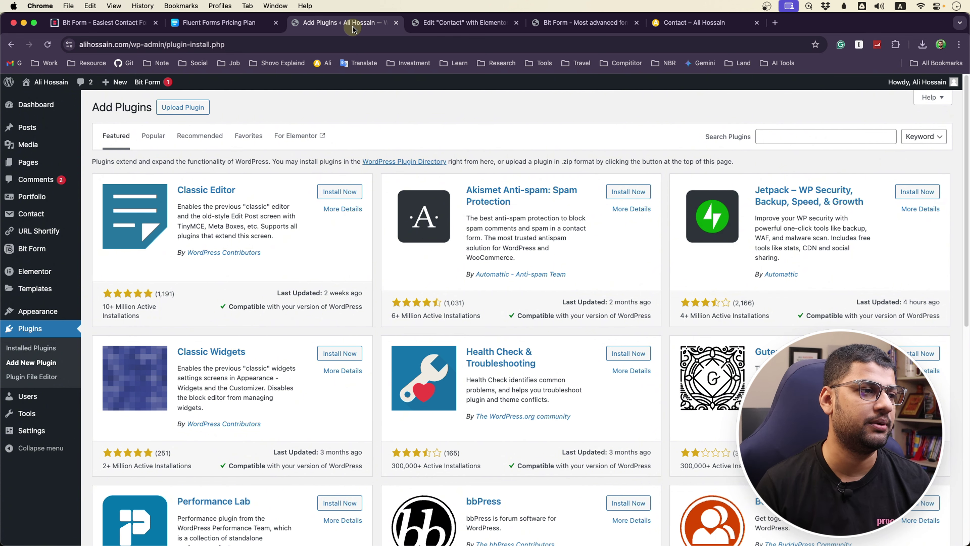
Upload bitformpro-2.9.1.zip from Downloads and install it as a plugin
left_click(185, 108)
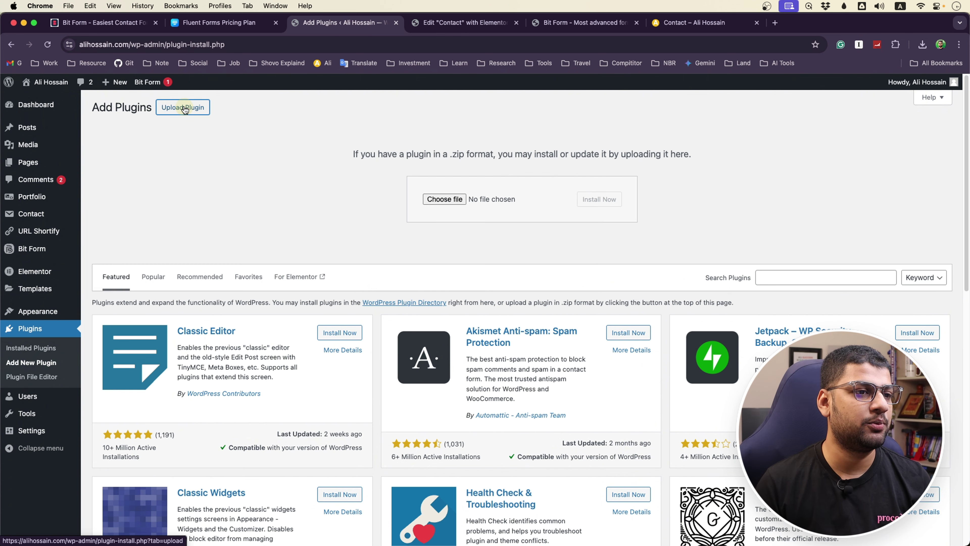
left_click(444, 198)
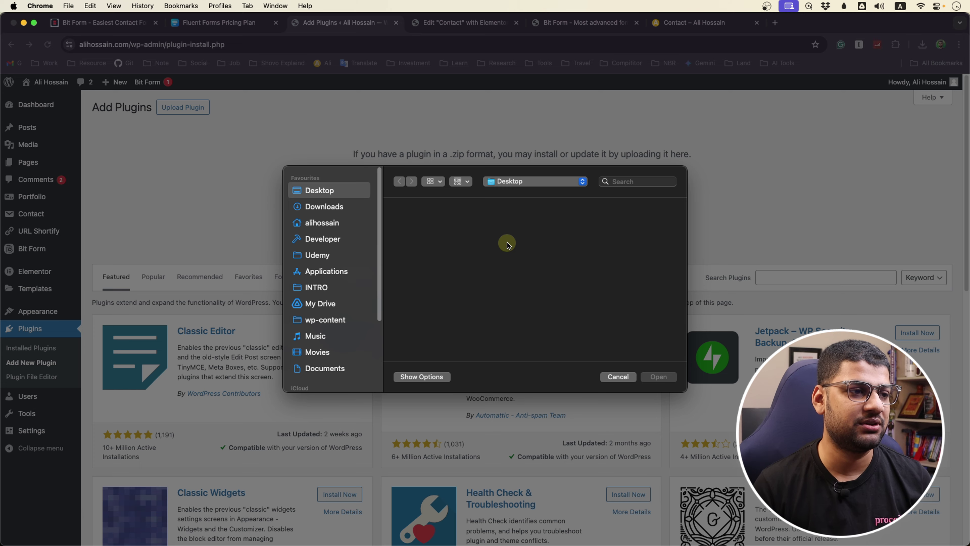
left_click(336, 209)
left_click(413, 229)
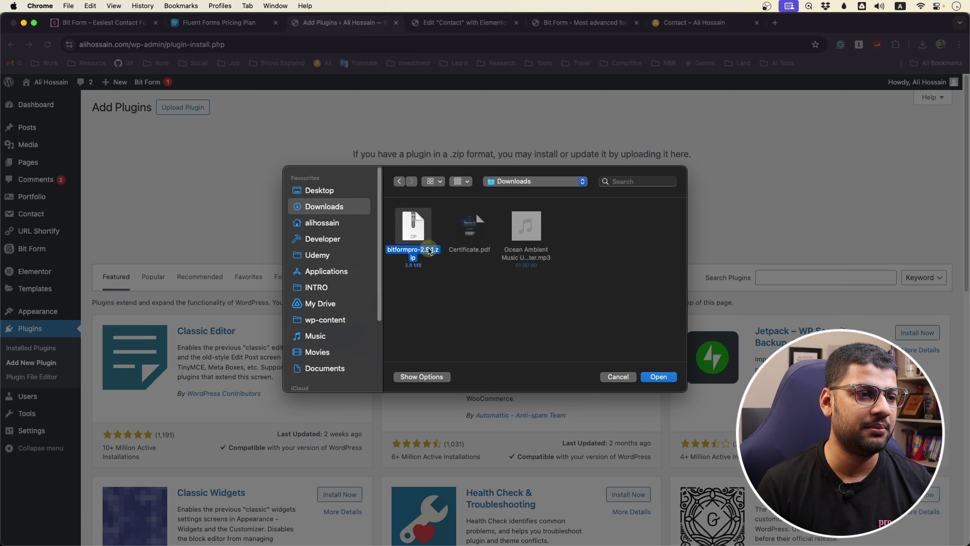
left_click(651, 378)
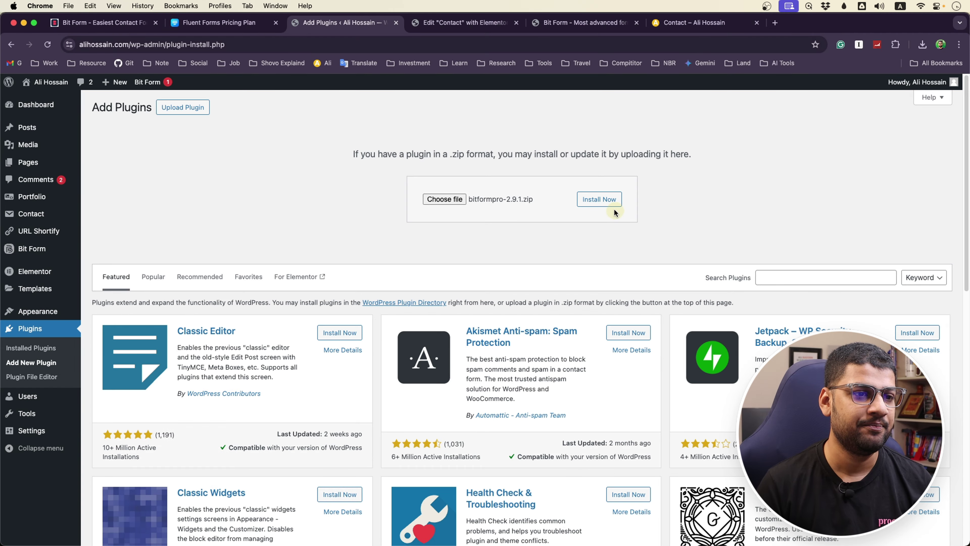
left_click(605, 202)
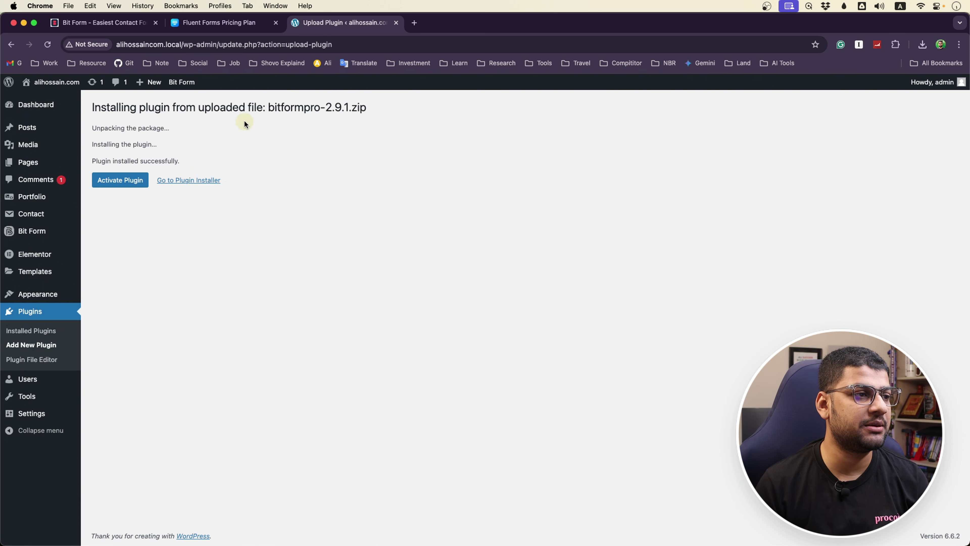
Activate Bit Form Pro 2.9.1 and go to the Bit Form forms page
left_click(129, 187)
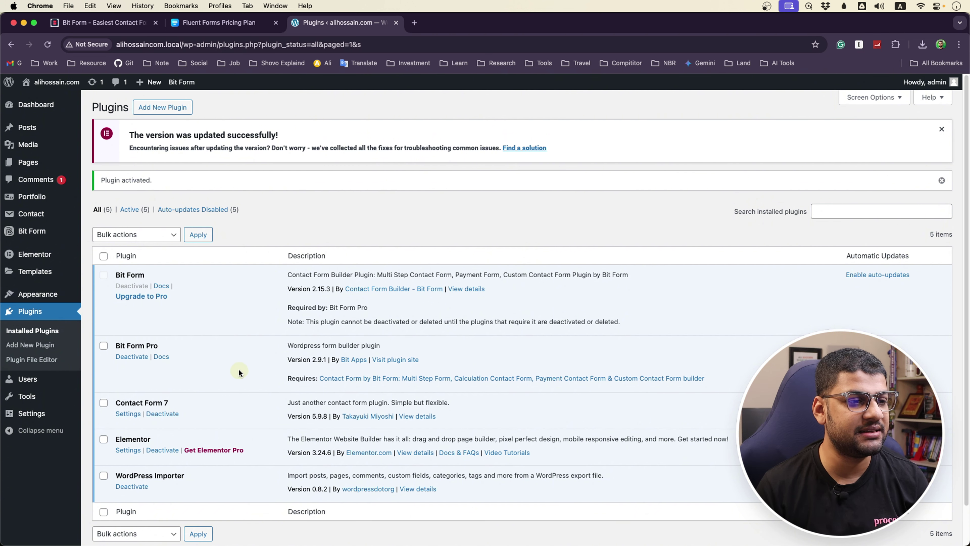
mouse_move(60, 260)
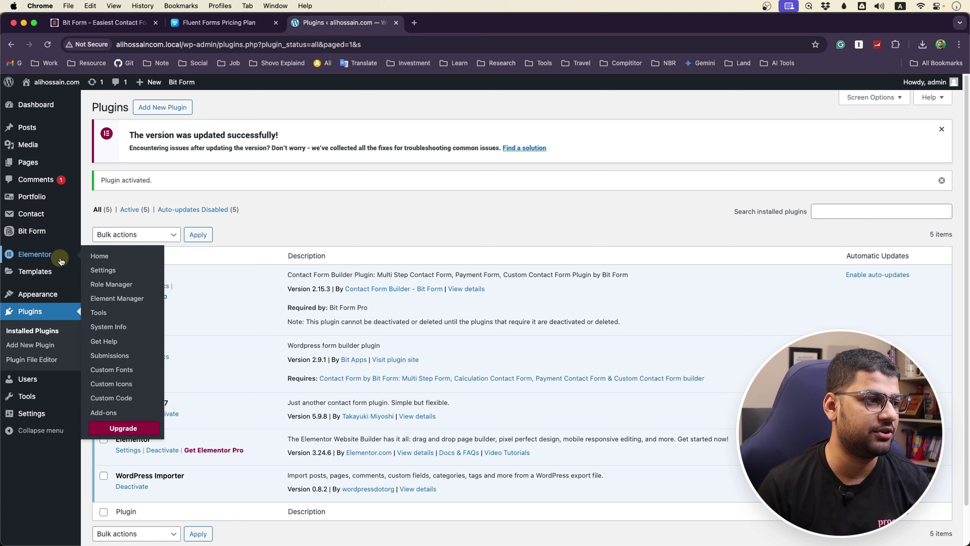
mouse_move(41, 237)
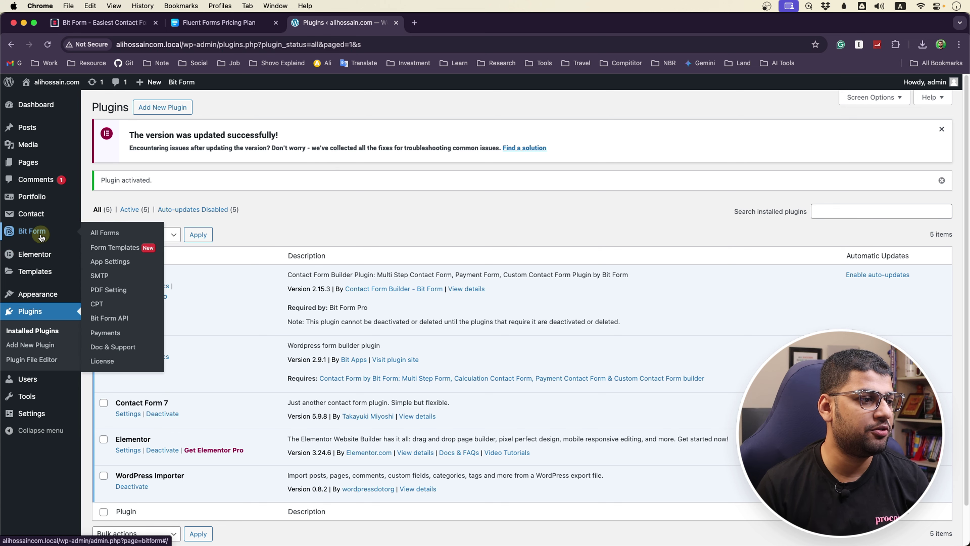
left_click(41, 237)
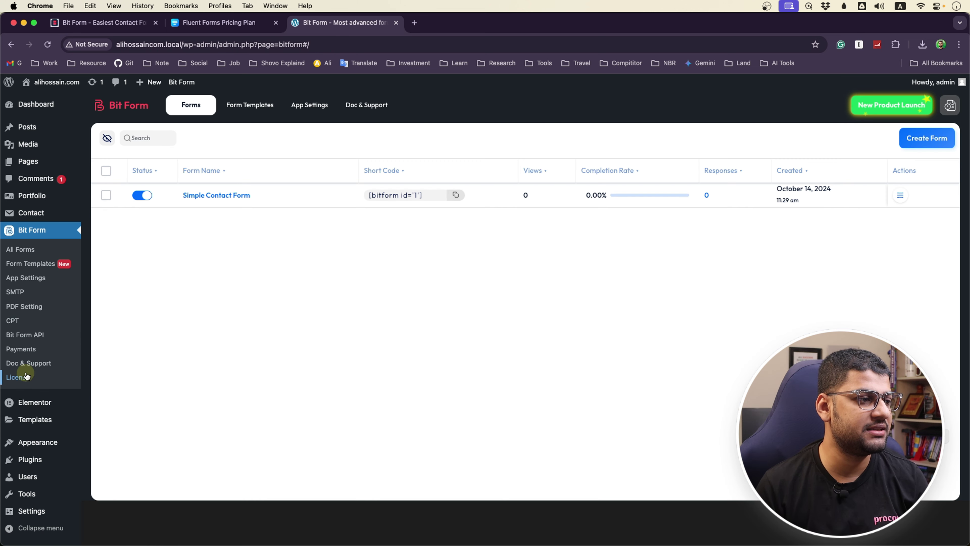
Activate the Pro licence through the Bit Apps subscription, then return to All Forms
left_click(23, 376)
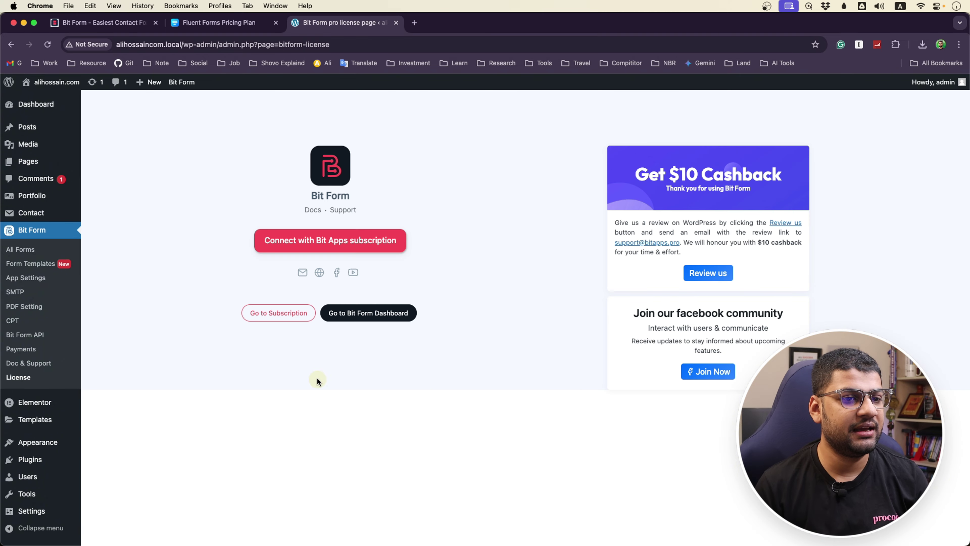
left_click(361, 243)
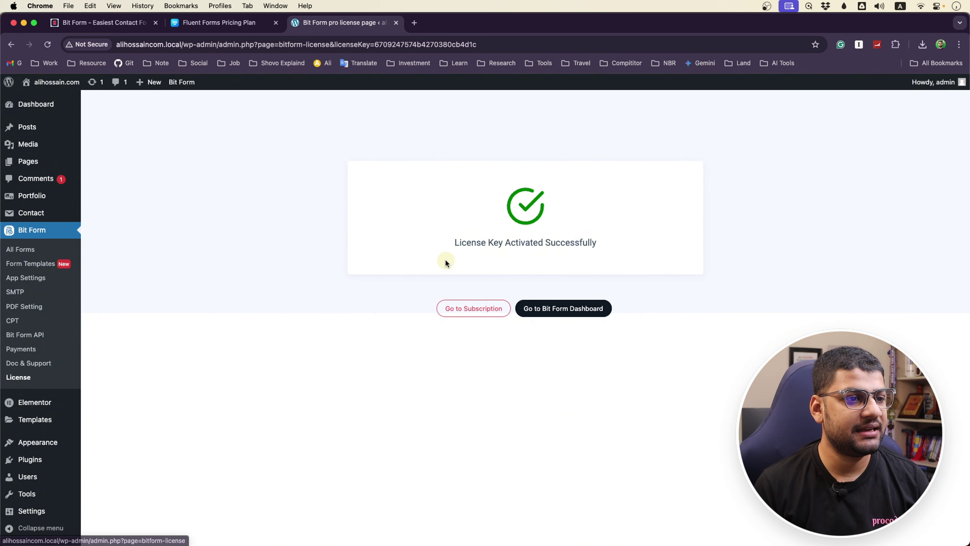
triple_click(621, 237)
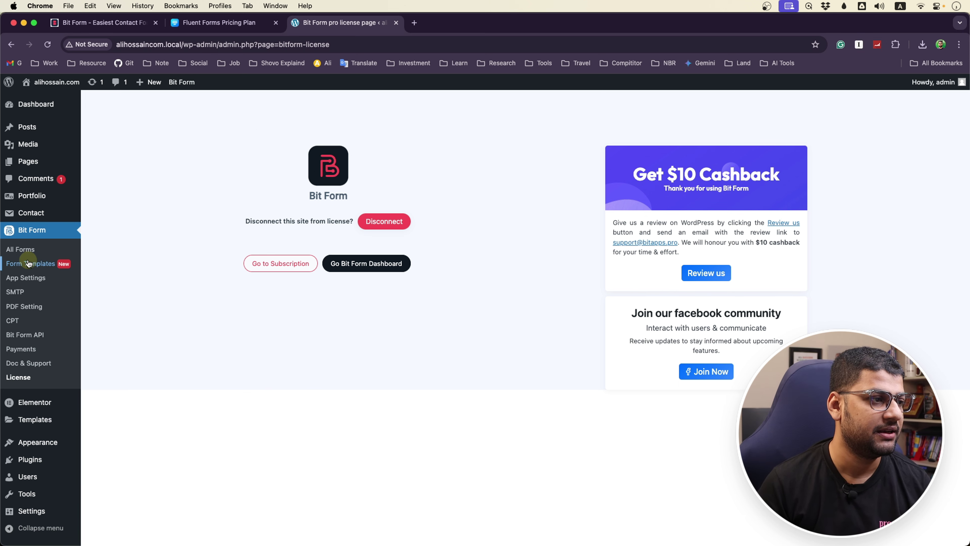
left_click(21, 249)
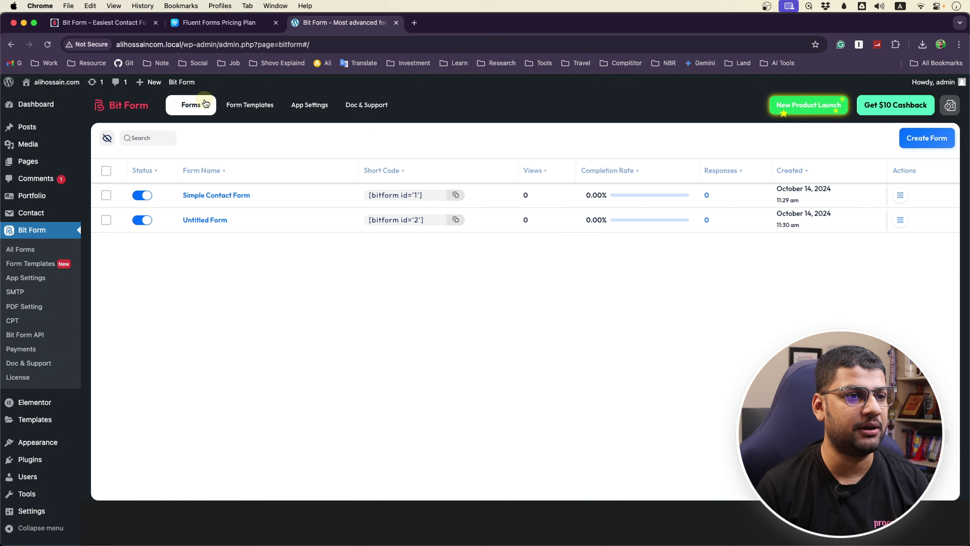
Create a blank form titled 'New Form' and scroll through the field palette
left_click(934, 136)
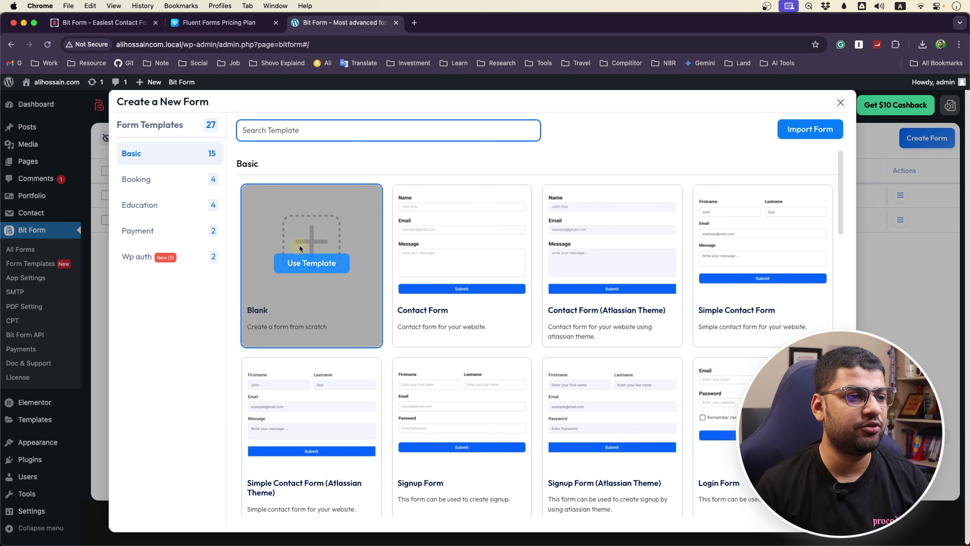
left_click(311, 265)
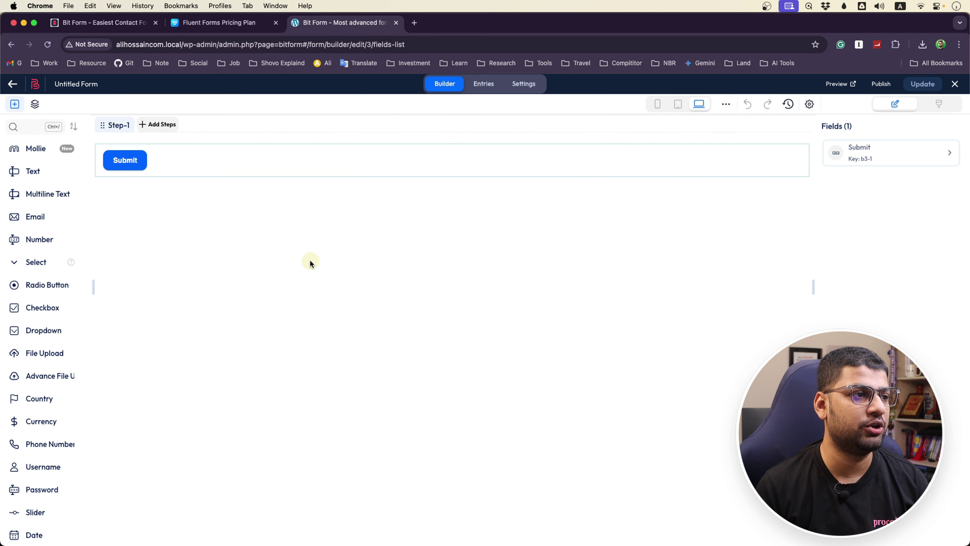
left_click(91, 84)
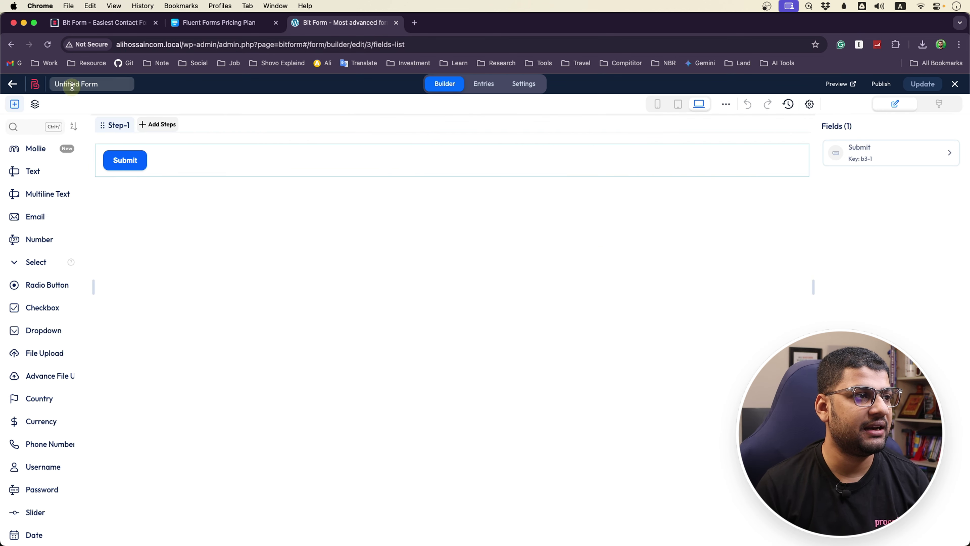
double_click(95, 84)
triple_click(77, 82)
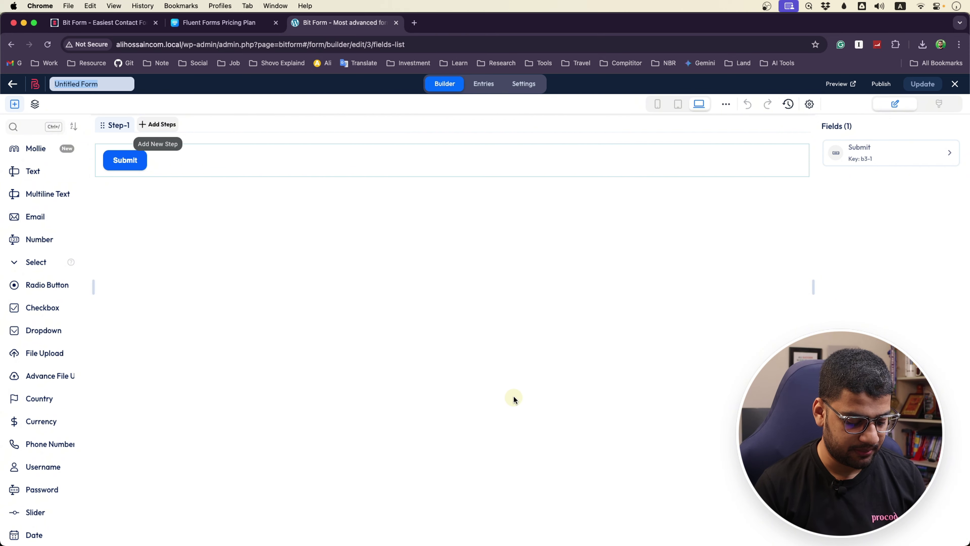
type("N")
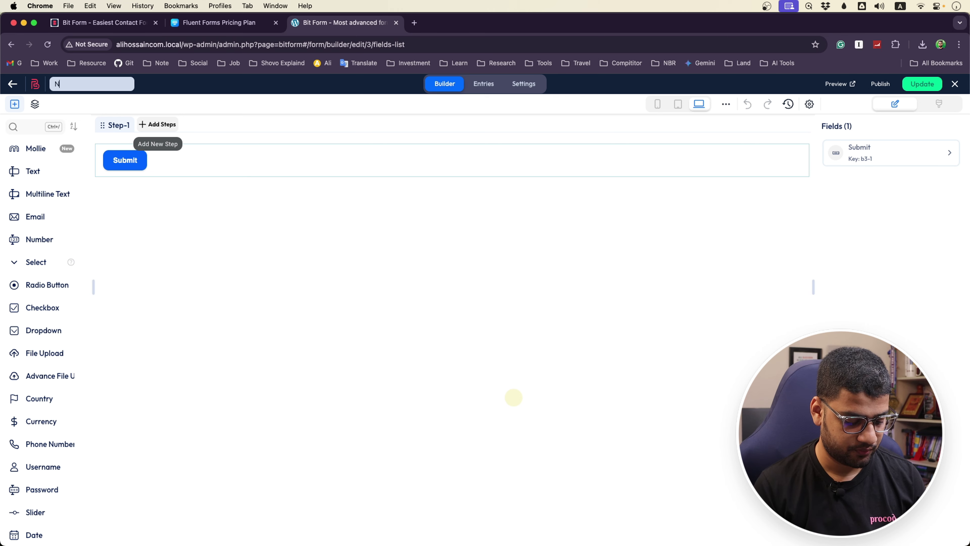
type("ew Fo")
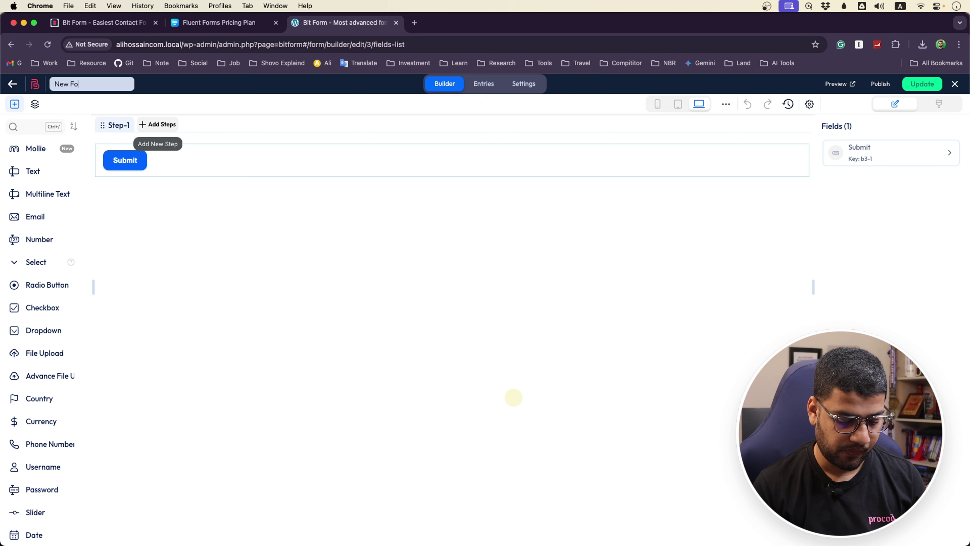
type("rm")
scroll(17, 401, "down", 10)
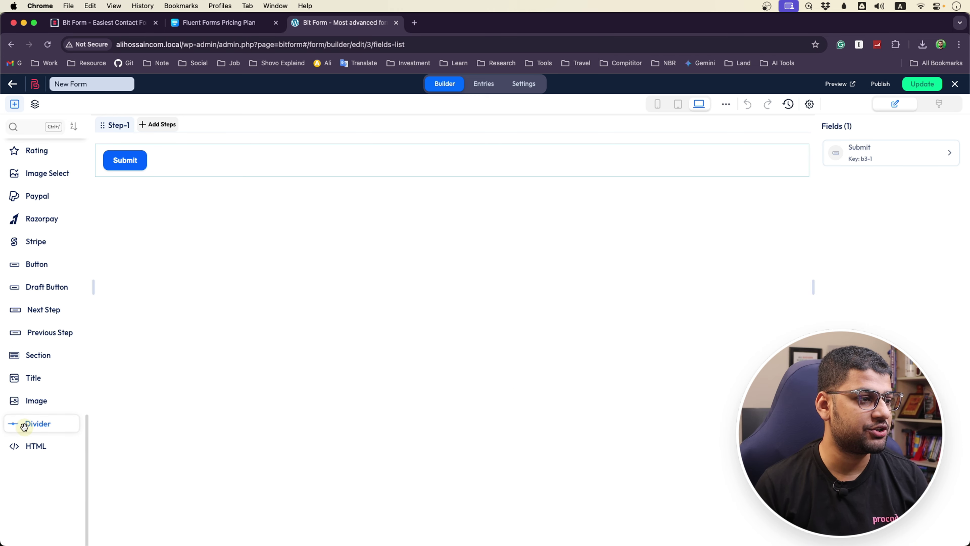
scroll(69, 340, "up", 10)
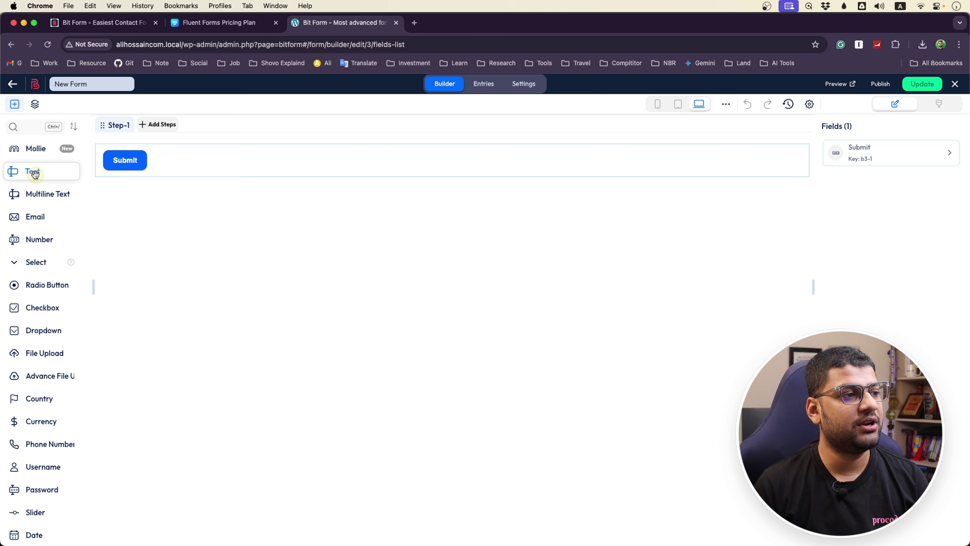
Add a Text field above Submit and change its label to 'Your name'
left_click_drag(32, 173, 125, 154)
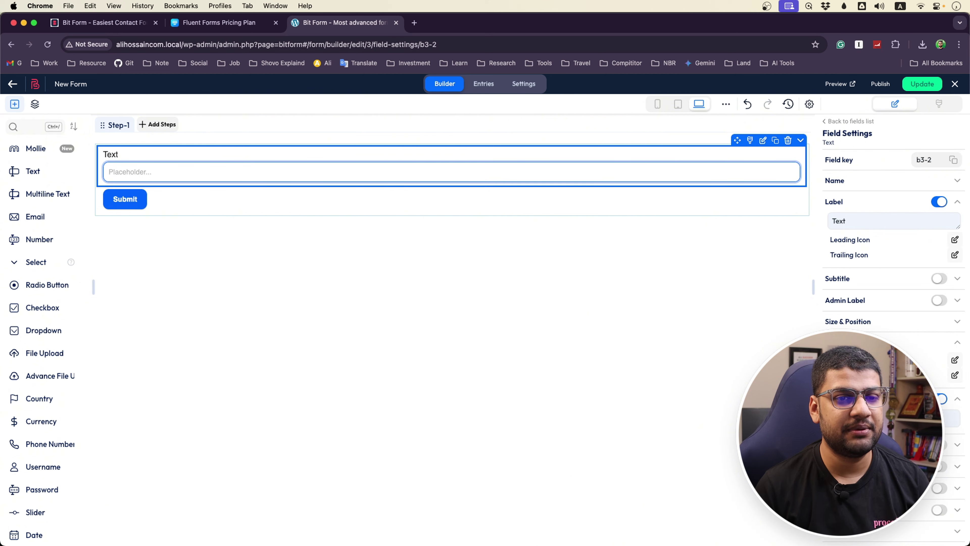
scroll(878, 268, "down", 6)
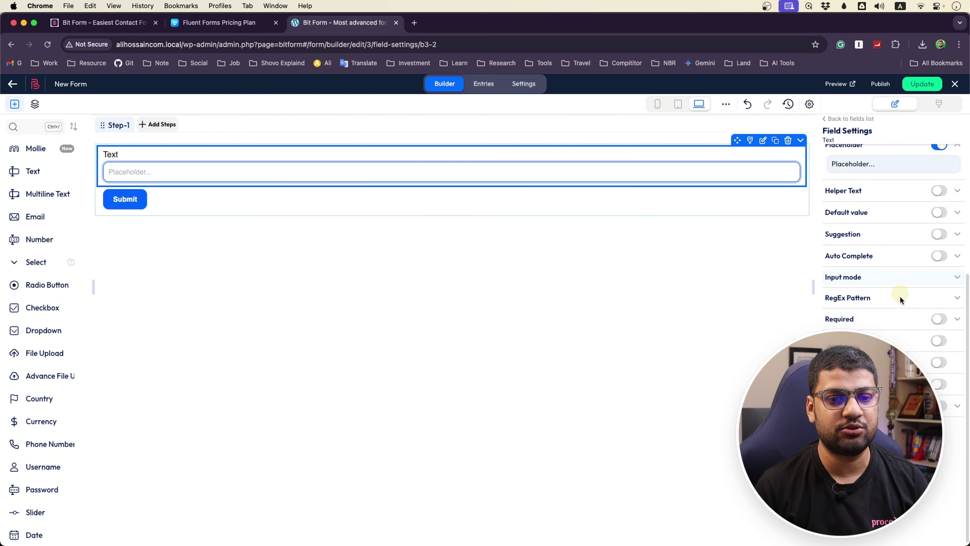
scroll(900, 299, "up", 6)
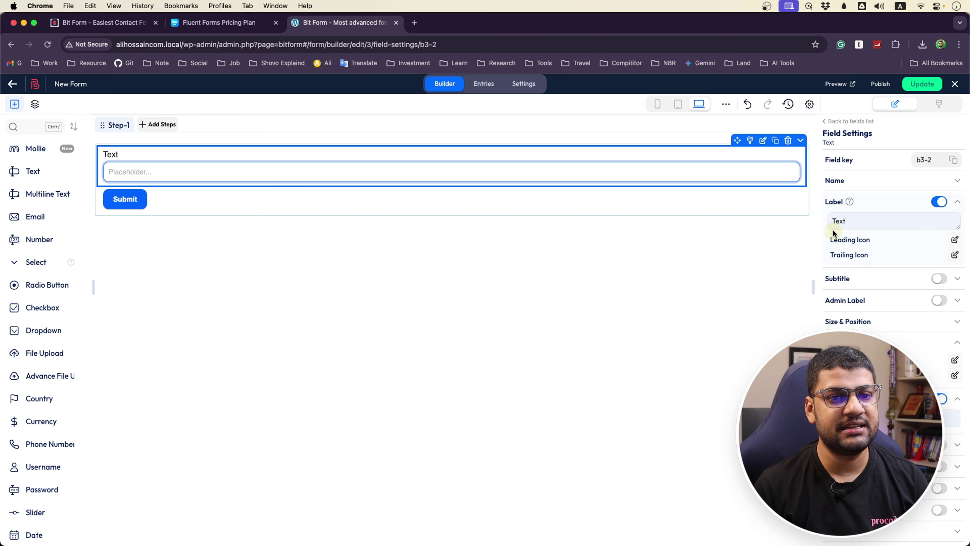
left_click_drag(873, 218, 815, 222)
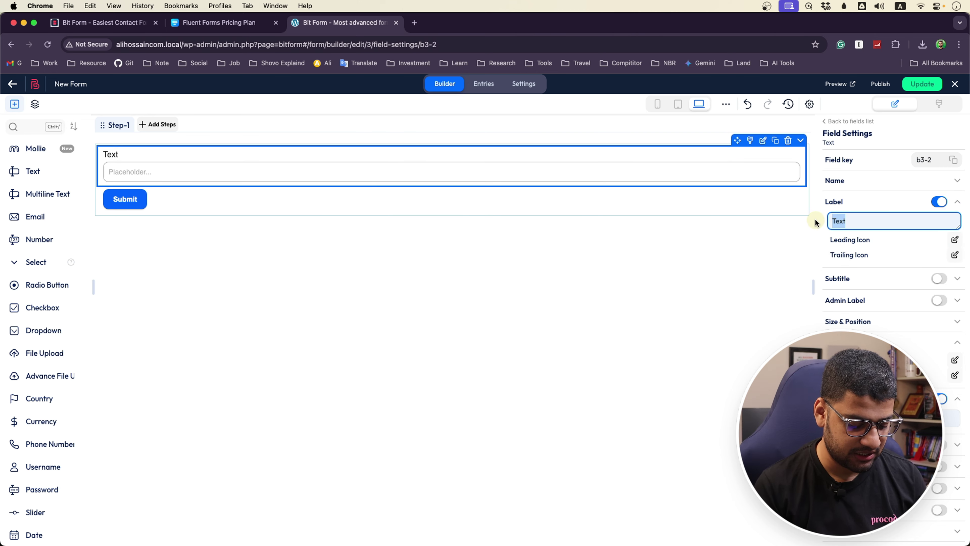
type("Your n")
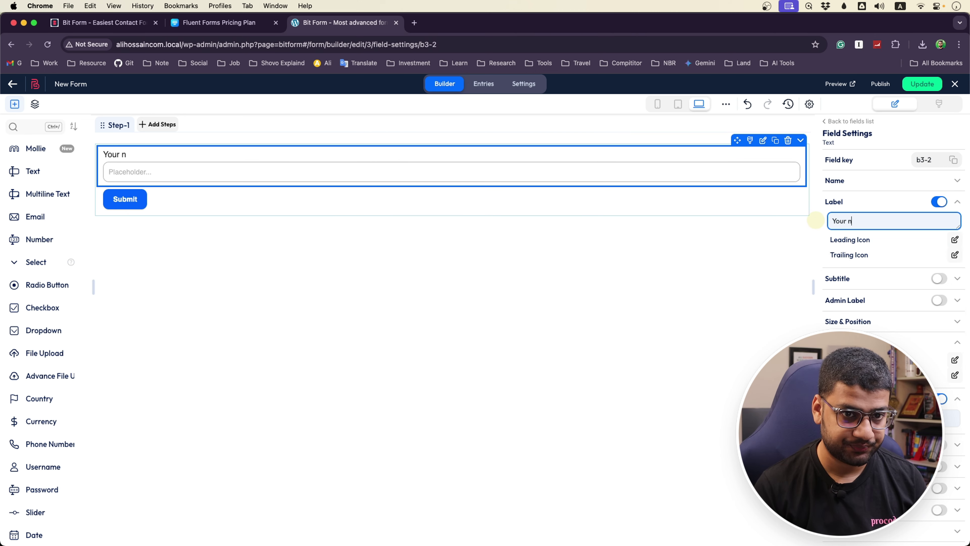
type("ame")
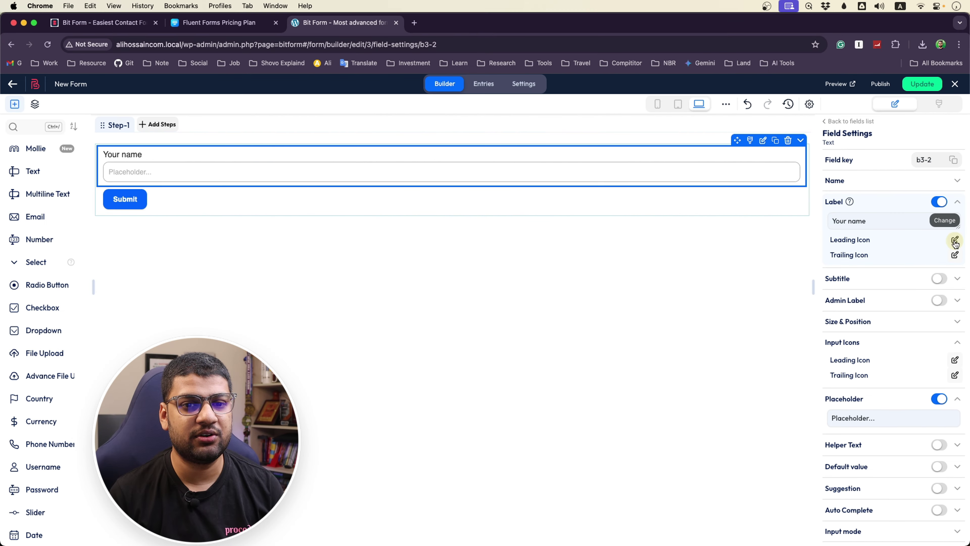
Set the 'user' icon as the label's leading icon, leaving the trailing icon empty
left_click(869, 240)
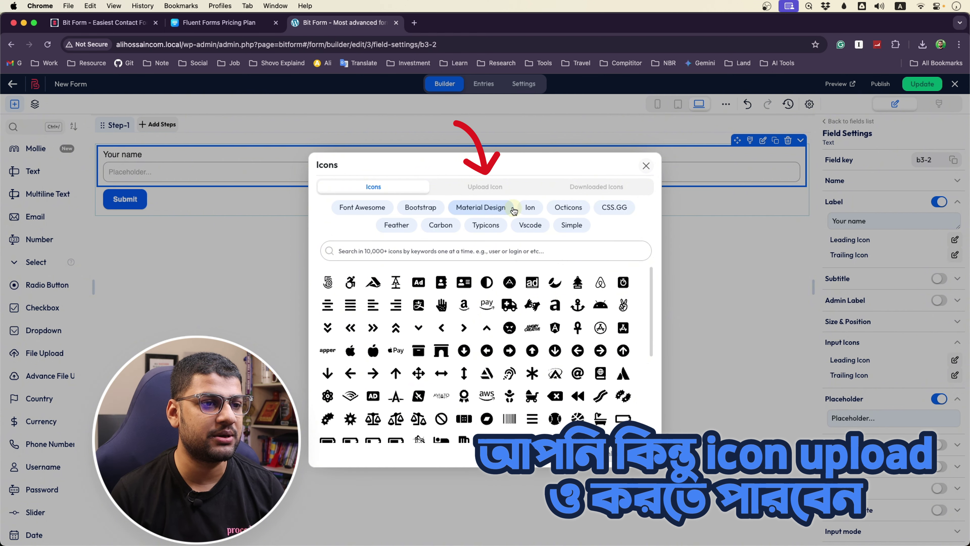
left_click(415, 250)
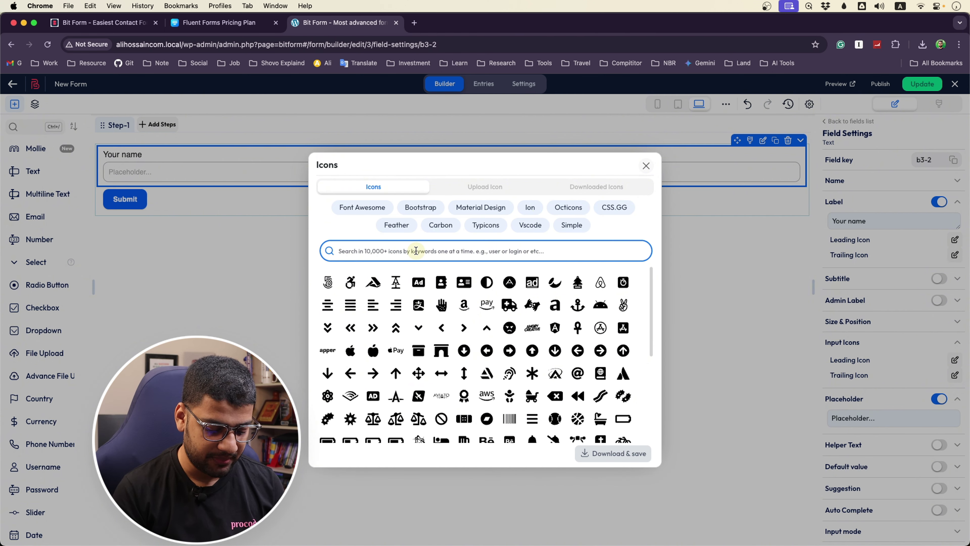
type("user")
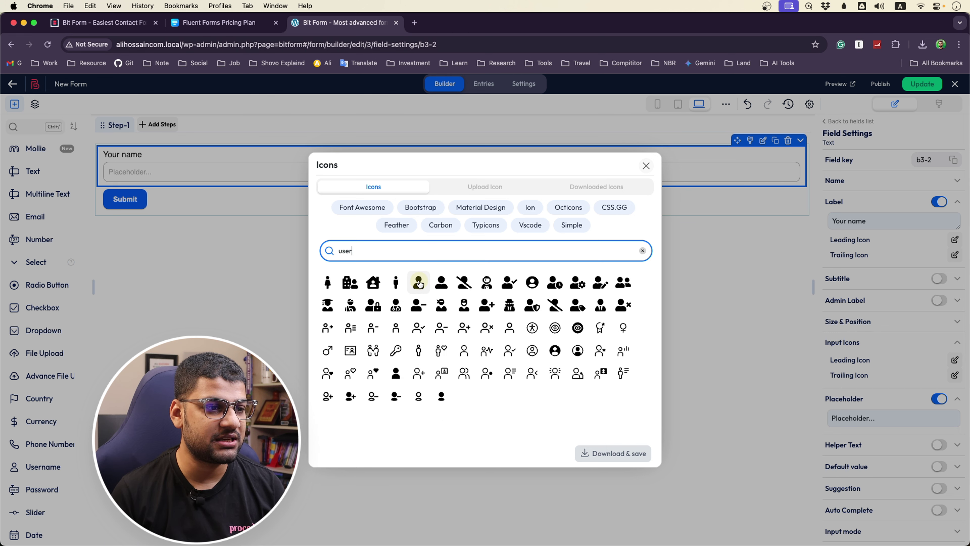
left_click(419, 282)
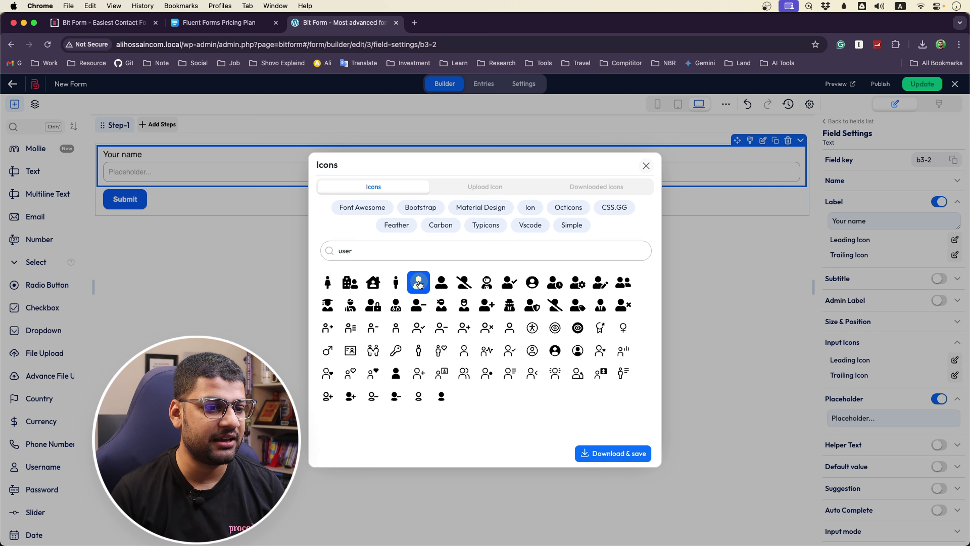
left_click(620, 460)
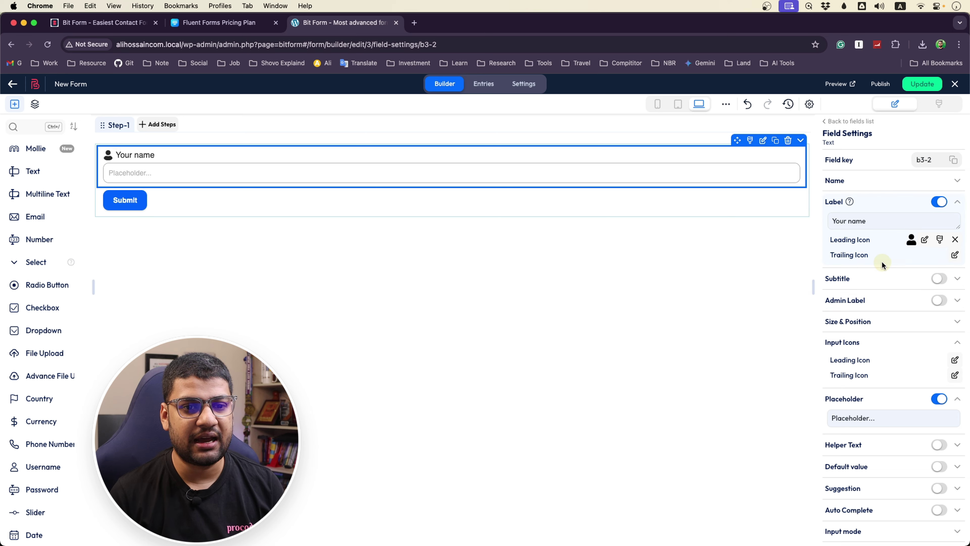
left_click(954, 256)
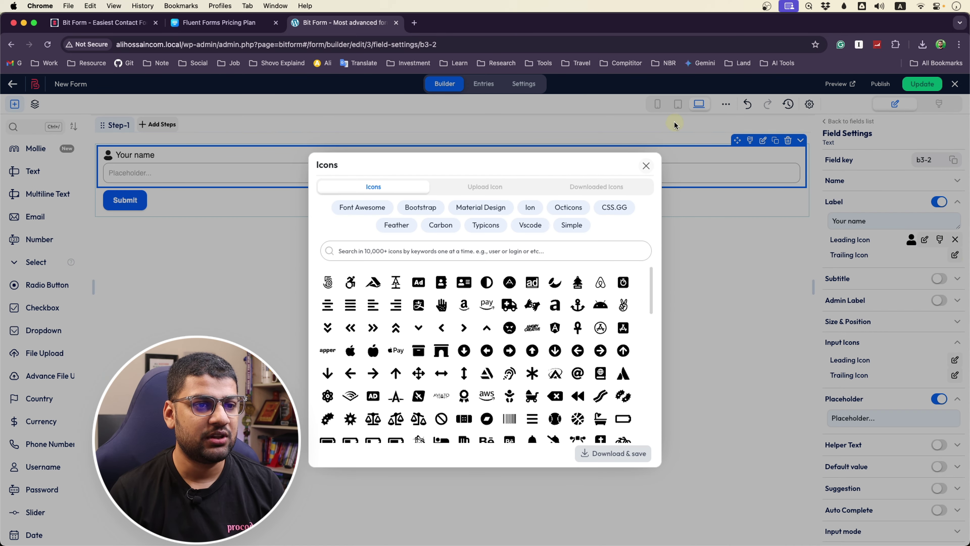
left_click(645, 165)
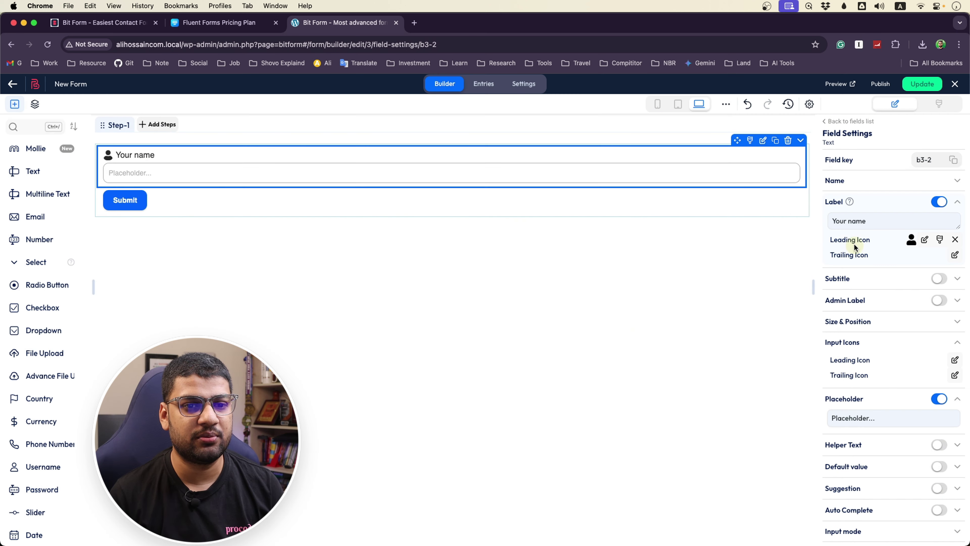
Enable the subtitle and replace its default text with 'Enter Your Full Name'
left_click(938, 279)
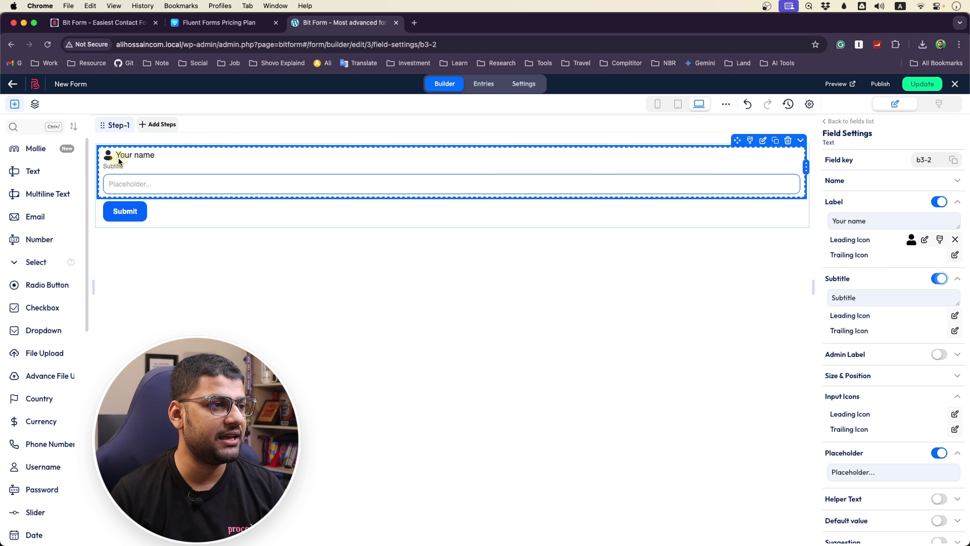
left_click(113, 167)
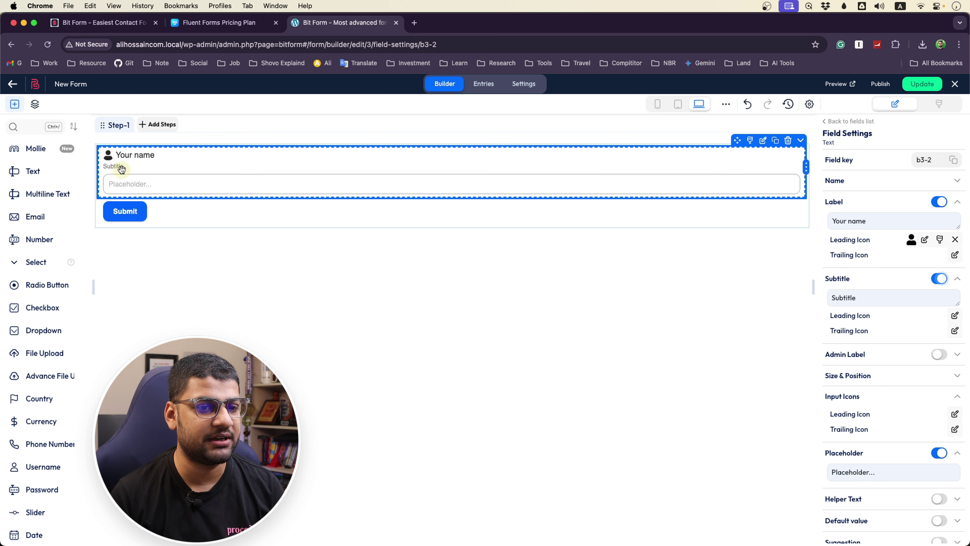
left_click_drag(861, 302, 816, 298)
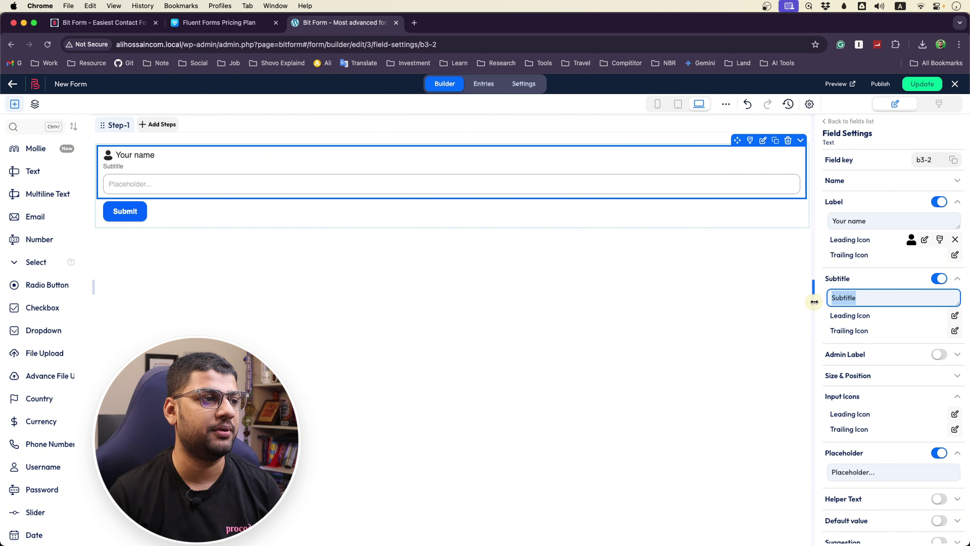
key("BackSpace")
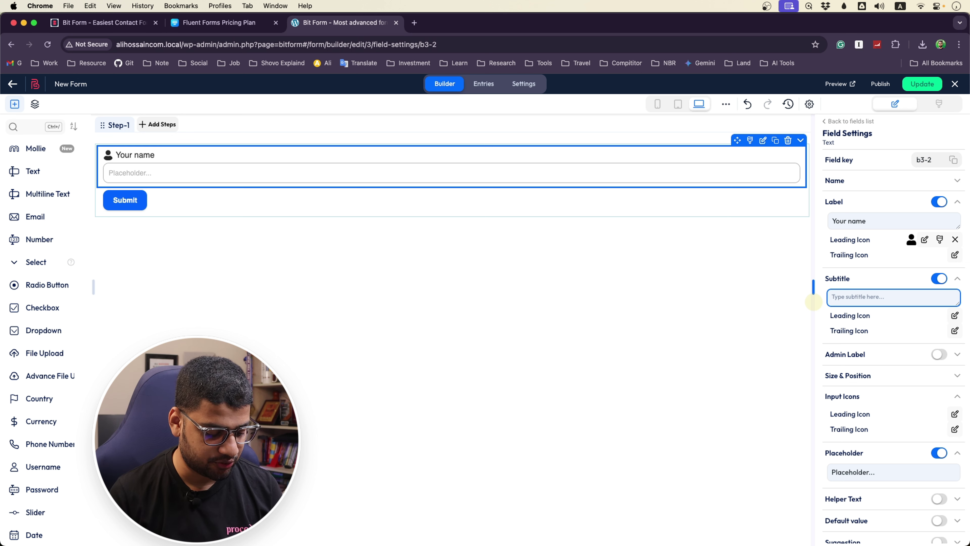
type("Enter Yo")
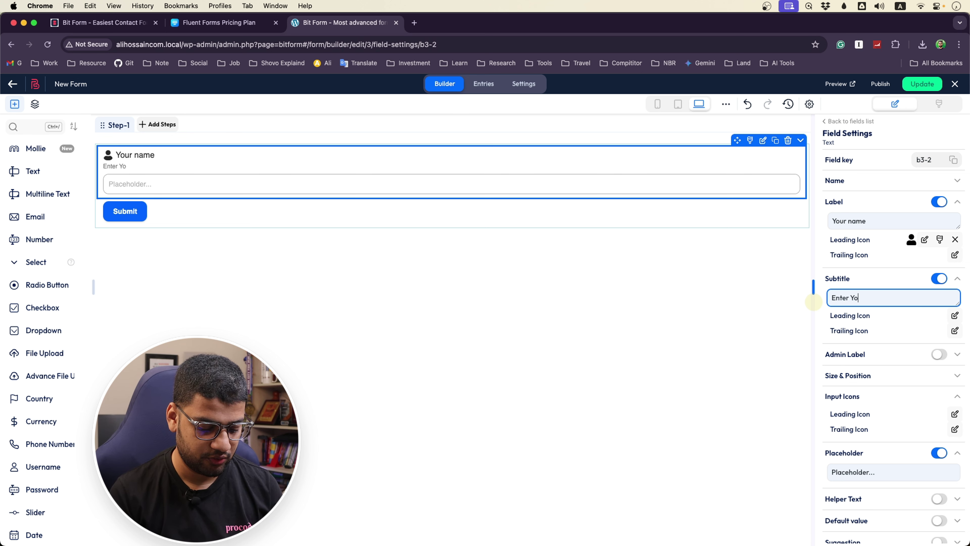
type("ur Full")
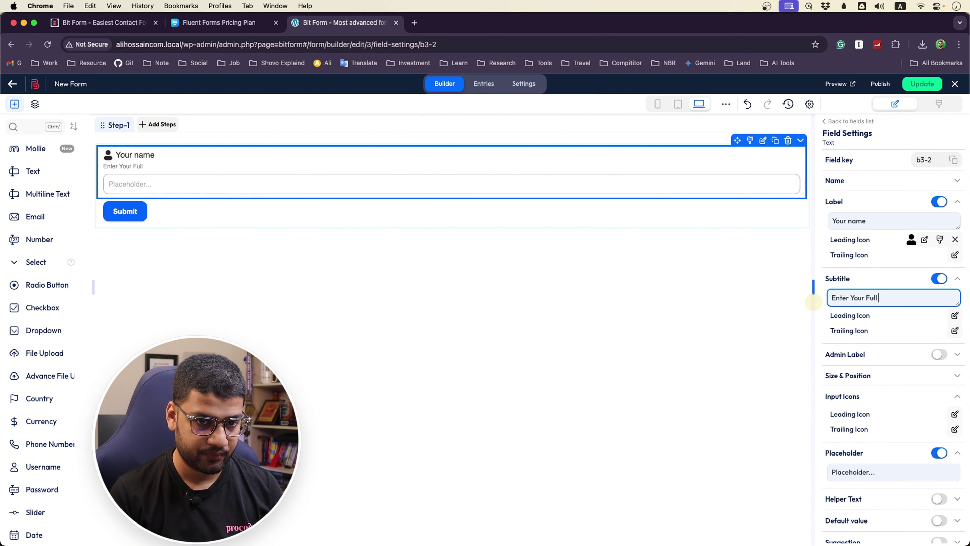
type(" Name")
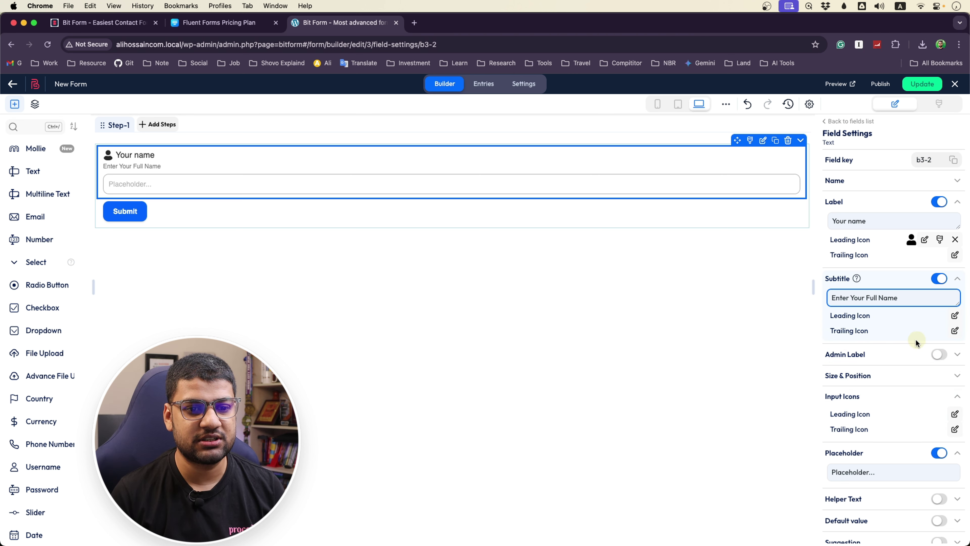
Turn on the Your name field's admin label and set it to 'Full Name'
left_click(937, 355)
left_click(877, 373)
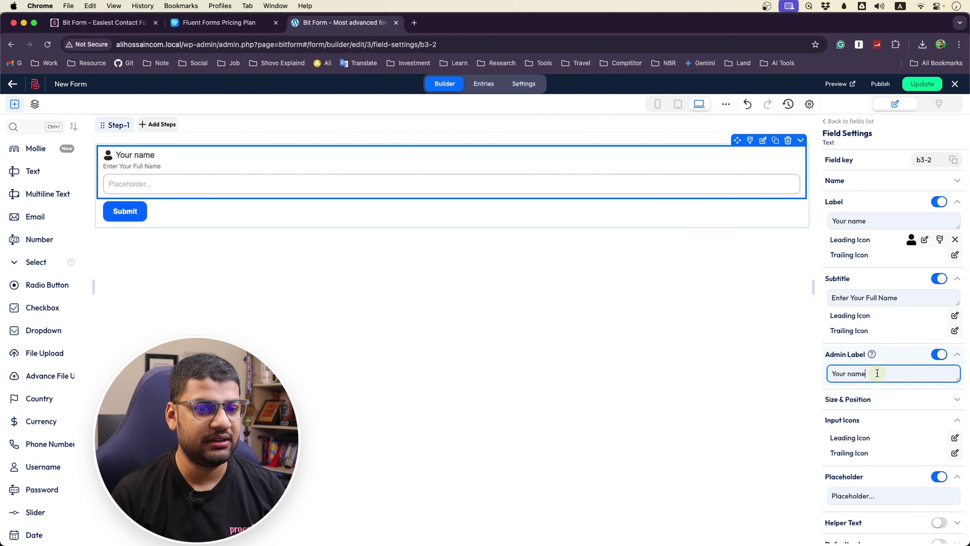
mouse_move(872, 354)
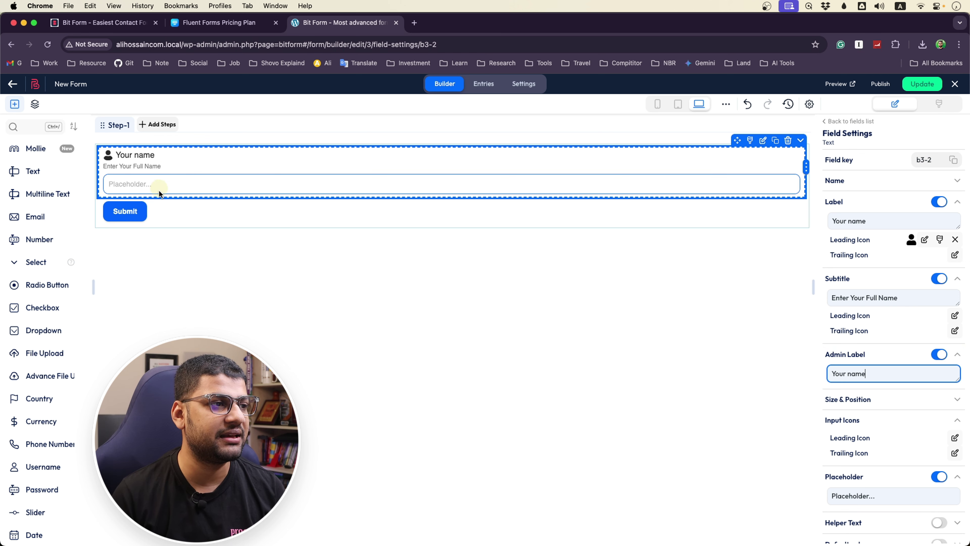
left_click(514, 284)
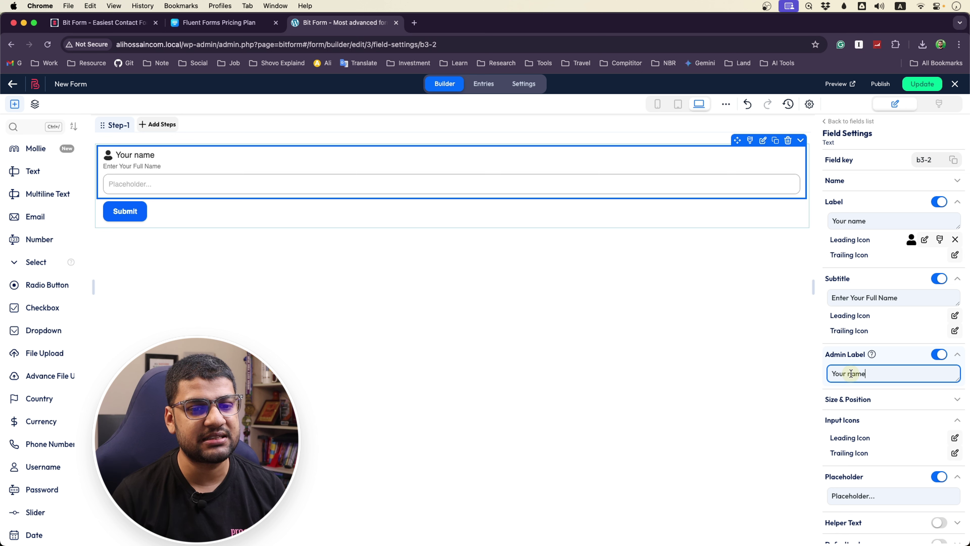
triple_click(869, 374)
type("Full")
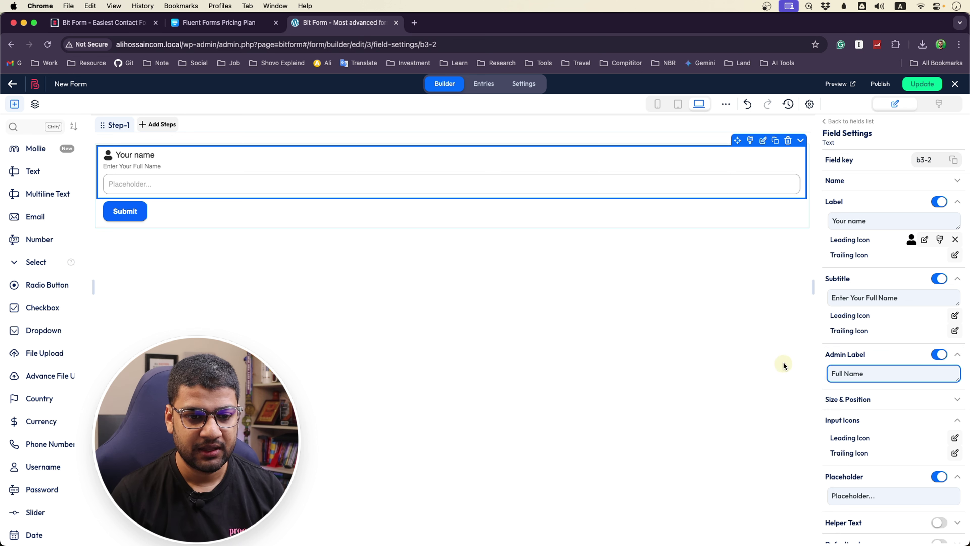
left_click(902, 402)
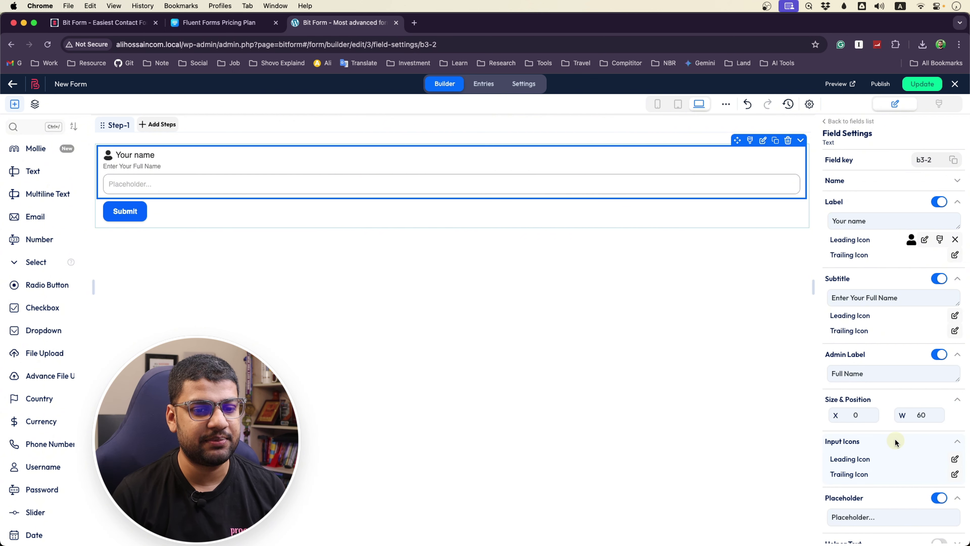
left_click(955, 400)
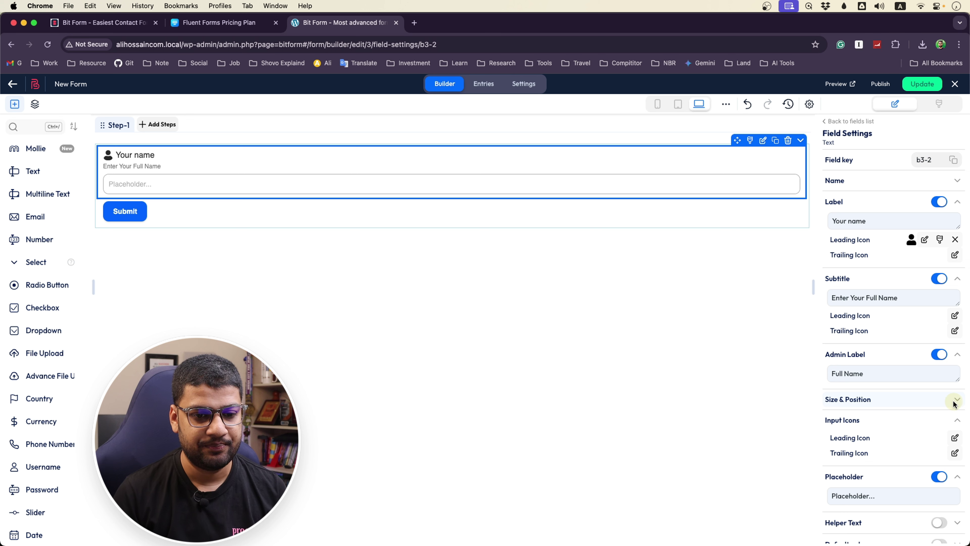
scroll(860, 421, "down", 3)
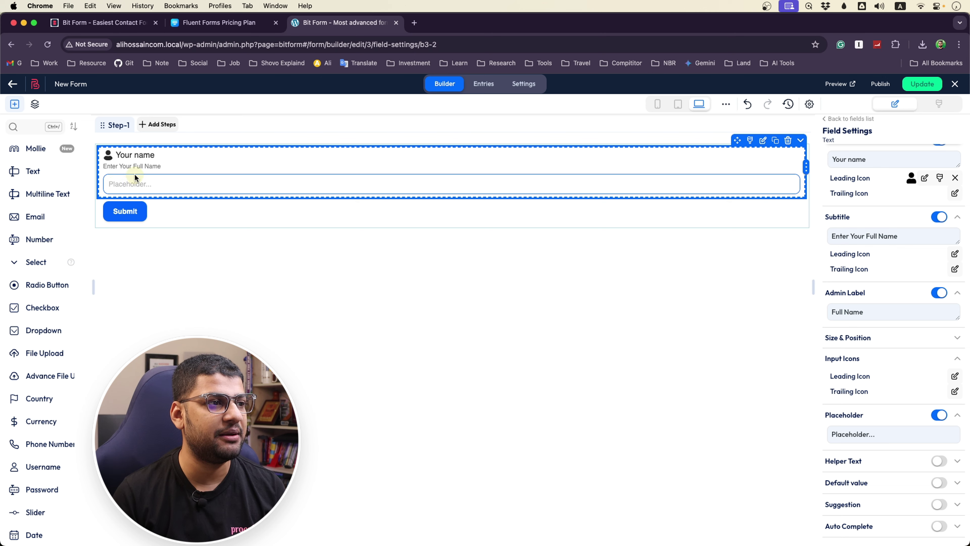
Open dribbble.com in a new browser tab
left_click(414, 23)
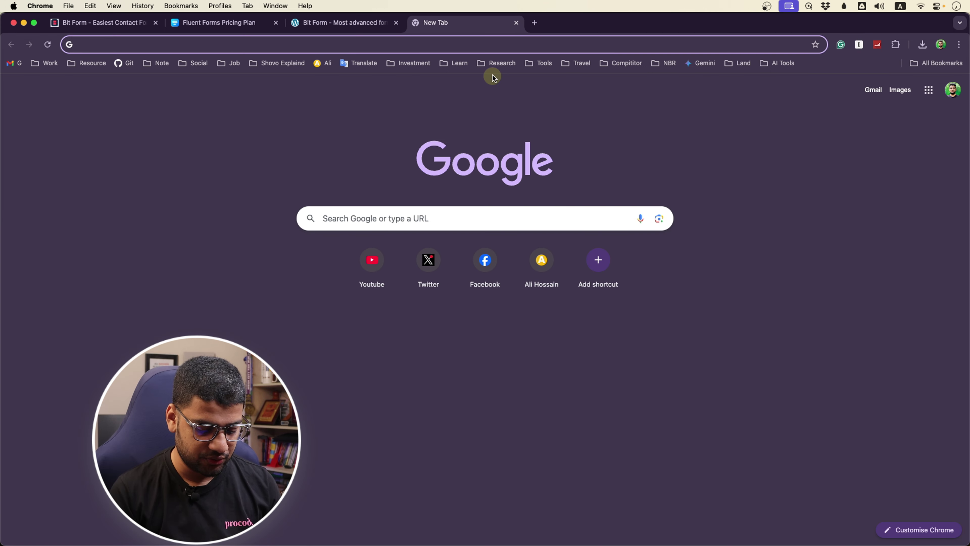
type("d")
key("Return")
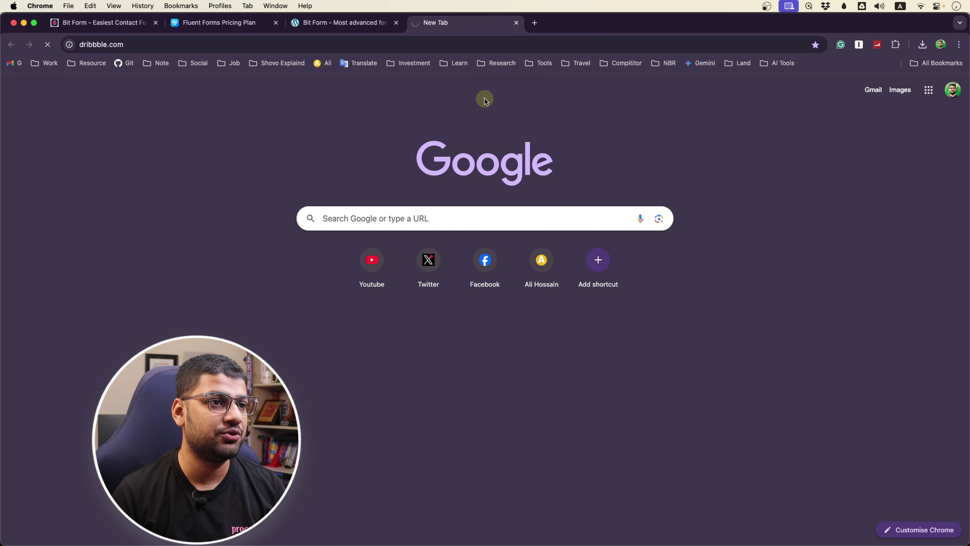
Search Google Images for 'contact form' and preview the Let's Chat and Jotform designs
left_click(534, 23)
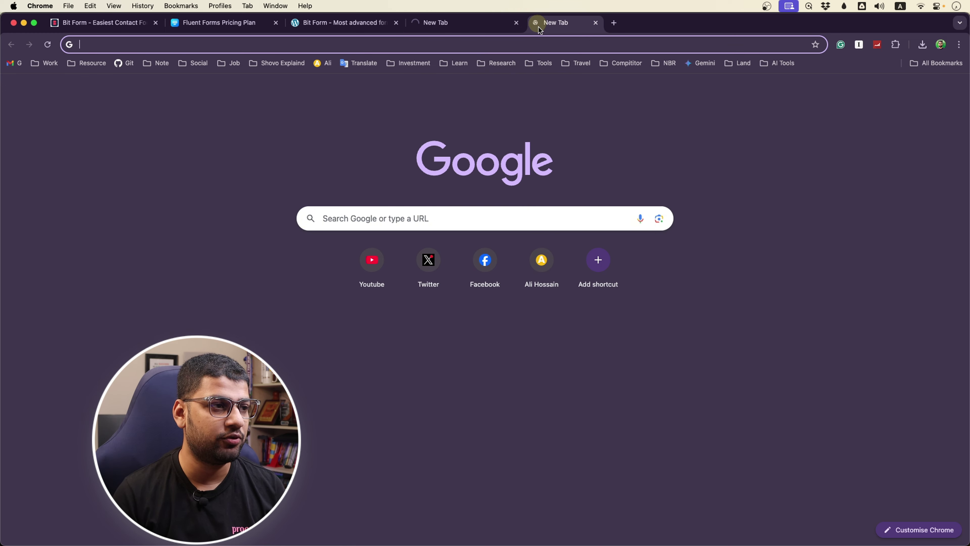
type("cont")
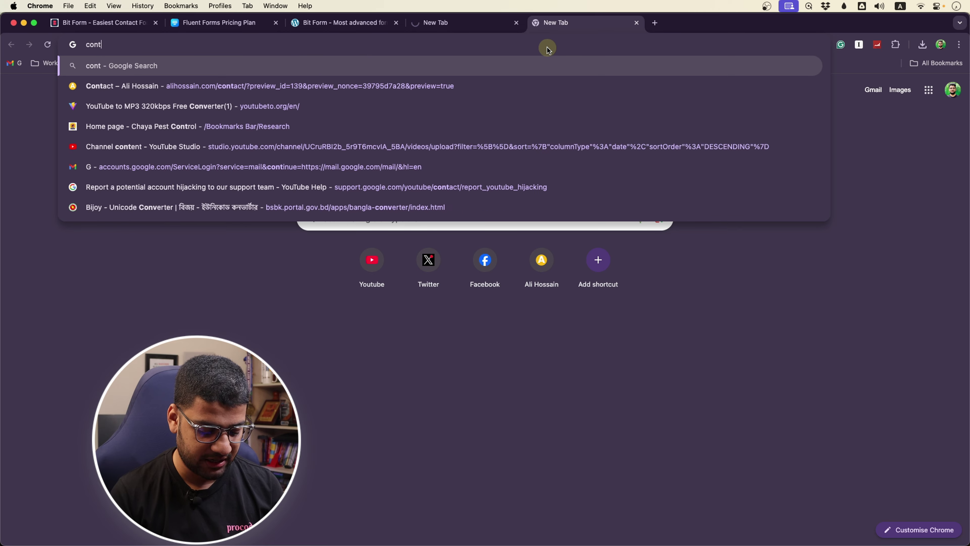
type("anct form")
key("Return")
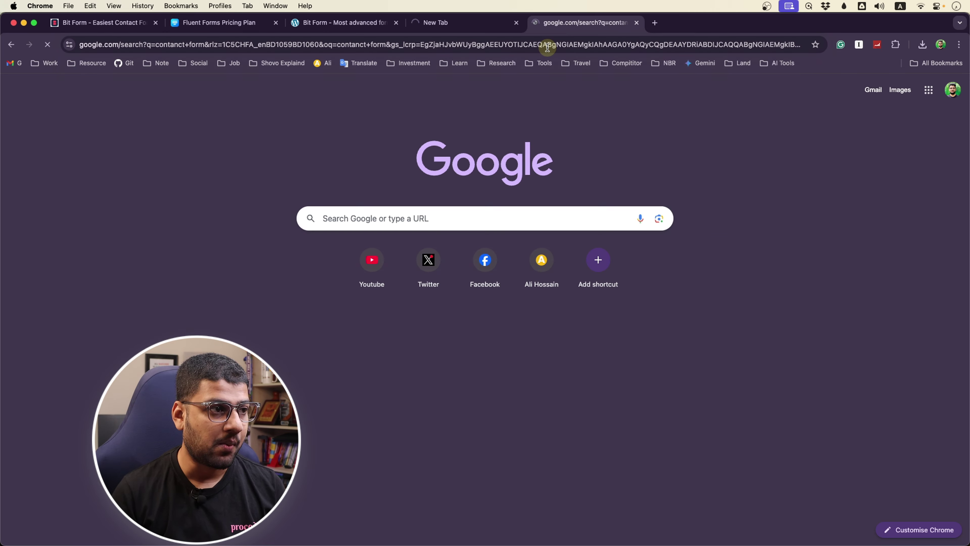
left_click(146, 132)
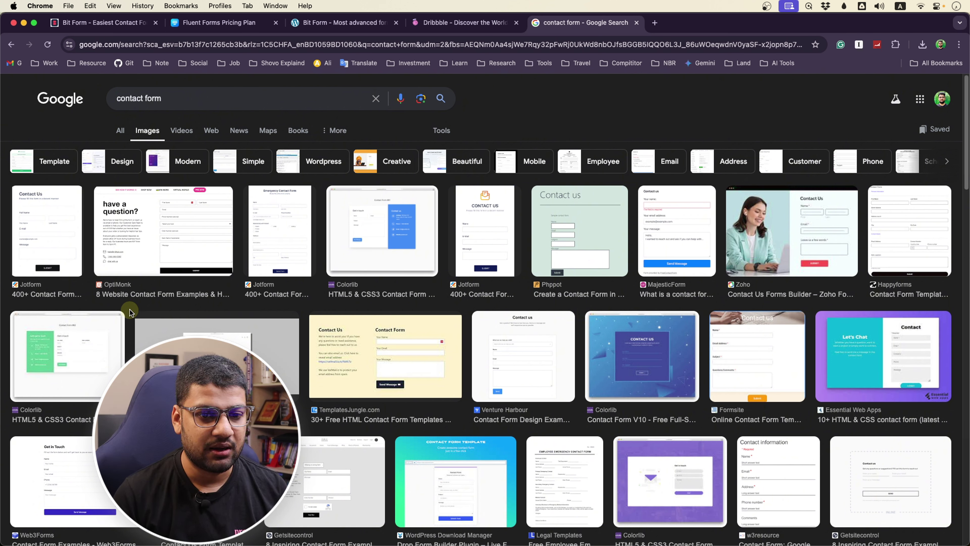
left_click(882, 355)
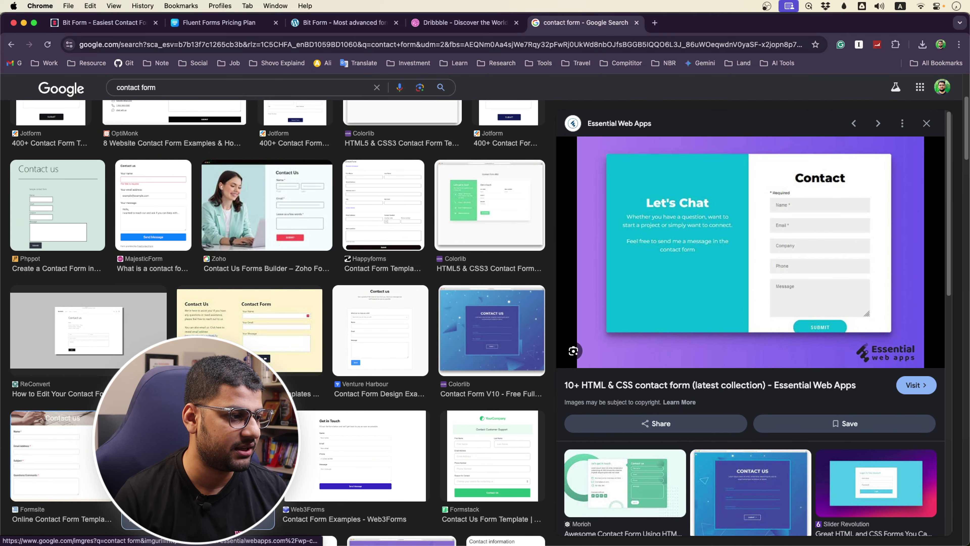
scroll(415, 372, "down", 15)
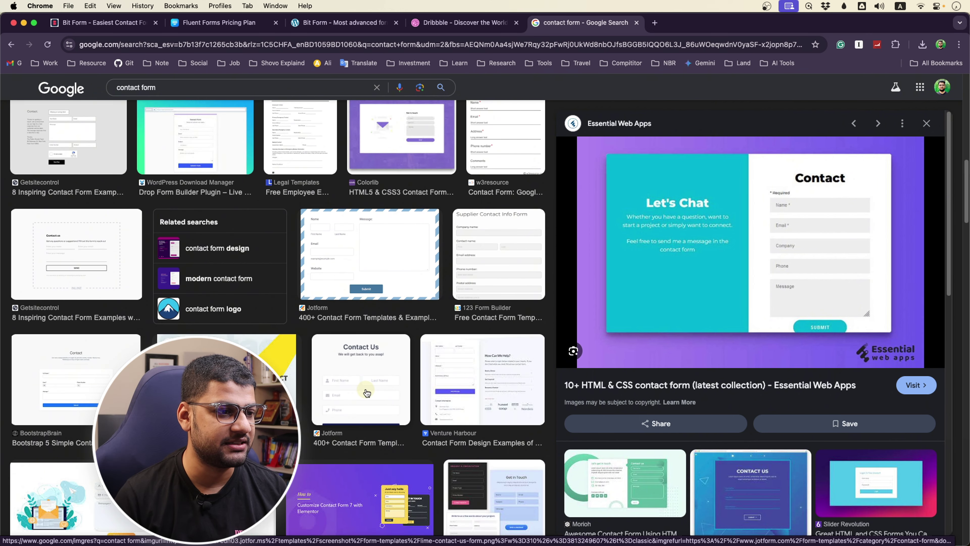
left_click(366, 390)
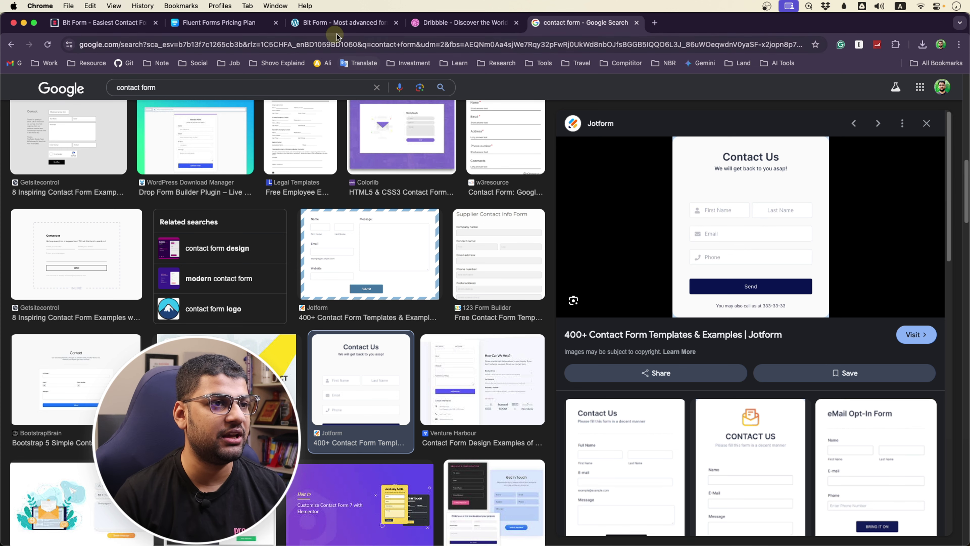
left_click(328, 24)
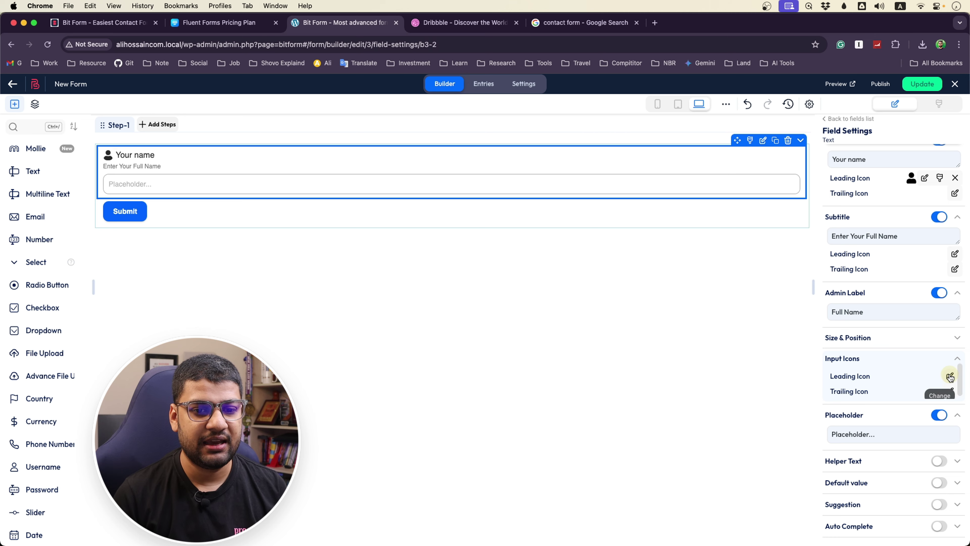
Set the Your name input's leading icon to the user-edit icon found by searching 'user'
left_click(950, 377)
left_click(367, 252)
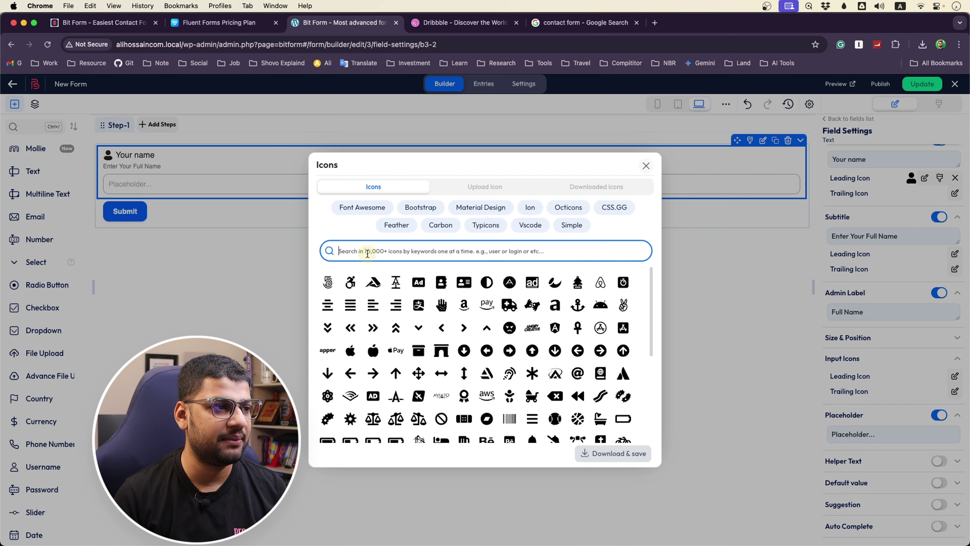
type("user")
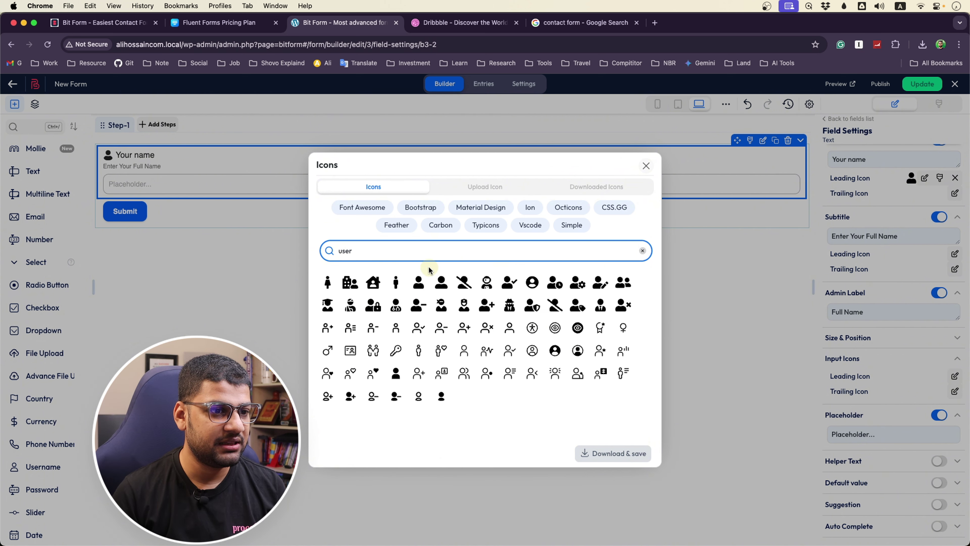
left_click(600, 281)
left_click(628, 453)
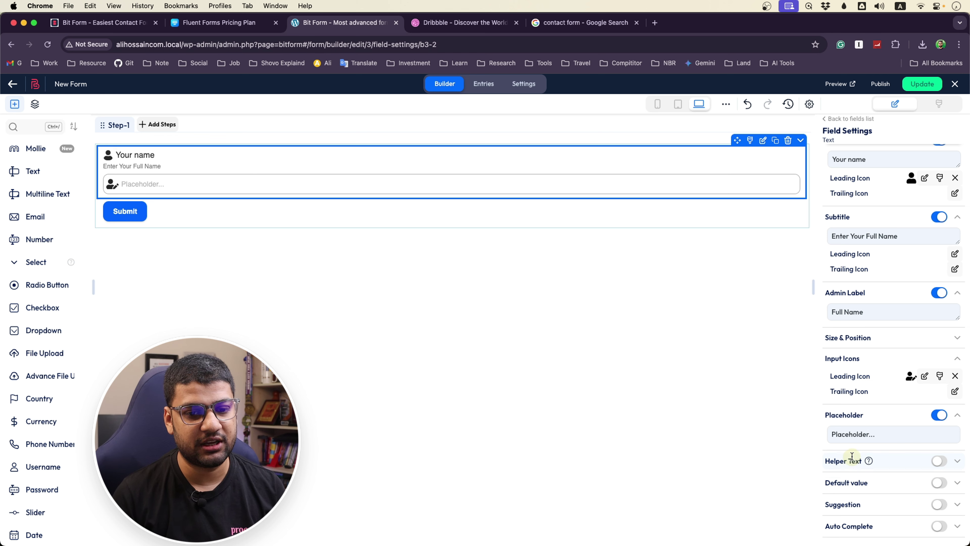
scroll(856, 455, "down", 5)
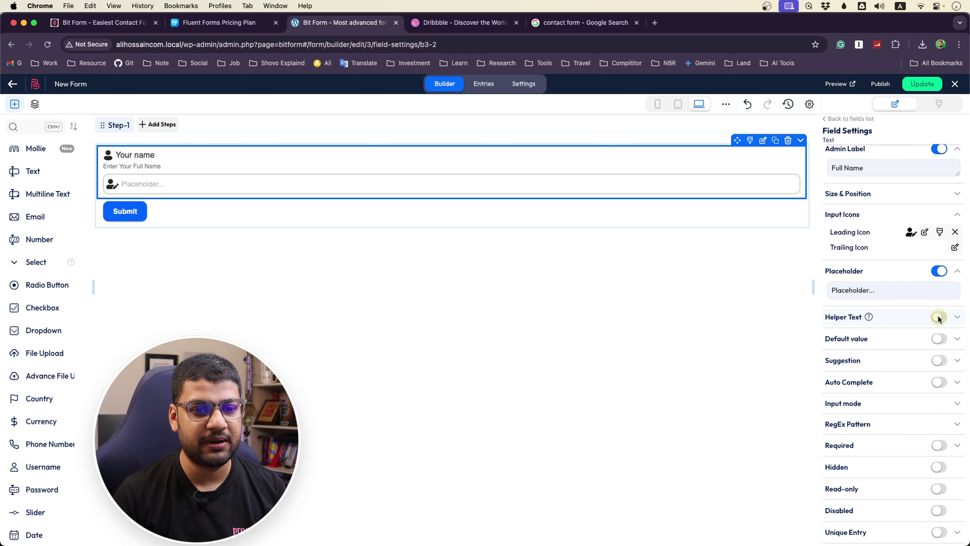
Try the Helper Text, Default value and Suggestion toggles, leaving each switched off
left_click(939, 316)
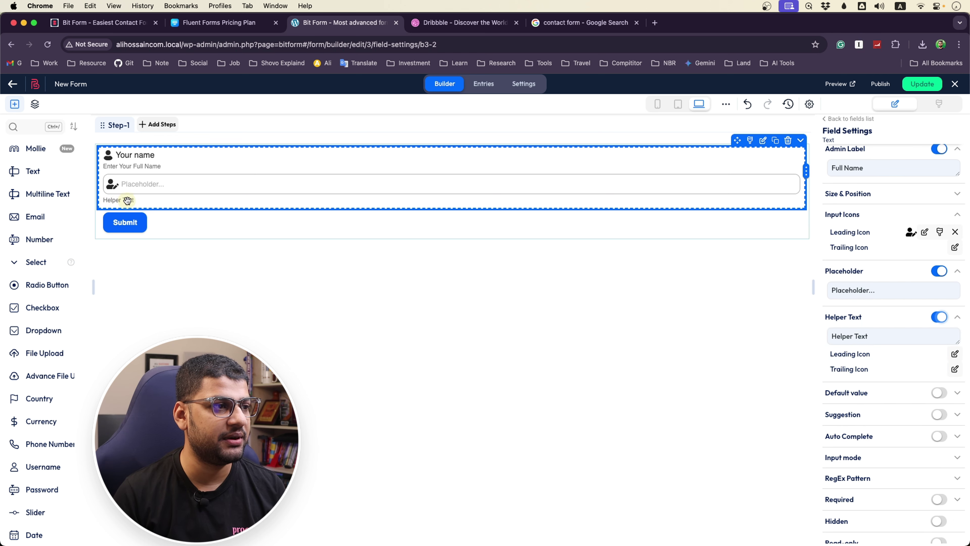
left_click(931, 320)
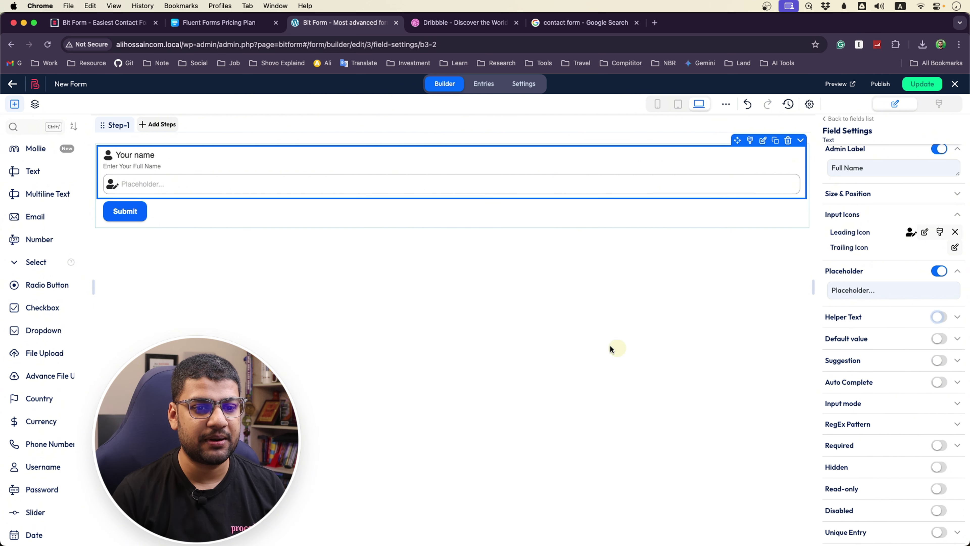
mouse_move(867, 360)
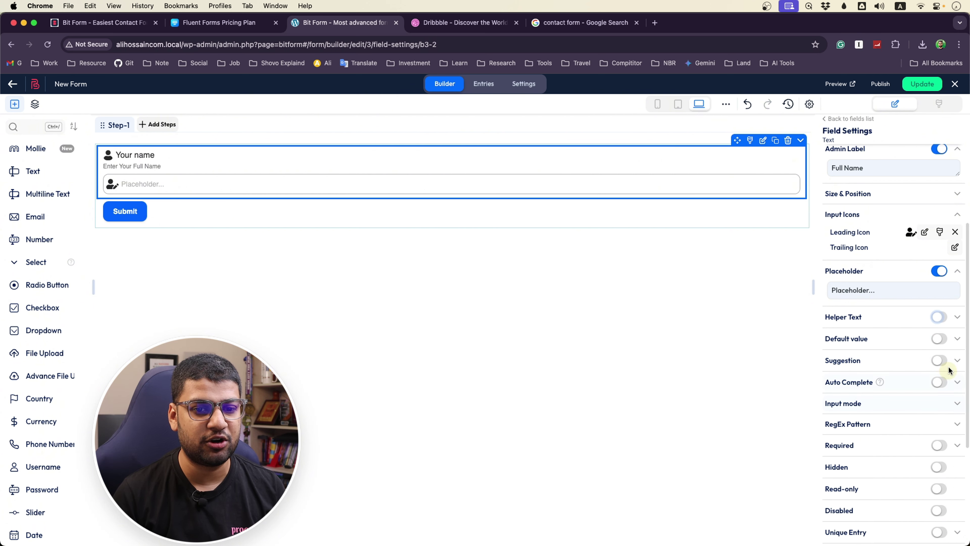
left_click(939, 339)
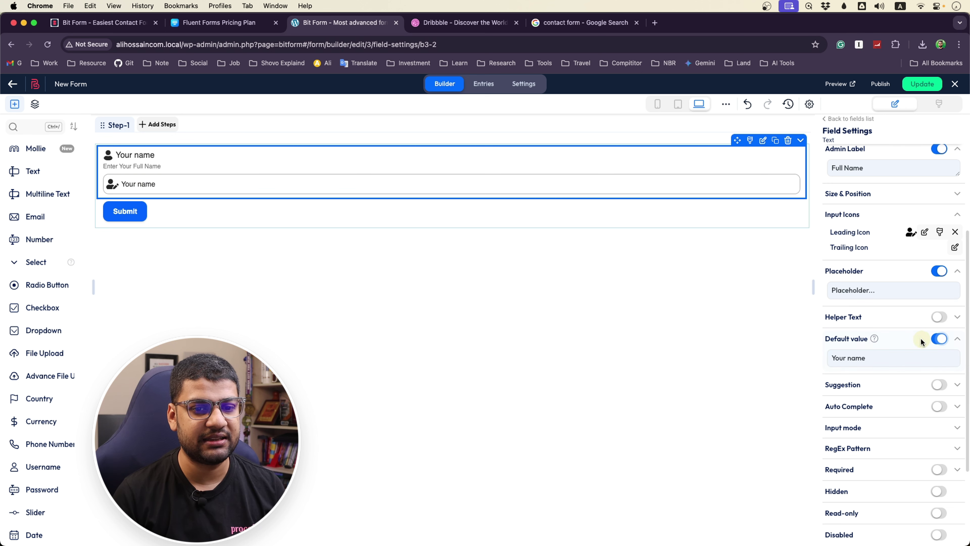
left_click(936, 340)
left_click(938, 360)
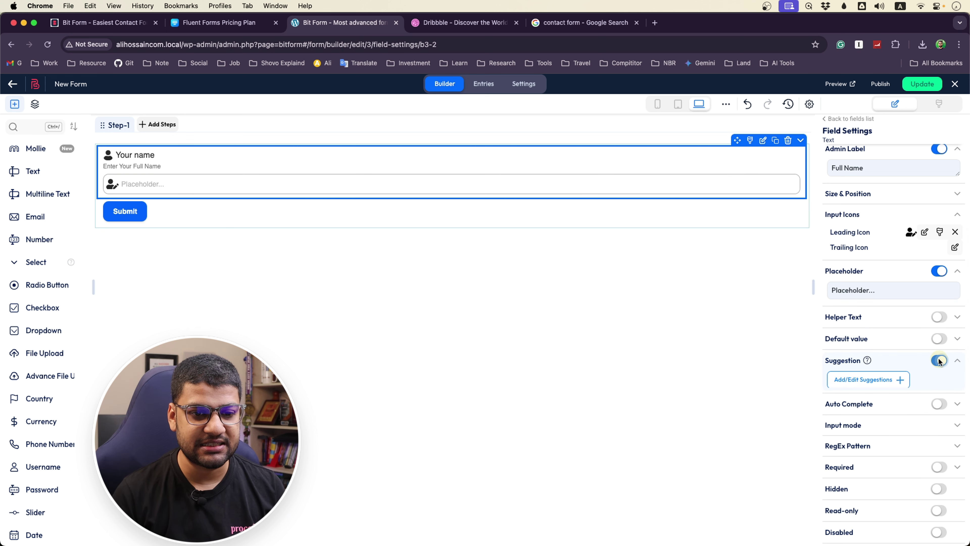
left_click(940, 360)
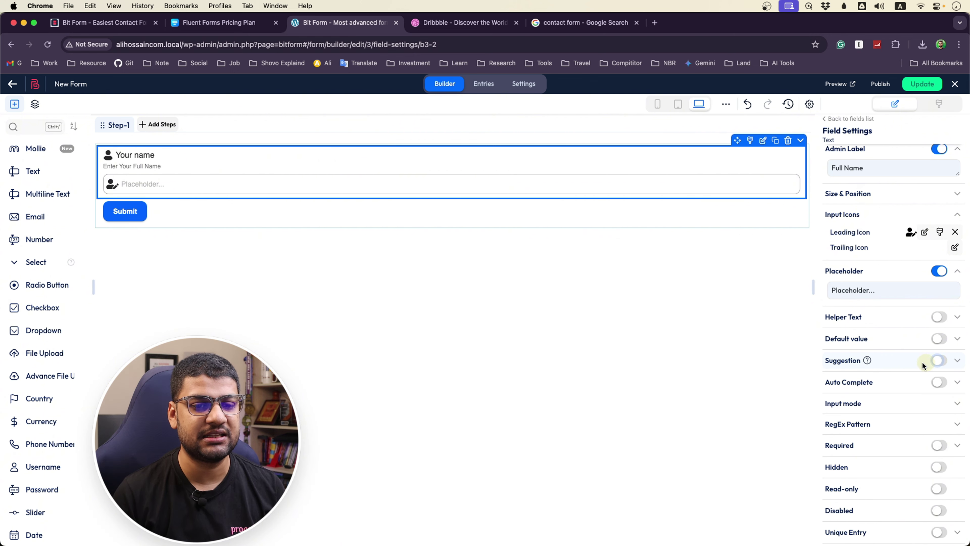
scroll(894, 371, "down", 2)
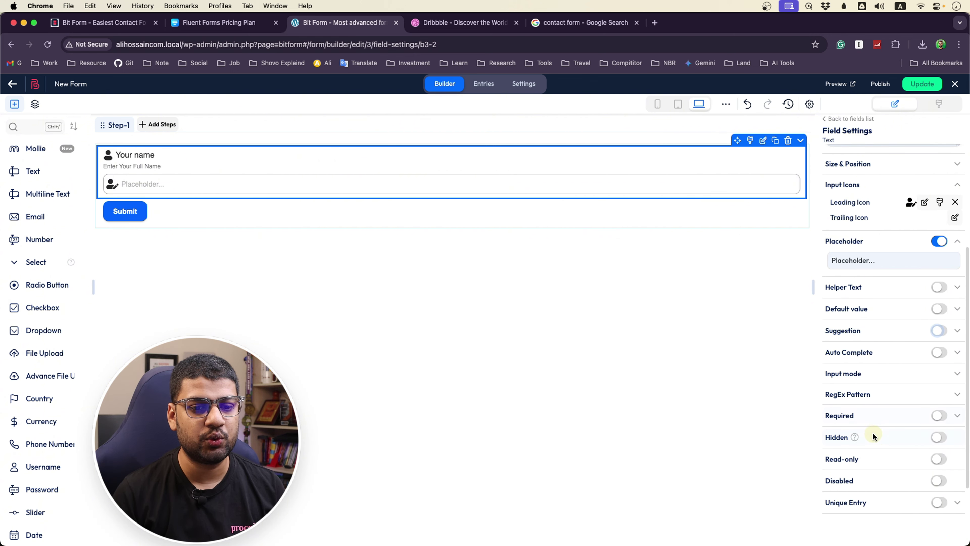
Make the Your name field required, leaving Read-only and Disabled off
left_click(939, 414)
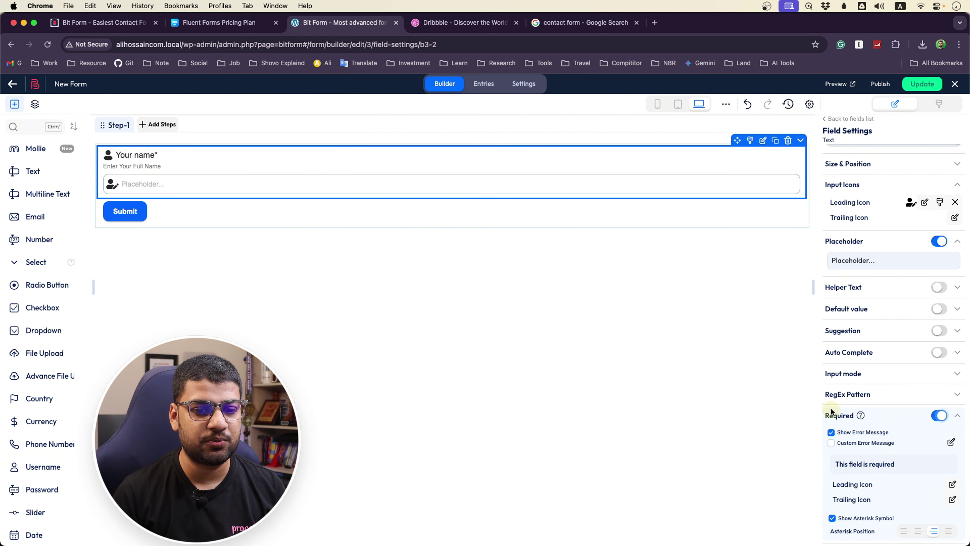
scroll(831, 407, "down", 5)
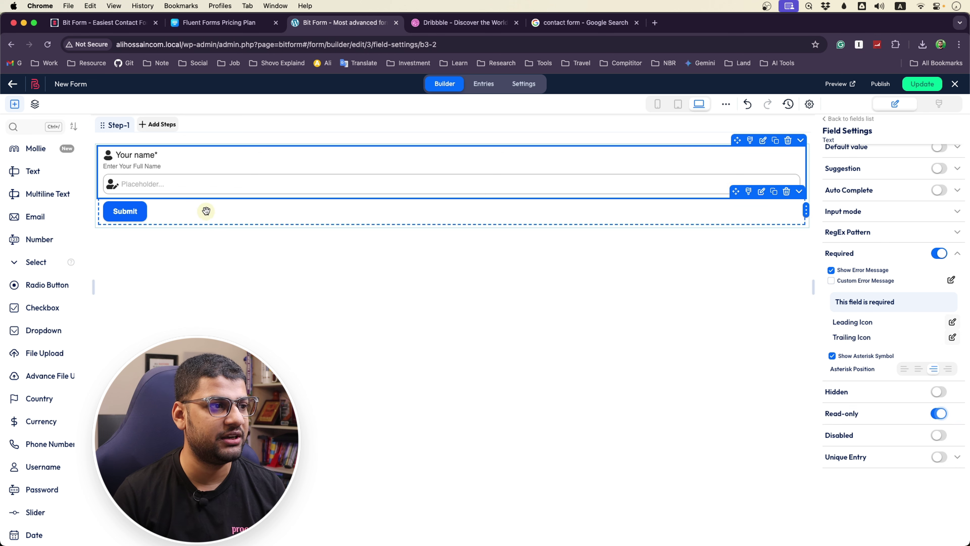
left_click(175, 184)
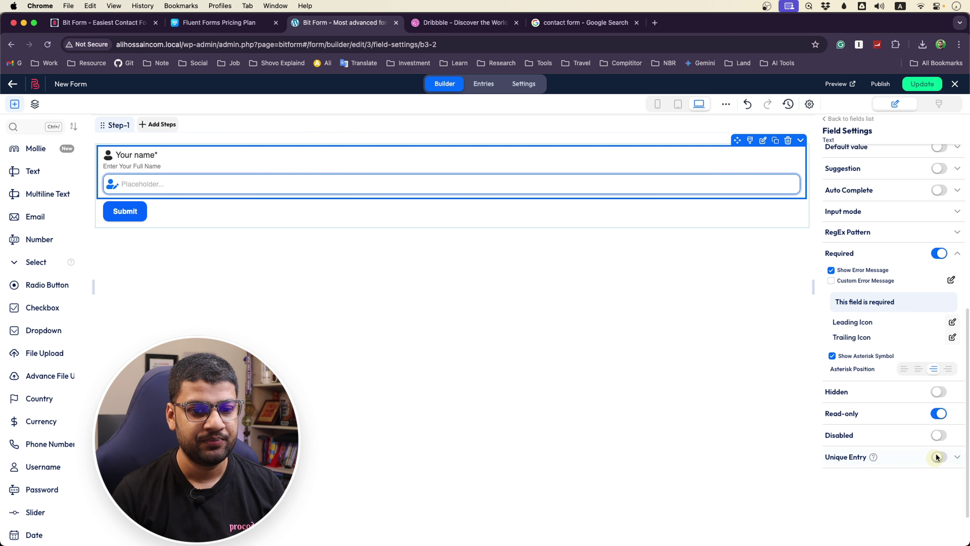
left_click(939, 414)
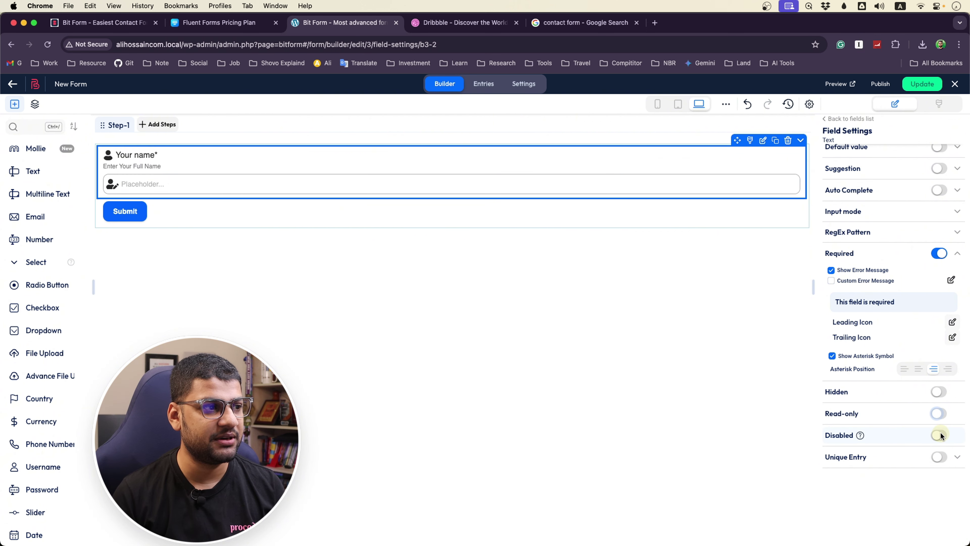
left_click(940, 434)
left_click(940, 435)
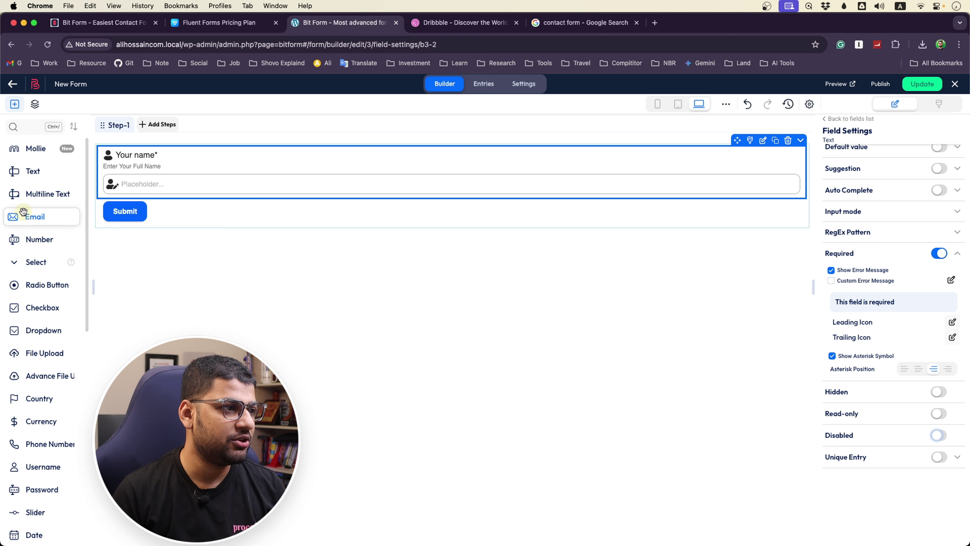
Add an Email field below Your name and relabel it 'Your Email'
left_click_drag(31, 216, 163, 224)
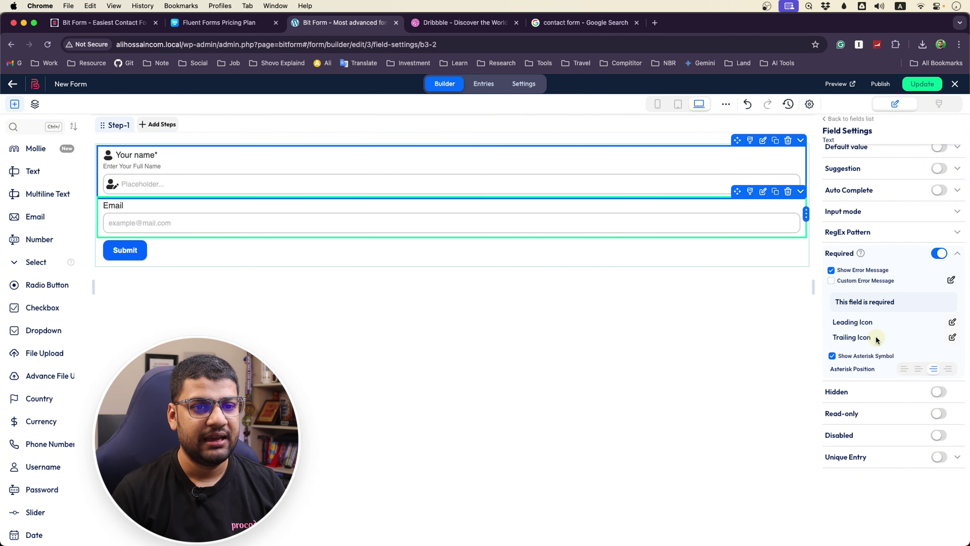
scroll(872, 331, "up", 10)
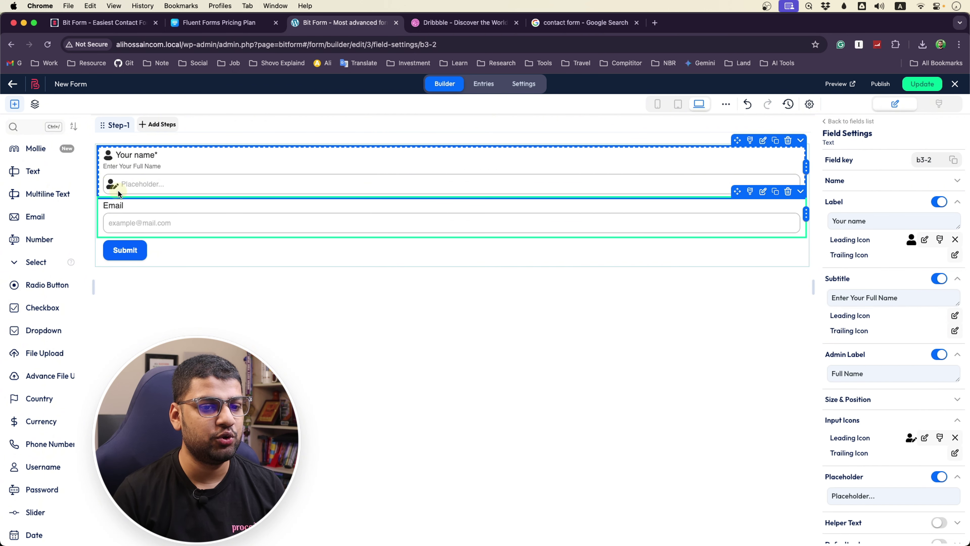
left_click(955, 437)
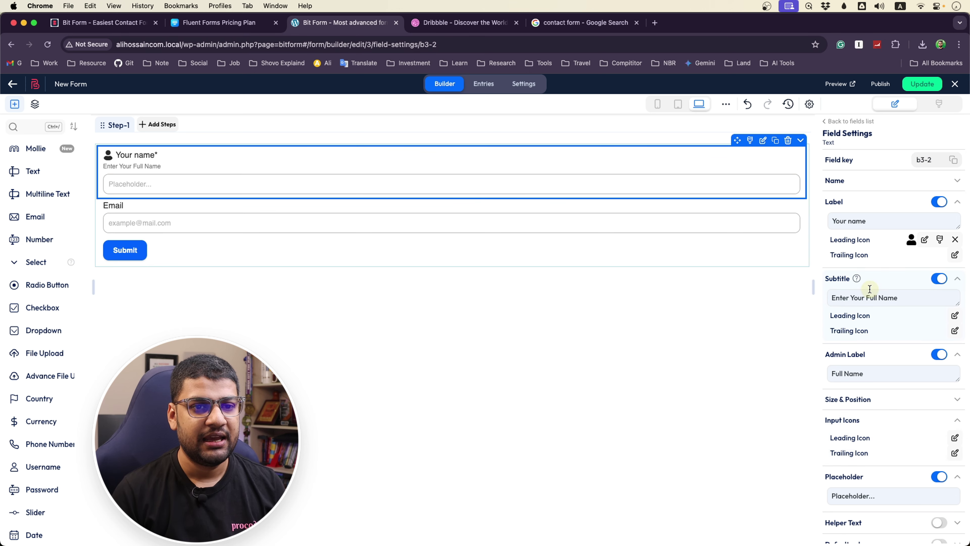
left_click(230, 238)
left_click(231, 223)
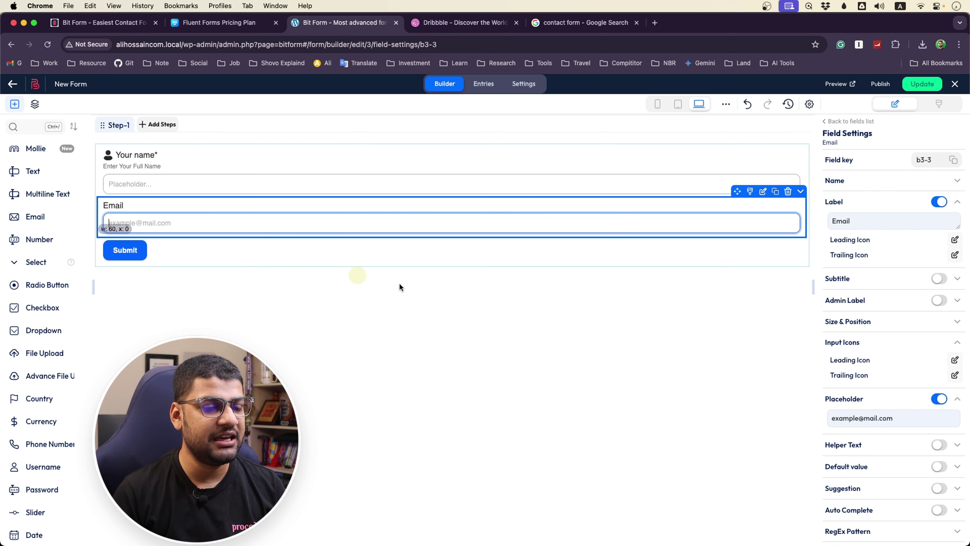
left_click_drag(890, 220, 827, 221)
type("Your")
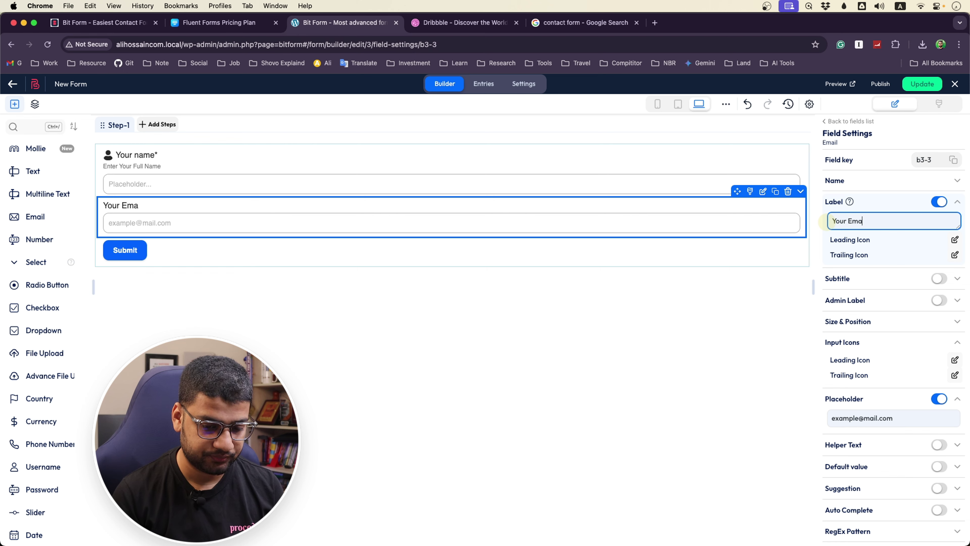
Give the Your Email label a solid envelope leading icon
left_click(955, 240)
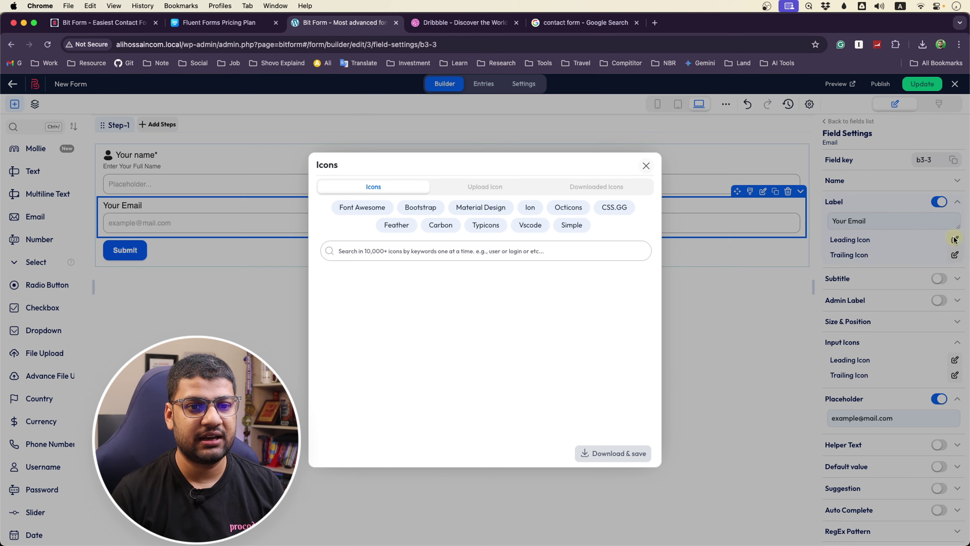
left_click(425, 254)
type("envelope")
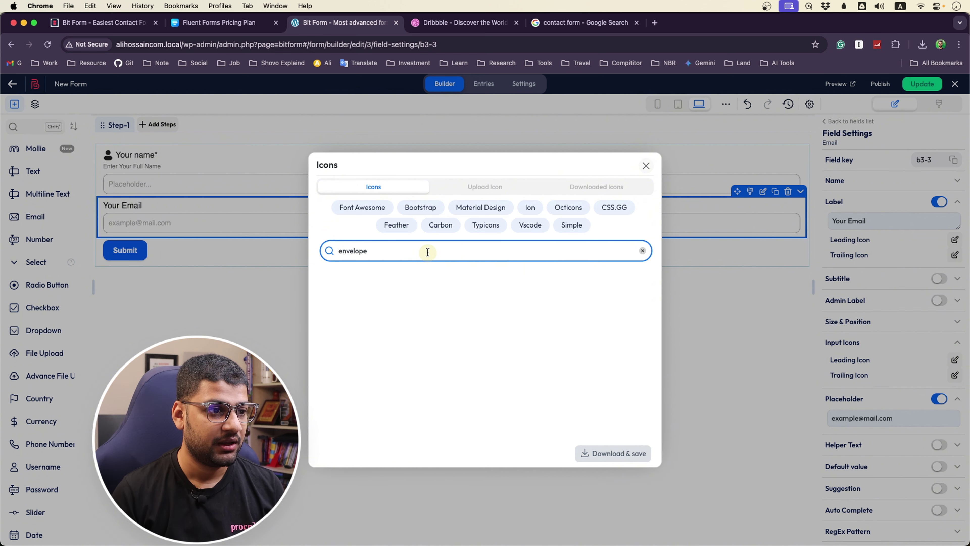
left_click(327, 282)
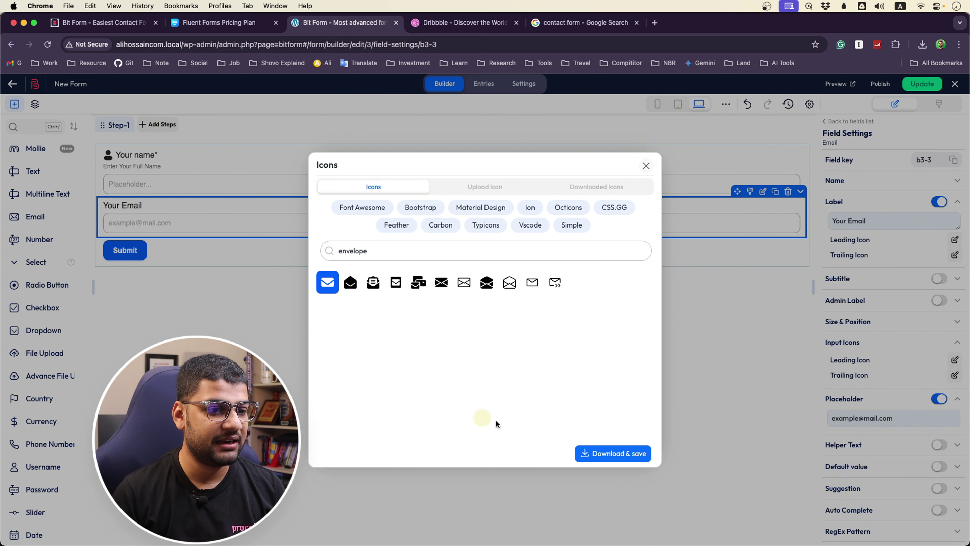
left_click(629, 455)
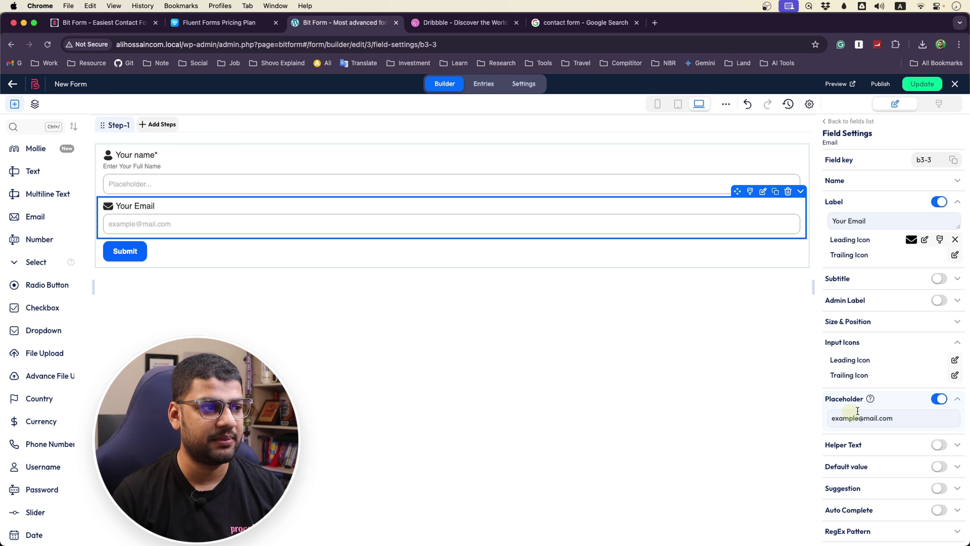
Turn on the email field's helper text and set it to 'We do not spam'
scroll(870, 410, "down", 3)
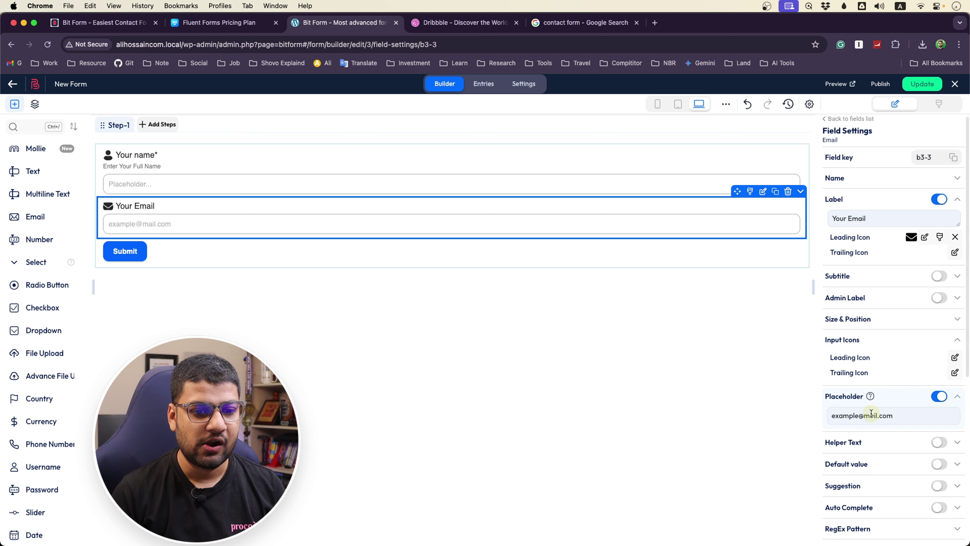
scroll(869, 405, "down", 10)
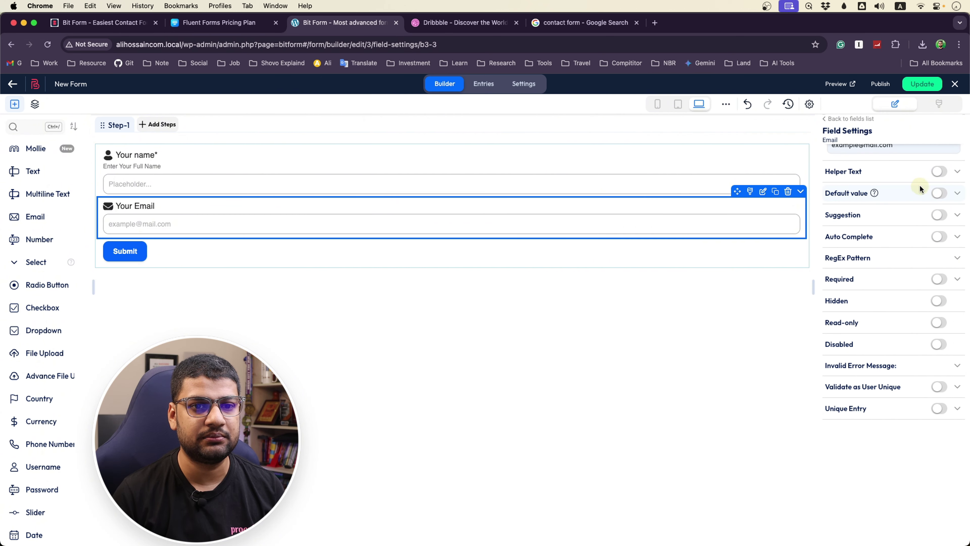
left_click(938, 171)
left_click_drag(874, 191, 829, 192)
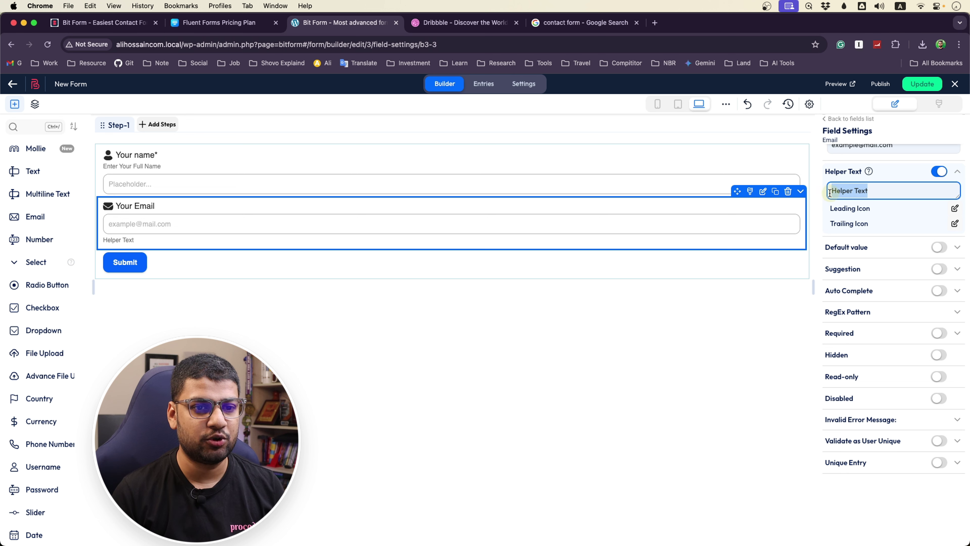
type("We do not spam")
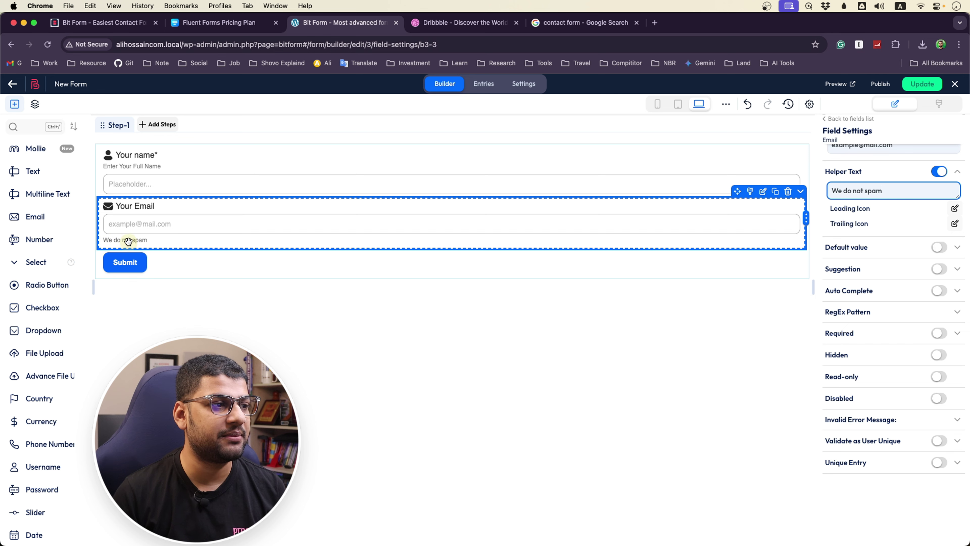
Place the circled exclamation icon, found by searching 'spam', before the helper text
left_click(955, 208)
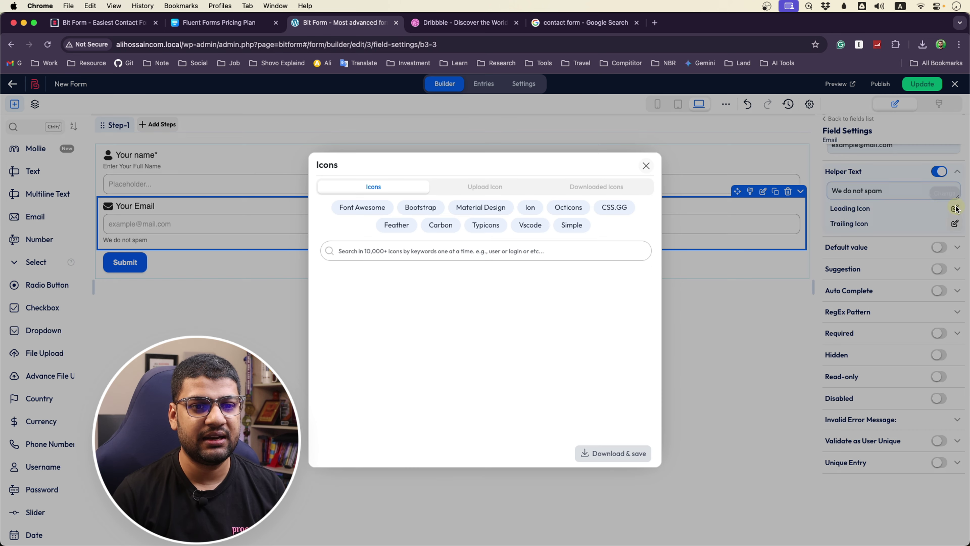
left_click(472, 250)
type("spam")
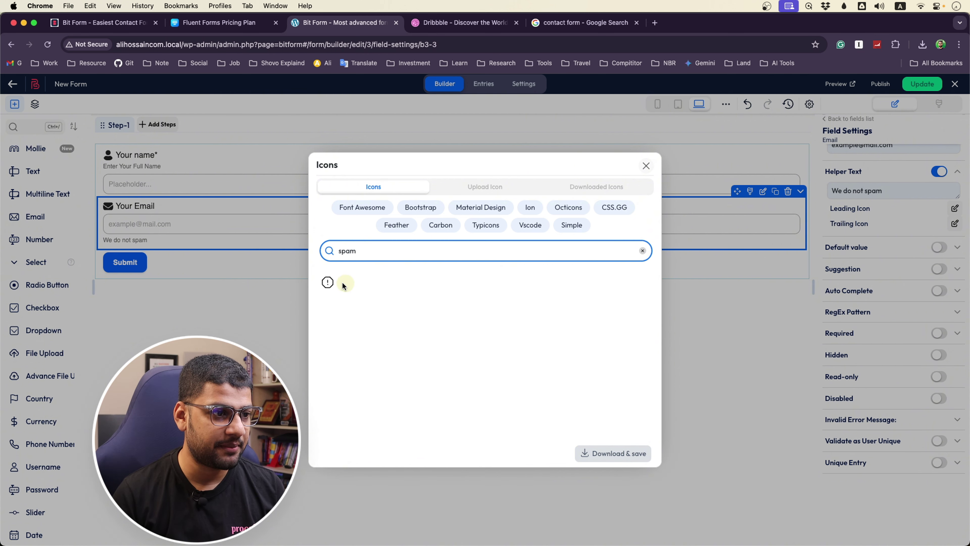
left_click(332, 283)
left_click(620, 454)
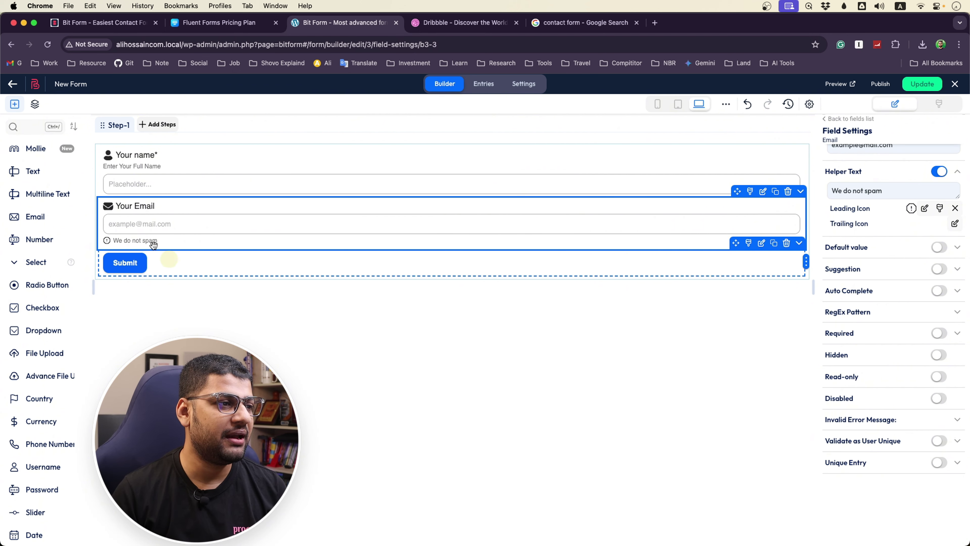
left_click(597, 21)
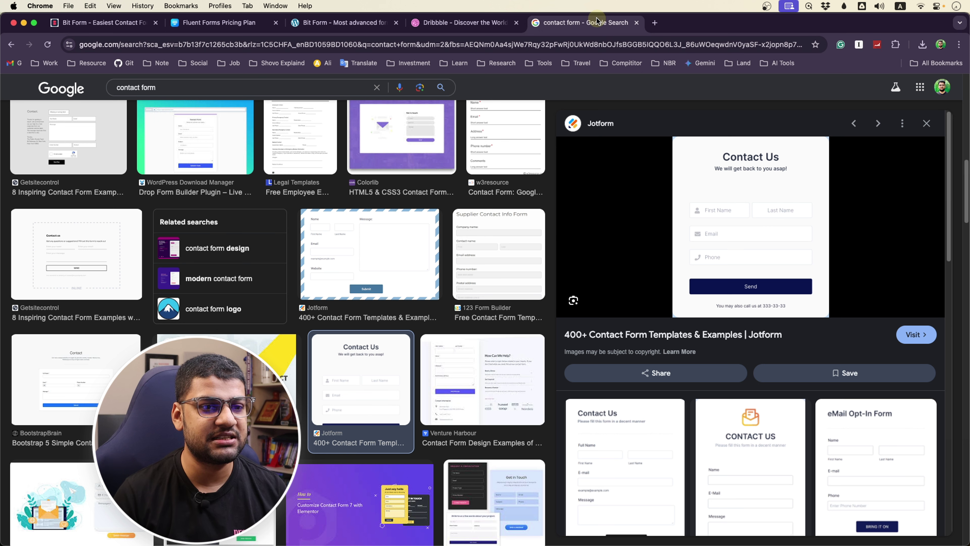
scroll(444, 227, "up", 5)
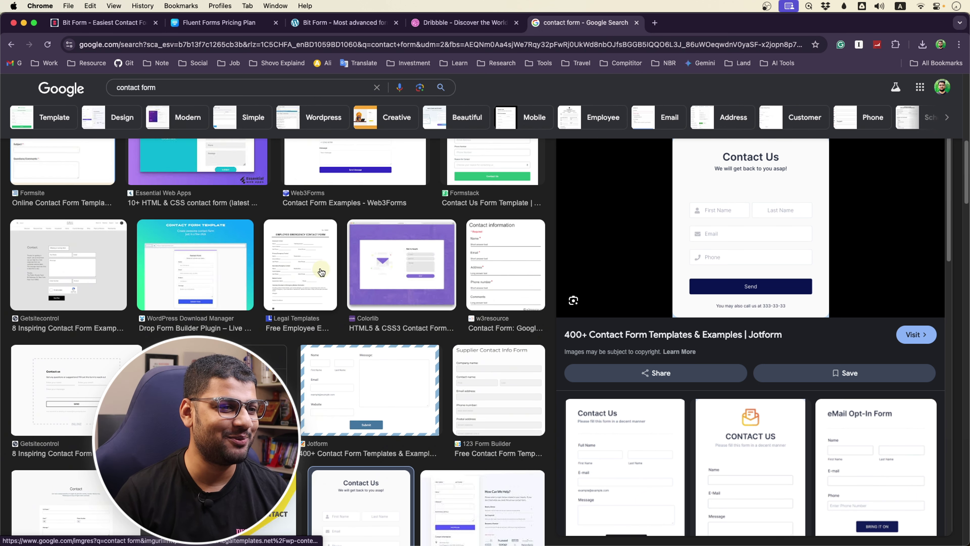
left_click(321, 271)
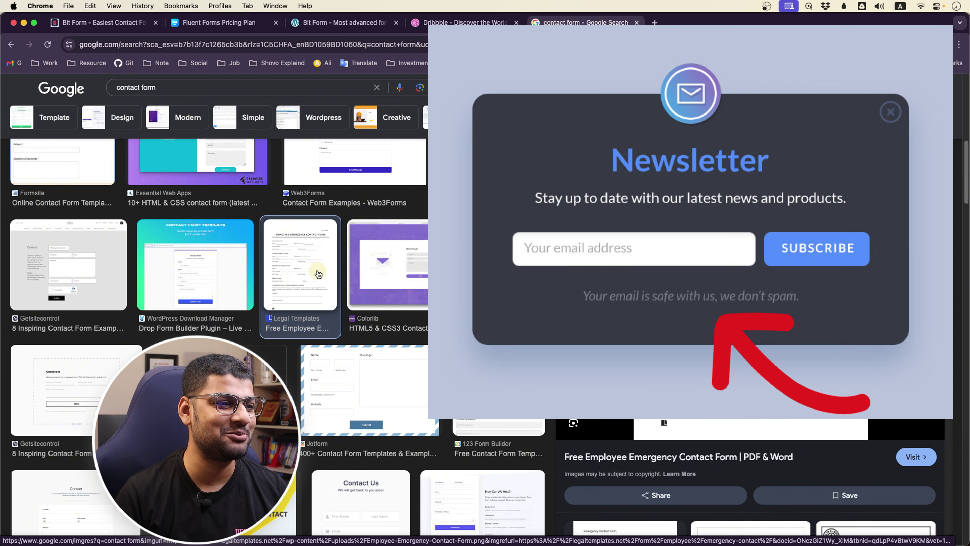
scroll(318, 274, "down", 6)
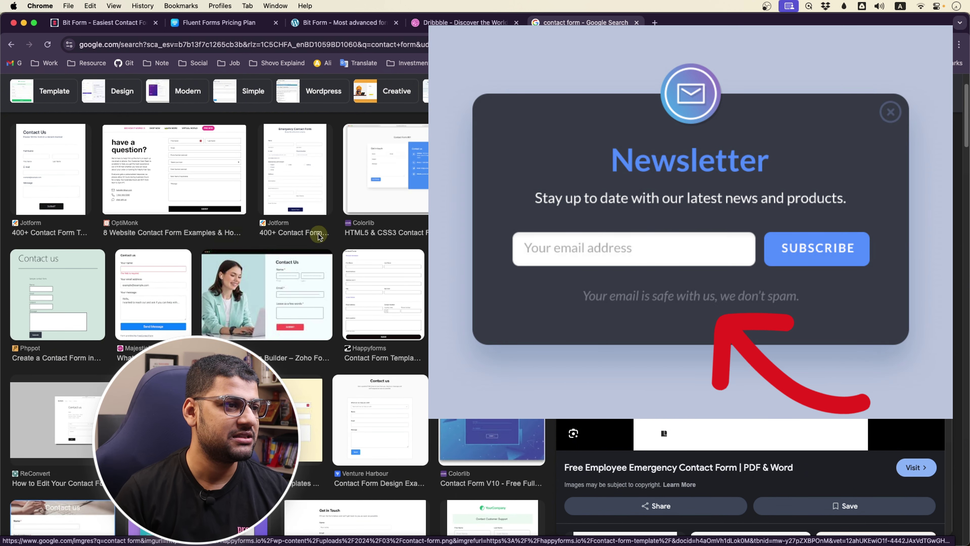
key("Left")
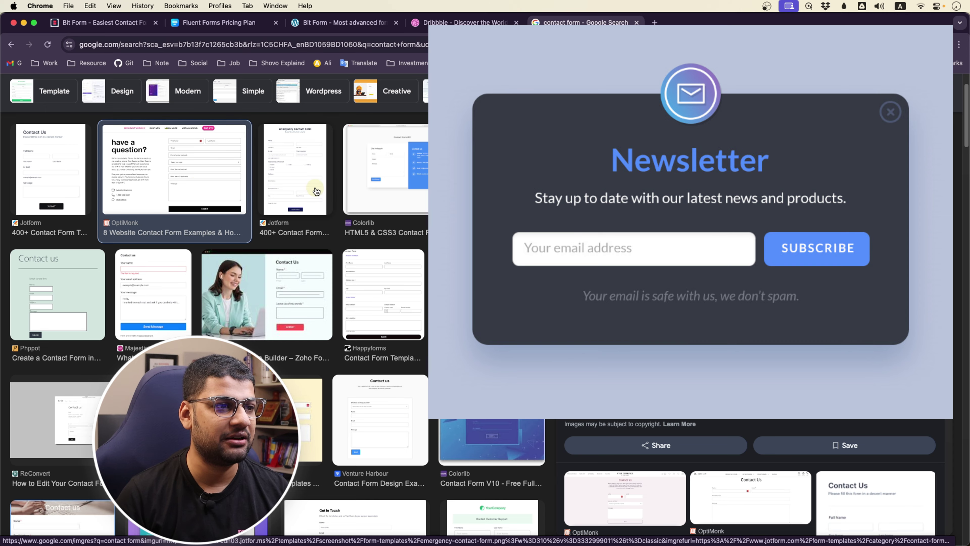
left_click(316, 191)
key("Left")
key("Left")
scroll(376, 331, "up", 2)
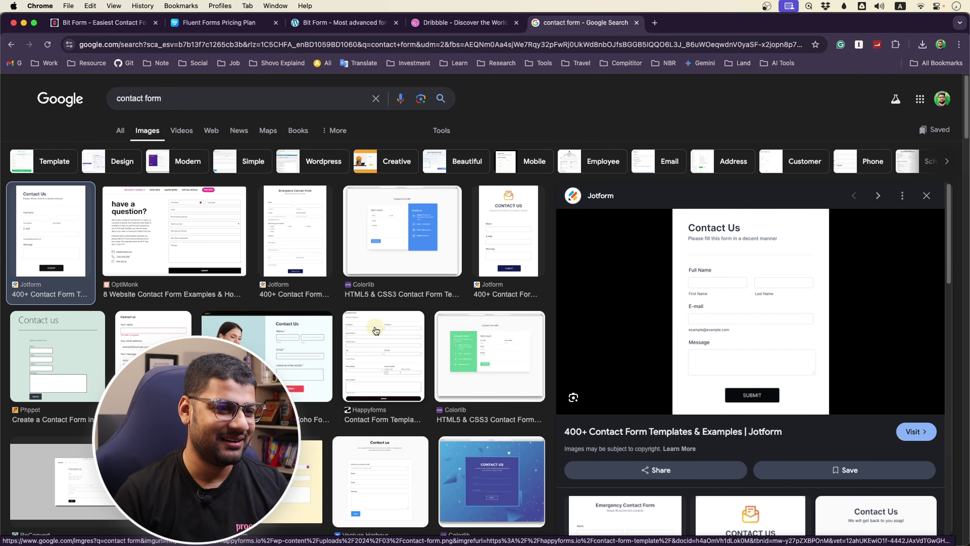
scroll(375, 326, "down", 10)
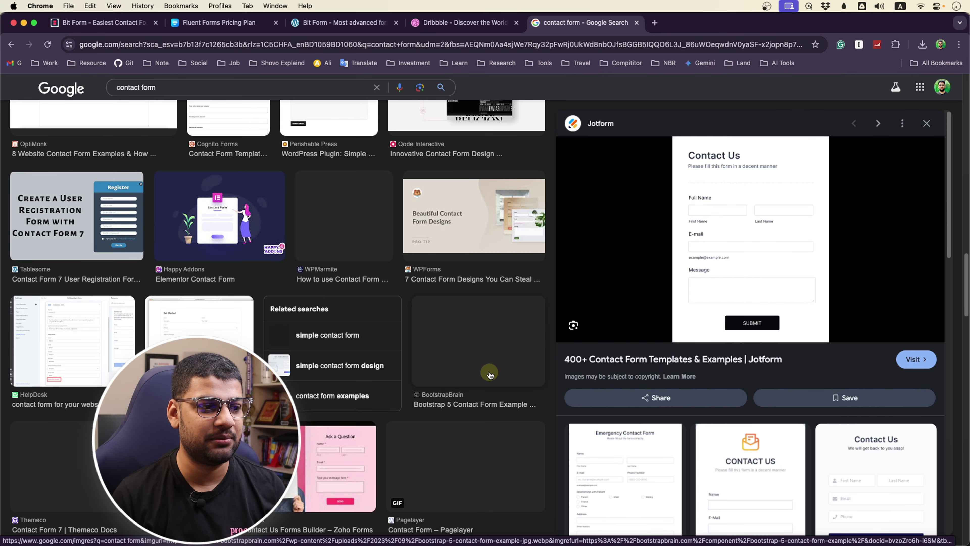
left_click(66, 357)
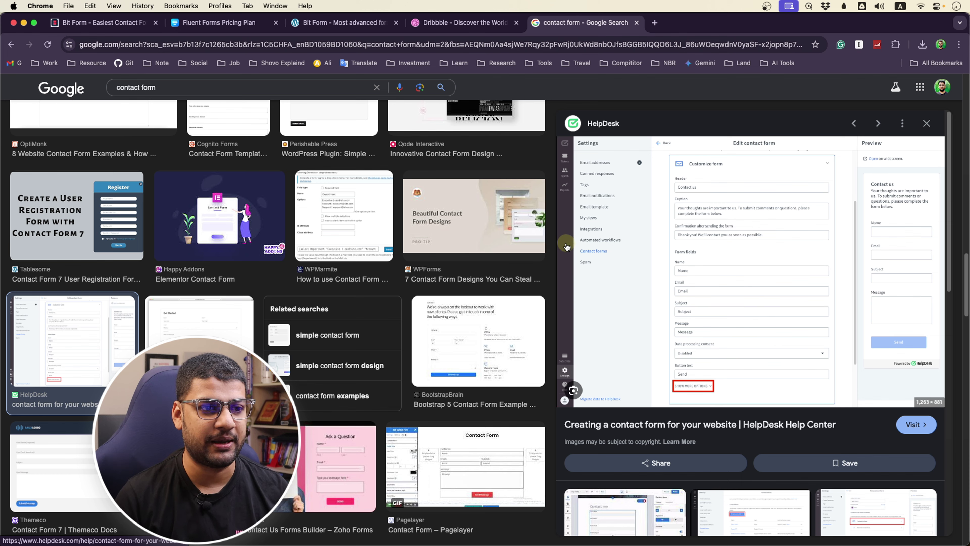
scroll(565, 243, "up", 5)
left_click(396, 17)
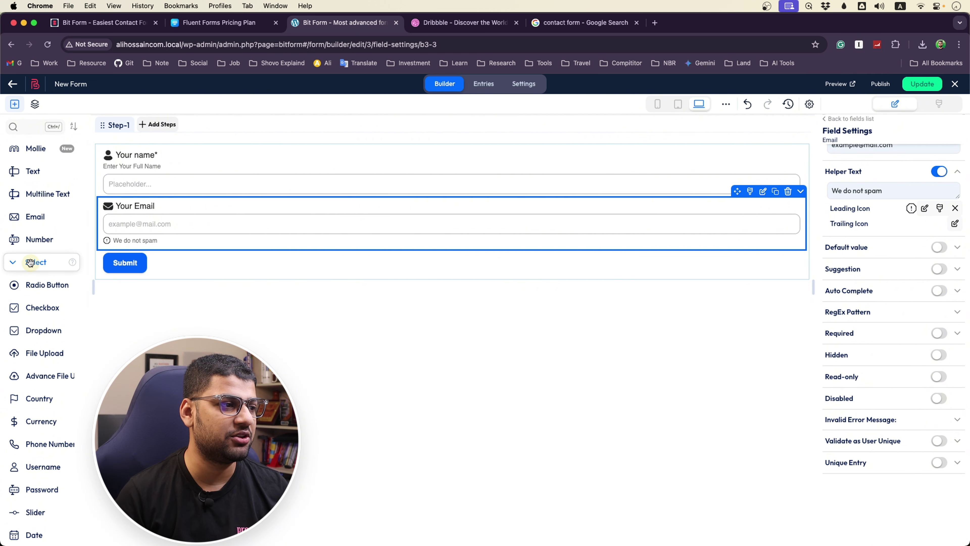
Add a Radio Button field below Your Email and label it 'Gender'
left_click_drag(37, 285, 208, 264)
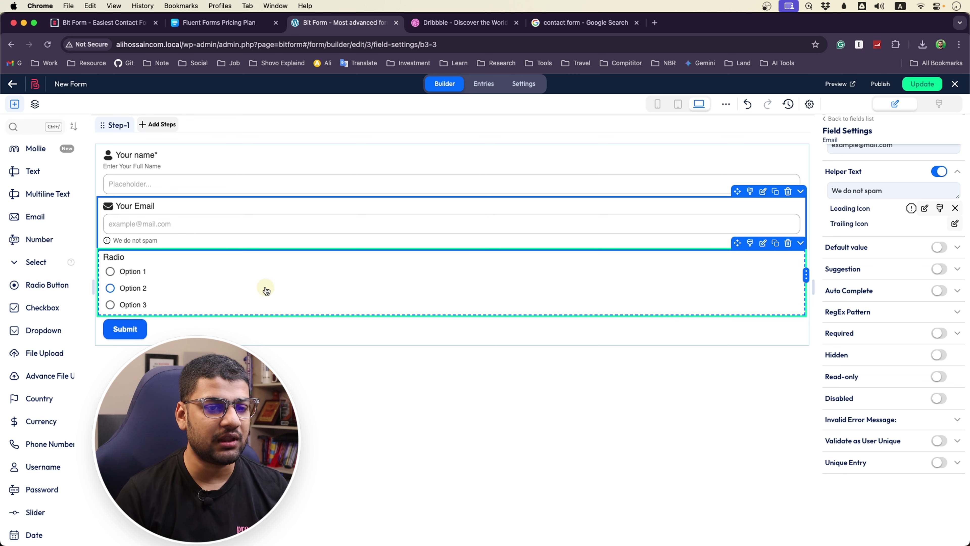
left_click(356, 277)
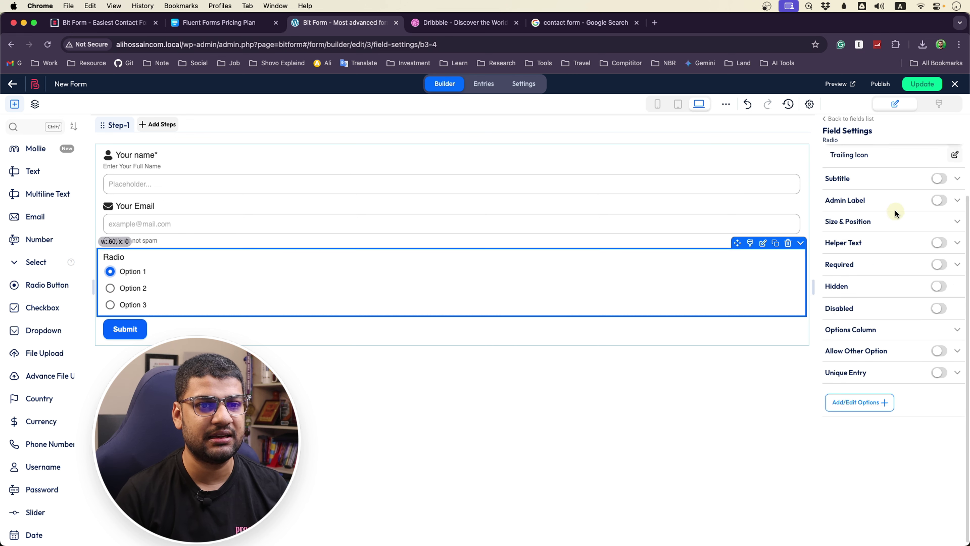
scroll(894, 212, "up", 3)
left_click_drag(855, 221, 824, 223)
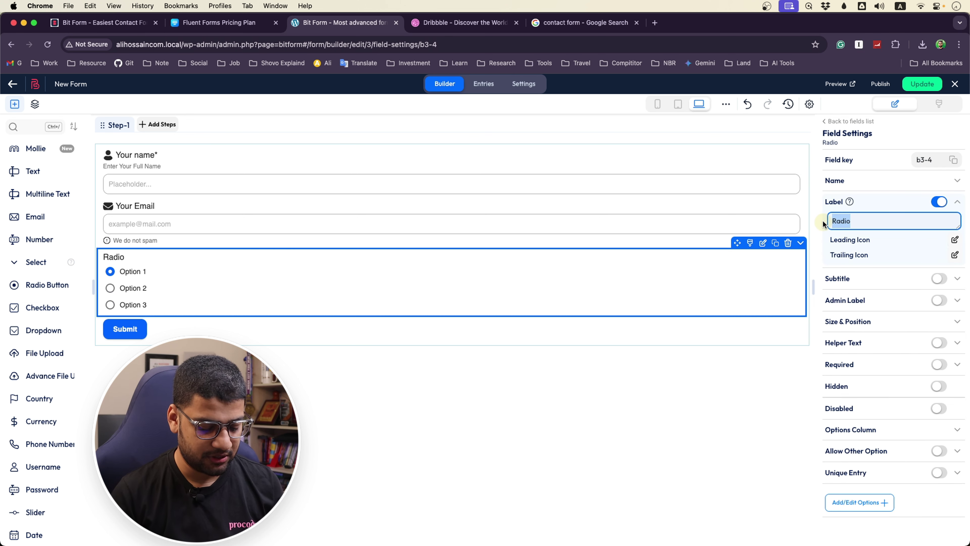
type("Gender")
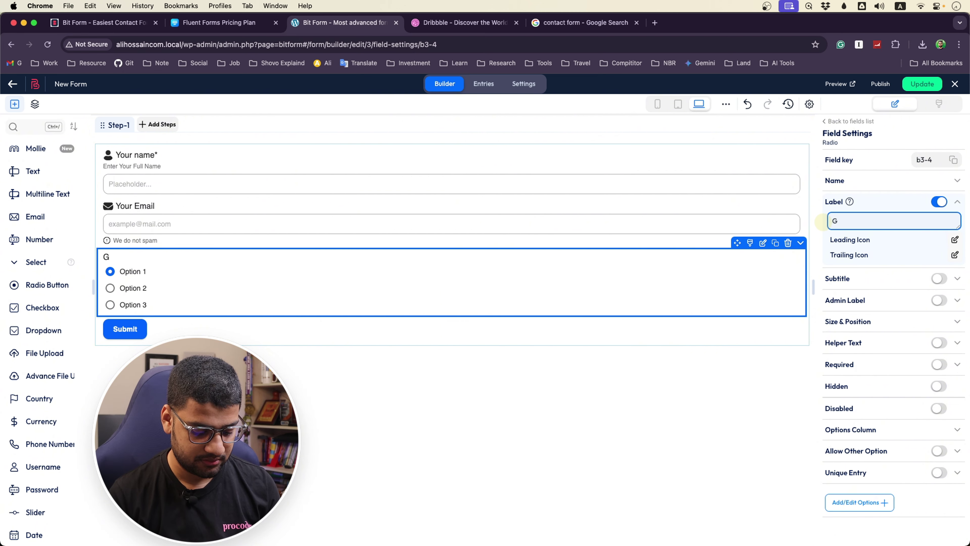
Search the leading-icon picker for 'gender' and close it without choosing an icon
left_click(955, 239)
left_click(475, 247)
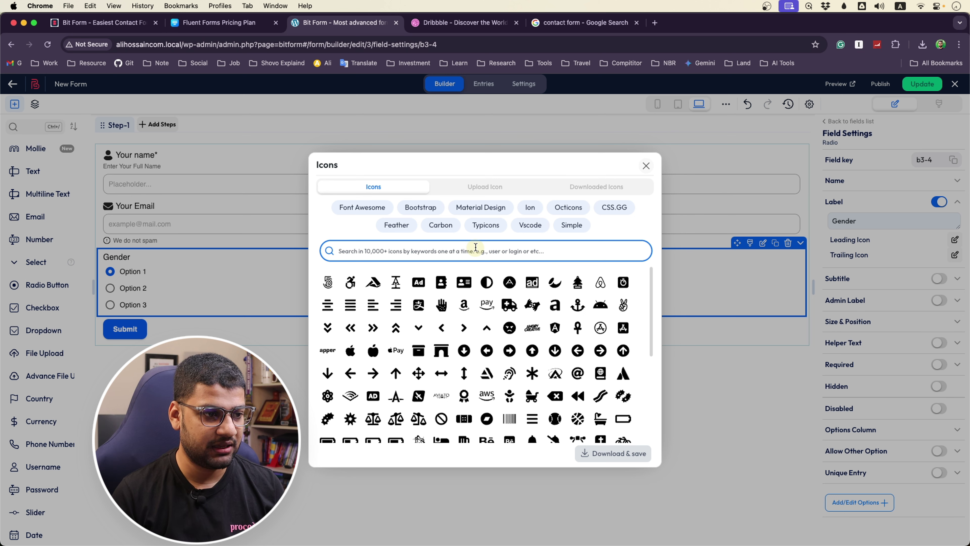
type("gender")
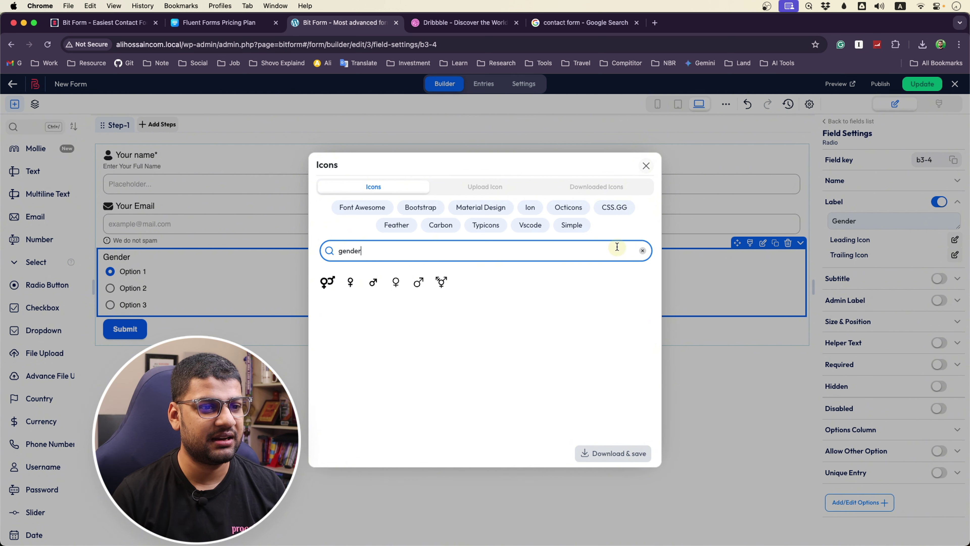
left_click(644, 252)
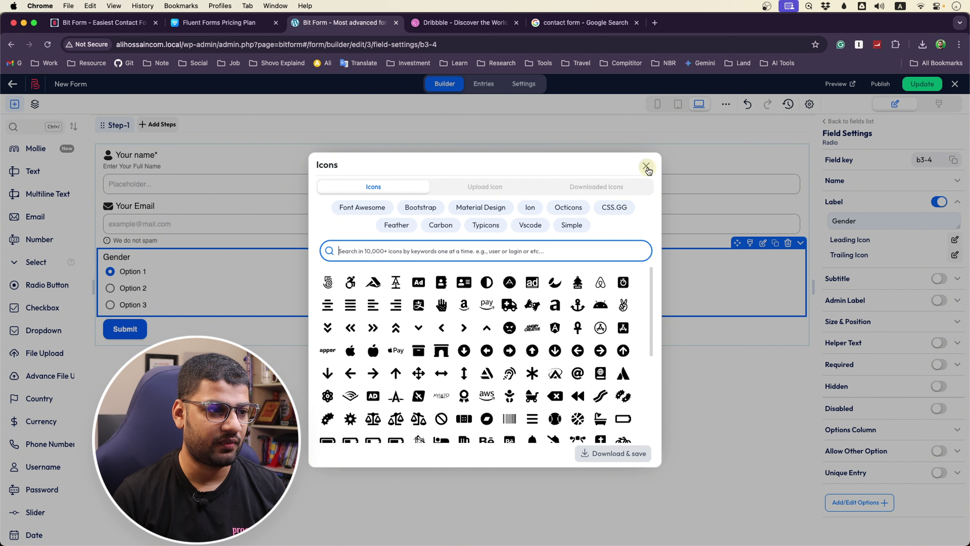
left_click(646, 167)
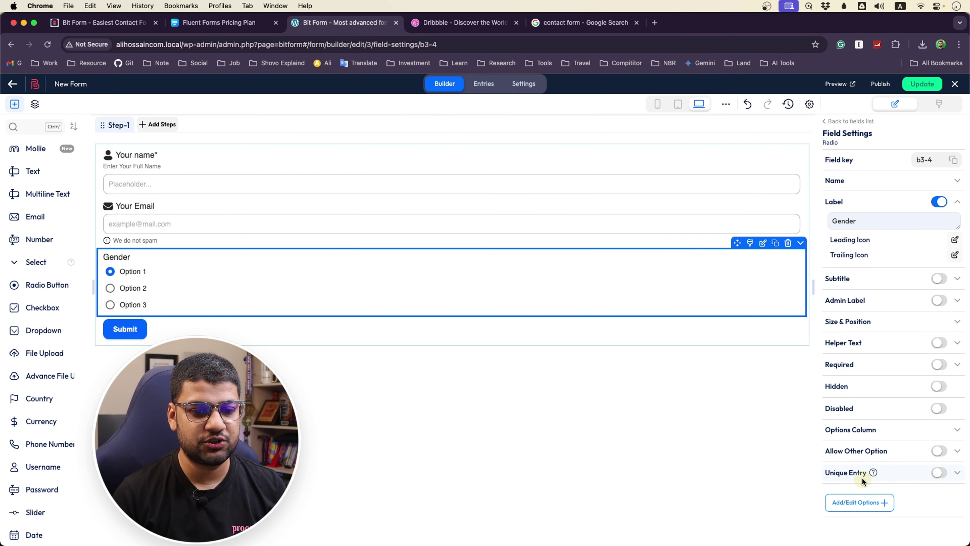
Rename the first two radio options to 'Male' and 'Female'
left_click(859, 502)
triple_click(350, 305)
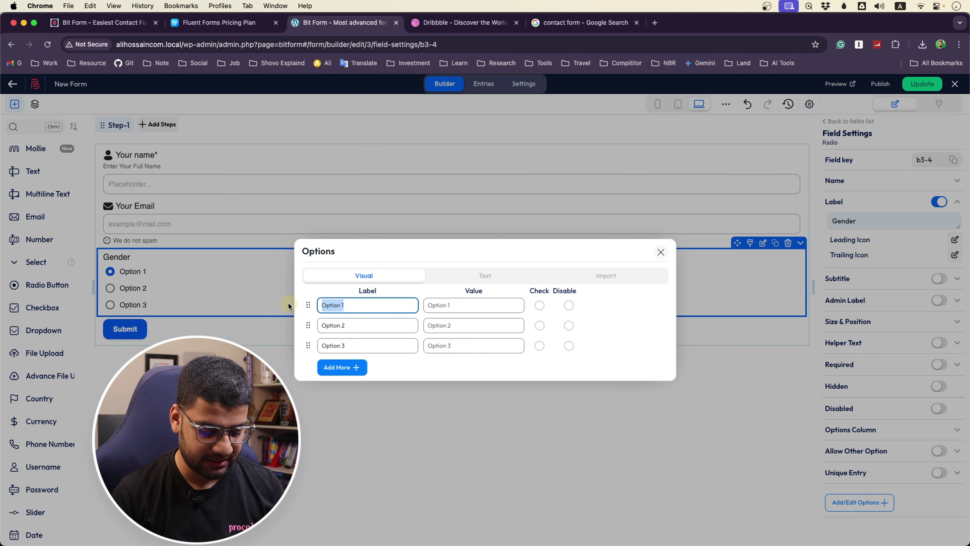
triple_click(383, 327)
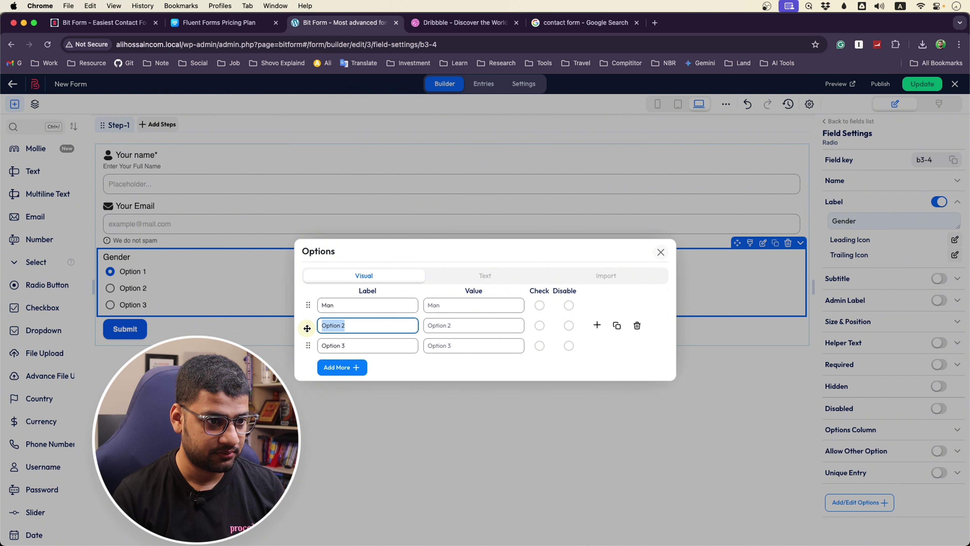
triple_click(349, 305)
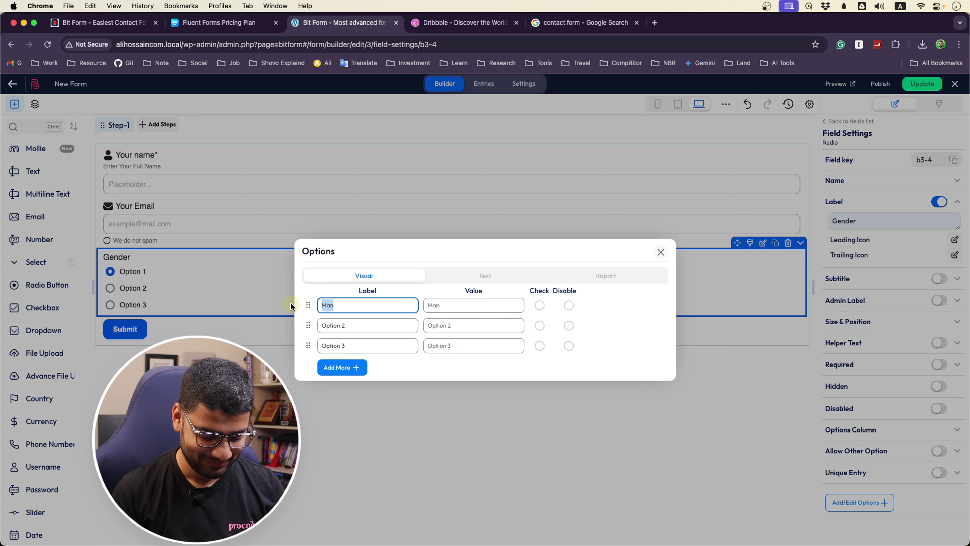
type("Male")
triple_click(356, 325)
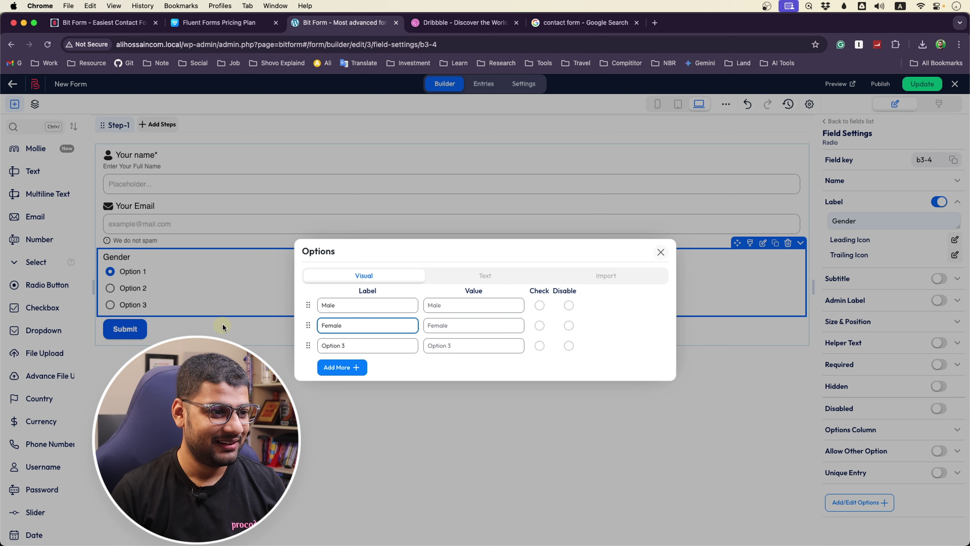
triple_click(320, 345)
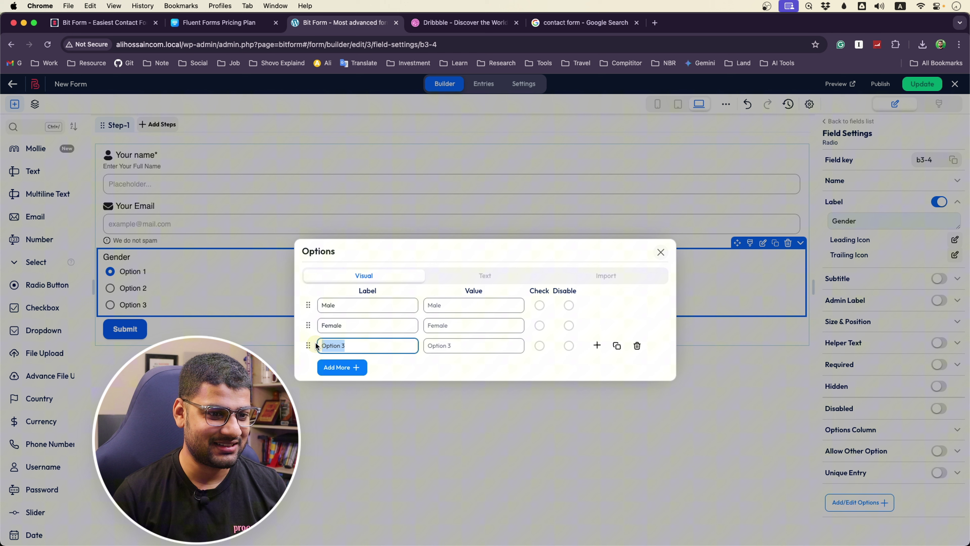
Replace the third option with a new 'Other' choice and apply the options
left_click(636, 346)
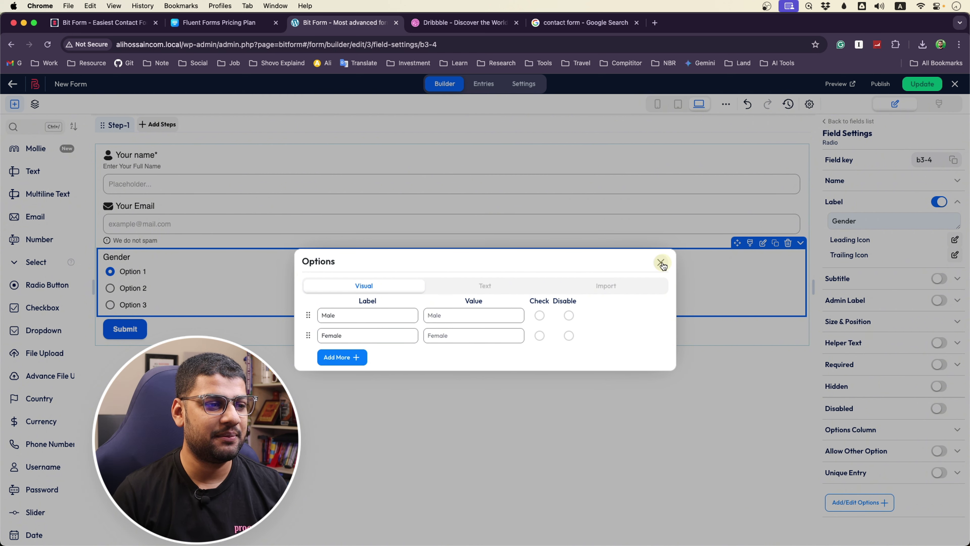
left_click(321, 364)
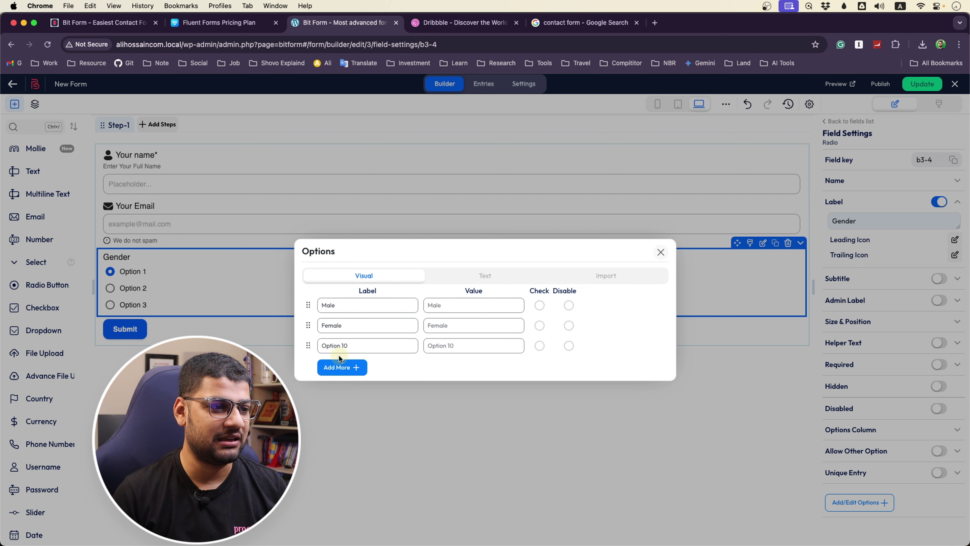
left_click_drag(353, 344, 307, 344)
type("O")
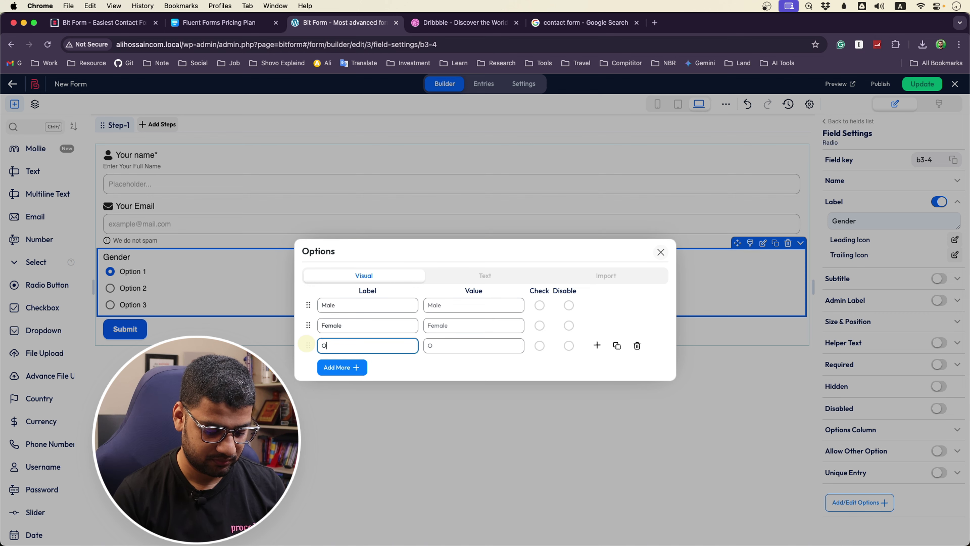
type("ther")
left_click(513, 405)
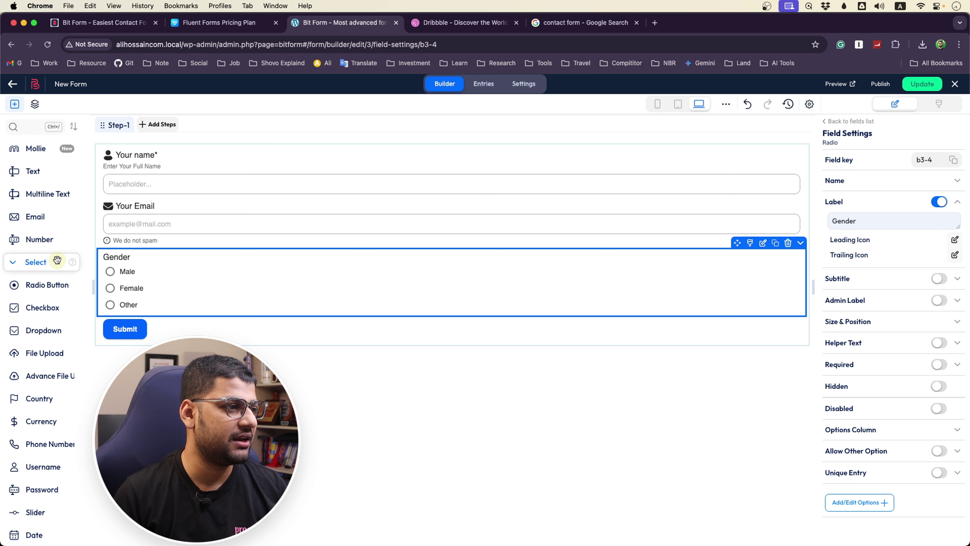
Add a checkbox field below Gender, then delete it again
scroll(54, 297, "down", 1)
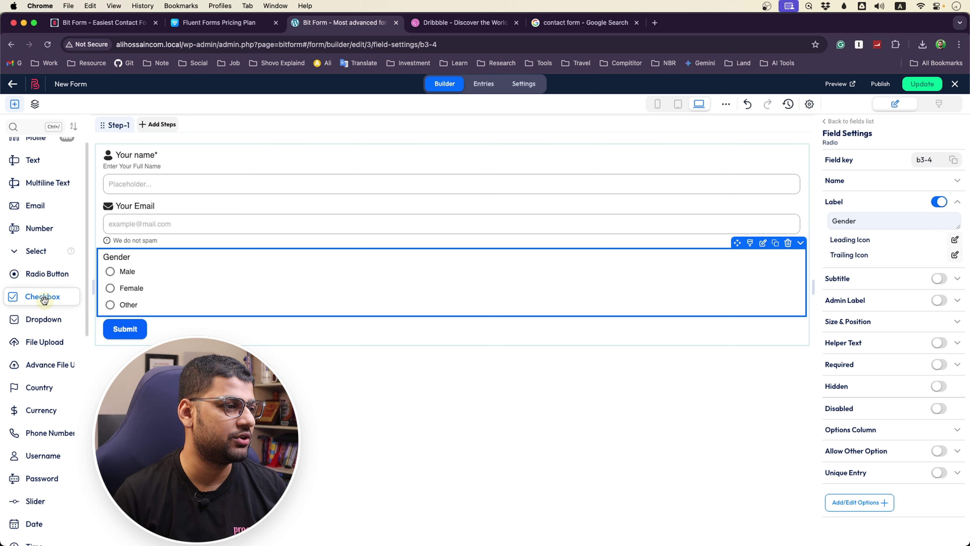
left_click_drag(39, 299, 118, 329)
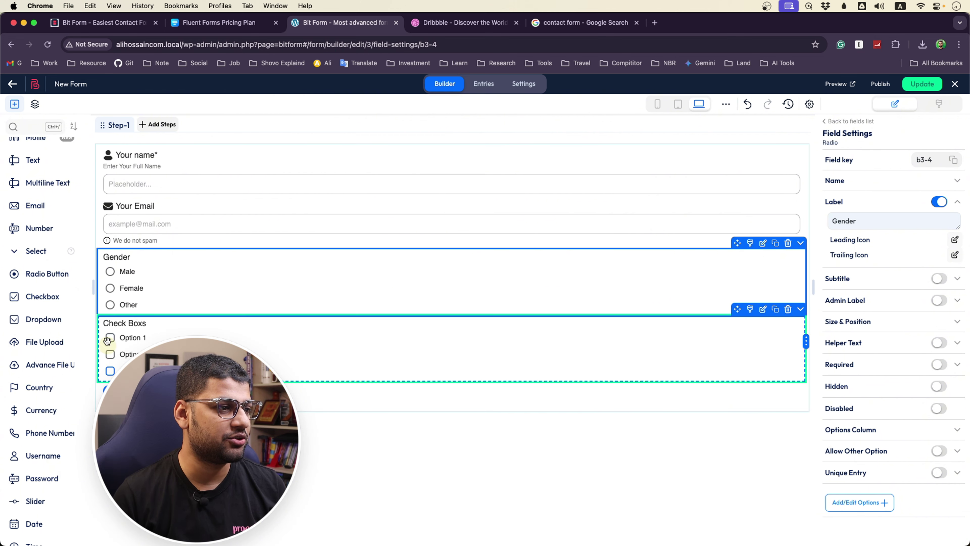
left_click(787, 310)
left_click(772, 293)
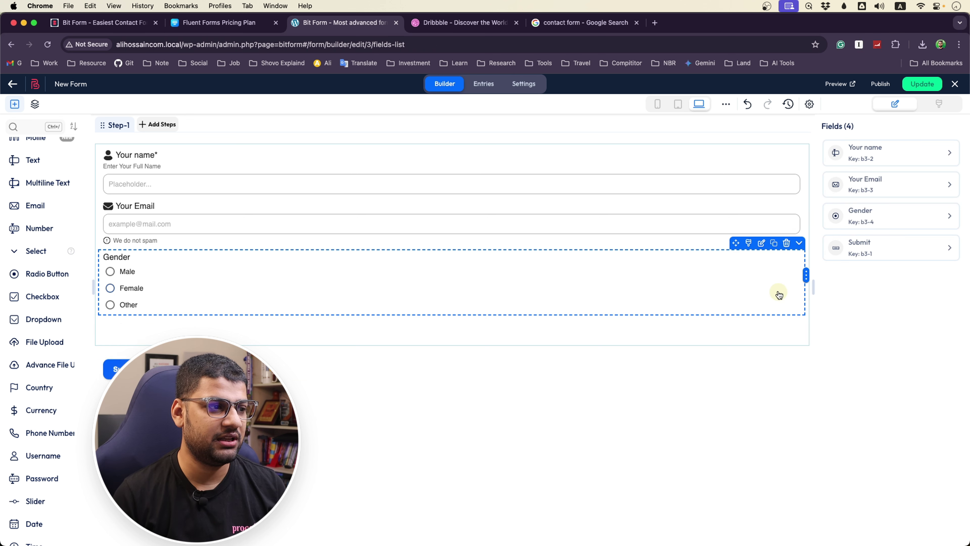
Add Step-2 and Step-3 and place a Check Boxs field on Step 3
left_click(169, 131)
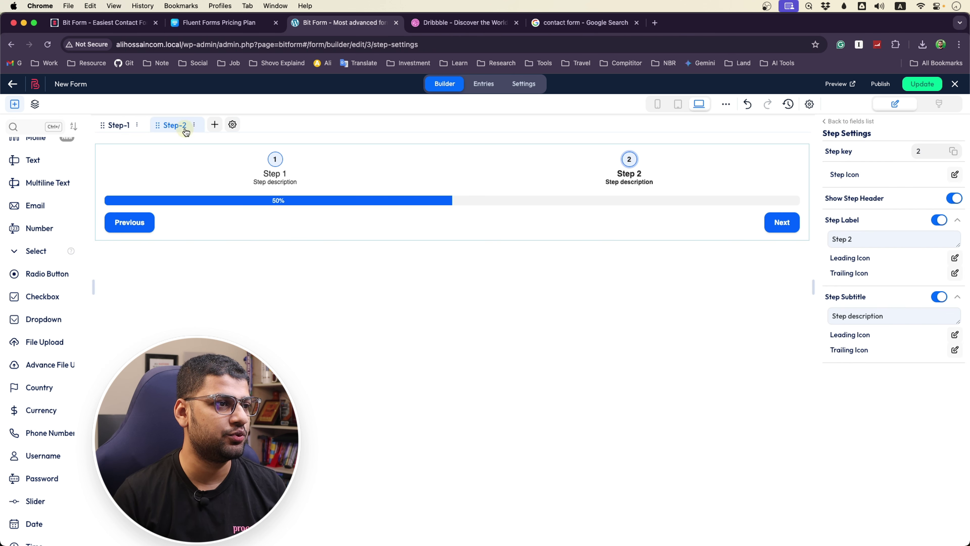
left_click(215, 124)
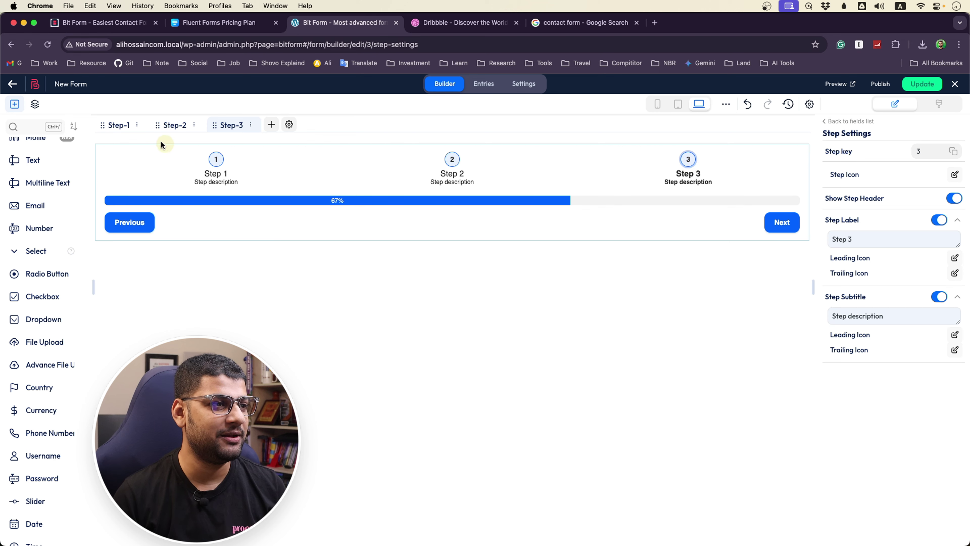
left_click(700, 164)
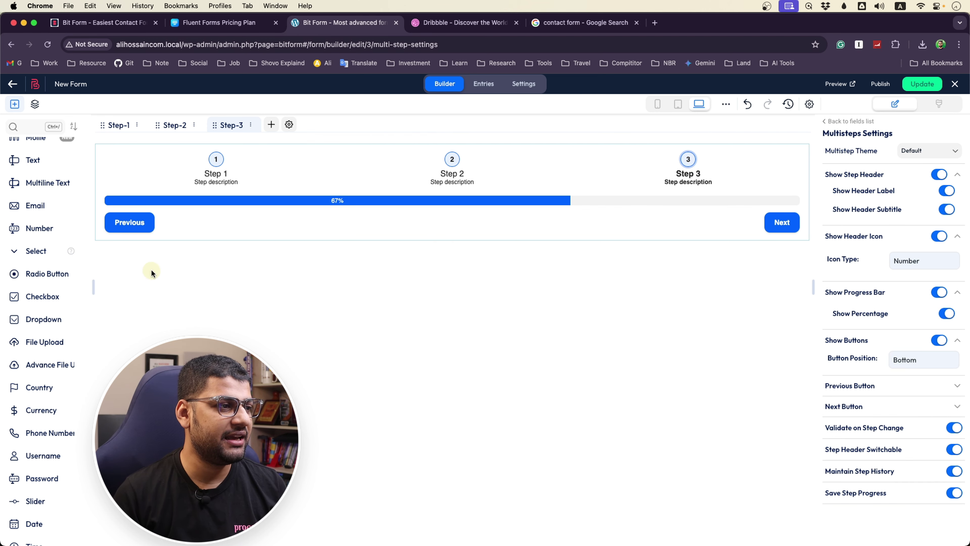
left_click_drag(36, 297, 534, 240)
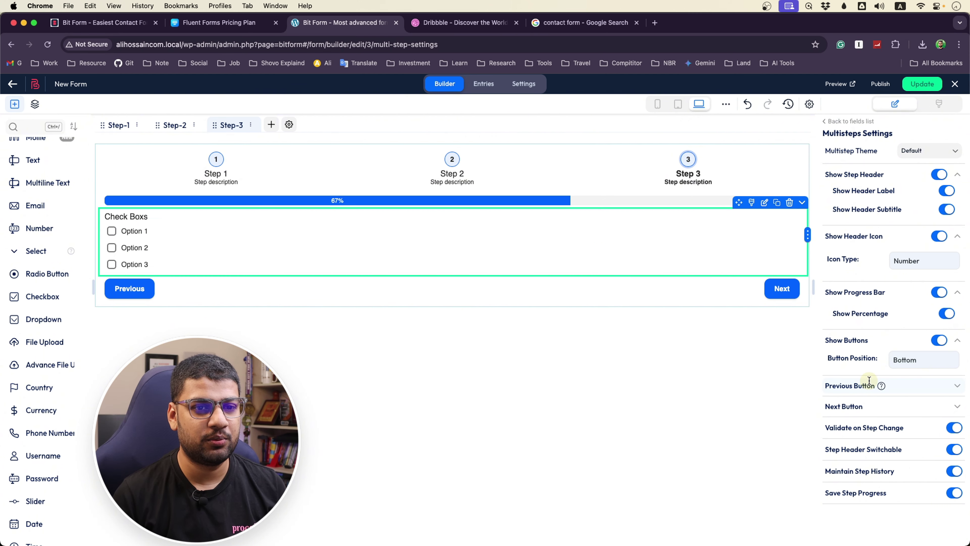
Glance at the image results and Bit Form website tabs, then switch to Dribbble
left_click(587, 27)
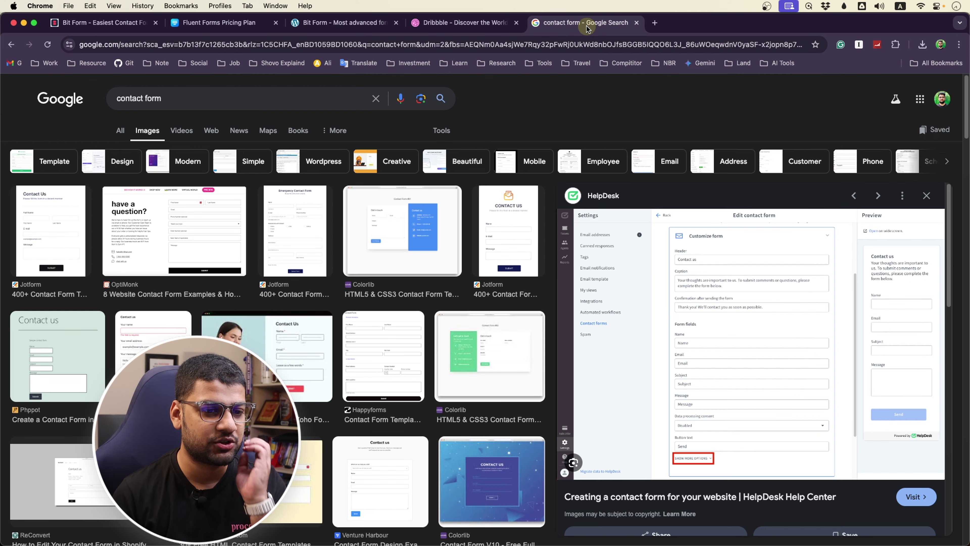
left_click(315, 30)
left_click(105, 27)
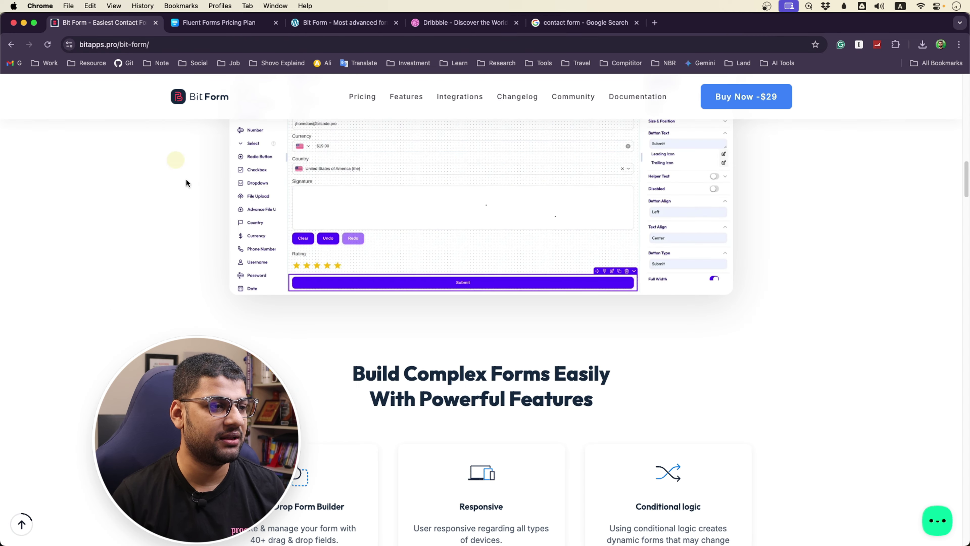
scroll(185, 180, "down", 10)
scroll(481, 310, "down", 15)
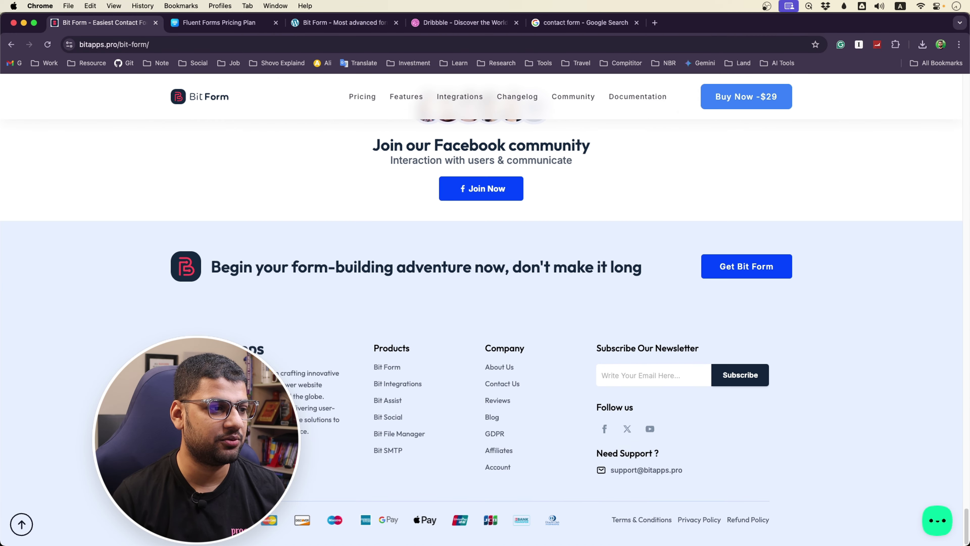
key("super+4")
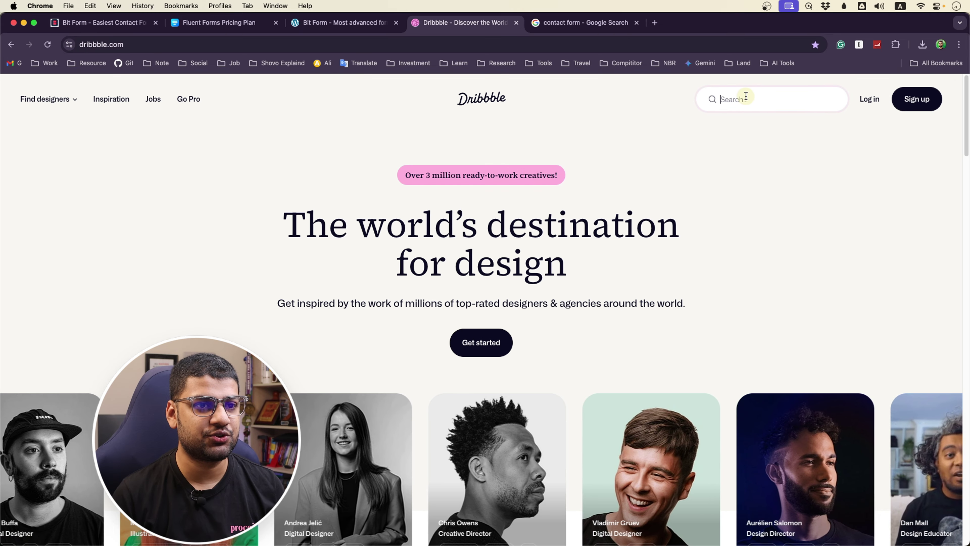
Search Dribbble for 'form' and open the Login & Sign up - Dark Mode shot
type("form")
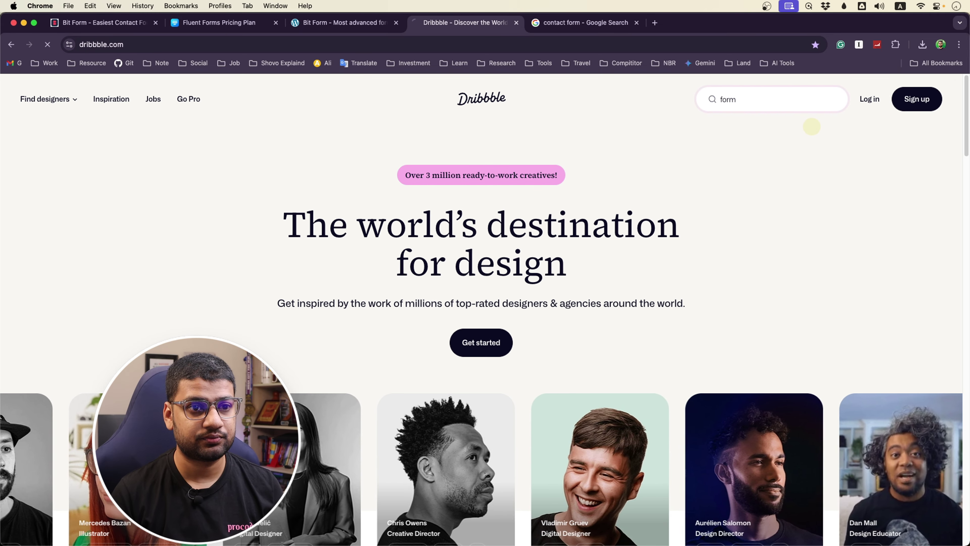
key("Return")
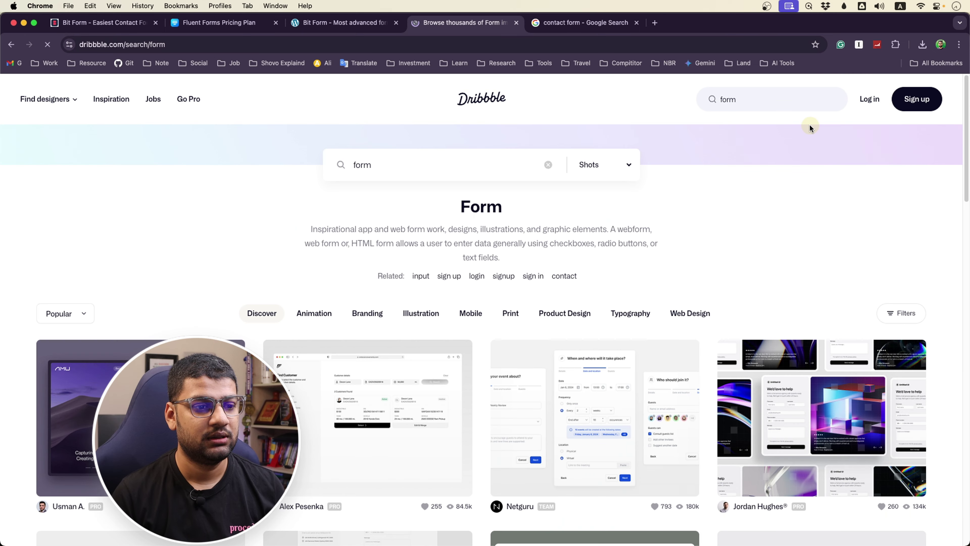
scroll(731, 204, "down", 3)
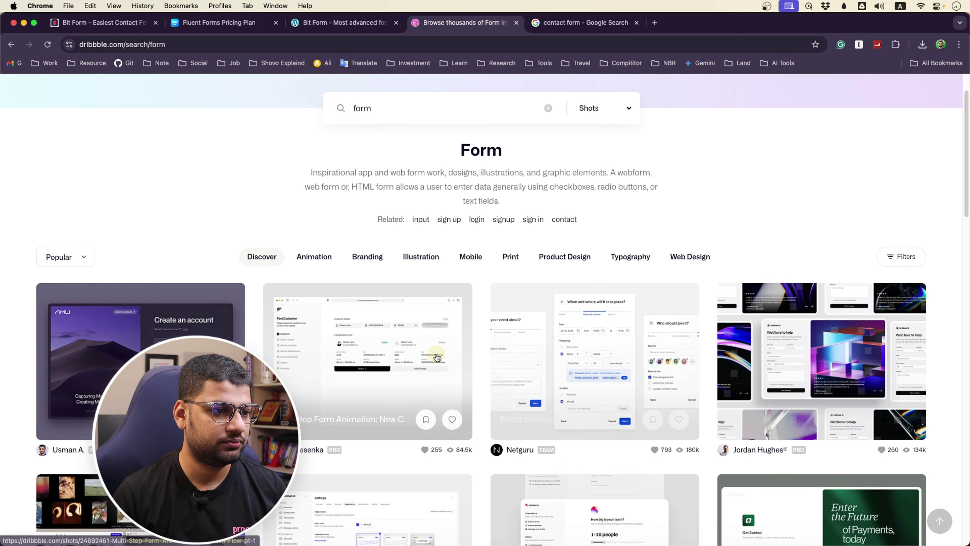
left_click(229, 367)
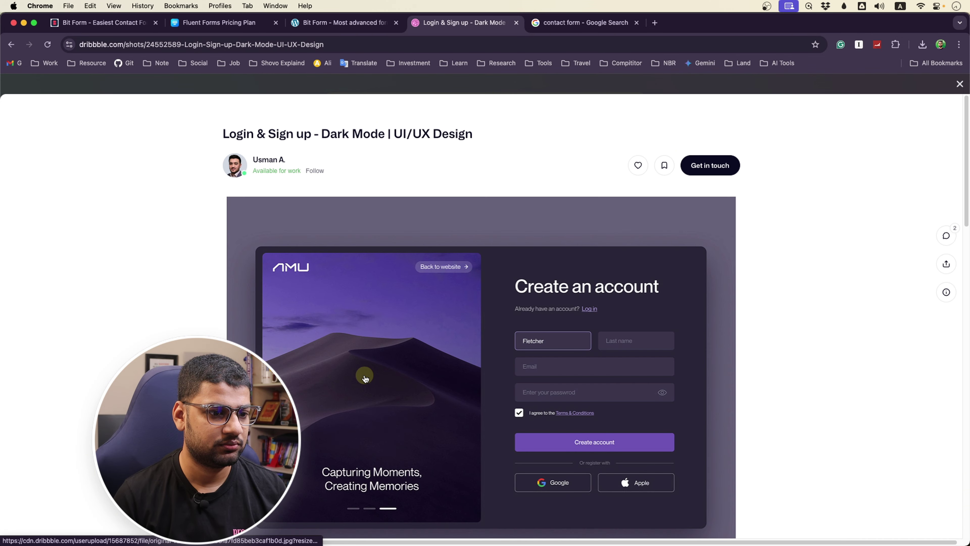
scroll(364, 378, "down", 8)
scroll(364, 369, "up", 2)
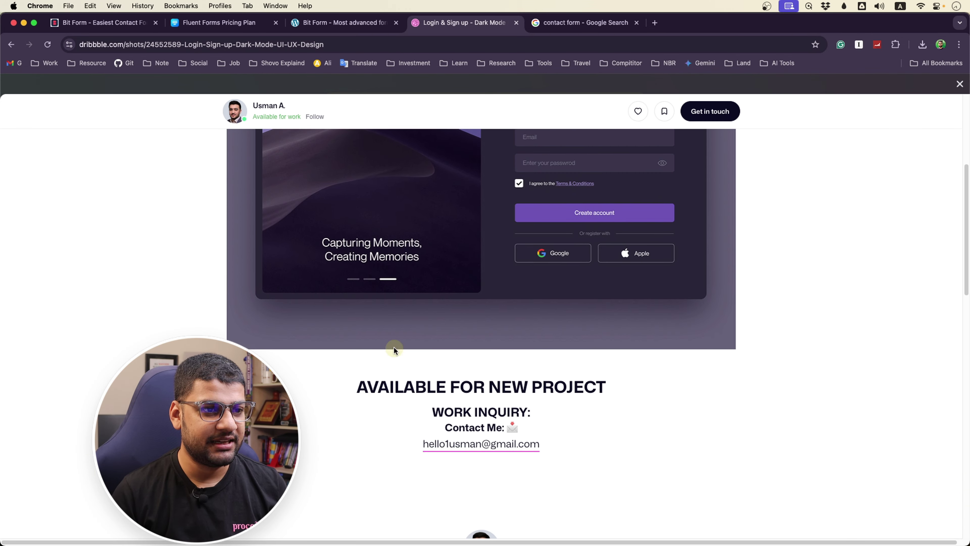
scroll(394, 348, "up", 4)
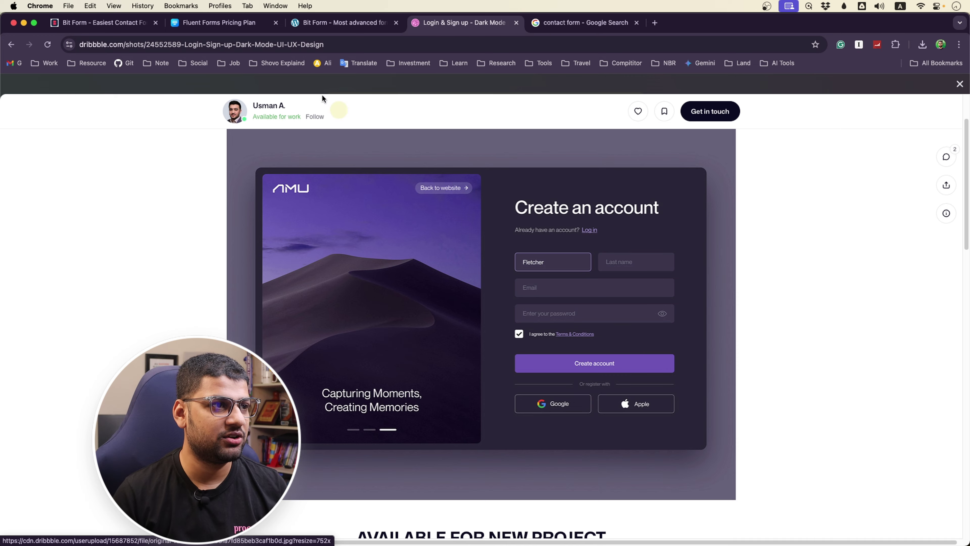
Relabel the Check Boxs field 'I agree the Terms and Condition', correcting 'Trems' to 'Terms'
left_click(220, 22)
left_click(342, 23)
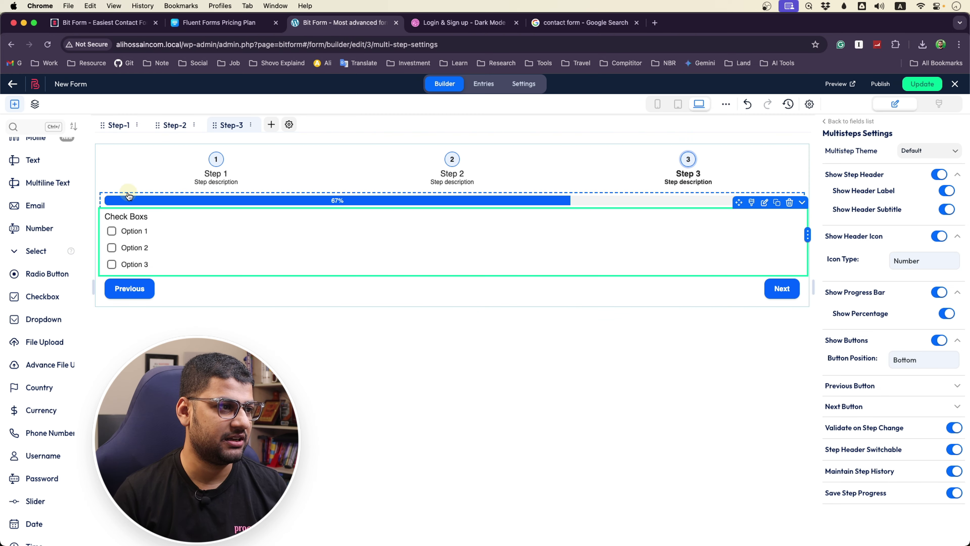
left_click(129, 216)
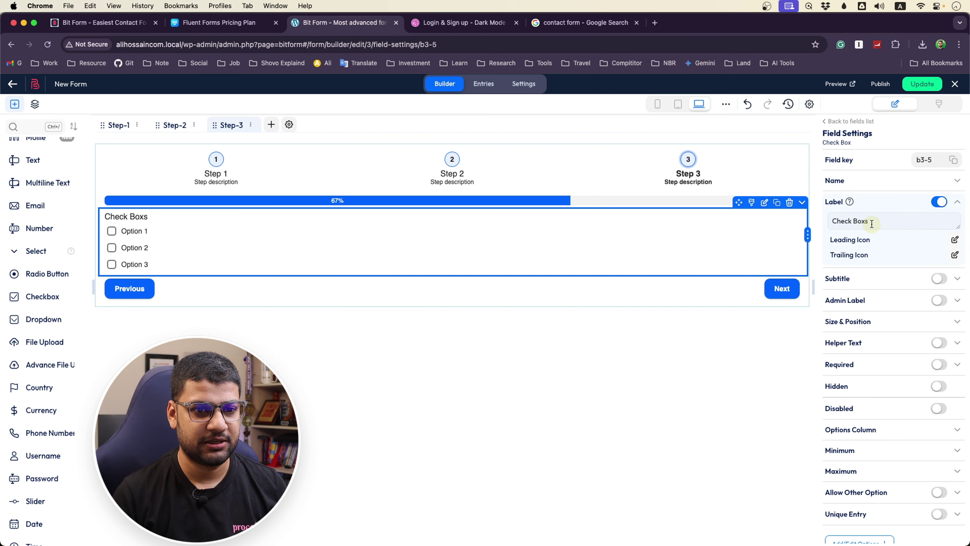
left_click_drag(871, 223, 805, 229)
type("I agree the Trems and Condition")
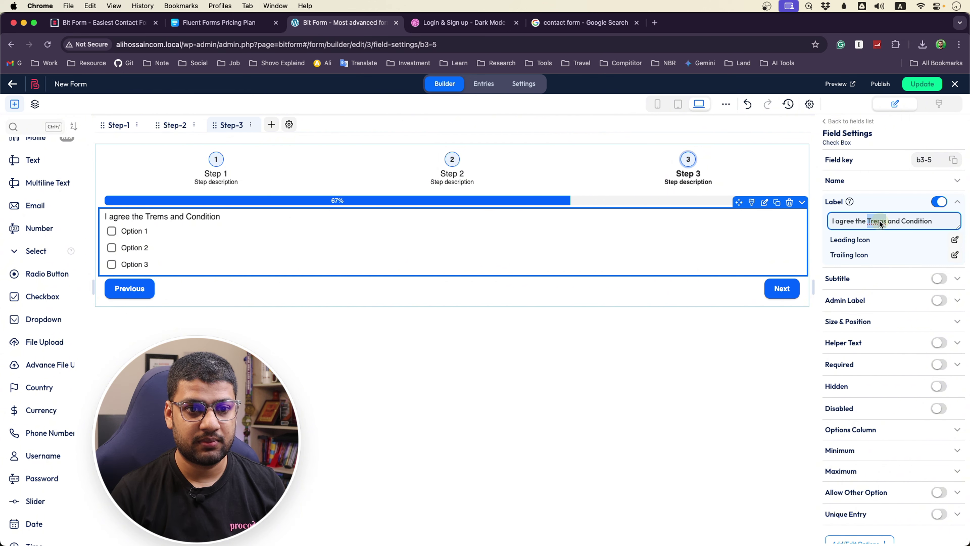
right_click(880, 220)
left_click(780, 227)
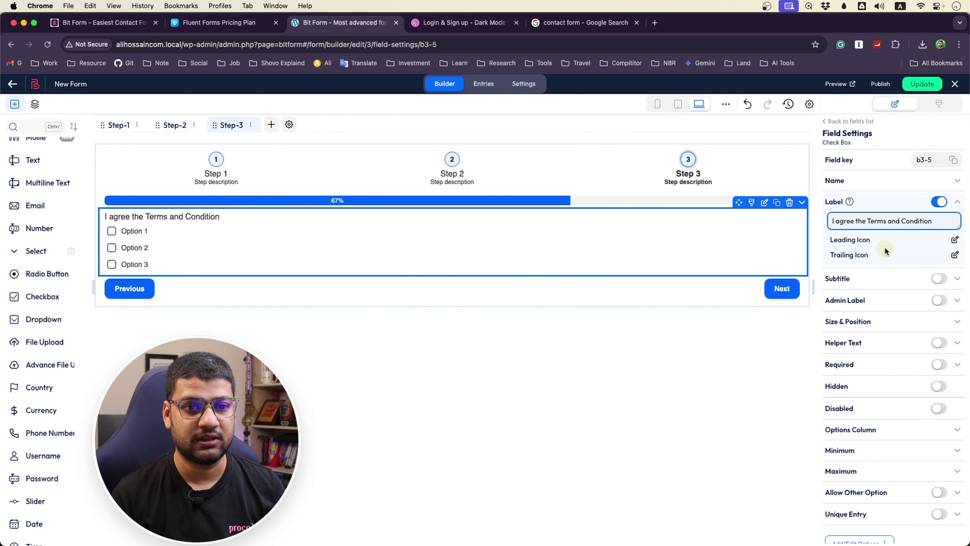
Give the checkbox label a paper leading icon
left_click(955, 239)
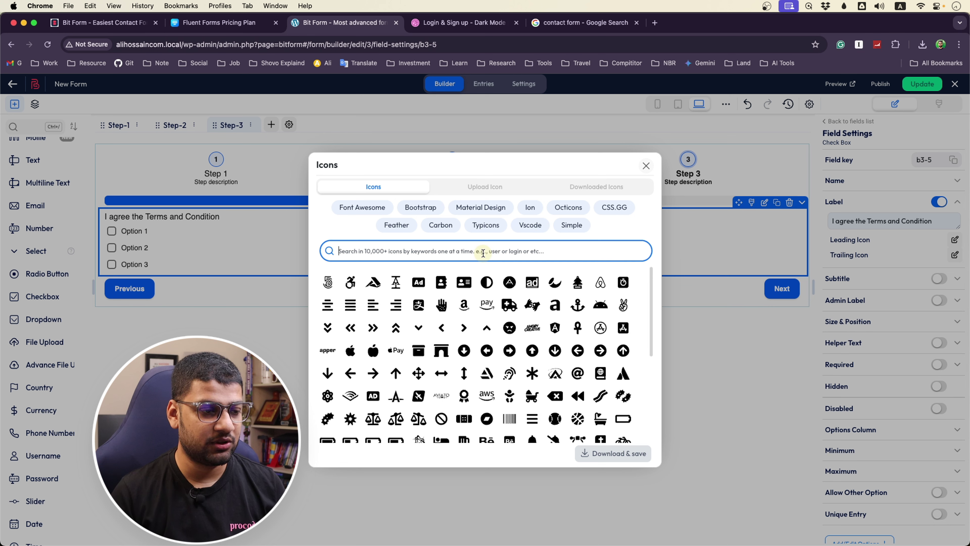
type("paper")
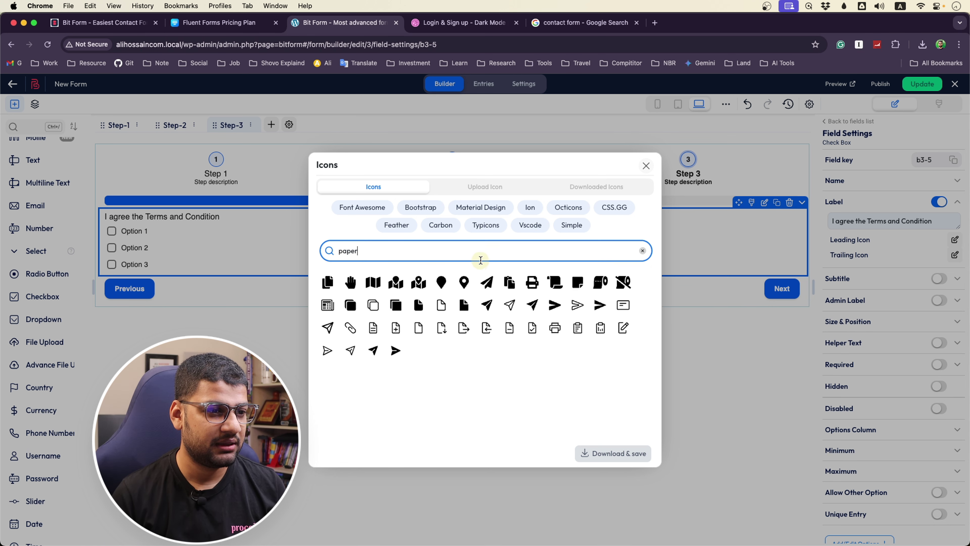
left_click(348, 305)
left_click(618, 453)
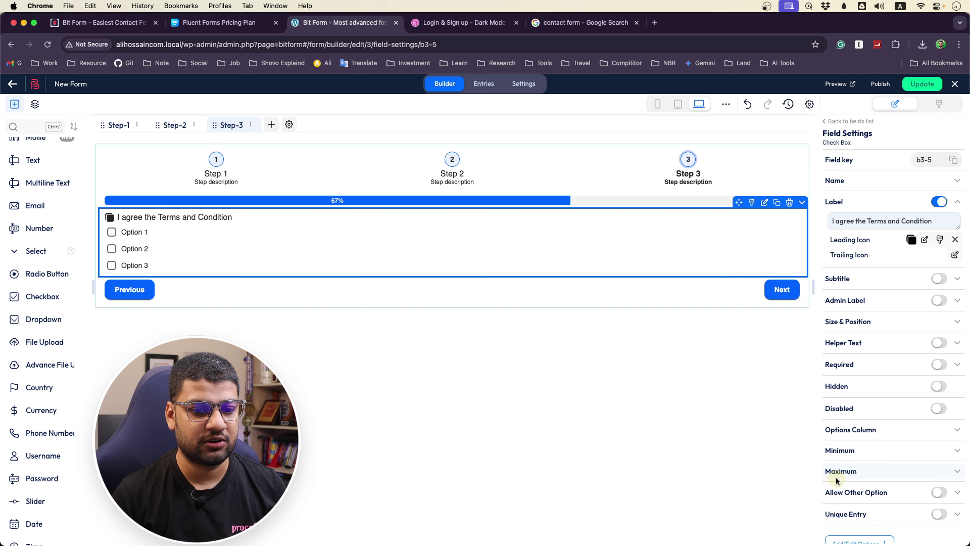
Rename Option 1 to 'I agree' and delete Options 2 and 3
scroll(849, 500, "down", 2)
left_click(860, 506)
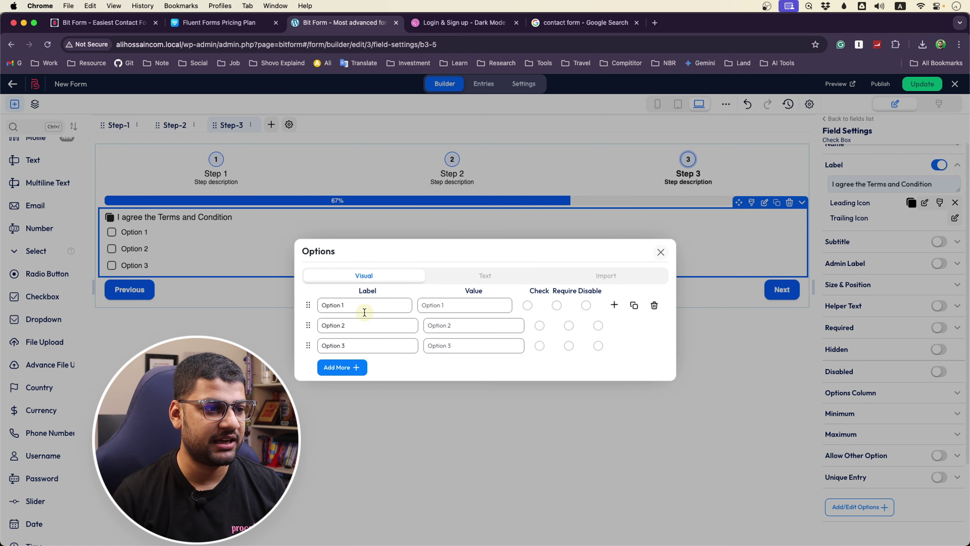
left_click_drag(368, 306, 303, 309)
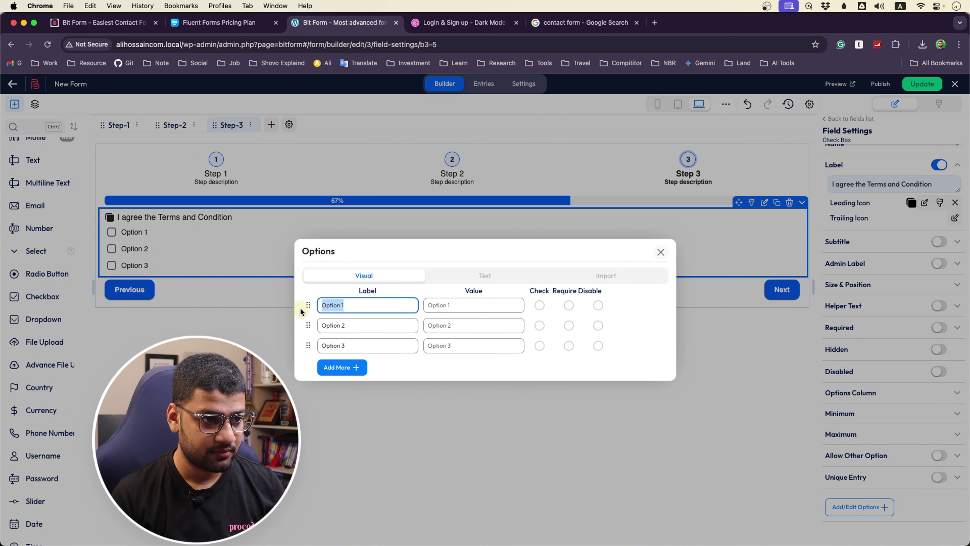
type("I agree")
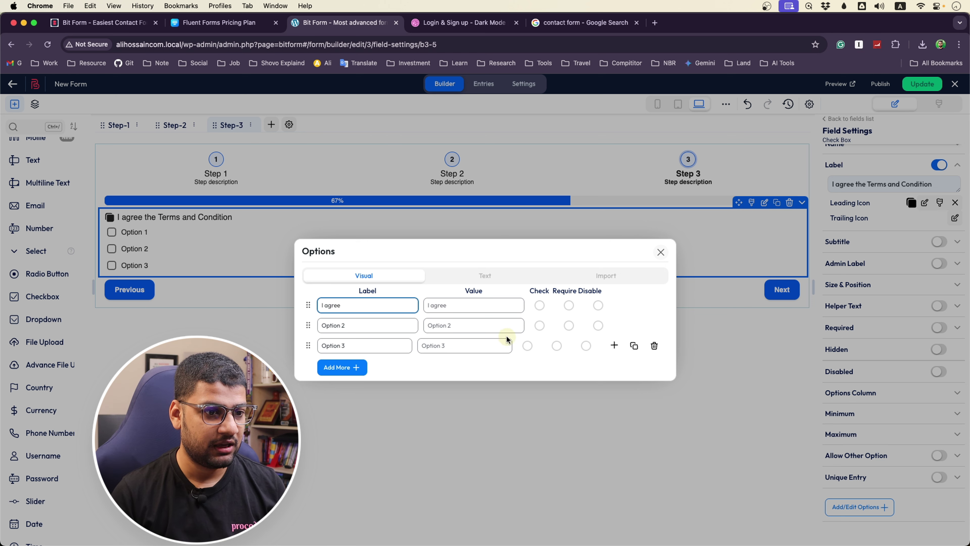
left_click(655, 325)
left_click(656, 333)
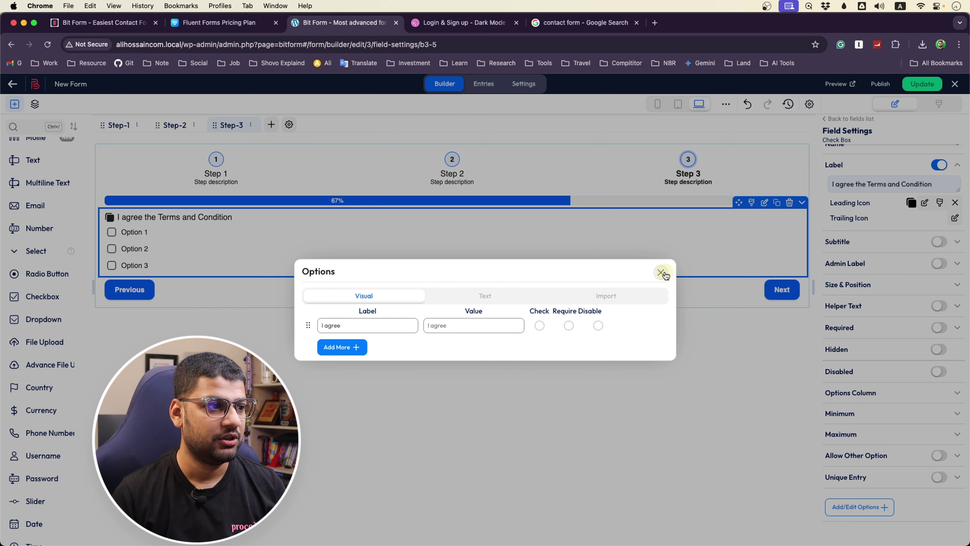
left_click(661, 273)
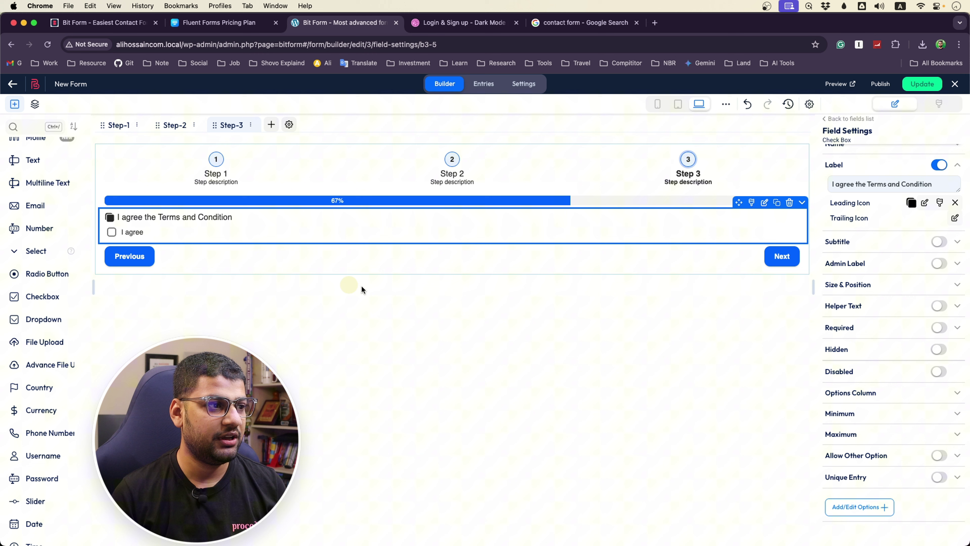
left_click(213, 173)
Rename Step 1's label to 'Basic Info'
left_click(218, 162)
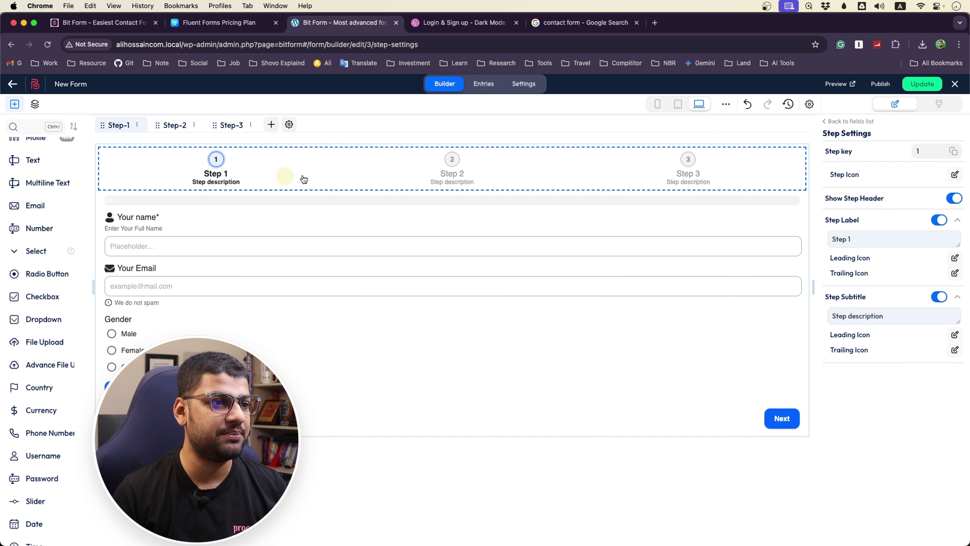
right_click(216, 177)
left_click(215, 171)
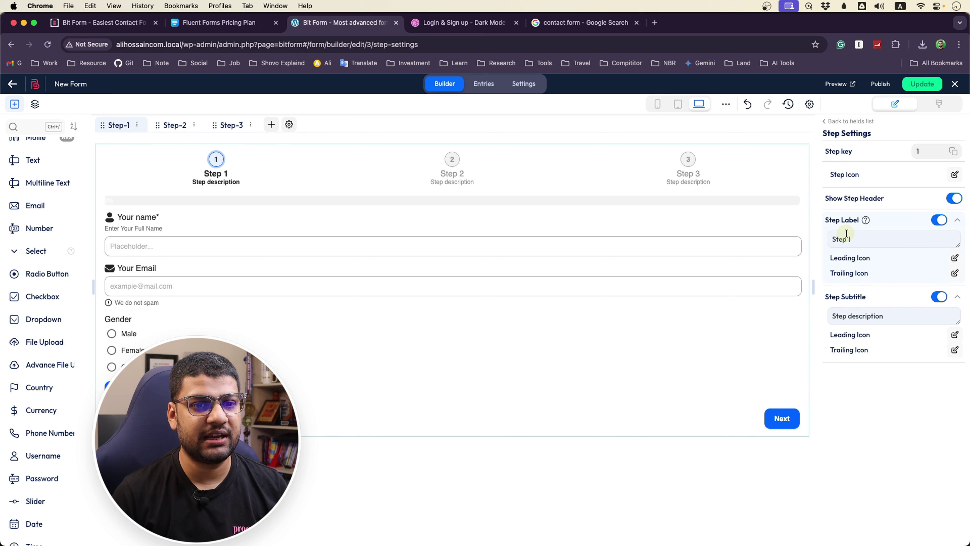
left_click_drag(855, 239, 821, 243)
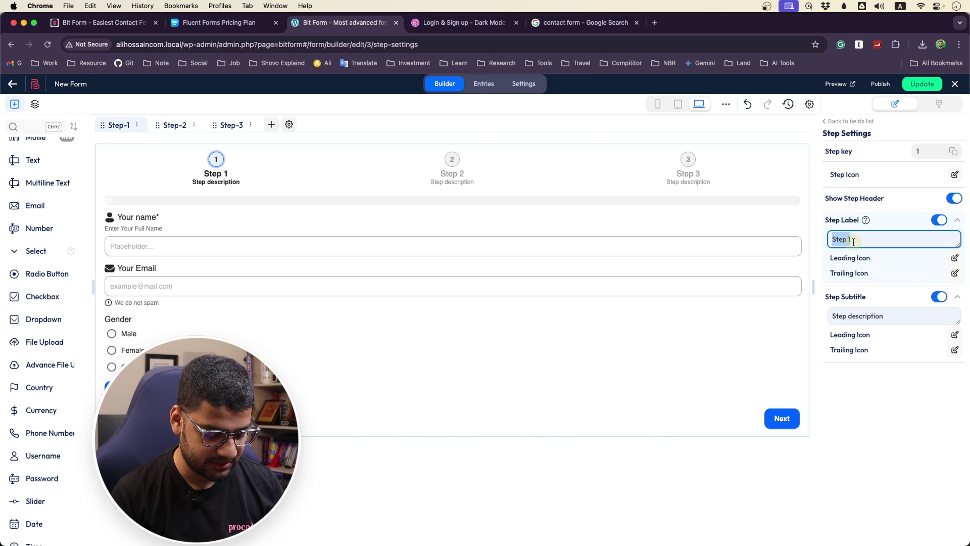
type("Basic Info")
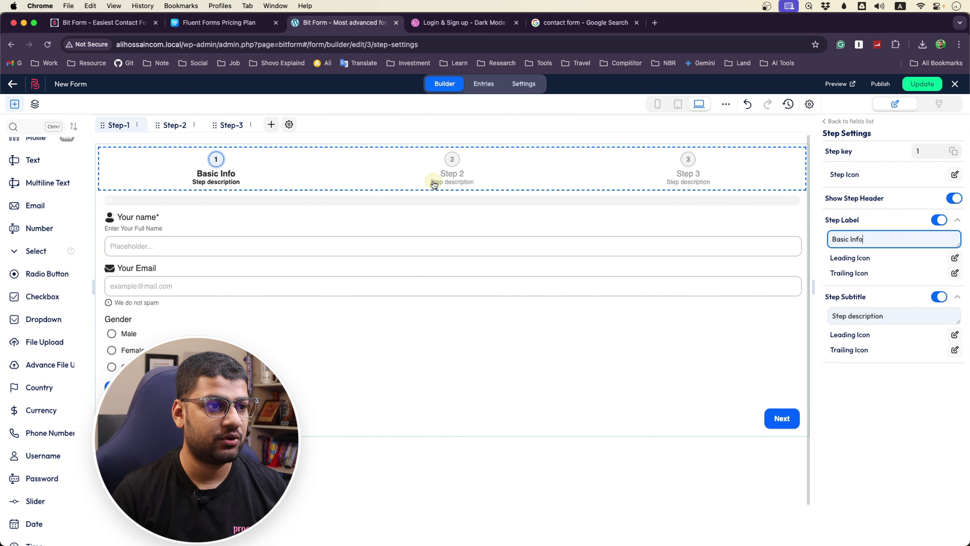
Rename Step 2's label to 'Address Info', then select Step 3's label field
left_click(429, 165)
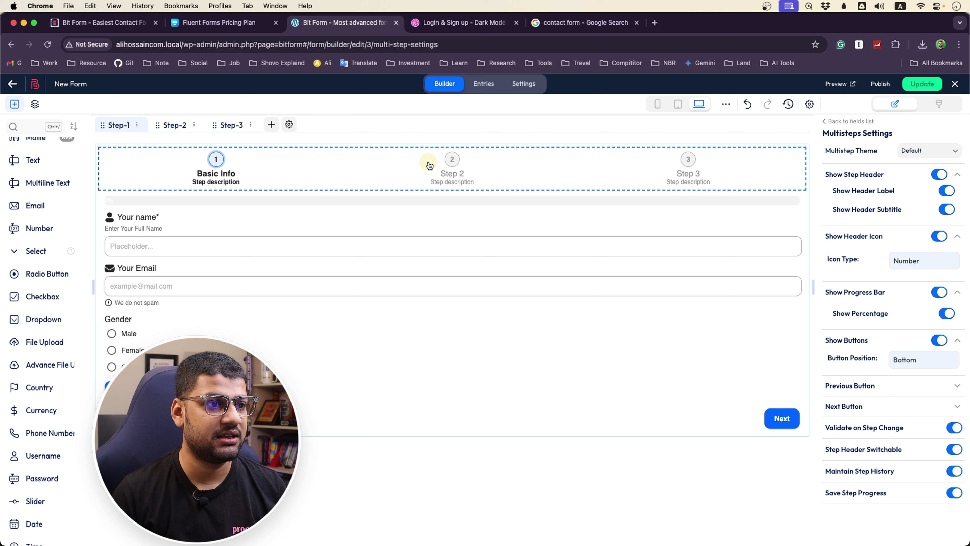
left_click(454, 164)
left_click(836, 240)
key("super+a")
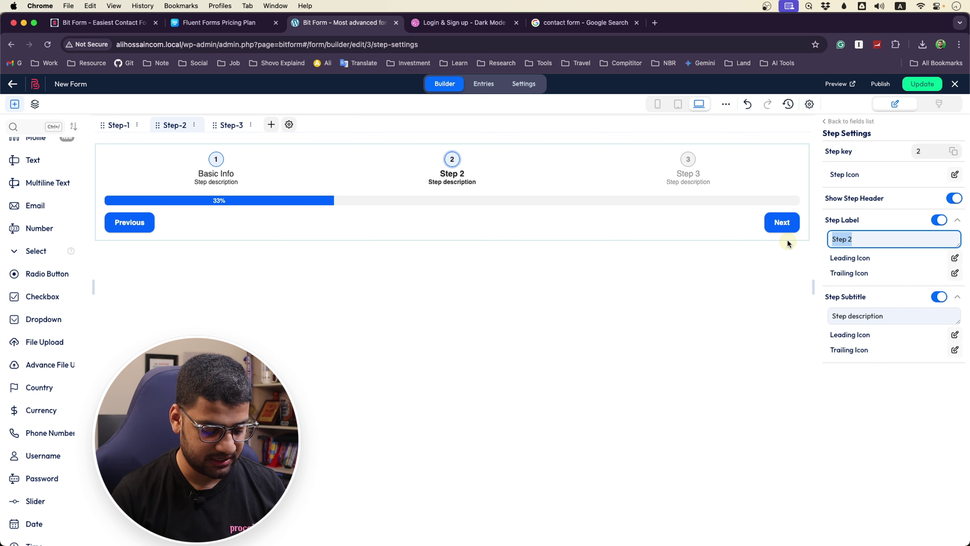
type("Address")
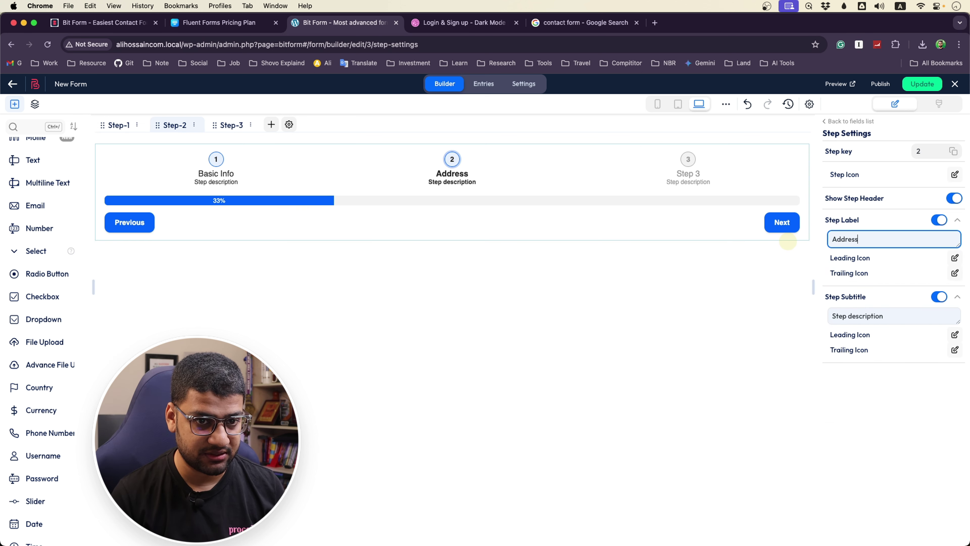
type(" Info")
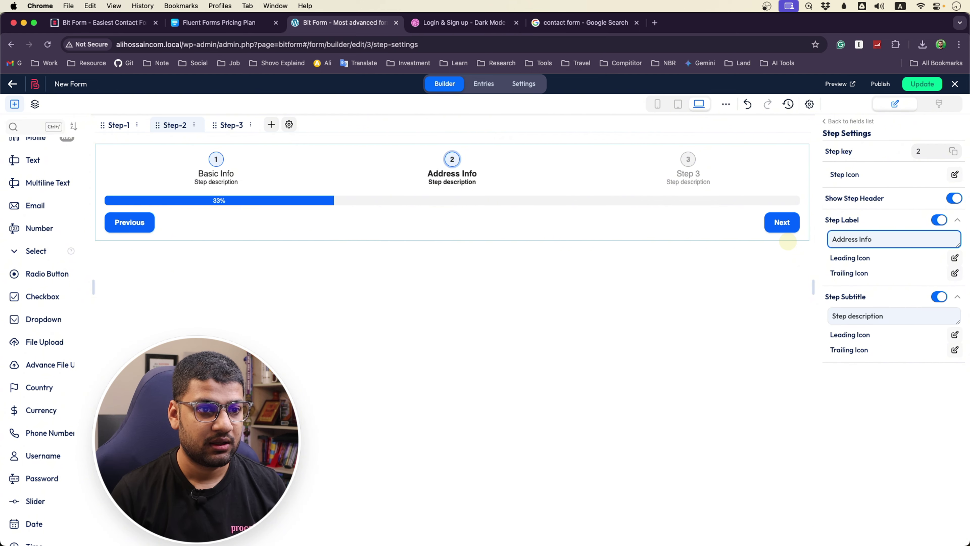
left_click(688, 169)
left_click(842, 240)
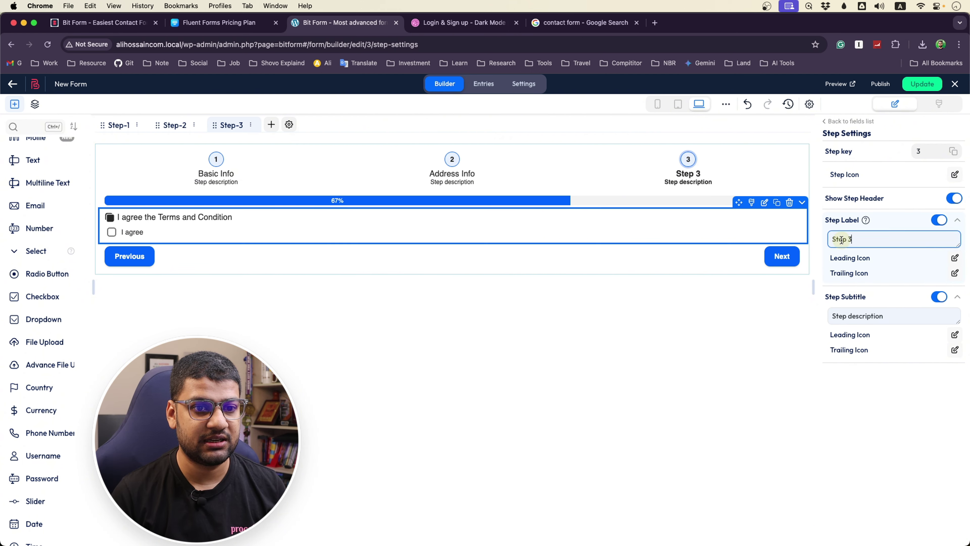
left_click(582, 22)
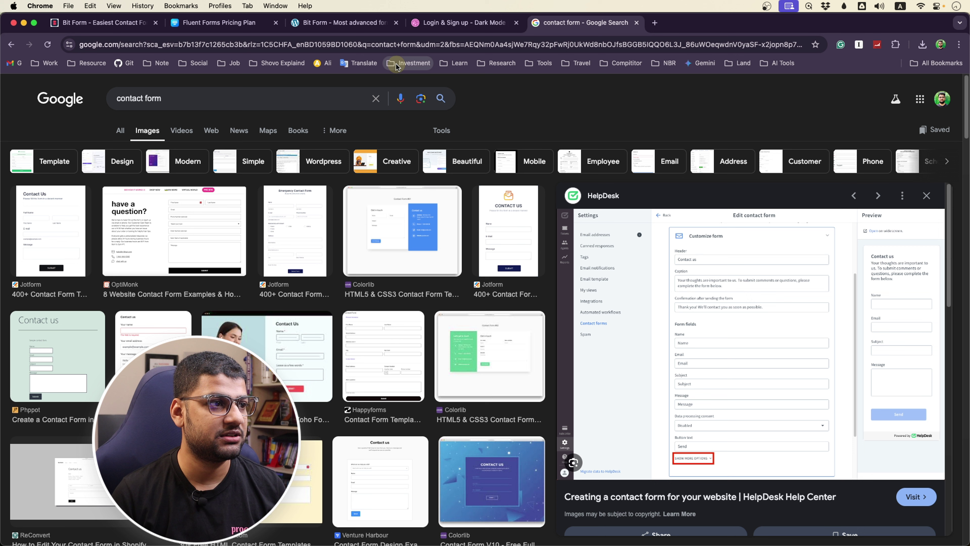
Replace the 'contact form' image search with a search for 'declaration'
triple_click(193, 97)
type("Dec")
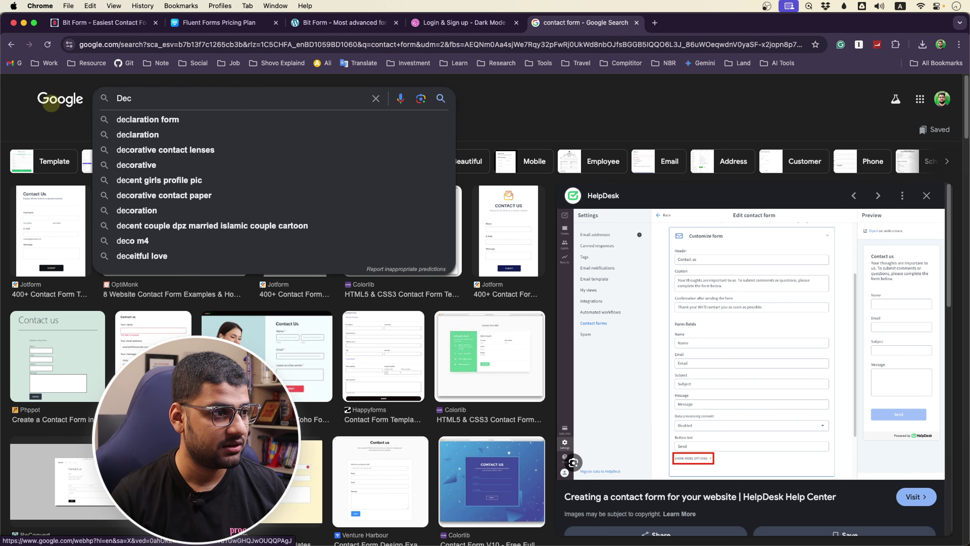
left_click(137, 135)
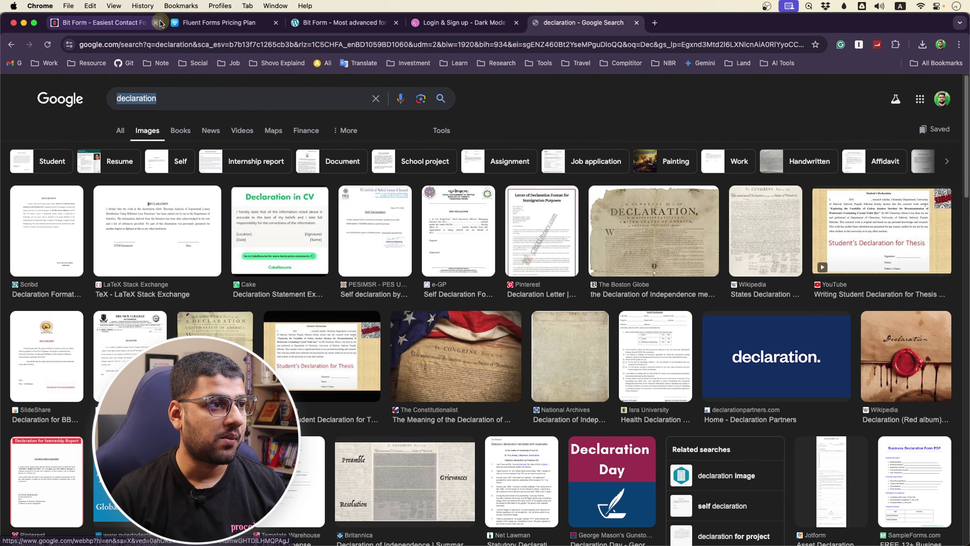
Paste 'declaration' as Step 3's label, capitalise it to 'Declaration', and go back to Basic Info
left_click(352, 25)
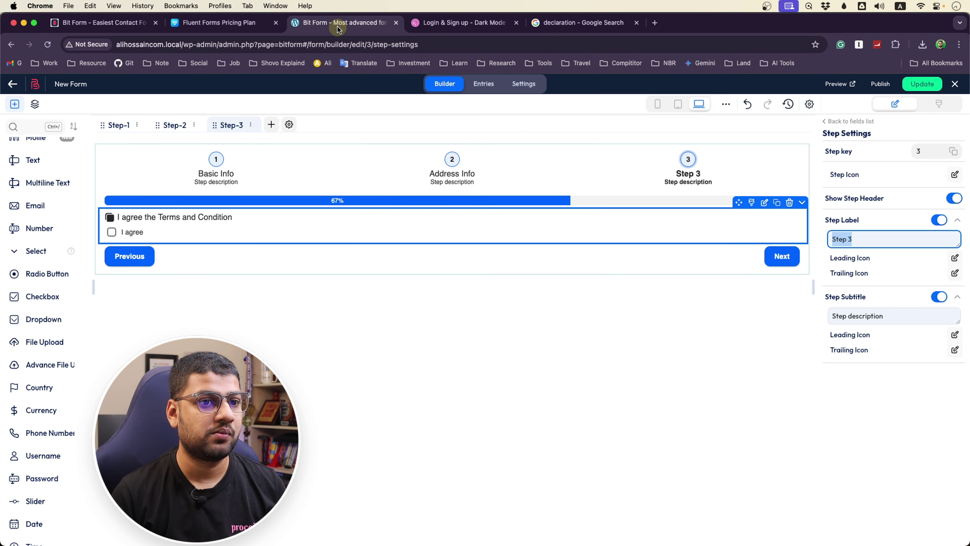
type("declaration")
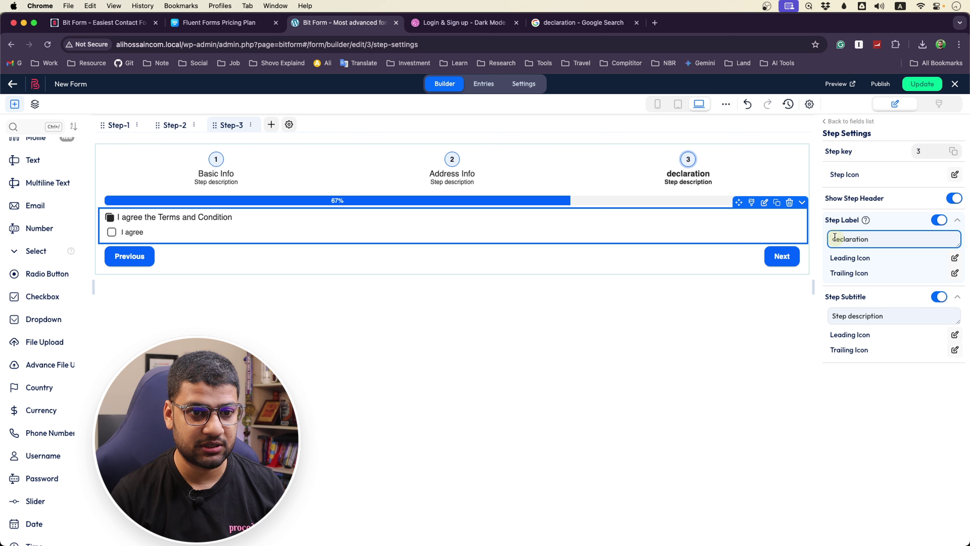
key("super+Left")
key("Delete")
type("D")
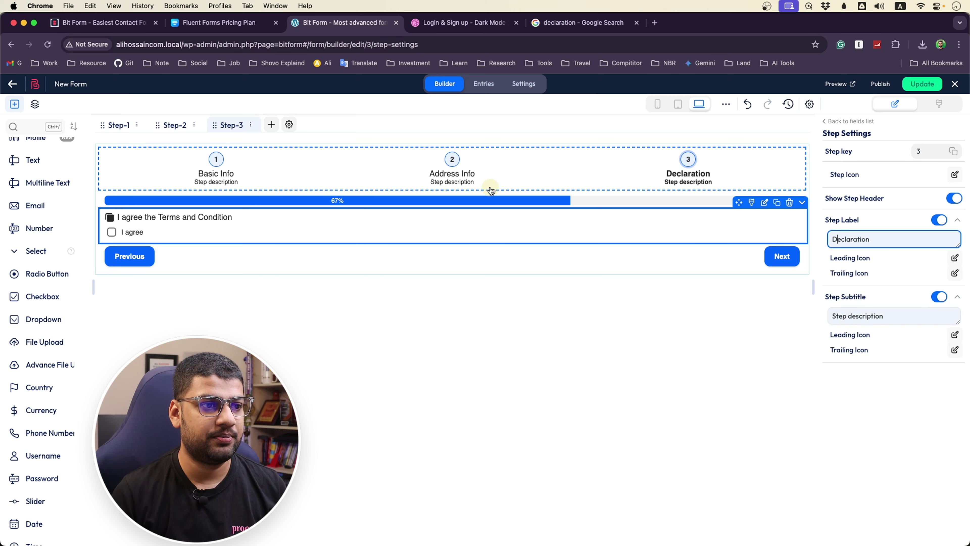
left_click(448, 195)
left_click(216, 158)
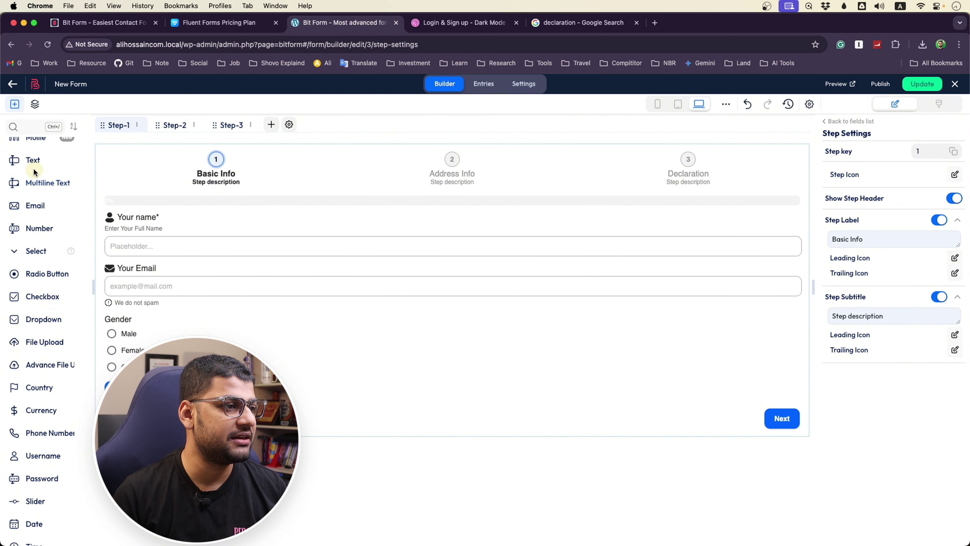
Add a Text field below Your Email and label it 'Your Phone'
left_click_drag(37, 164, 37, 171)
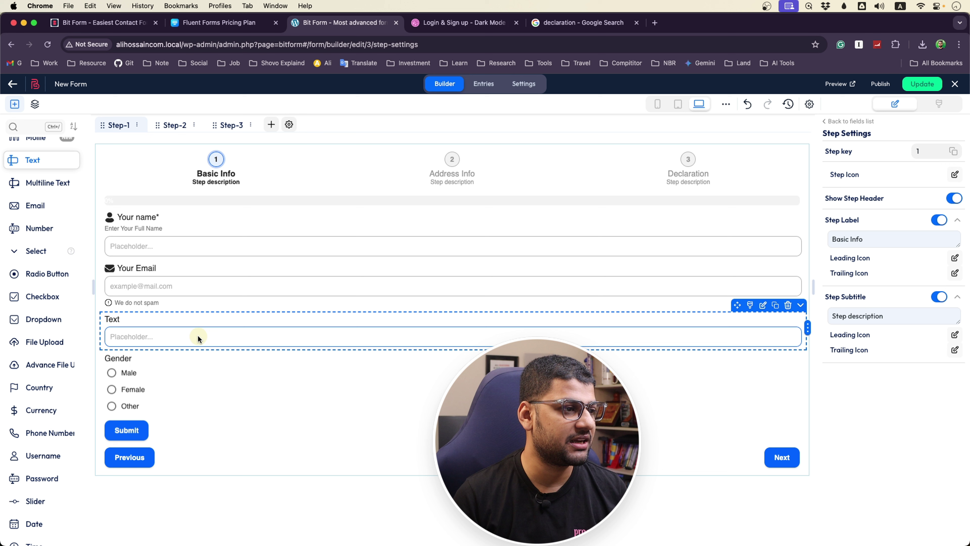
left_click_drag(196, 336, 194, 334)
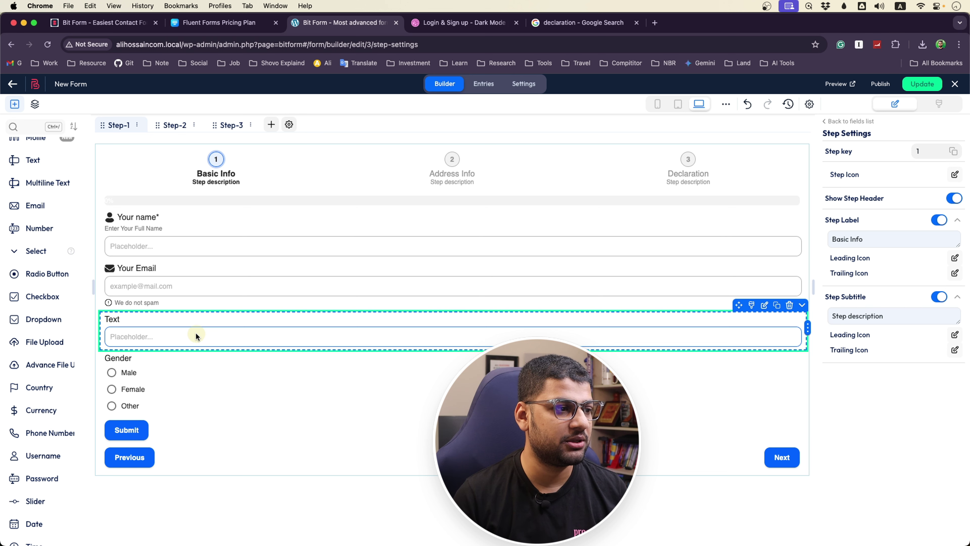
left_click(157, 333)
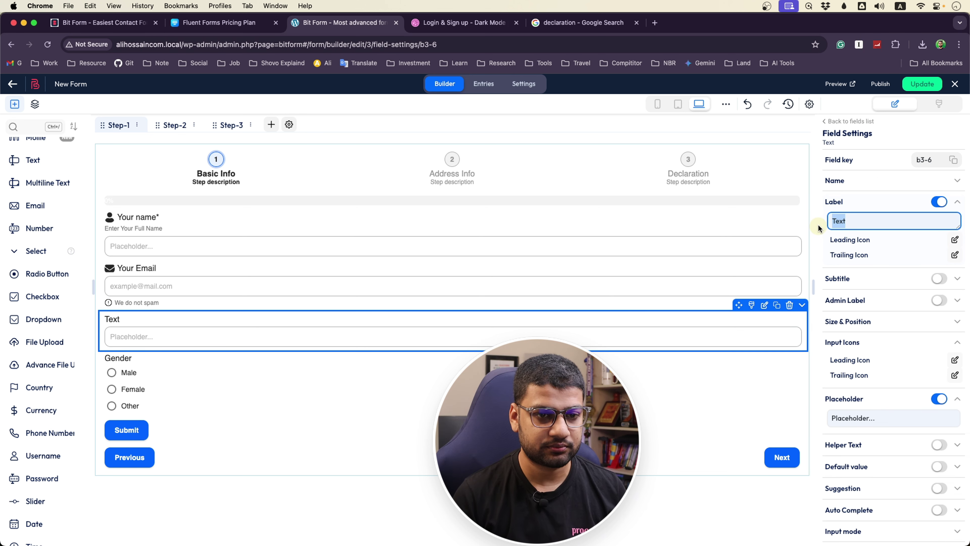
type("o")
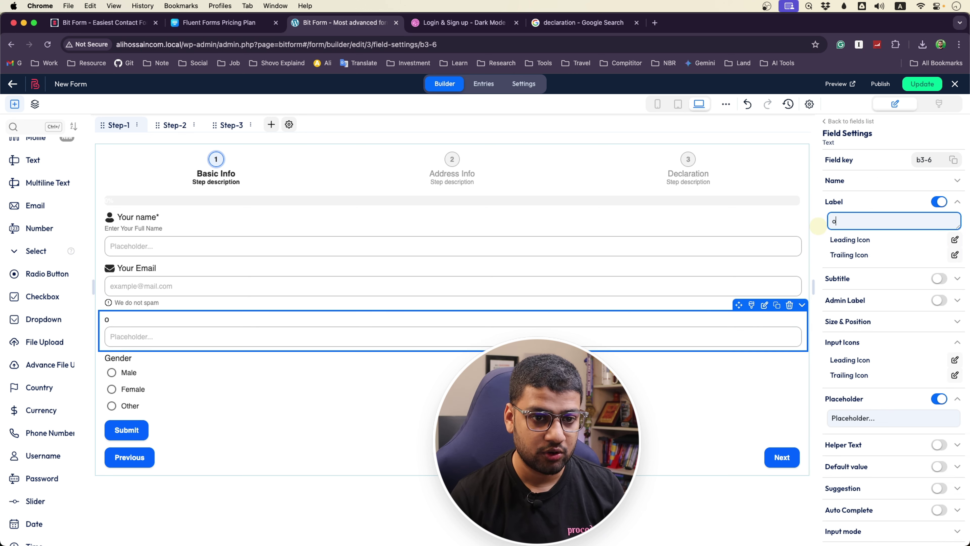
key("BackSpace")
type("Your Phone")
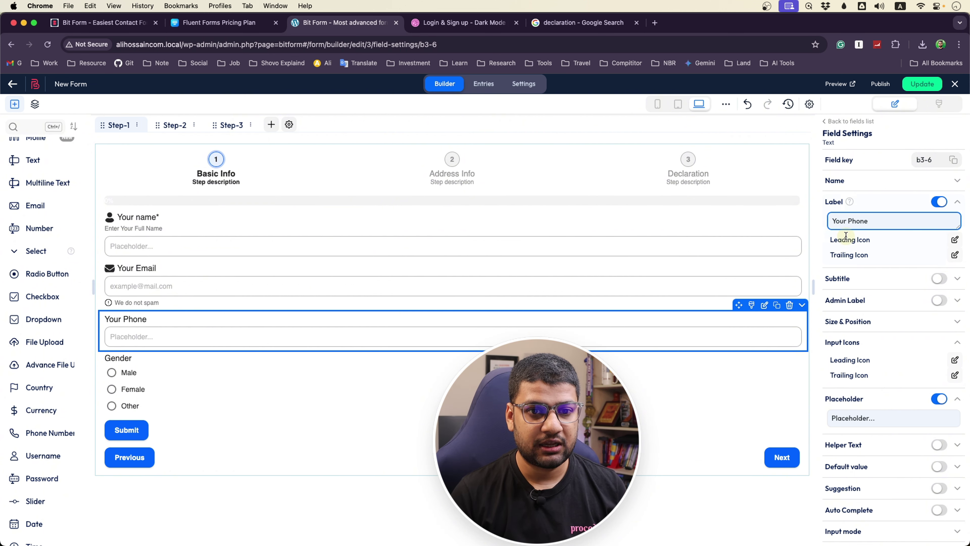
Give the Your Phone field a phone handset leading icon
left_click(955, 239)
left_click(536, 246)
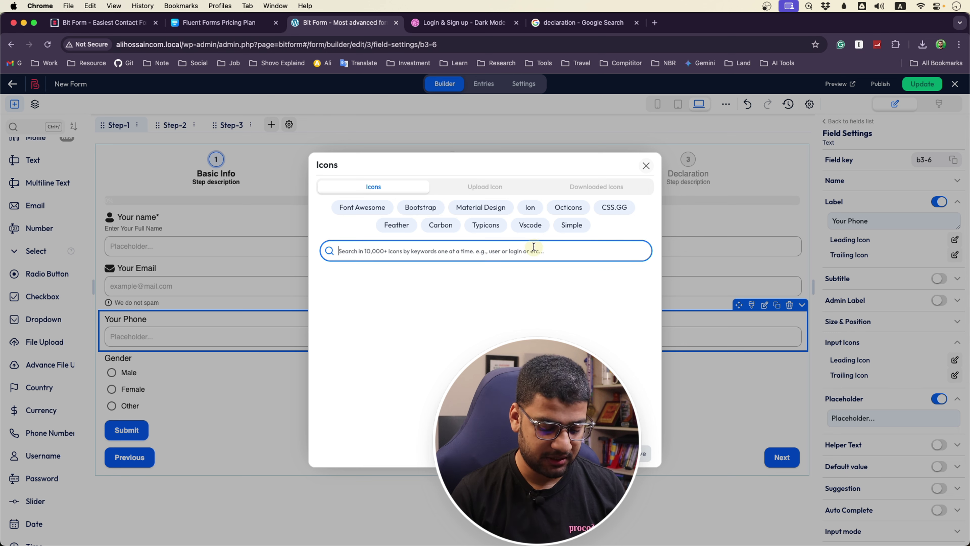
type("phone")
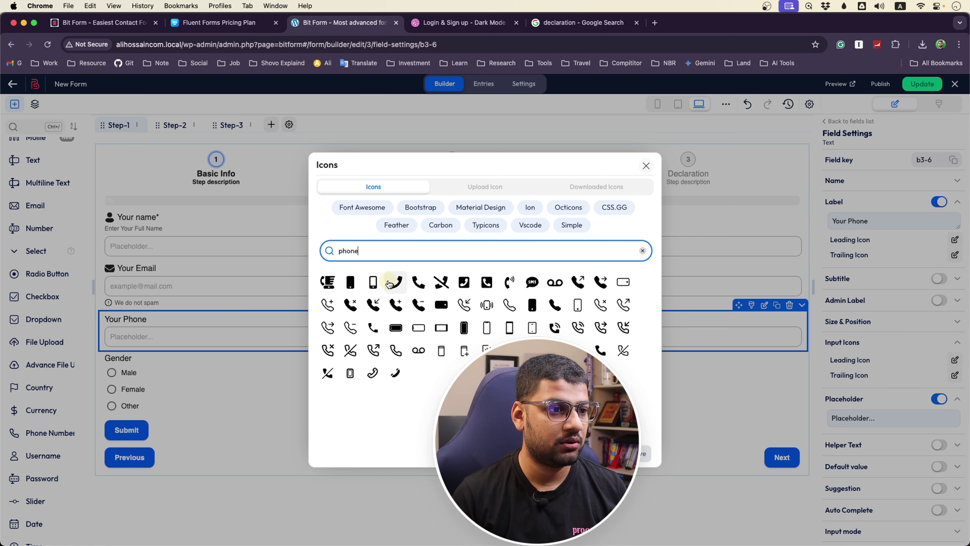
left_click(413, 284)
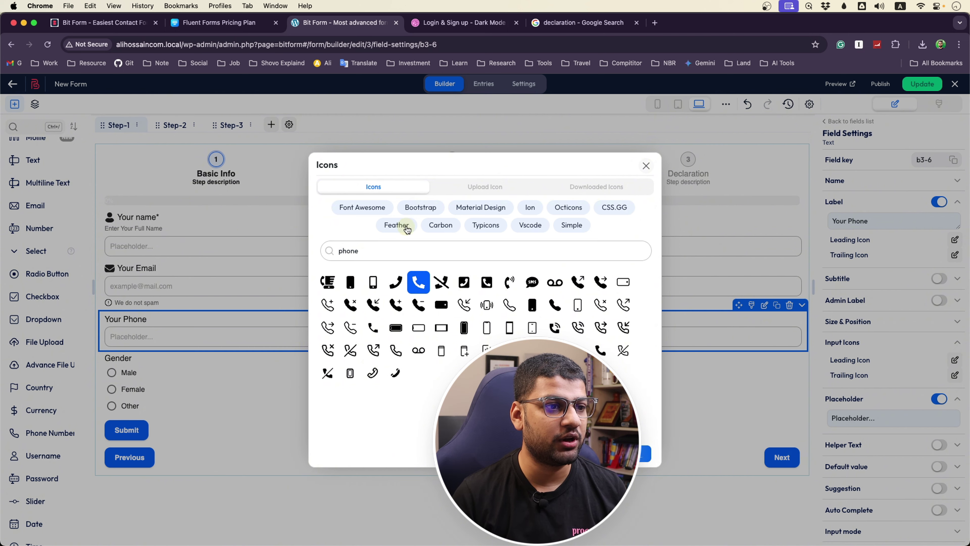
key("Return")
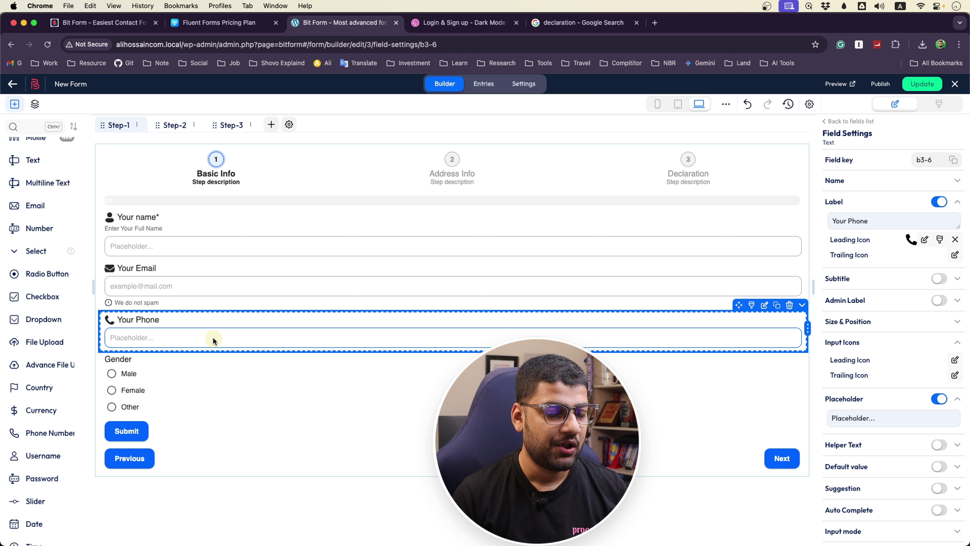
Set the Your Phone placeholder to 'Enter Your Phone Number'
left_click(863, 420)
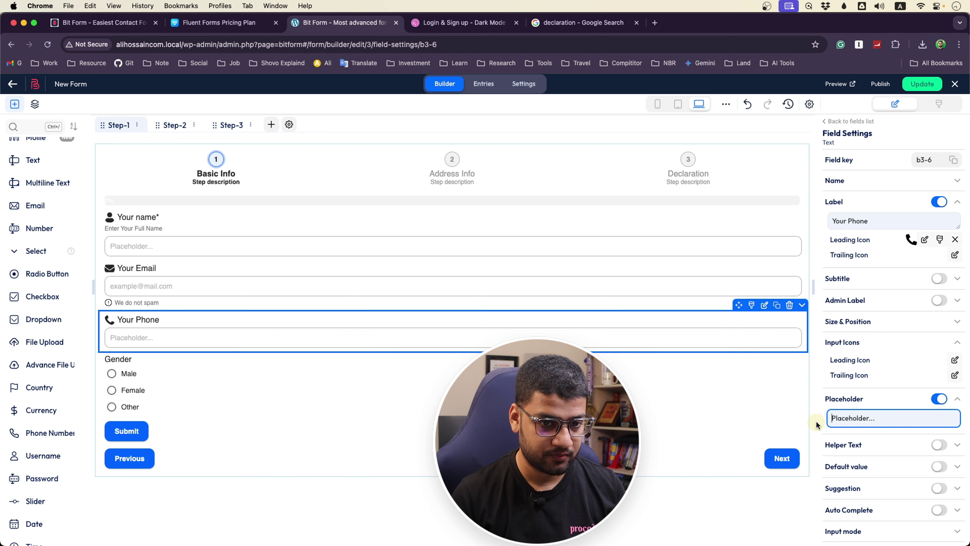
key("super+a")
type("E")
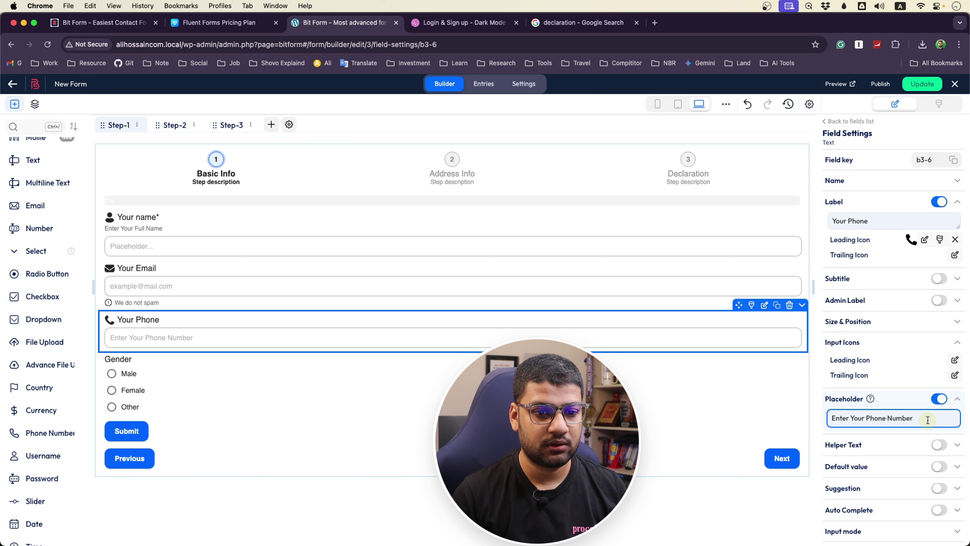
left_click(908, 400)
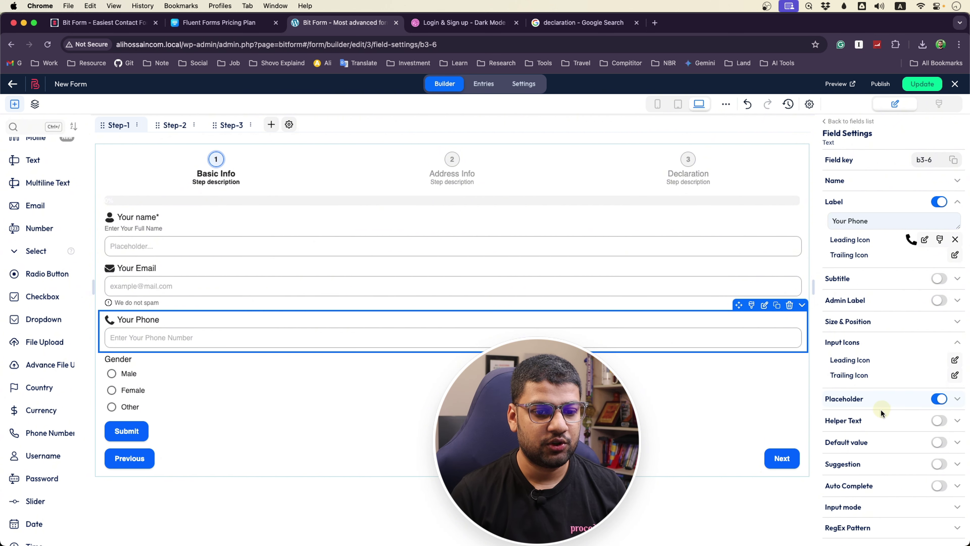
scroll(321, 351, "down", 1)
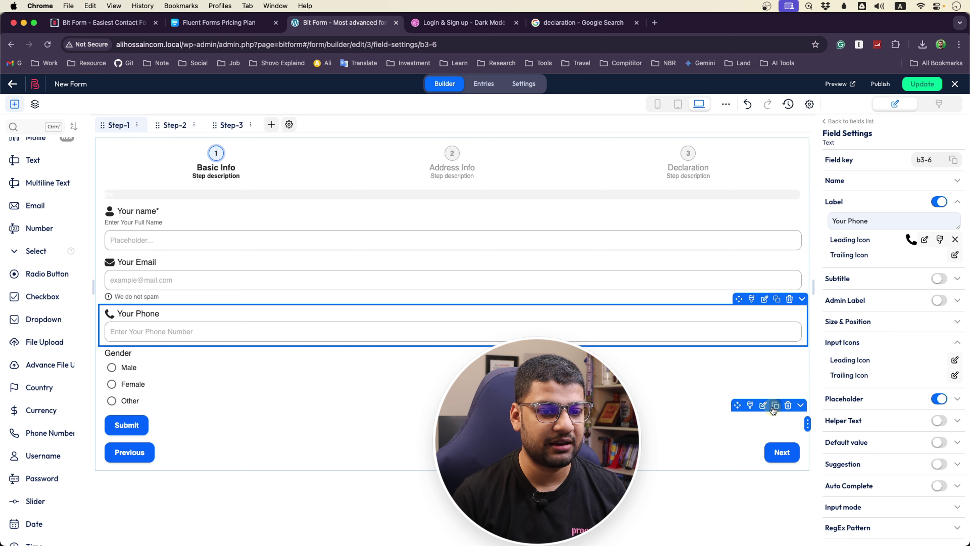
Move the Submit button from Step 1 to Step 3
left_click(800, 406)
mouse_move(770, 508)
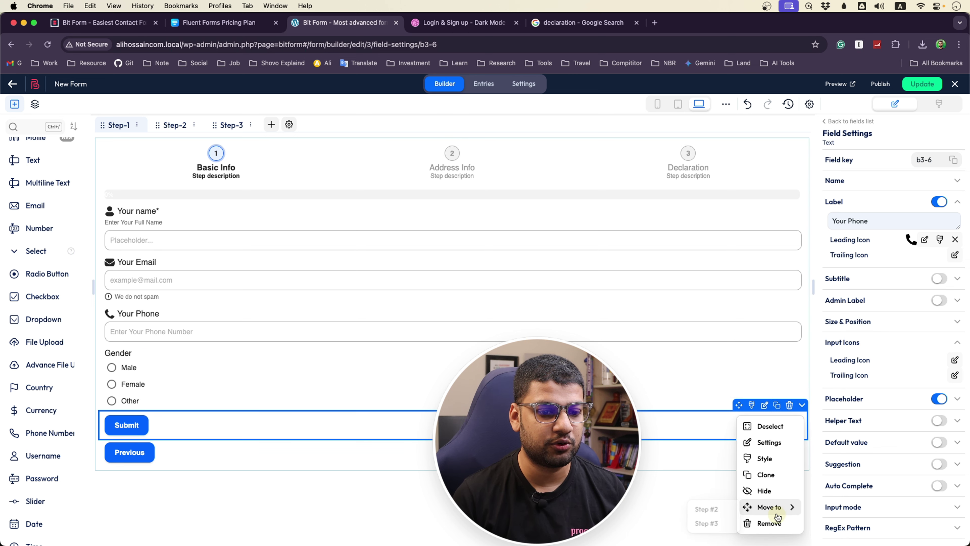
left_click(717, 524)
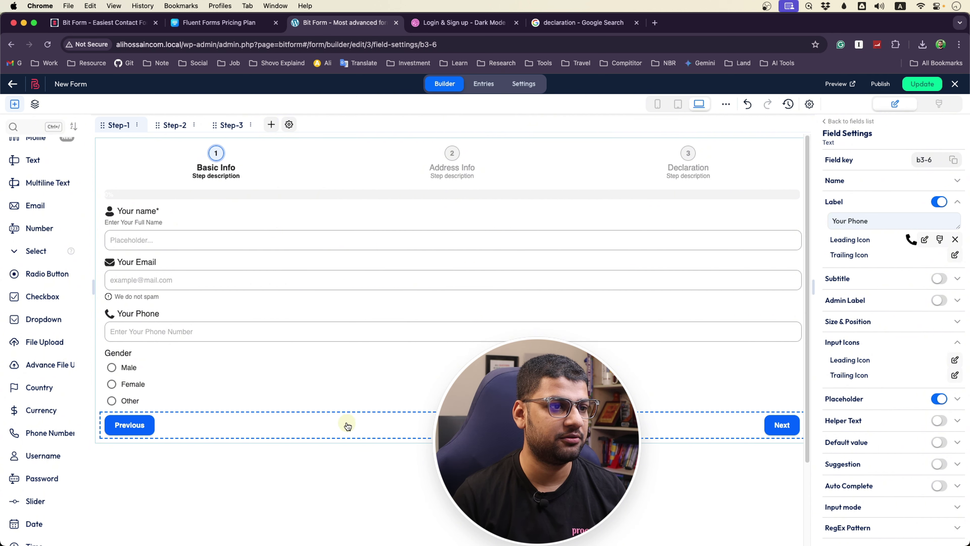
left_click(445, 162)
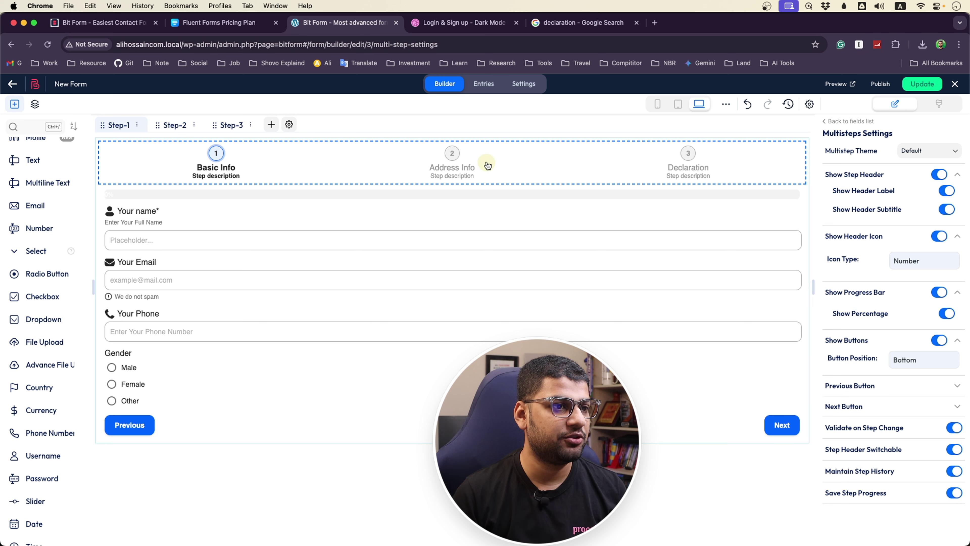
Add a Multiline Text field labelled 'Enter Your Full Address' to the Address Info step
left_click(463, 159)
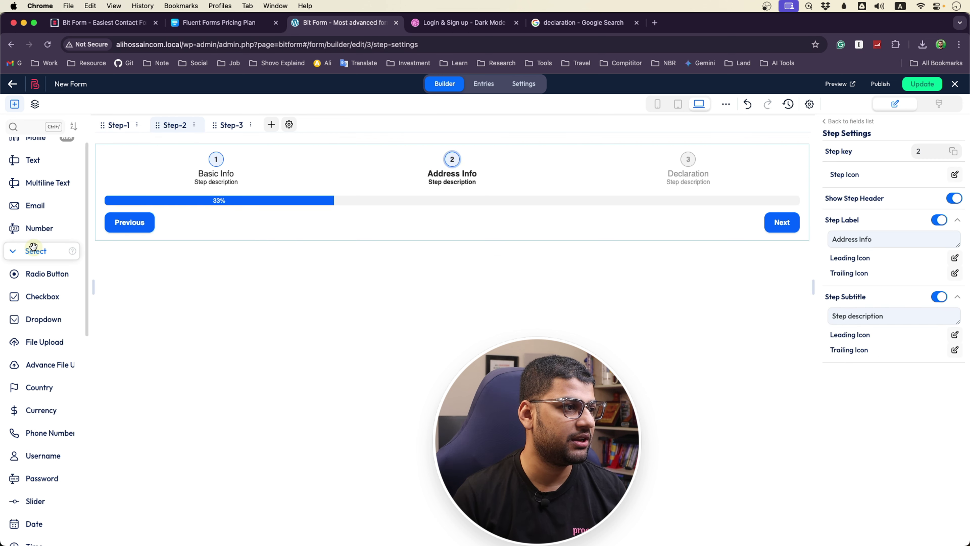
scroll(33, 244, "up", 1)
left_click_drag(42, 197, 262, 225)
left_click(162, 219)
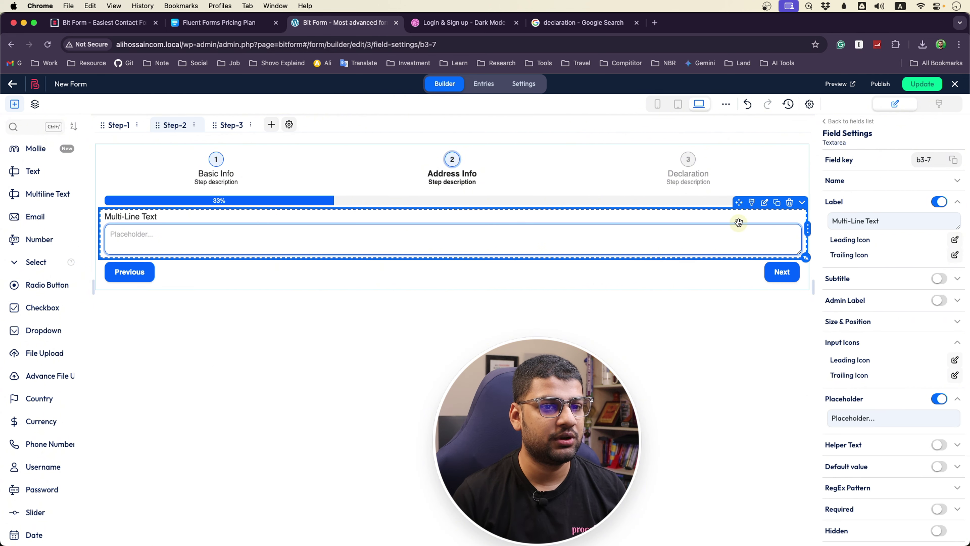
left_click_drag(896, 227, 825, 229)
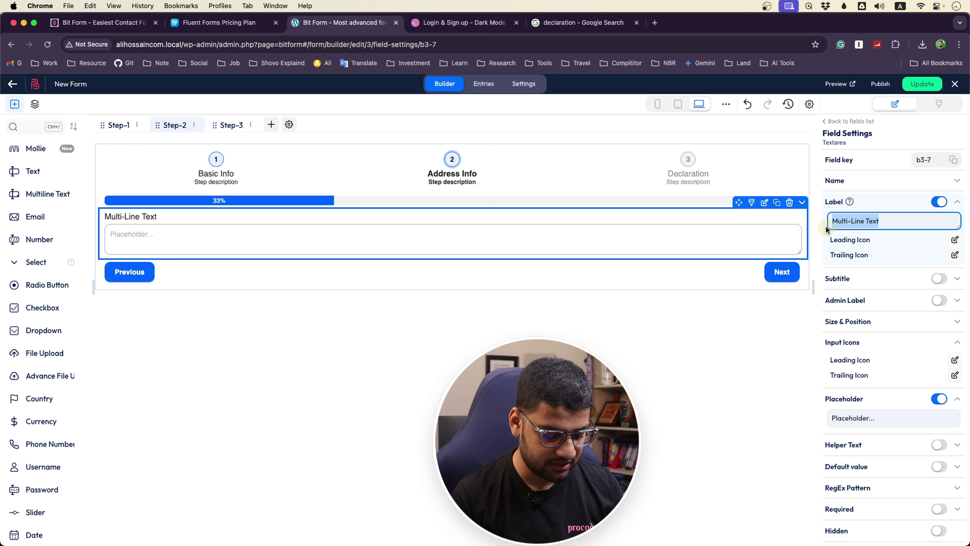
type("Enter Your Full Address")
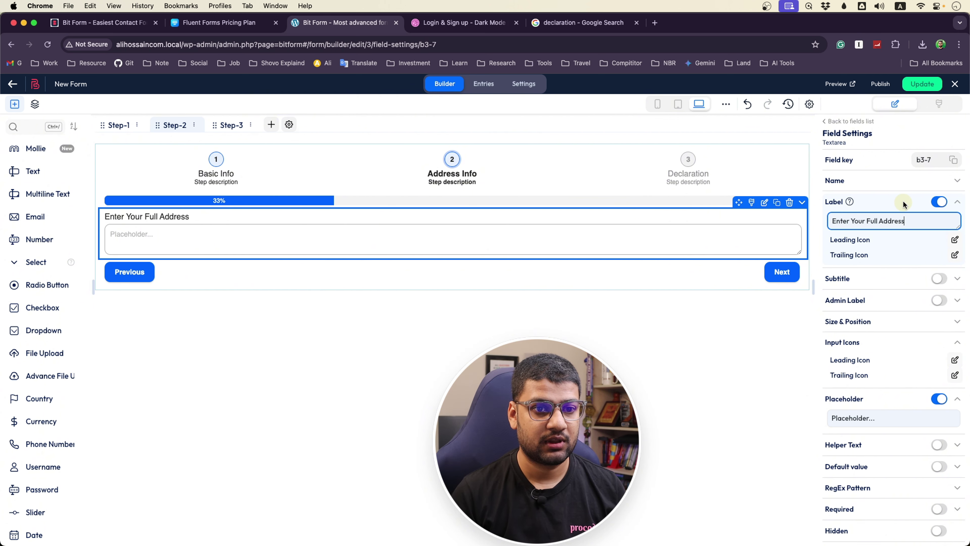
left_click(904, 204)
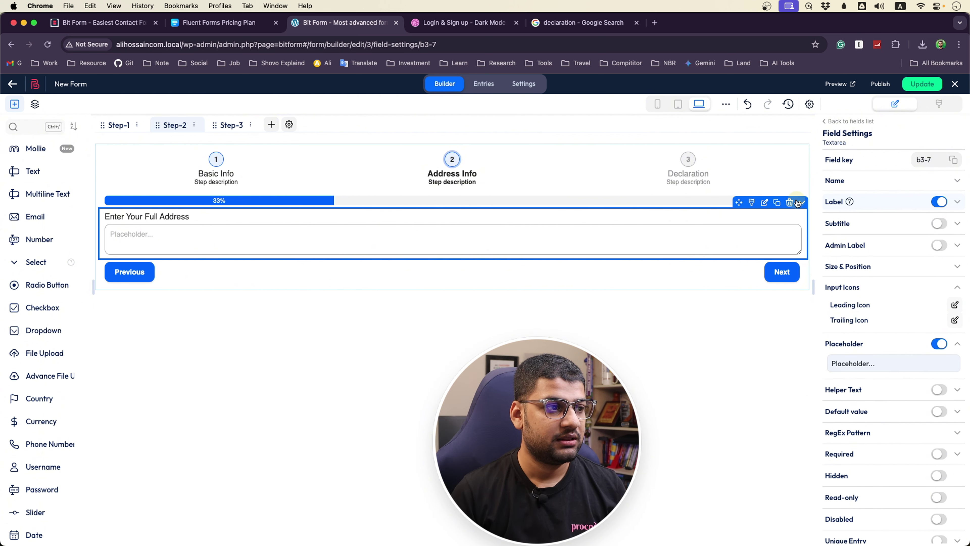
Place a Signature pad labelled 'Your Signature' above the Terms checkbox and test-draw a signature
left_click(726, 171)
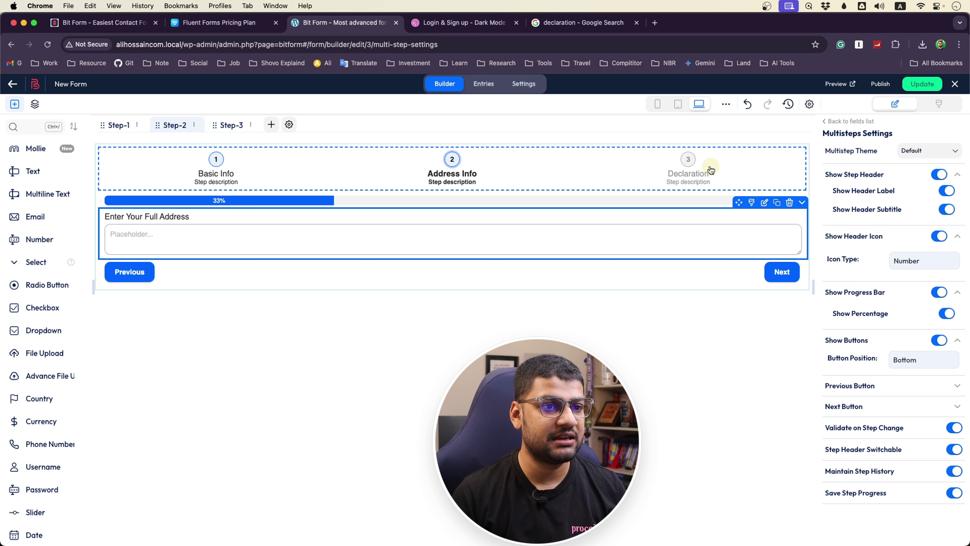
left_click(688, 160)
scroll(69, 363, "down", 10)
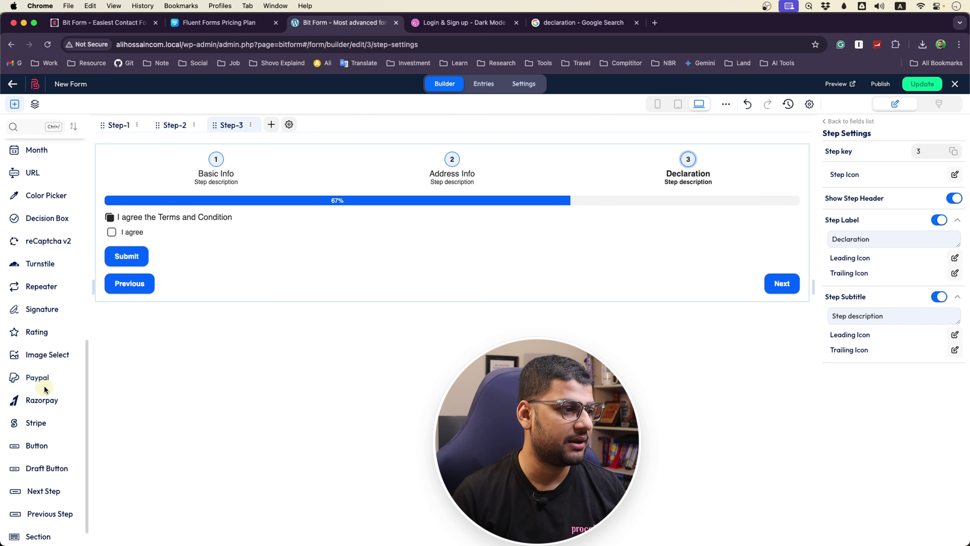
mouse_move(37, 315)
left_mouse_down()
mouse_move(286, 258)
mouse_move(284, 232)
left_mouse_up()
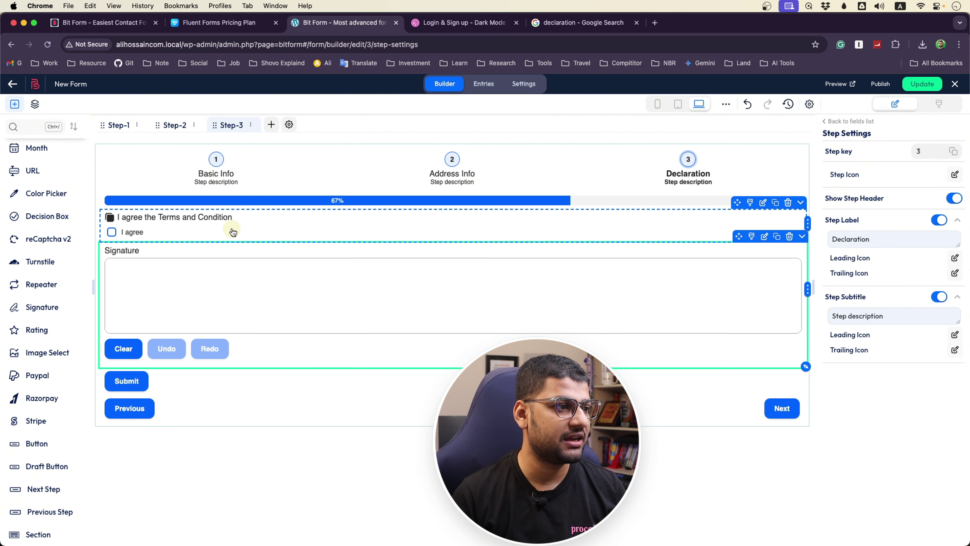
left_click_drag(227, 262, 233, 240)
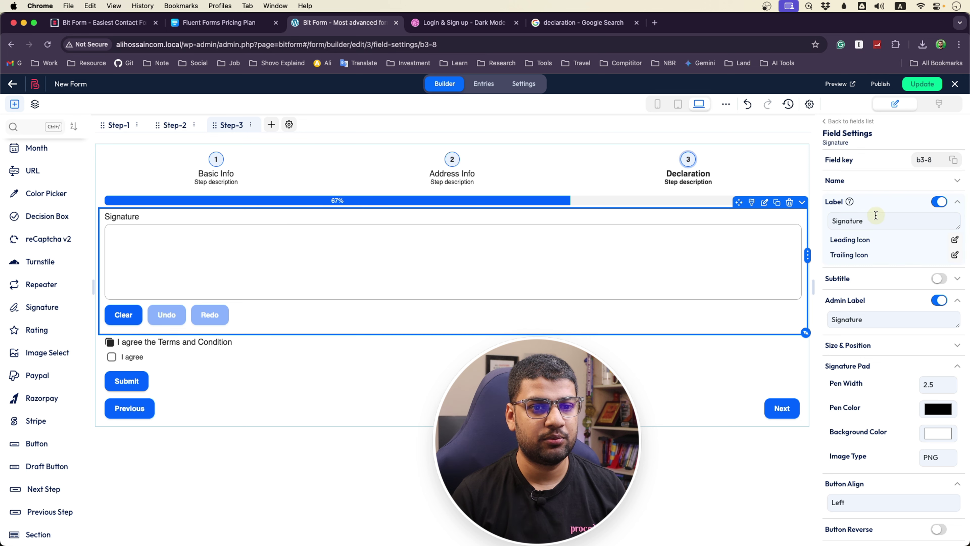
key("Left")
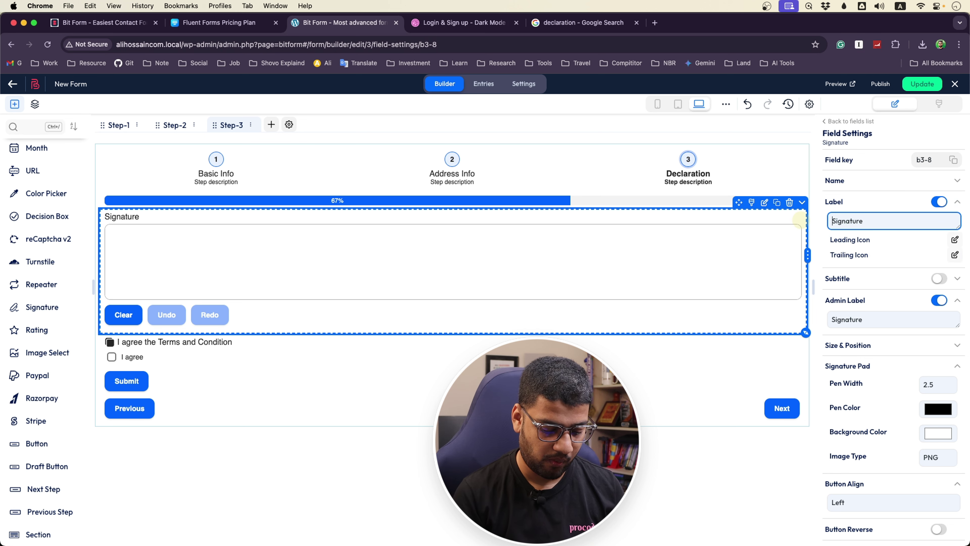
type("Your")
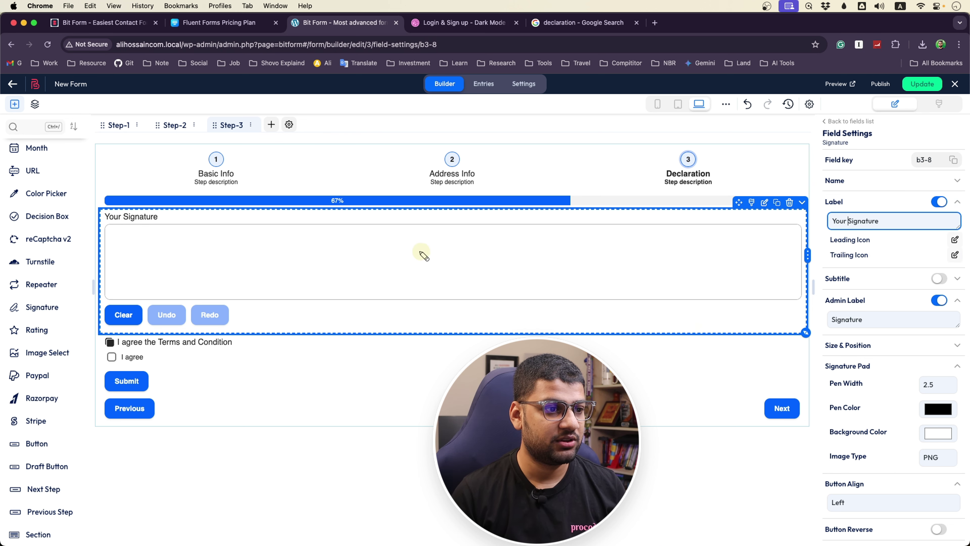
mouse_move(337, 279)
left_mouse_down()
mouse_move(348, 253)
mouse_move(350, 273)
mouse_move(372, 266)
mouse_move(370, 291)
mouse_move(387, 267)
mouse_move(411, 267)
left_mouse_up()
left_click(382, 264)
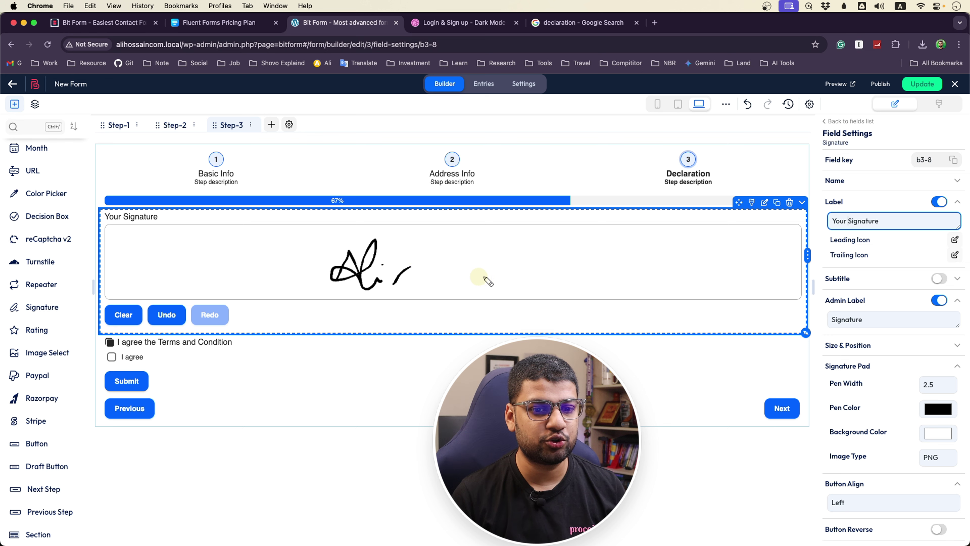
Reduce the signature pen width, test-draw a stroke, and save the form
left_click(953, 390)
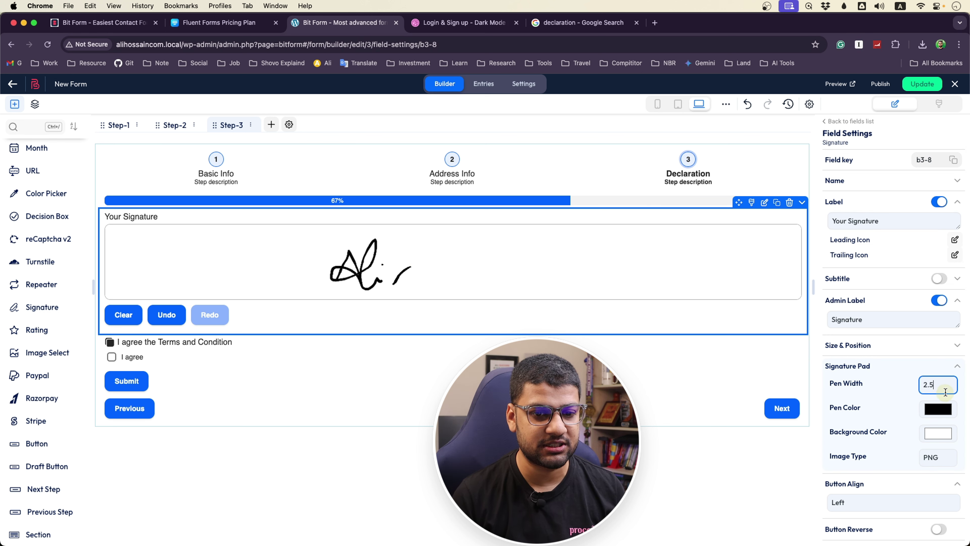
type(".")
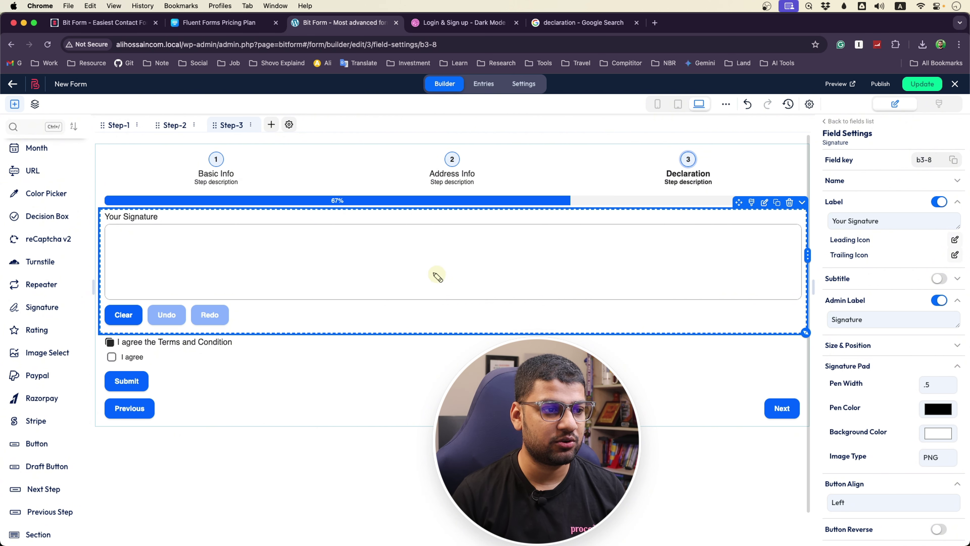
mouse_move(399, 269)
left_mouse_down()
mouse_move(411, 249)
mouse_move(420, 272)
mouse_move(397, 264)
mouse_move(423, 247)
mouse_move(430, 263)
left_mouse_up()
left_click(437, 245)
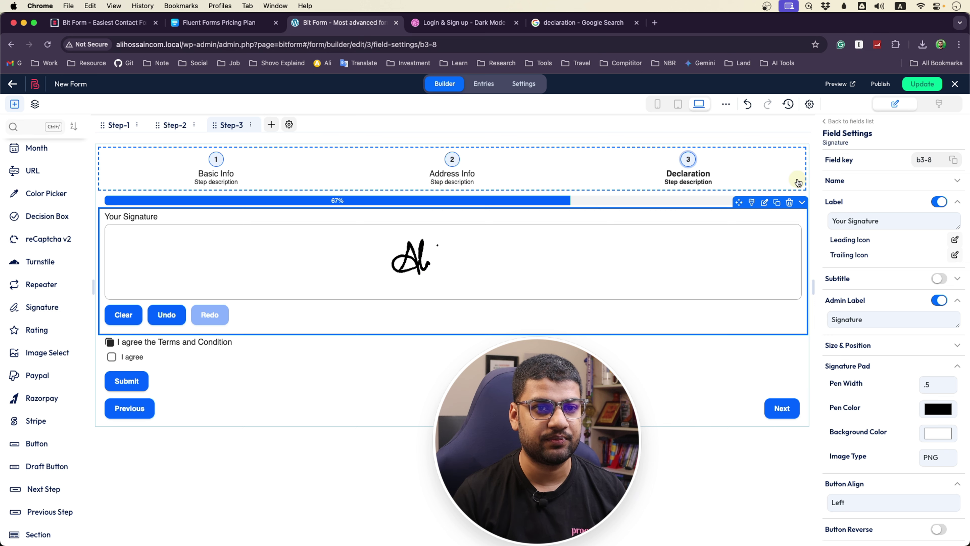
left_click(922, 84)
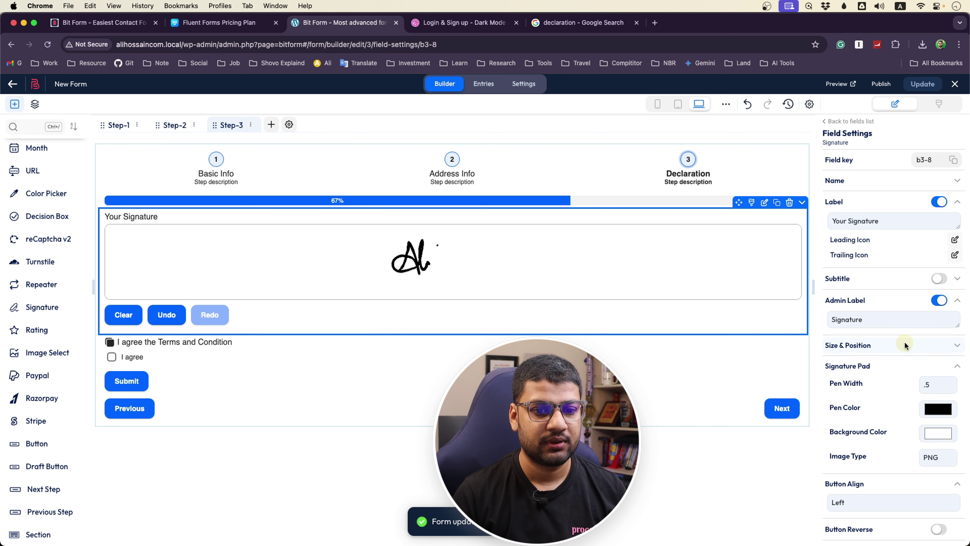
Set the pen width to 0.5 and test the thinner pen
left_click(926, 384)
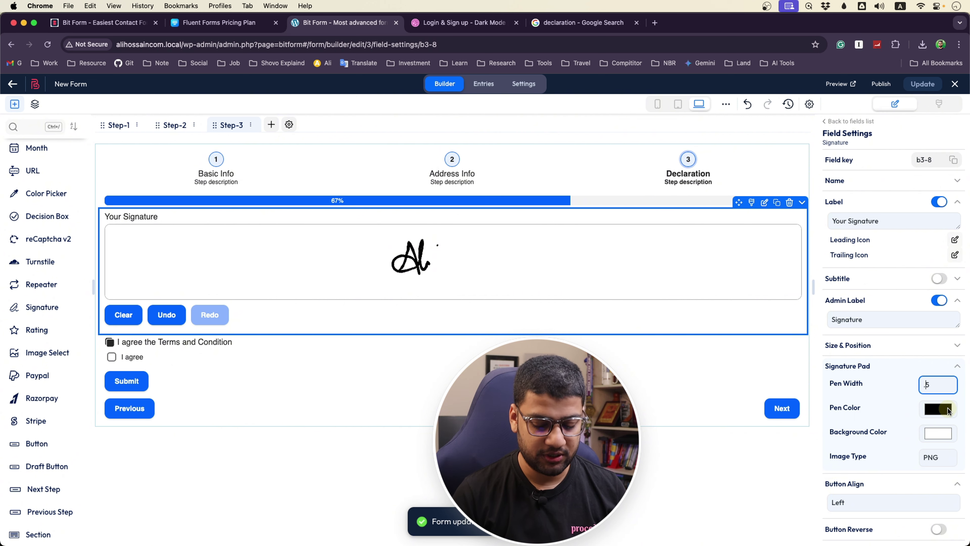
type("0.")
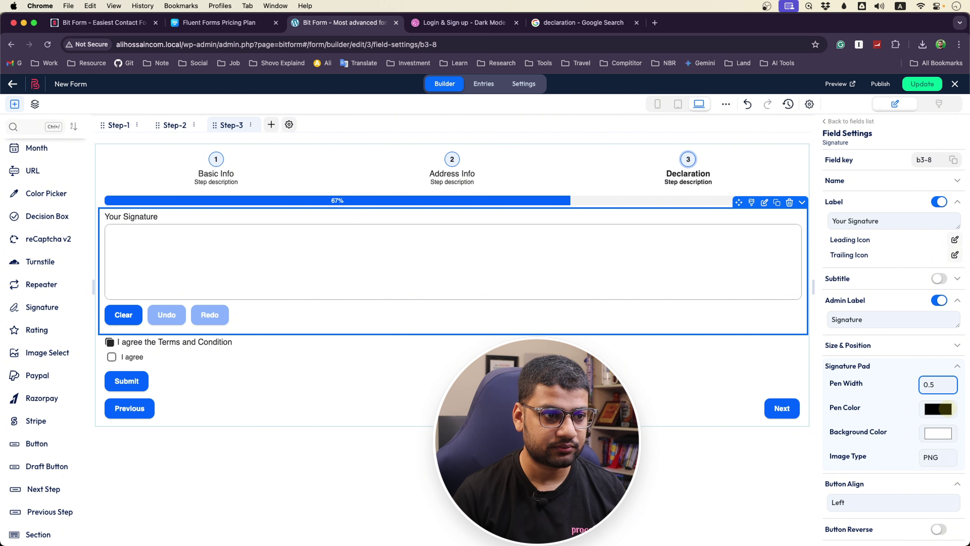
mouse_move(462, 279)
left_mouse_down()
mouse_move(474, 237)
mouse_move(457, 261)
mouse_move(492, 238)
mouse_move(494, 274)
left_mouse_up()
left_click(501, 249)
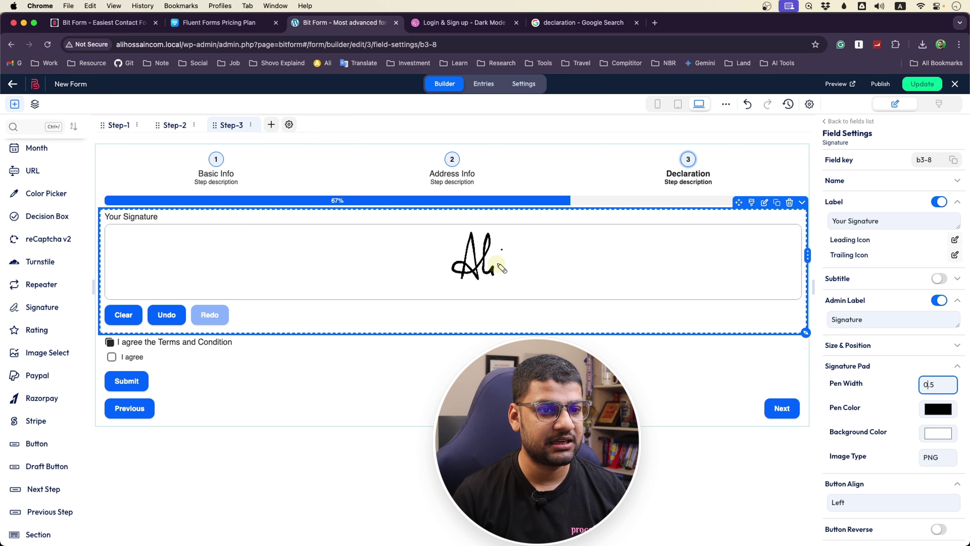
Change the pen colour to bright red and test it
left_click(940, 409)
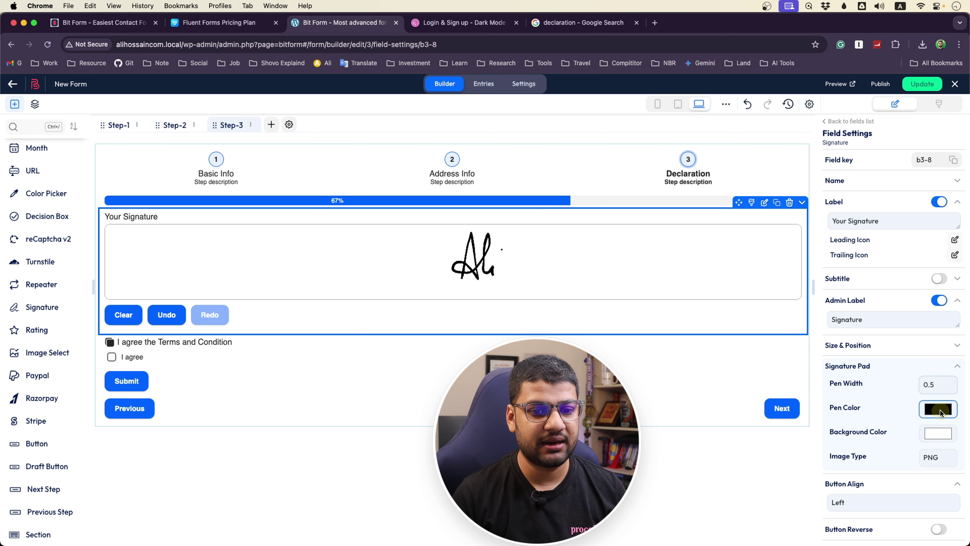
left_click(916, 450)
left_click_drag(915, 450, 952, 423)
mouse_move(451, 274)
left_mouse_down()
mouse_move(461, 258)
mouse_move(475, 273)
mouse_move(485, 249)
mouse_move(483, 270)
left_mouse_up()
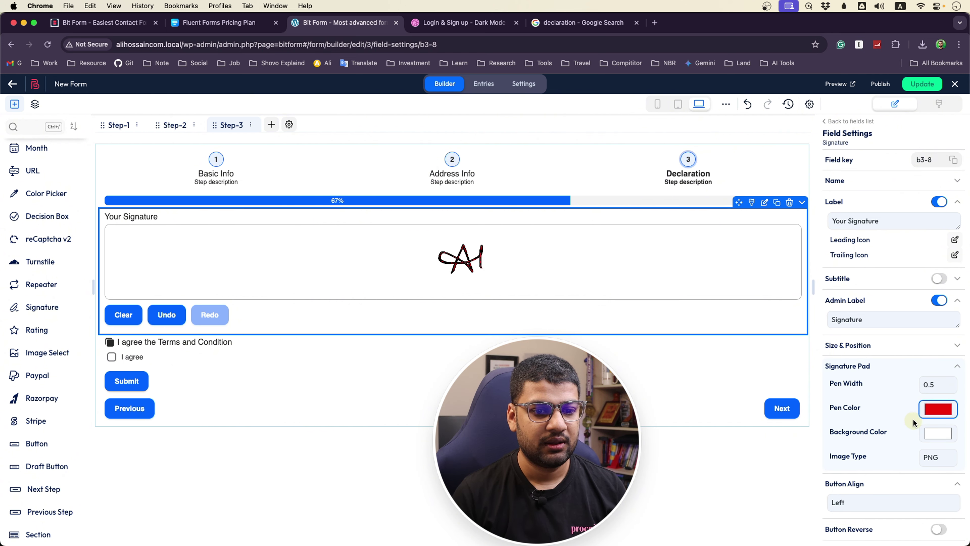
Set the signature pad background colour to dark red
left_click(936, 432)
left_click_drag(896, 334, 932, 342)
left_click(906, 443)
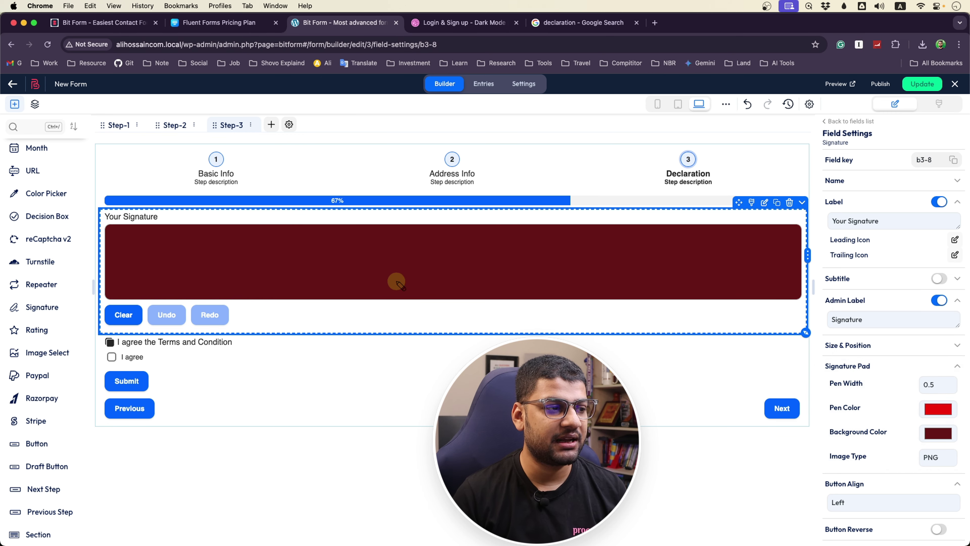
left_click(942, 467)
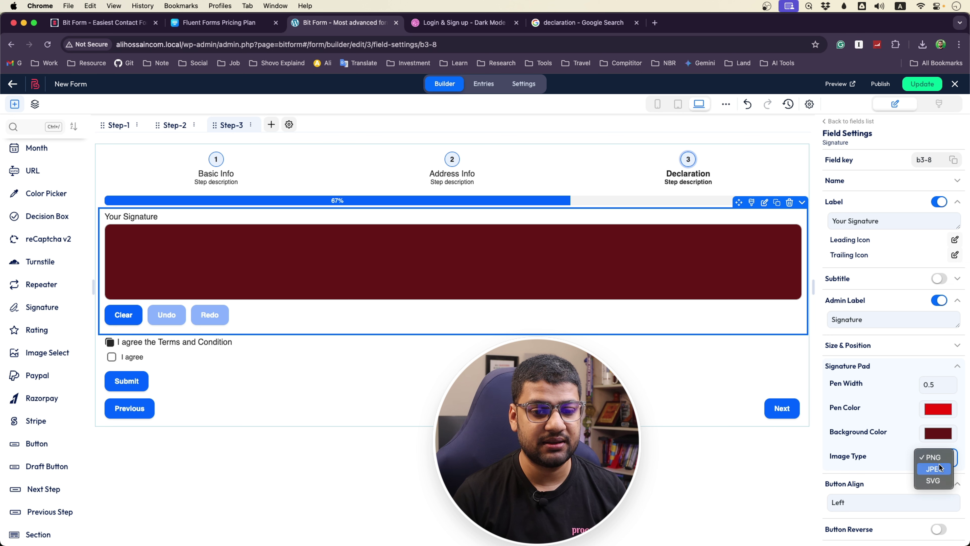
Keep PNG as the image type and centre the signature pad's buttons
left_click(935, 458)
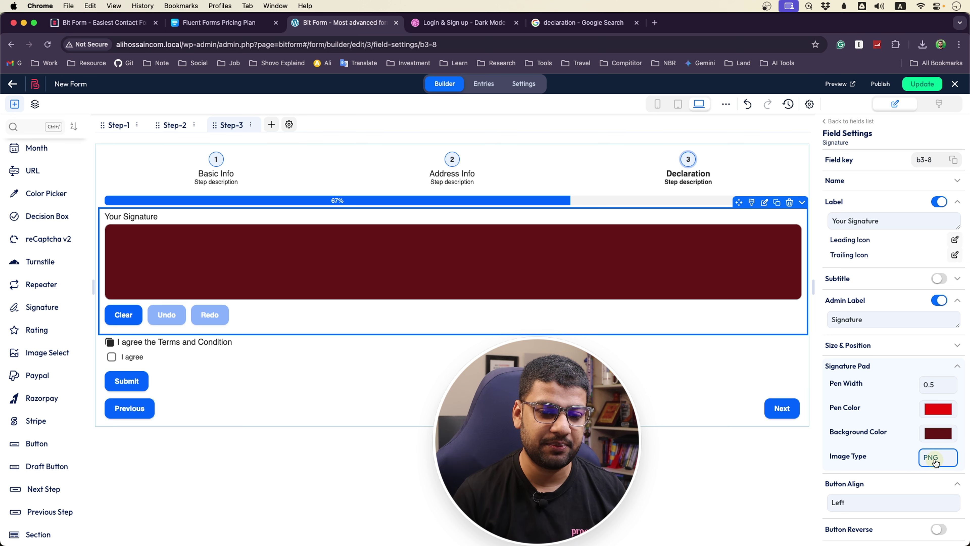
scroll(841, 410, "down", 5)
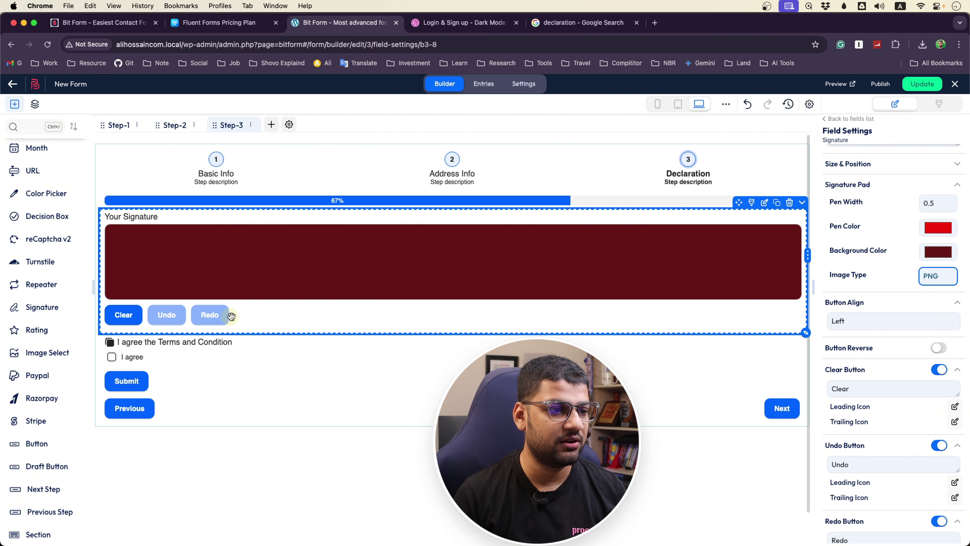
left_click(876, 388)
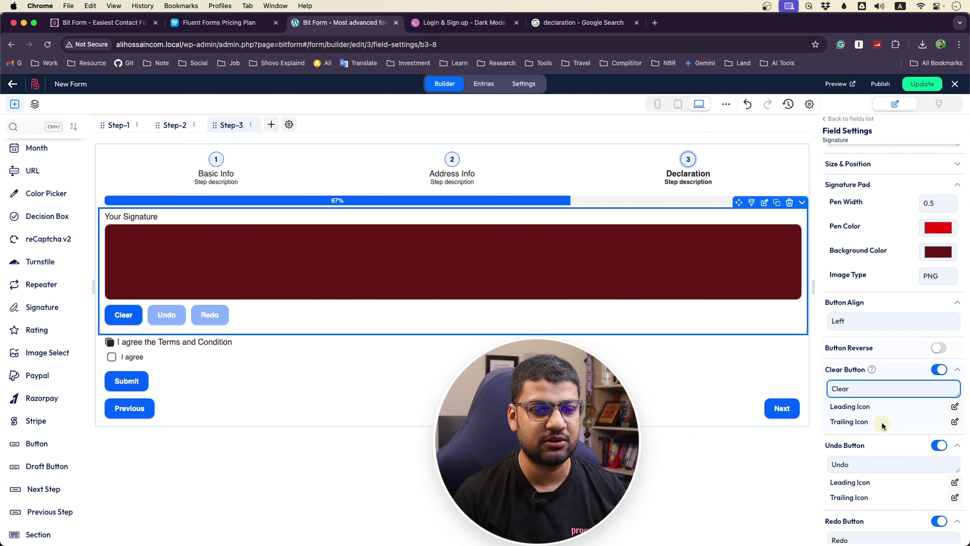
left_click(871, 321)
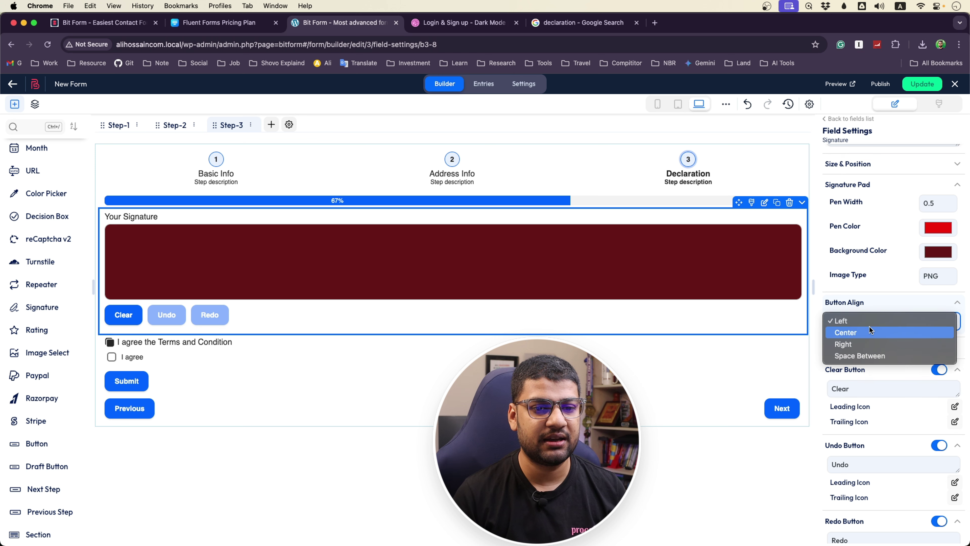
left_click(866, 334)
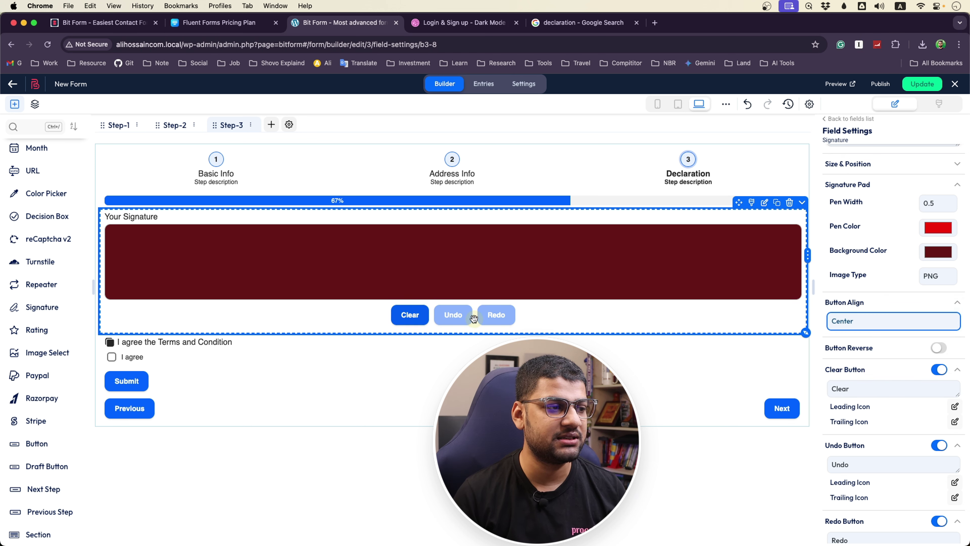
Return the buttons to left alignment and set the pad background to white (255,255,255)
left_click(863, 322)
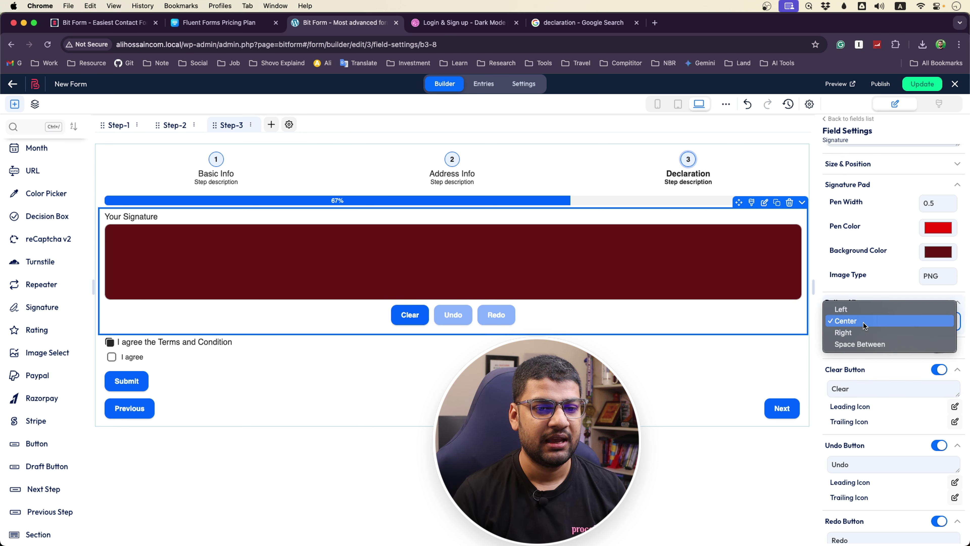
left_click(852, 311)
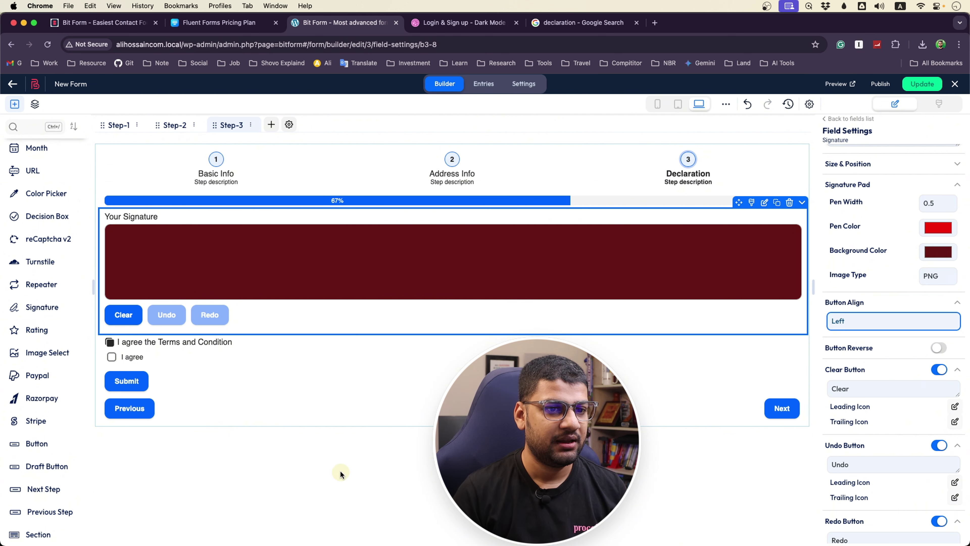
left_click(940, 250)
left_click(852, 264)
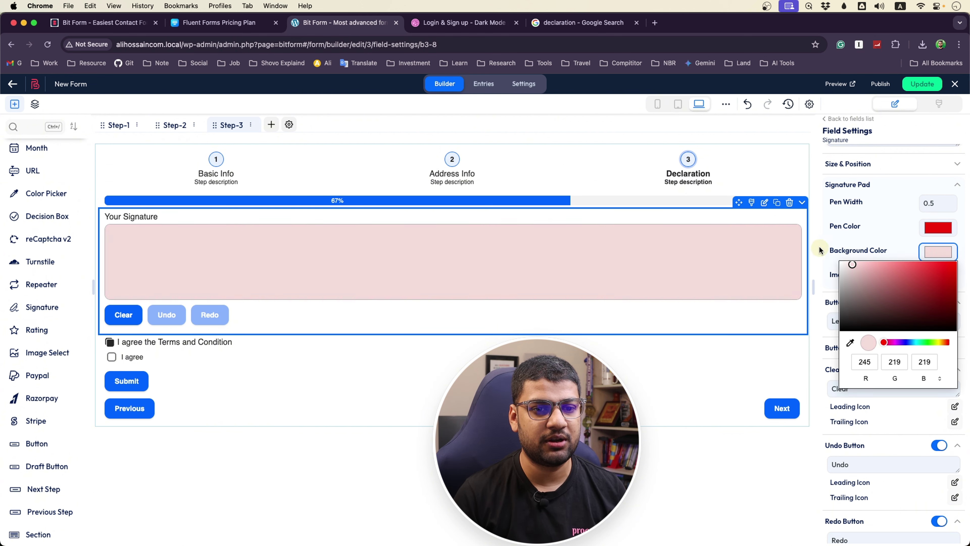
Make the signature pen black with a 1.5 width, and expand Size & Position
left_click(931, 228)
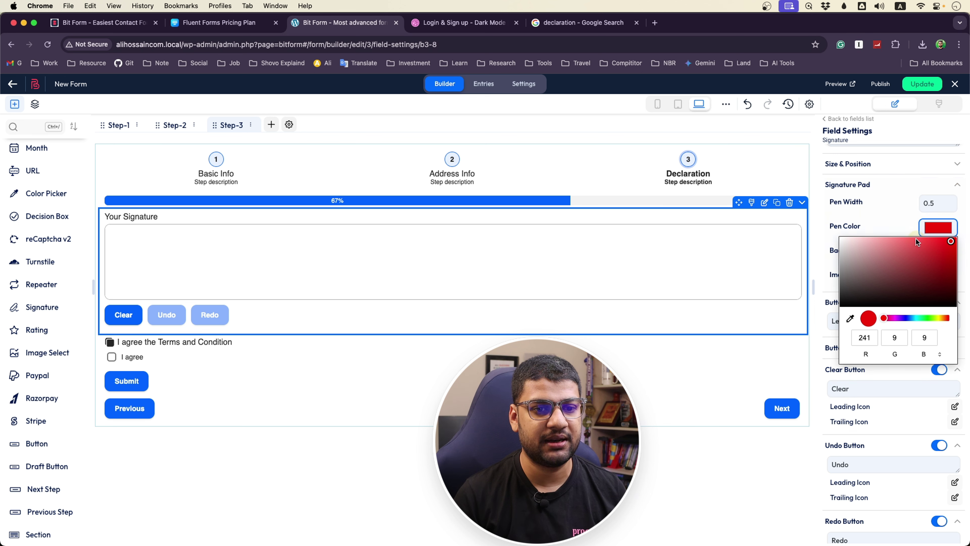
left_click(938, 203)
type("1.")
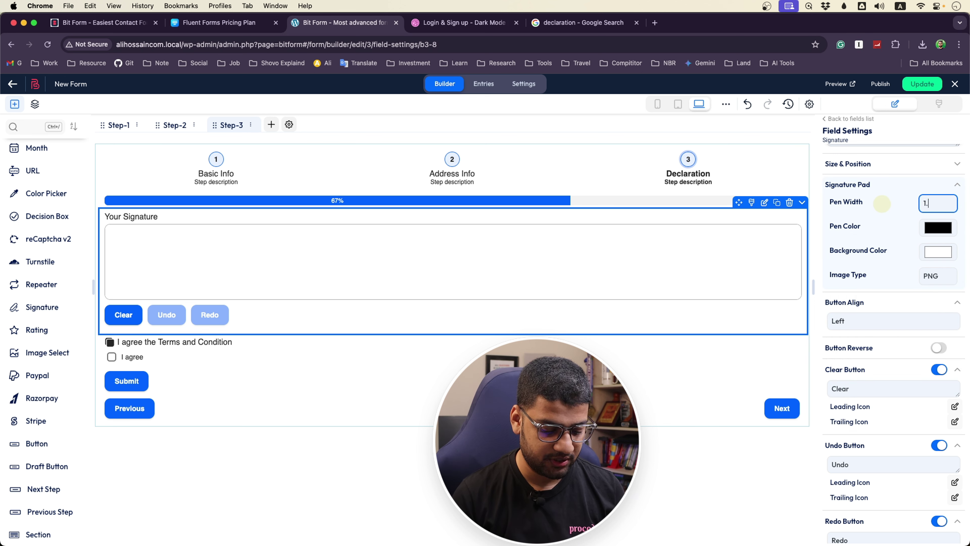
left_click(879, 203)
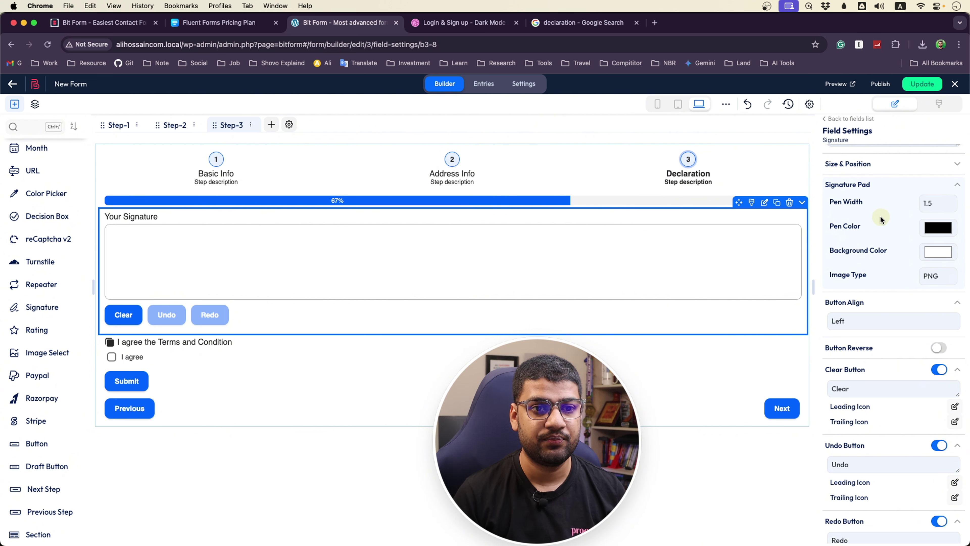
scroll(880, 216, "up", 2)
left_click(959, 198)
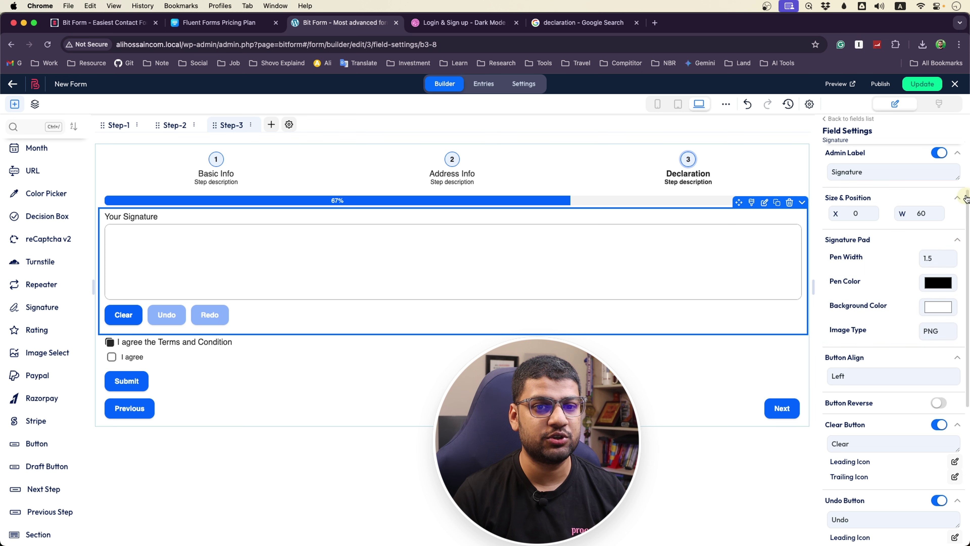
scroll(893, 310, "down", 10)
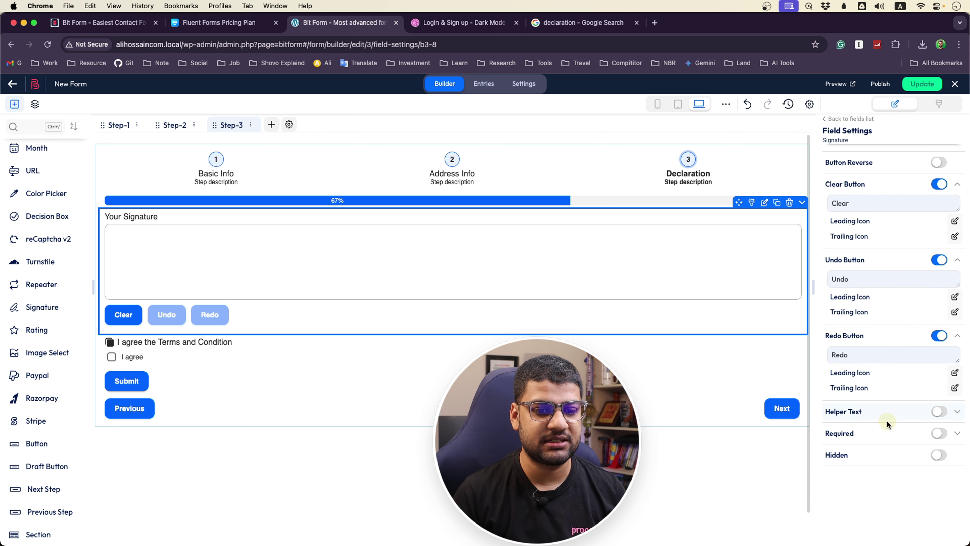
scroll(886, 432, "up", 1)
scroll(879, 382, "up", 10)
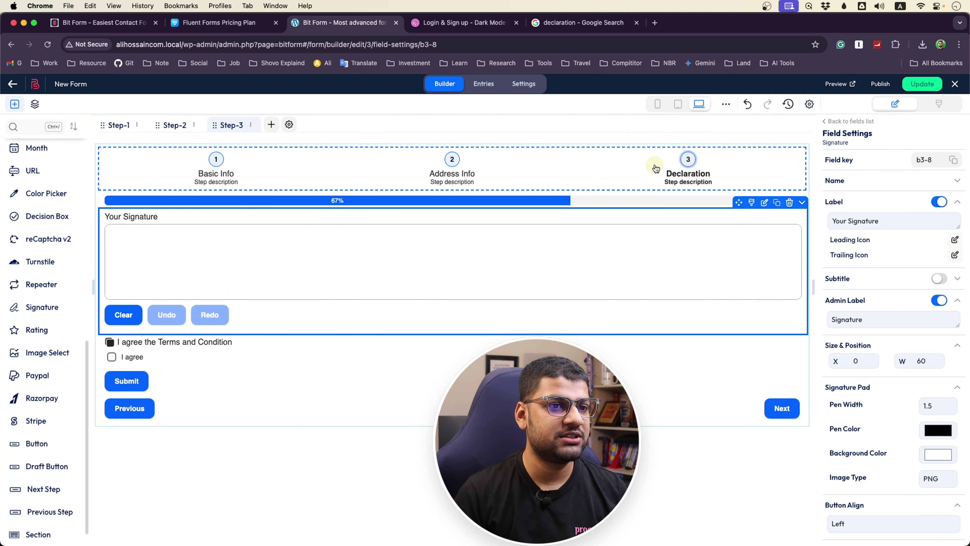
Drop a Paypal field onto the Declaration step, dismiss its notice, and update the form
left_click(688, 160)
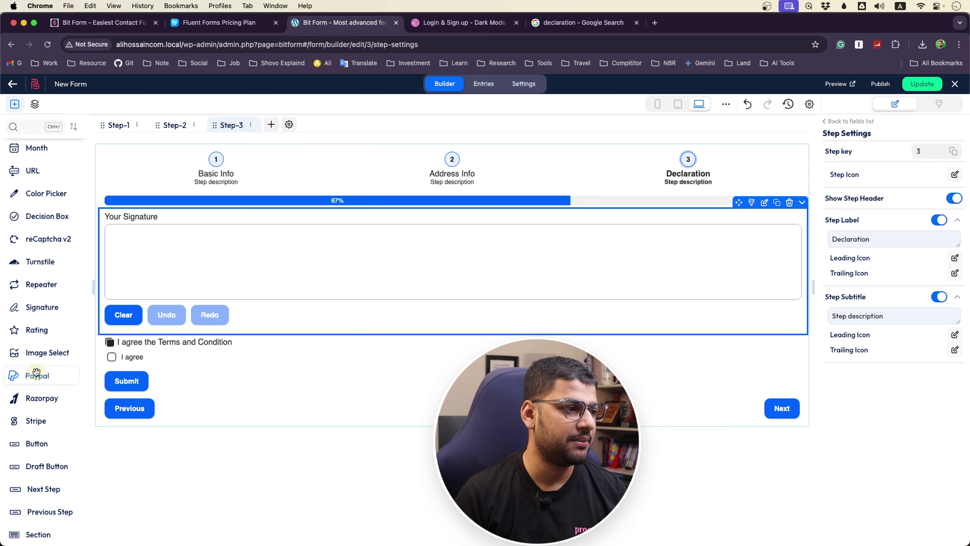
left_click_drag(34, 377, 157, 252)
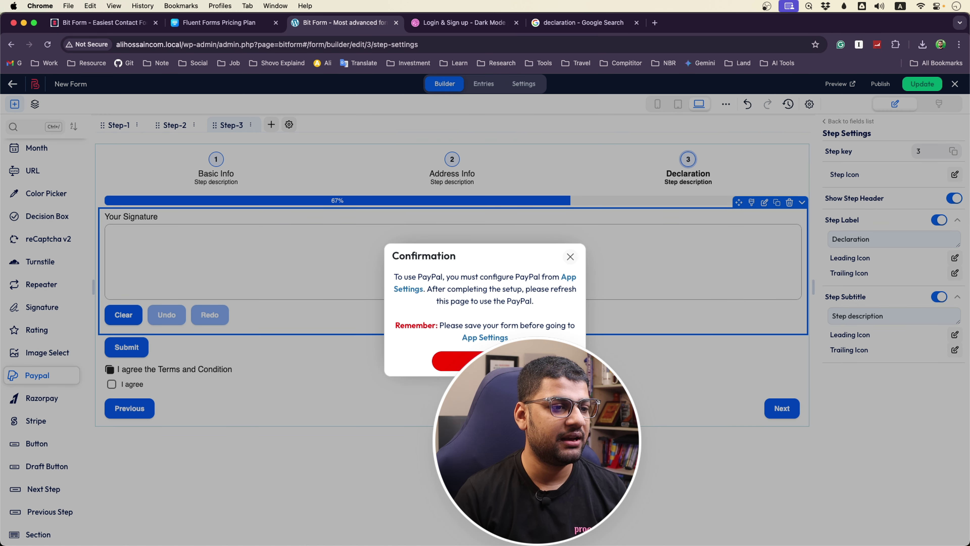
left_click(571, 257)
left_click(921, 85)
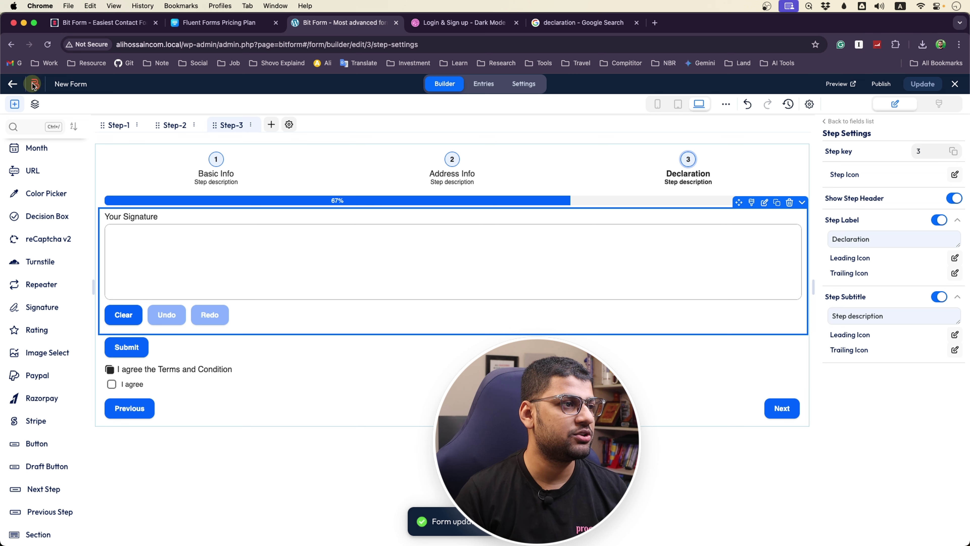
From All Forms, go to App Settings > Payments and open Available Payments
left_click(12, 84)
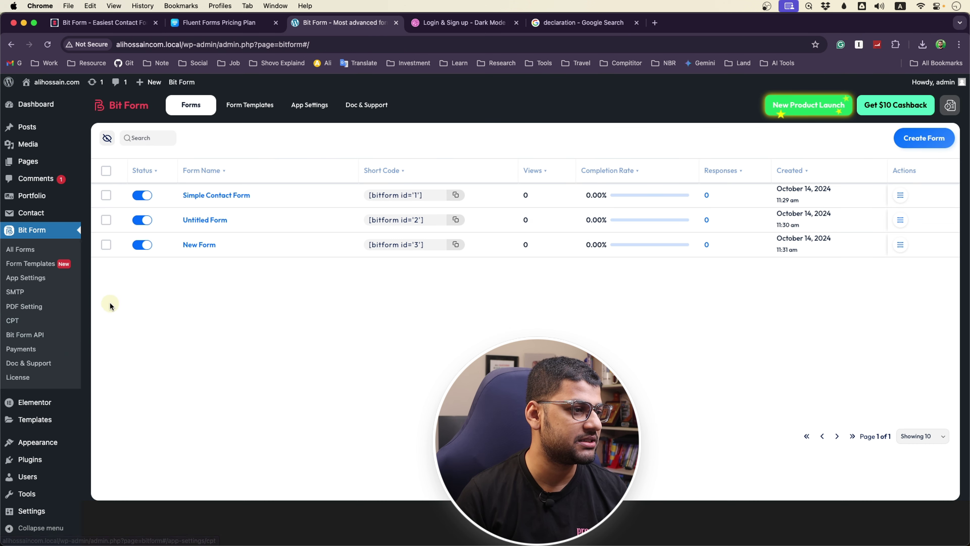
left_click(21, 348)
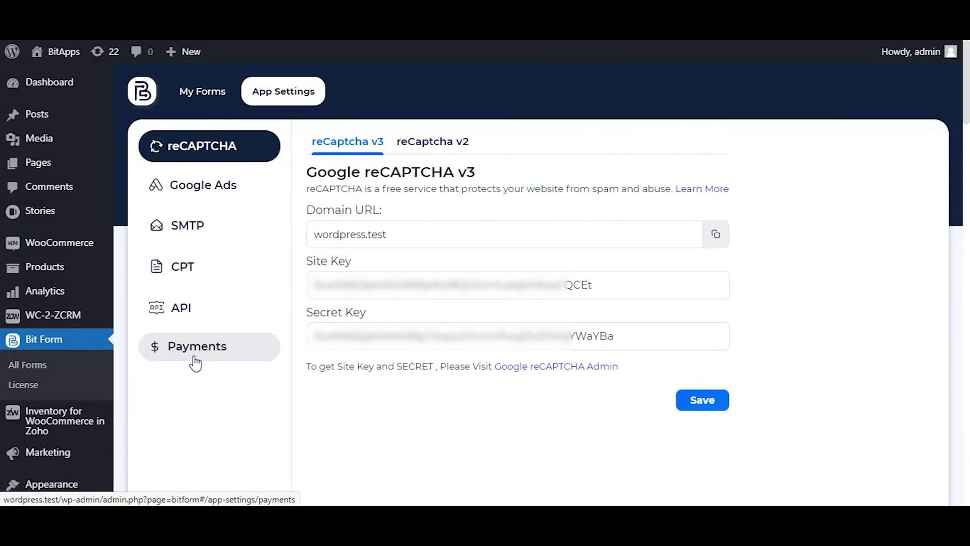
left_click(195, 361)
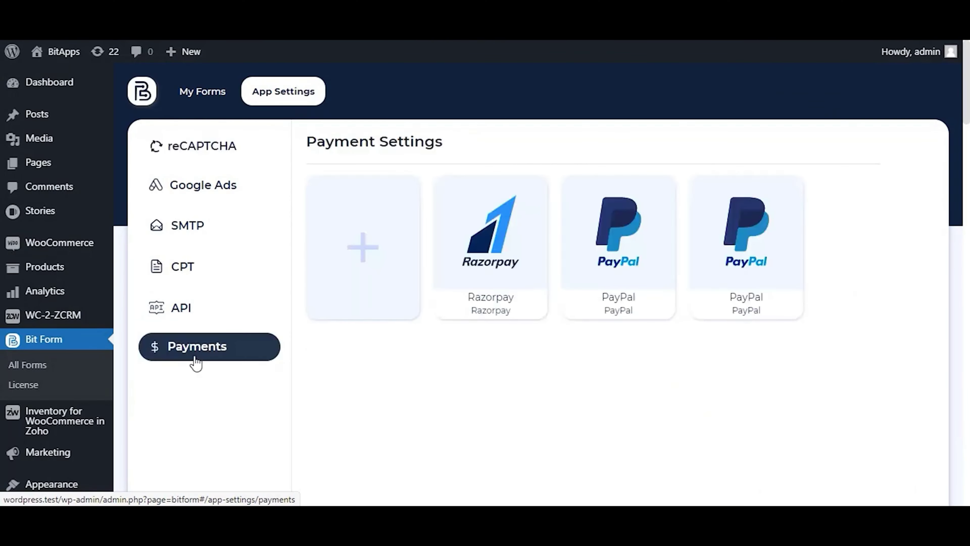
mouse_move(574, 285)
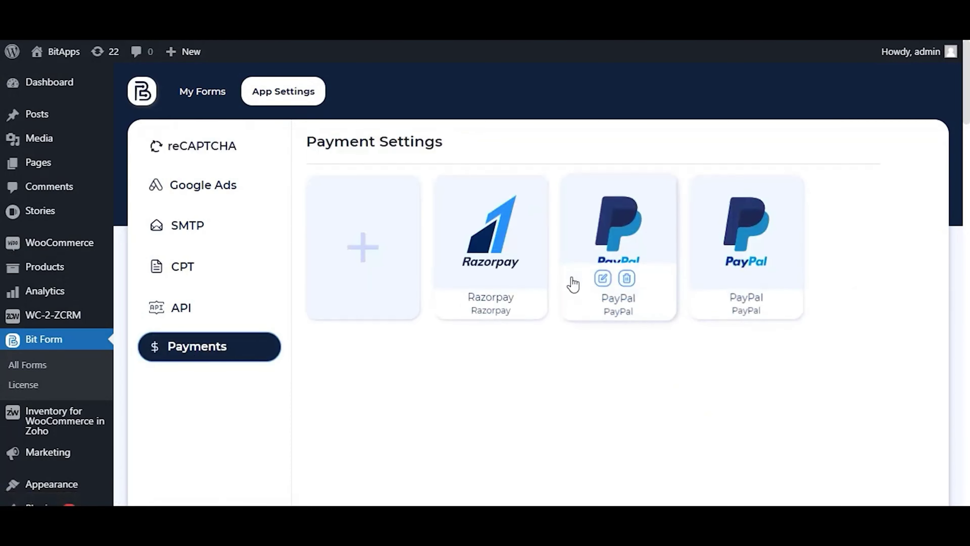
Start a new PayPal integration and paste the sandbox Client ID from PayPal Developer
left_click(344, 256)
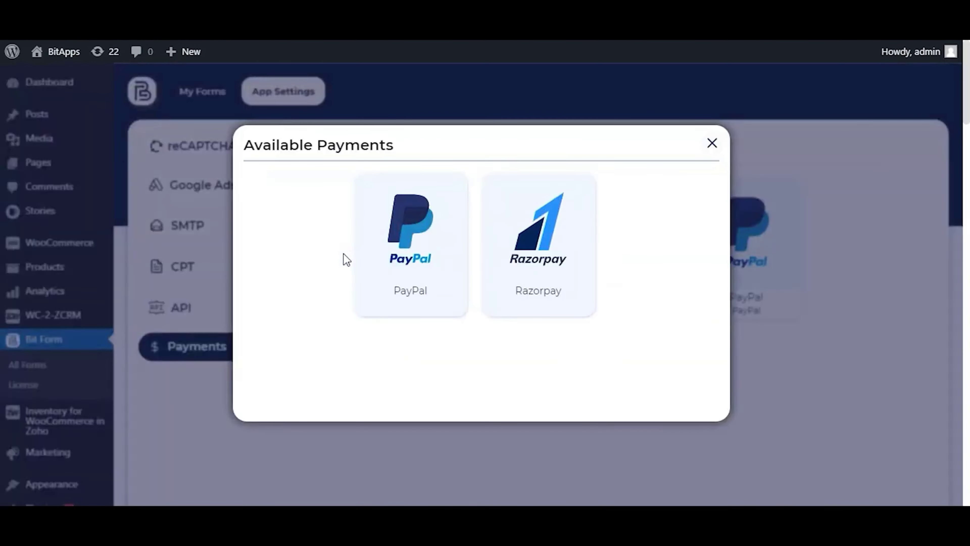
left_click(430, 272)
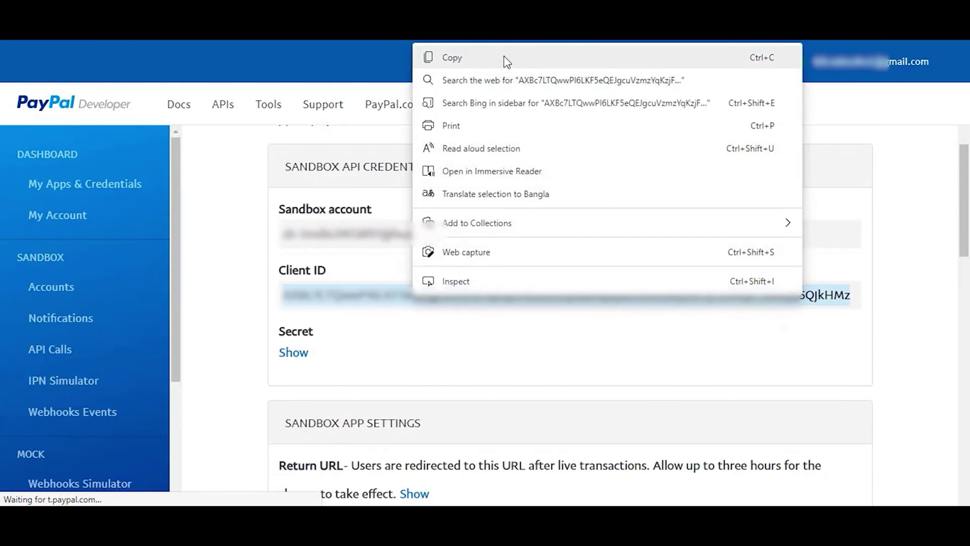
left_click(505, 57)
left_click(506, 367)
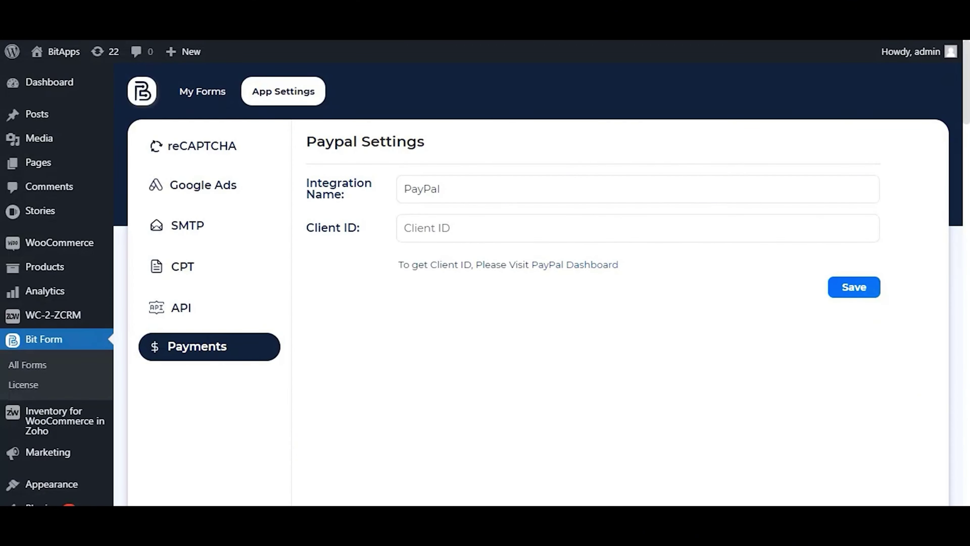
left_click(439, 226)
right_click(474, 234)
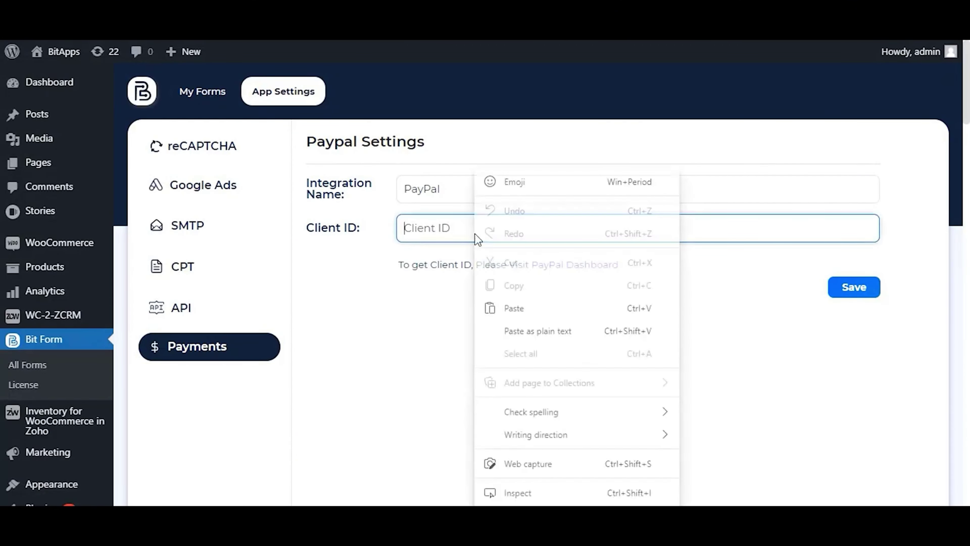
left_click(542, 309)
left_click(684, 325)
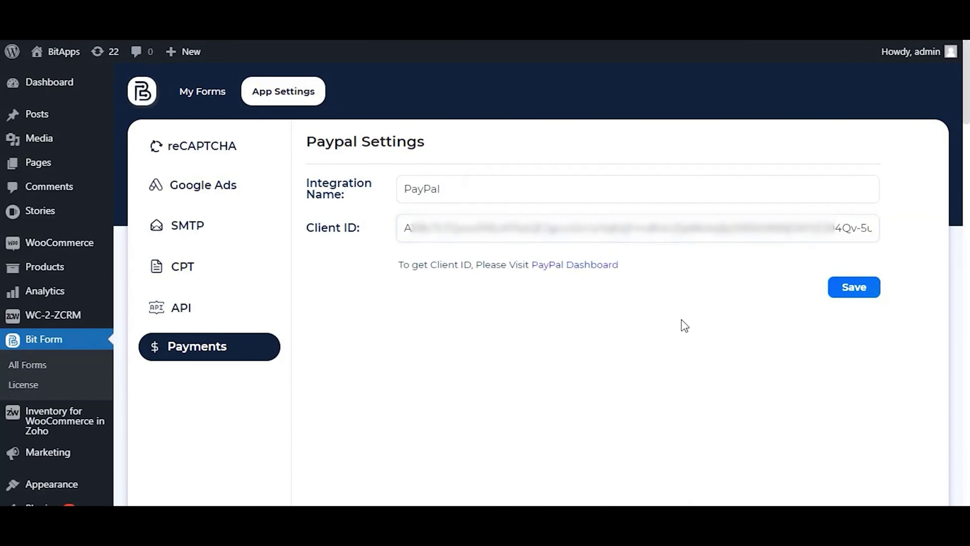
Name the integration 'PayPal Sandbox Test Integration' and save it
left_click(578, 192)
type("Sandbox Test Integration")
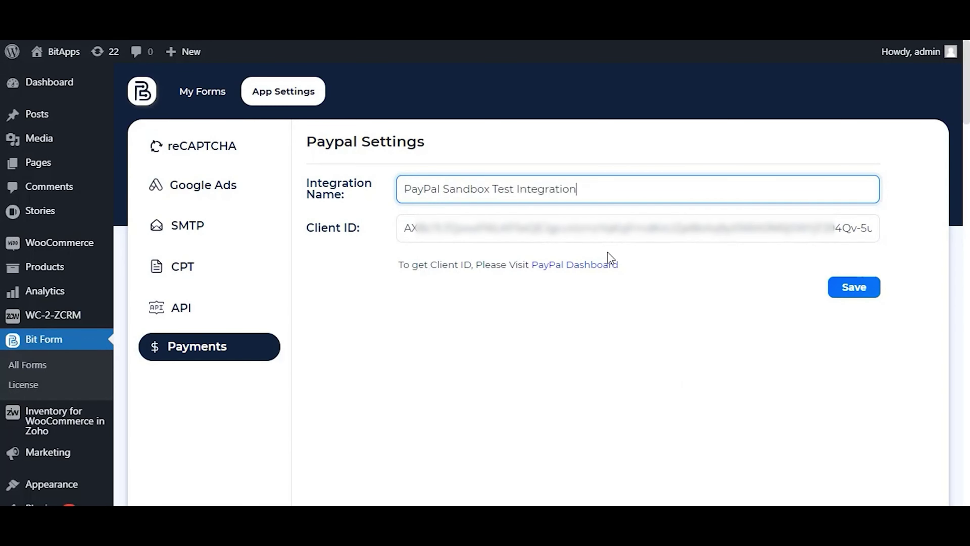
left_click(699, 308)
left_click(869, 287)
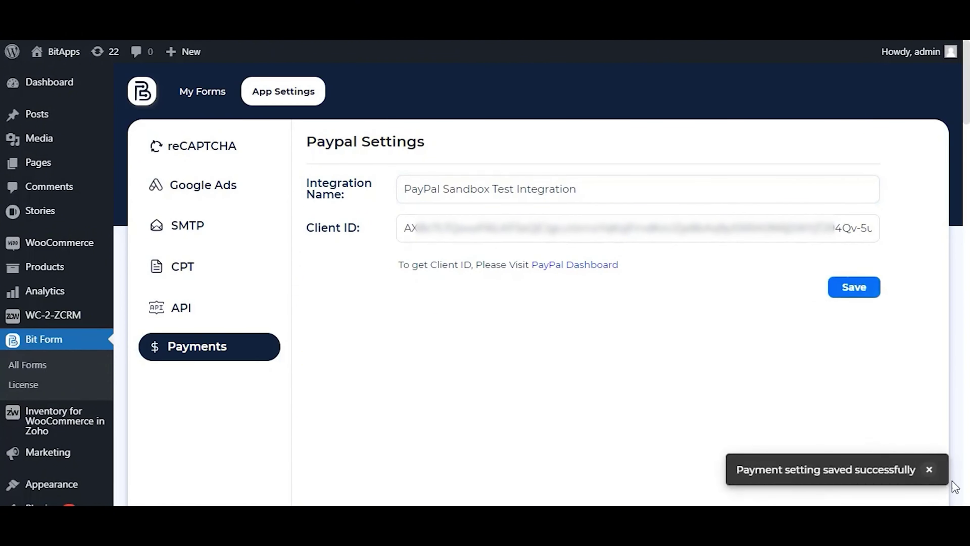
left_click(204, 349)
mouse_move(371, 417)
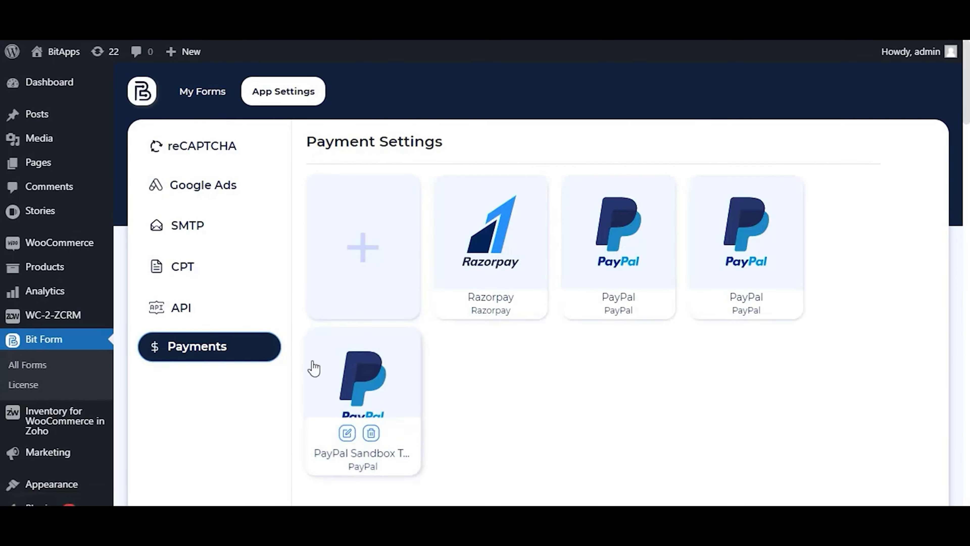
In the Paypal Form builder, set the PayPal field's config to PayPal Sandbox Test Integration
left_click(205, 94)
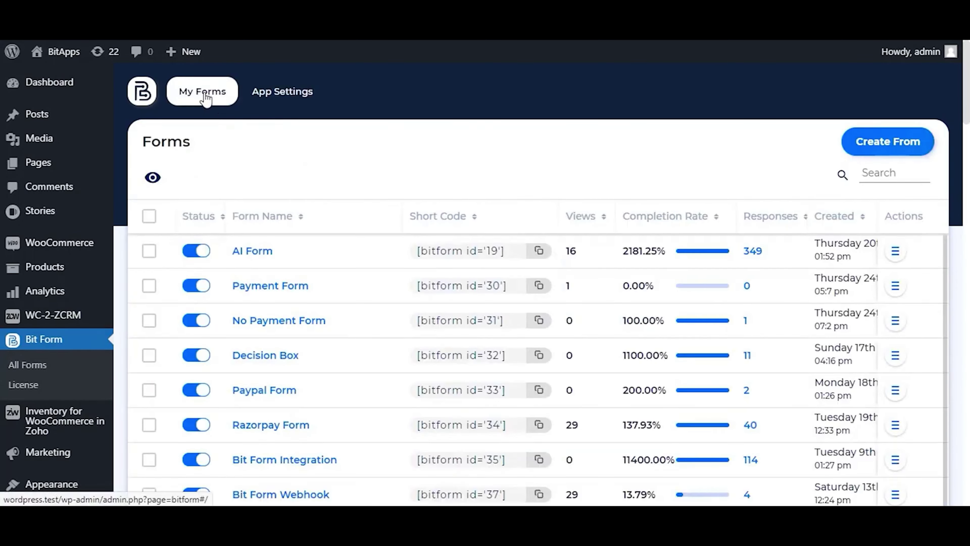
left_click(264, 390)
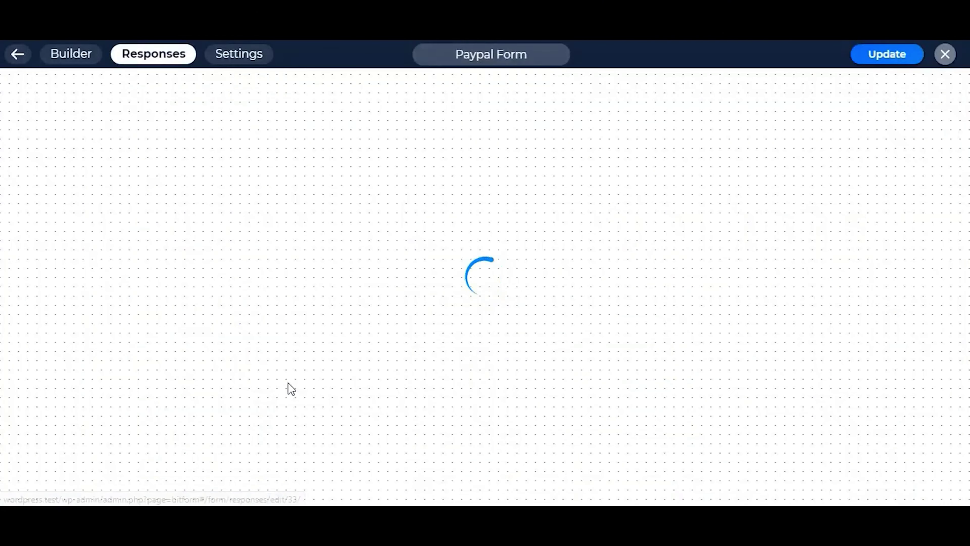
left_click(70, 59)
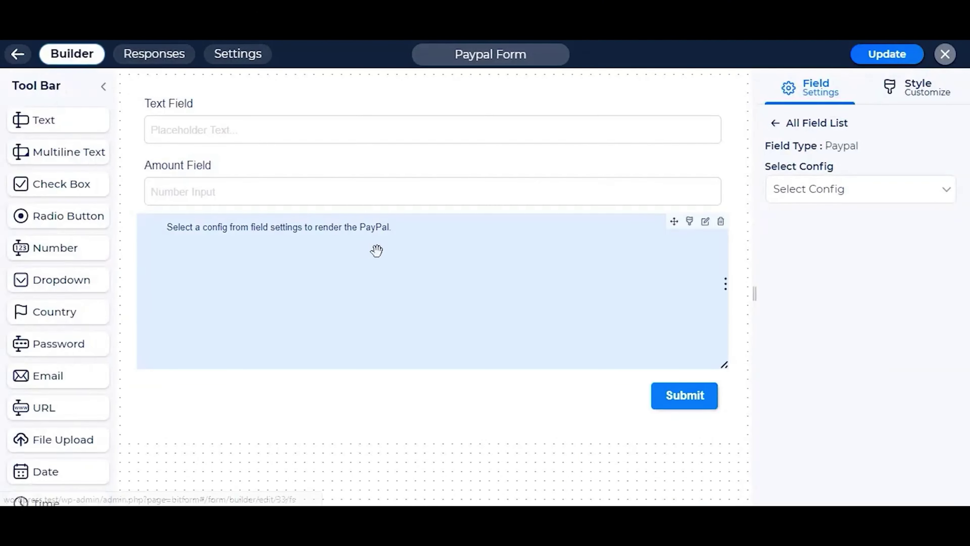
left_click(705, 222)
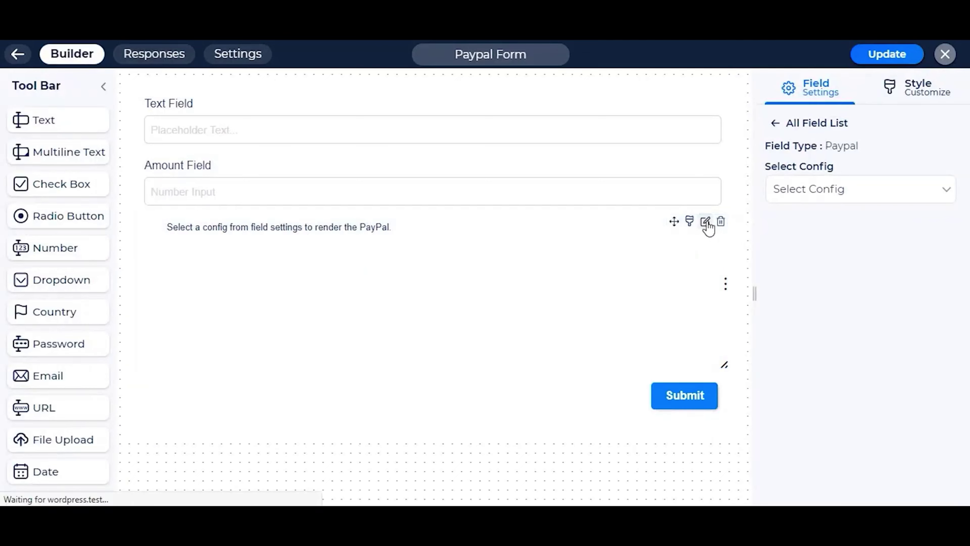
left_click(839, 193)
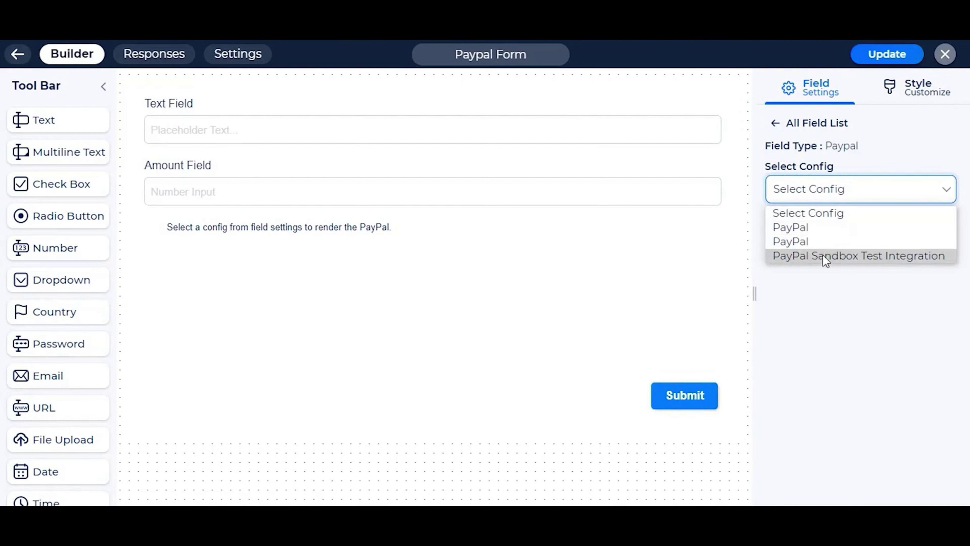
left_click(878, 257)
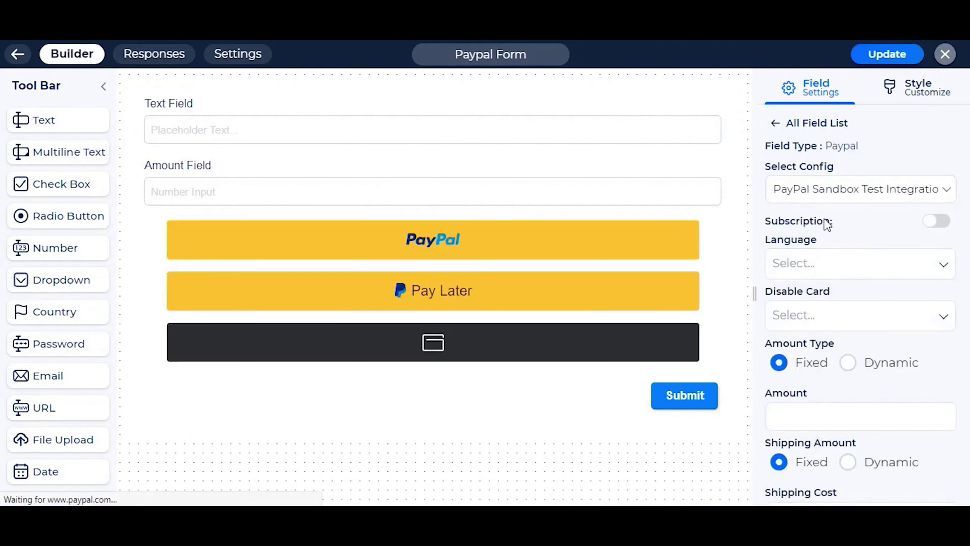
double_click(824, 219)
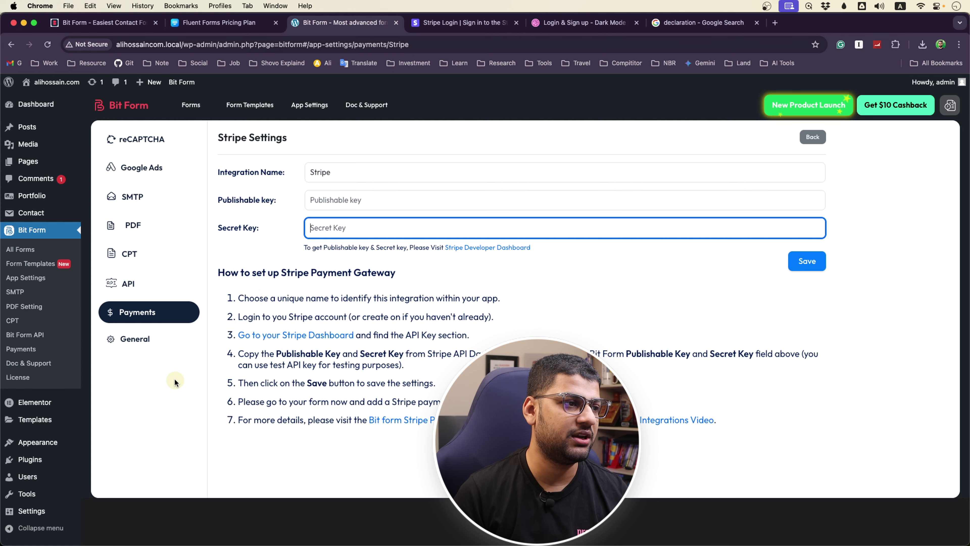
Open the reCaptcha V2 settings and save them with Site Key and Secret Key empty
left_click(154, 138)
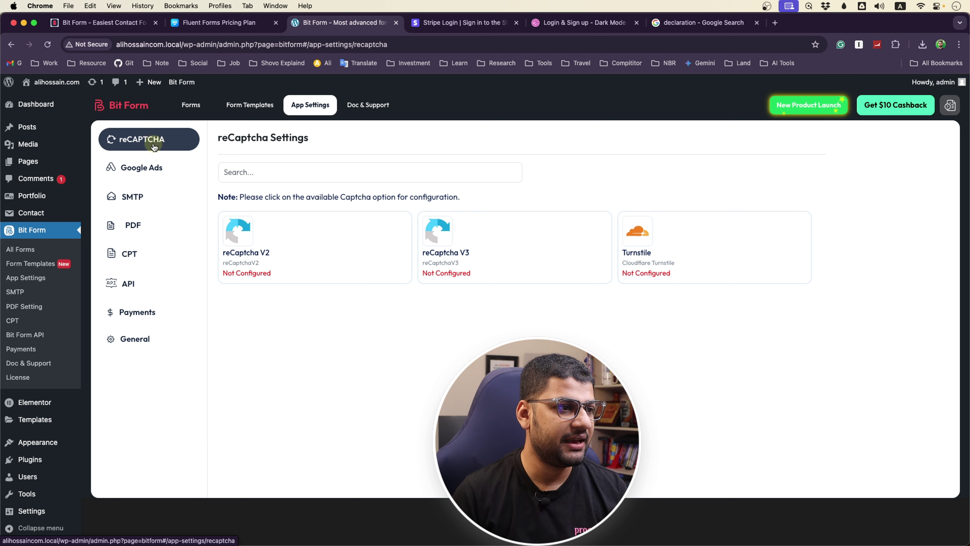
left_click(289, 237)
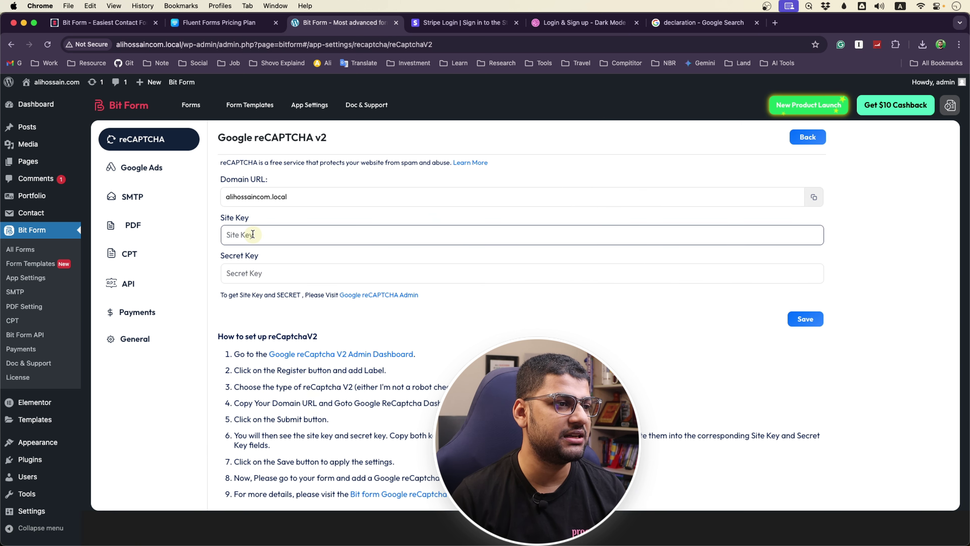
left_click(288, 234)
left_click(260, 271)
left_click(255, 234)
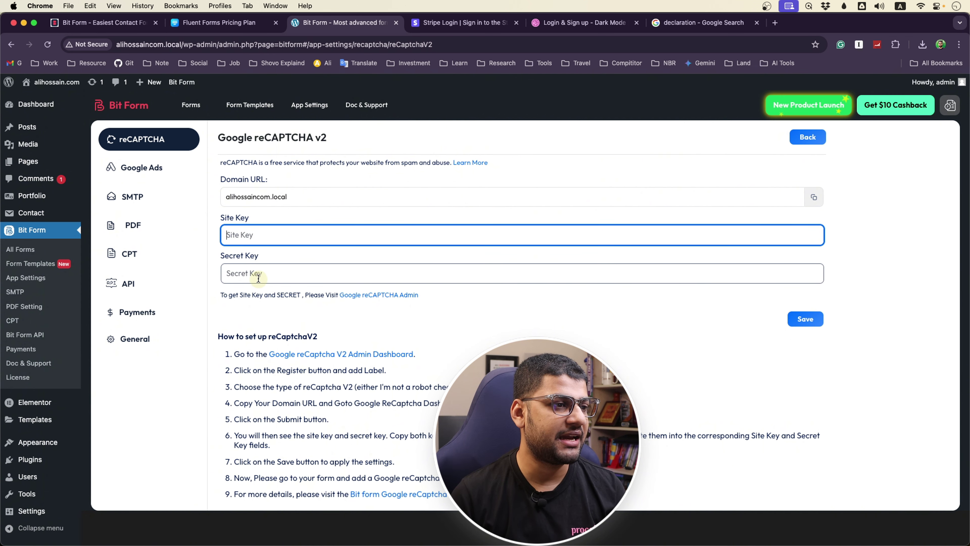
left_click(259, 273)
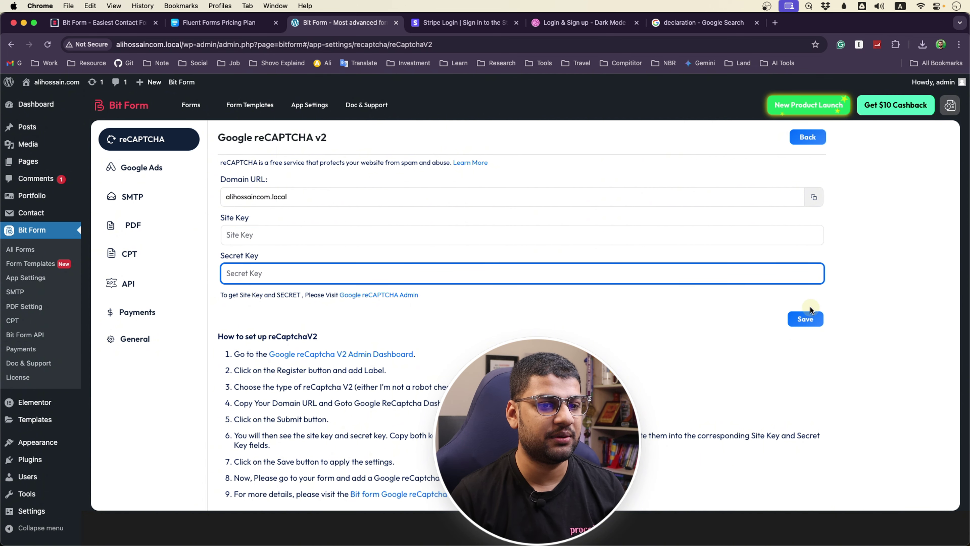
left_click(805, 319)
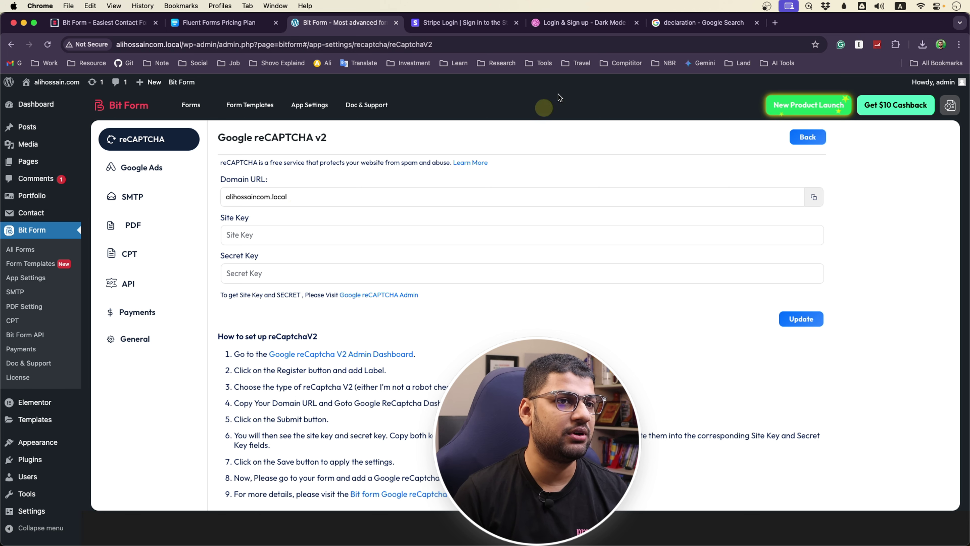
left_click(673, 23)
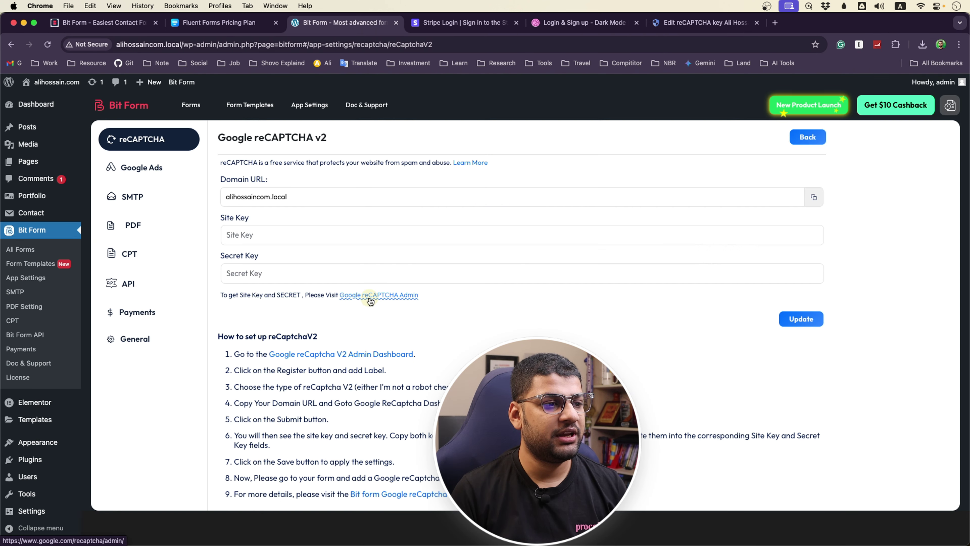
left_click(371, 296)
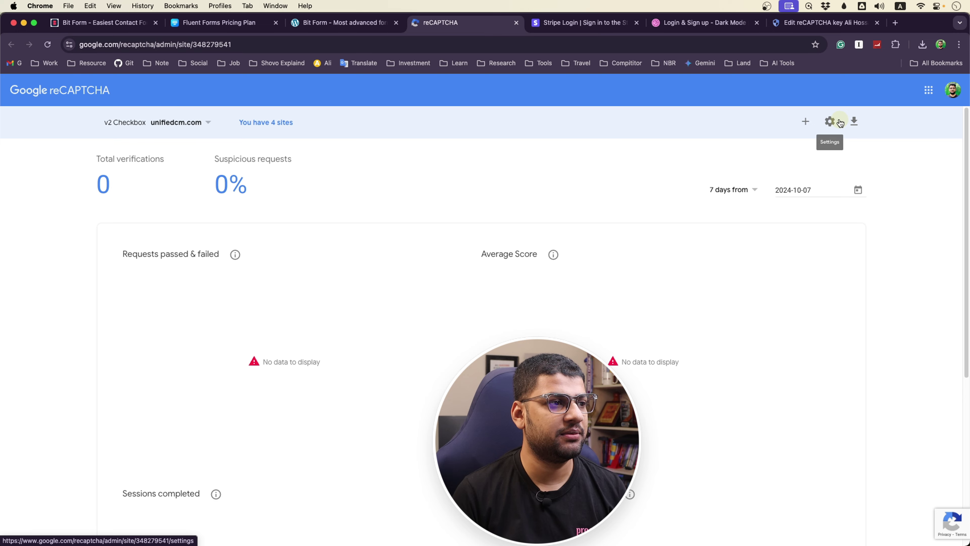
left_click(202, 123)
left_click(157, 204)
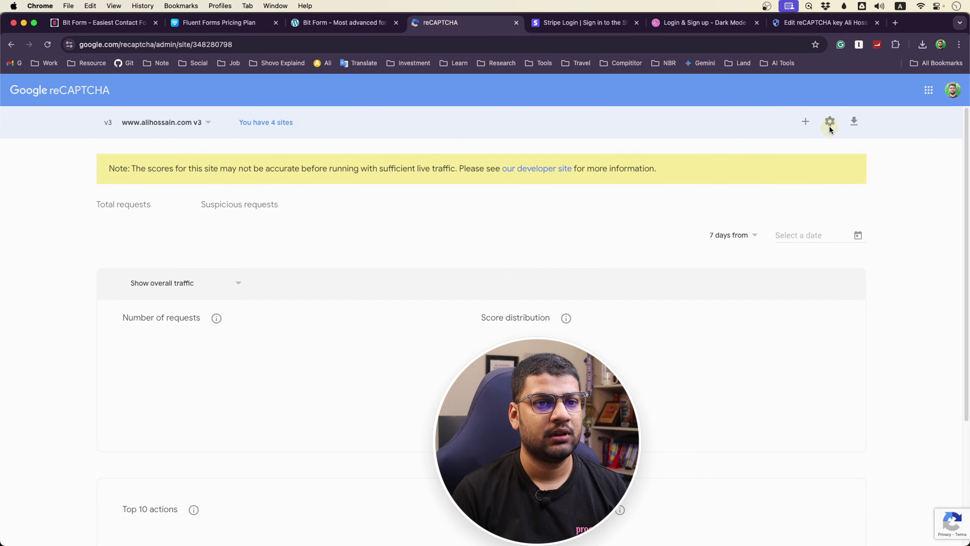
left_click(830, 123)
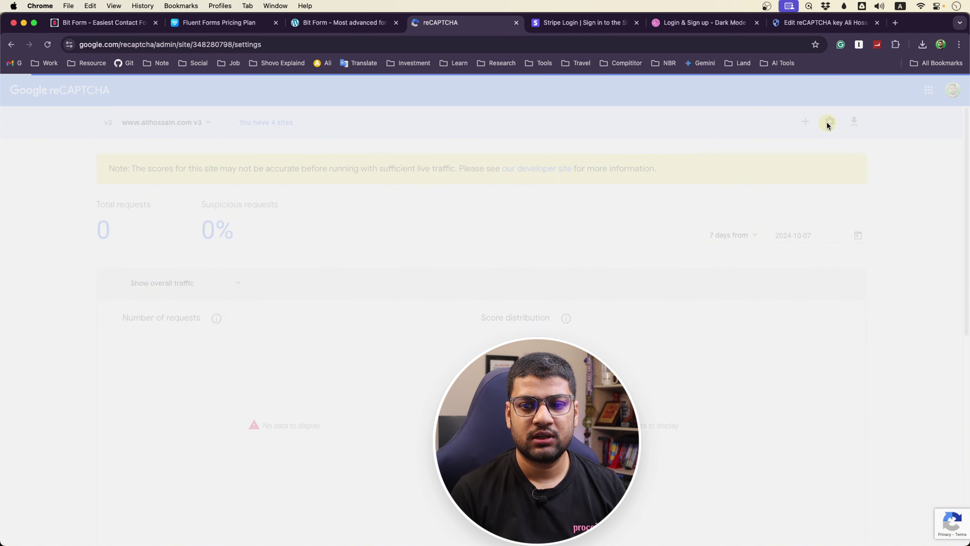
scroll(96, 375, "down", 4)
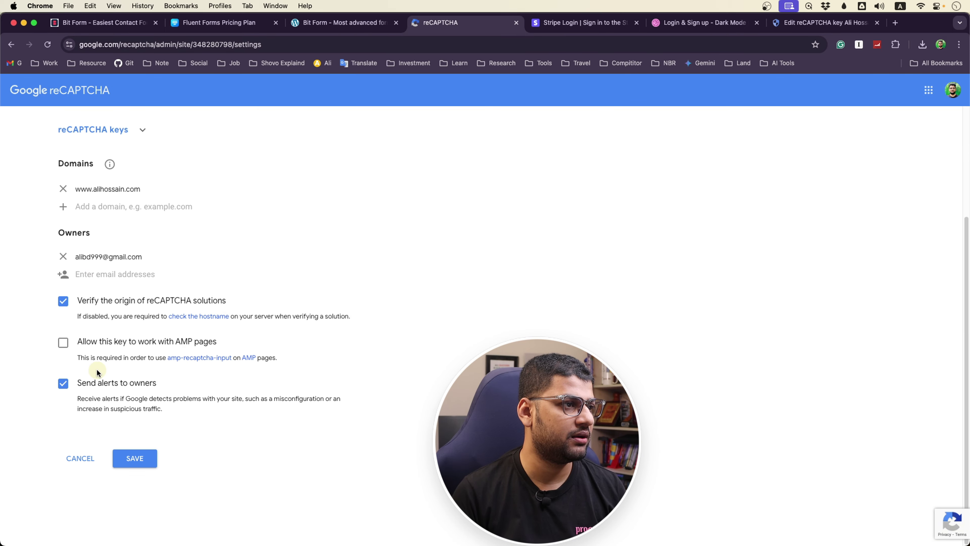
scroll(100, 353, "up", 4)
left_click(143, 274)
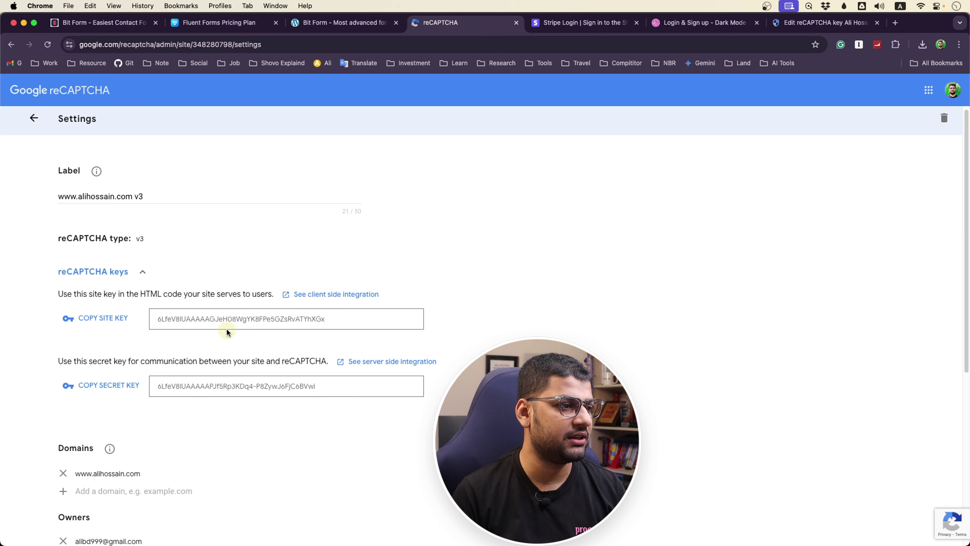
left_click(103, 319)
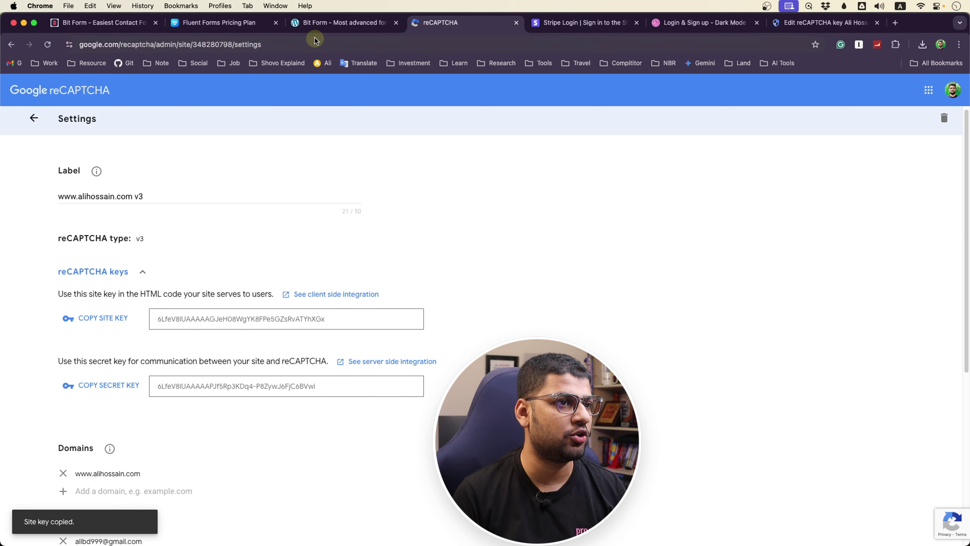
Paste the site key into Bit Form's Site Key field, then copy the secret key
left_click(336, 23)
left_click(271, 238)
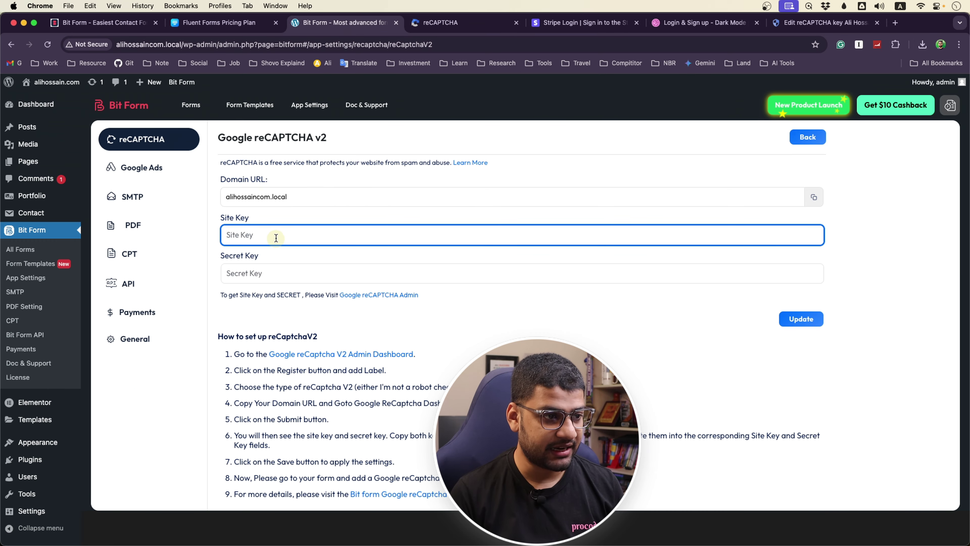
key("super+v")
left_click(443, 23)
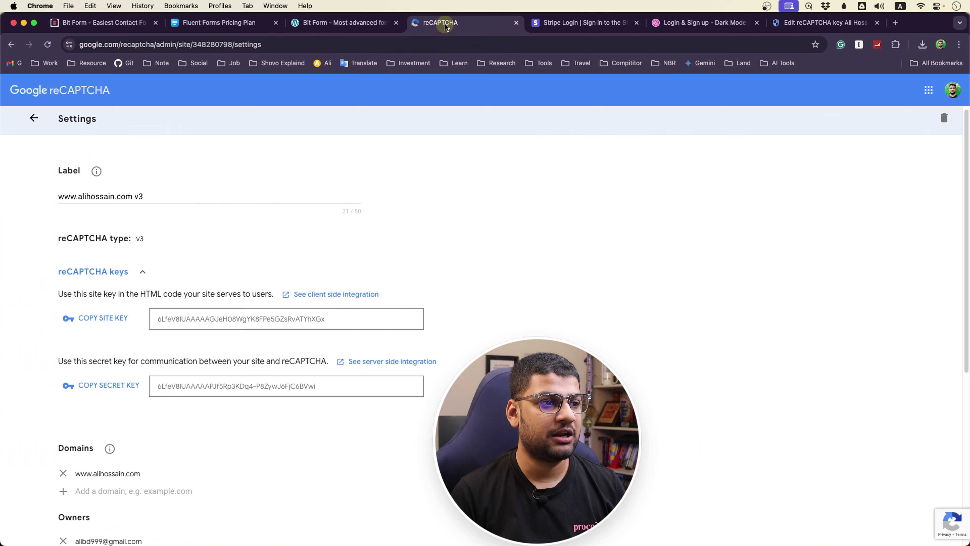
left_click(104, 386)
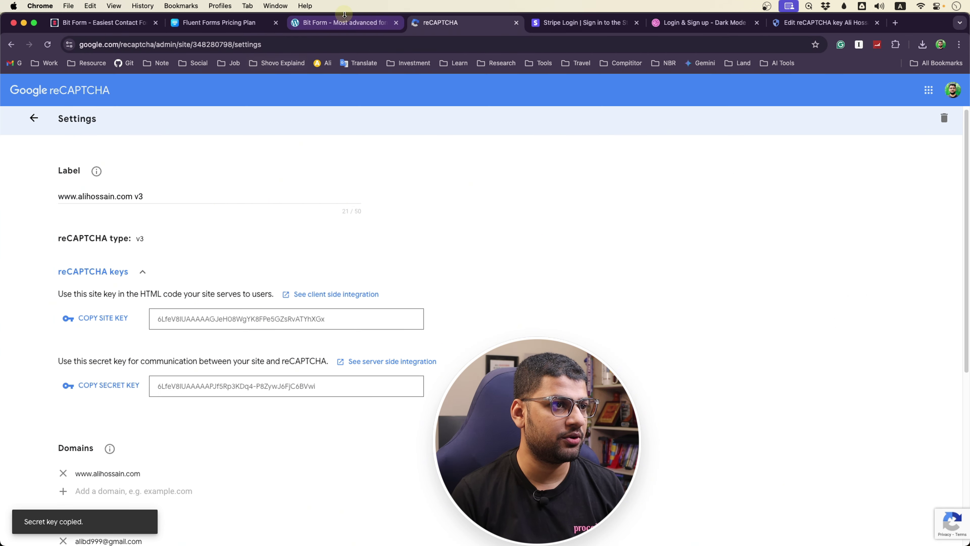
Paste the secret key into the Secret Key field, update the reCAPTCHA v2 settings, and go to All Forms
left_click(343, 23)
left_click(310, 264)
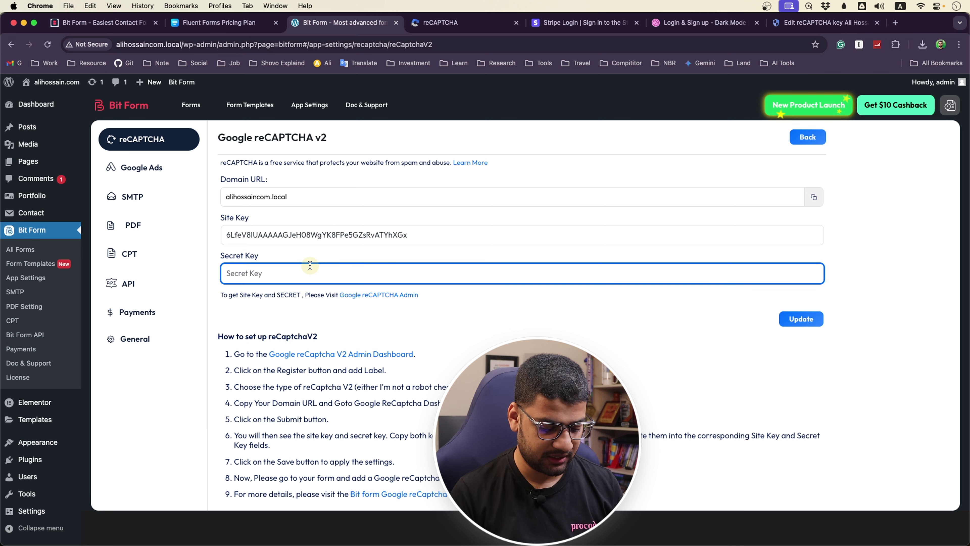
key("super+v")
left_click(794, 325)
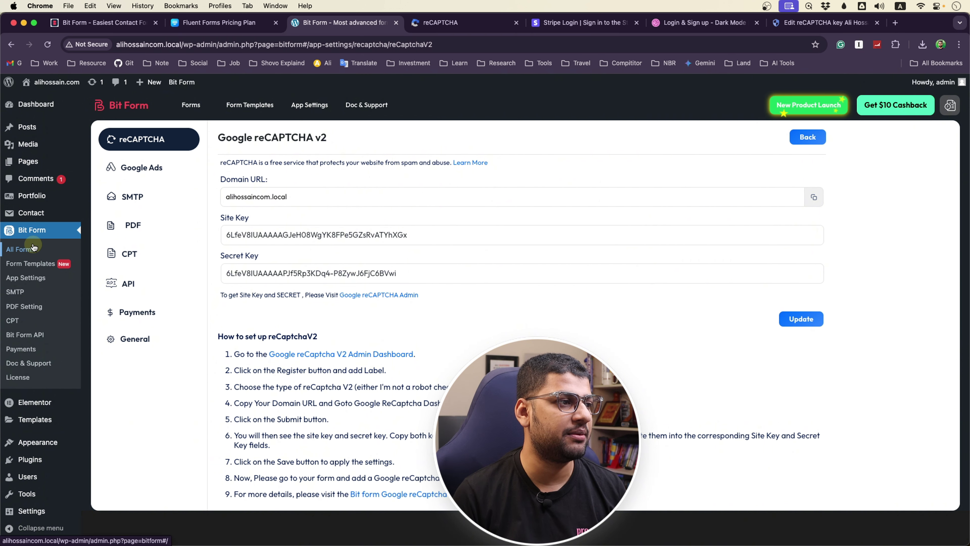
left_click(22, 249)
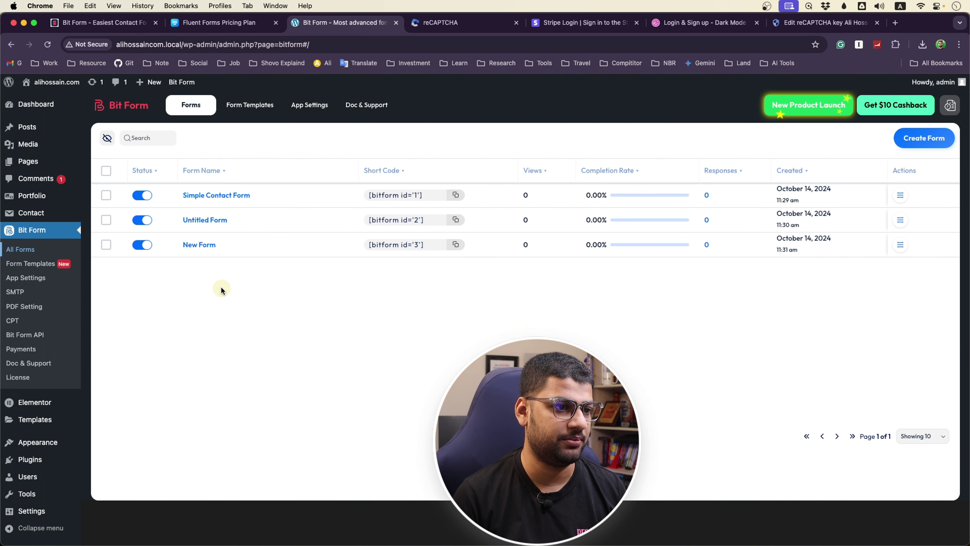
Put a reCaptcha v2 field above Your Signature in New Form's Declaration step and update
left_click(191, 247)
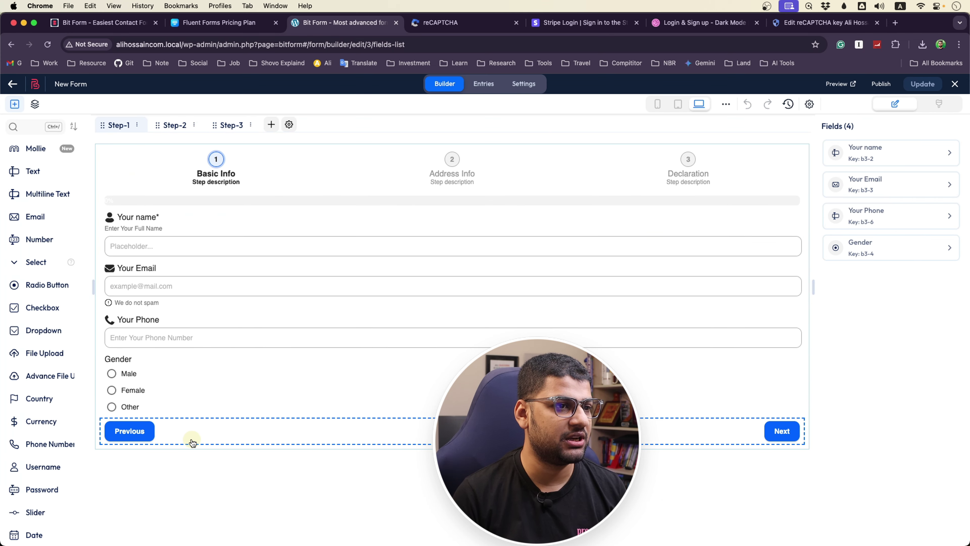
left_click(687, 160)
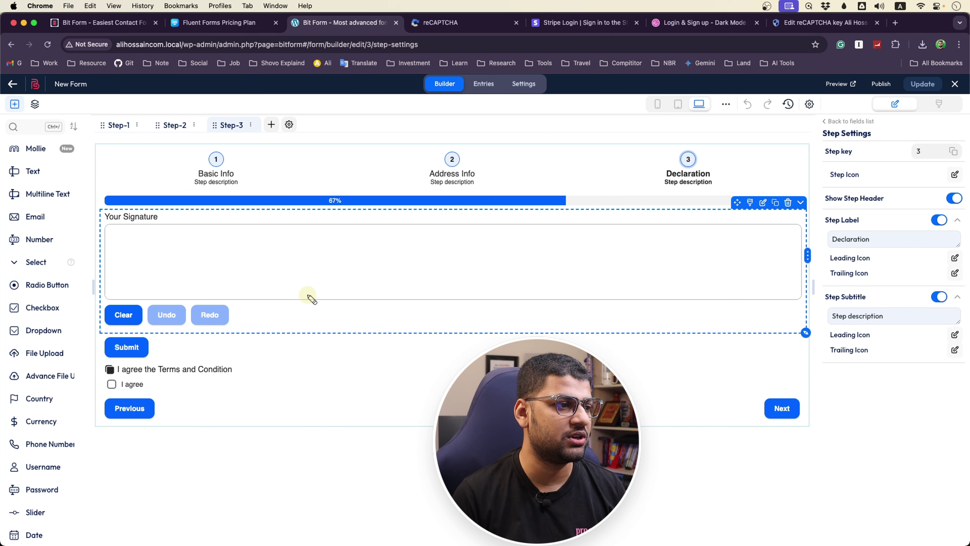
scroll(54, 439, "down", 5)
scroll(54, 439, "down", 8)
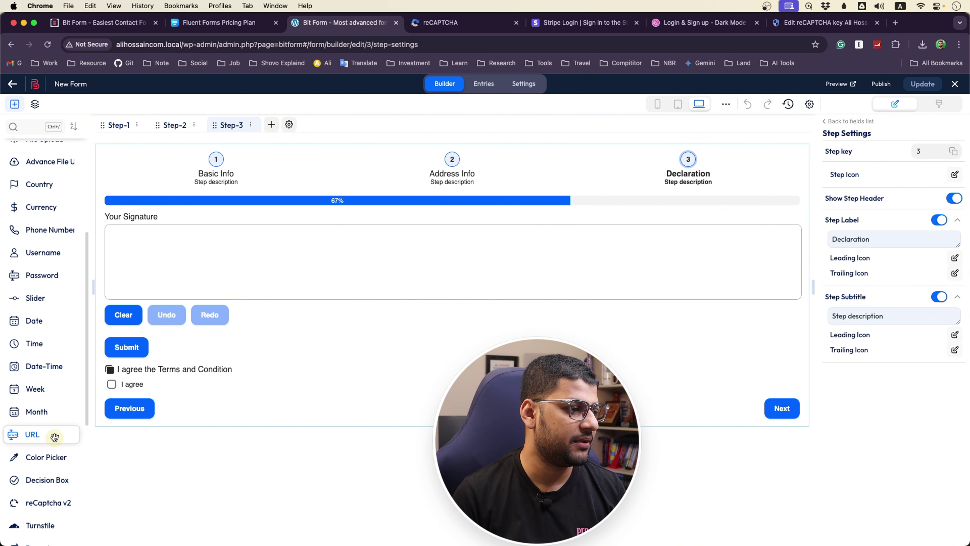
mouse_move(52, 428)
left_mouse_down()
mouse_move(219, 271)
mouse_move(224, 238)
left_mouse_up()
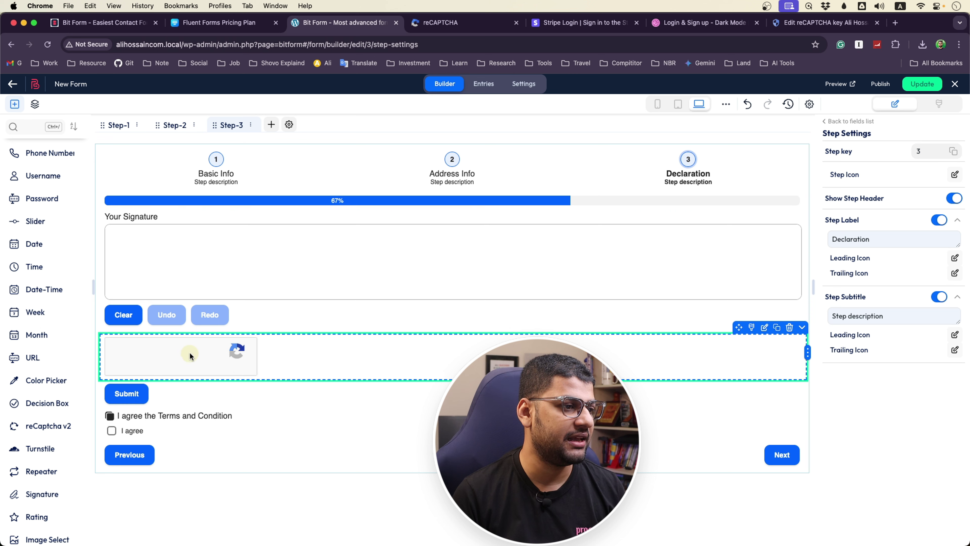
mouse_move(224, 363)
left_mouse_down()
mouse_move(366, 351)
mouse_move(370, 240)
mouse_move(351, 241)
left_mouse_up()
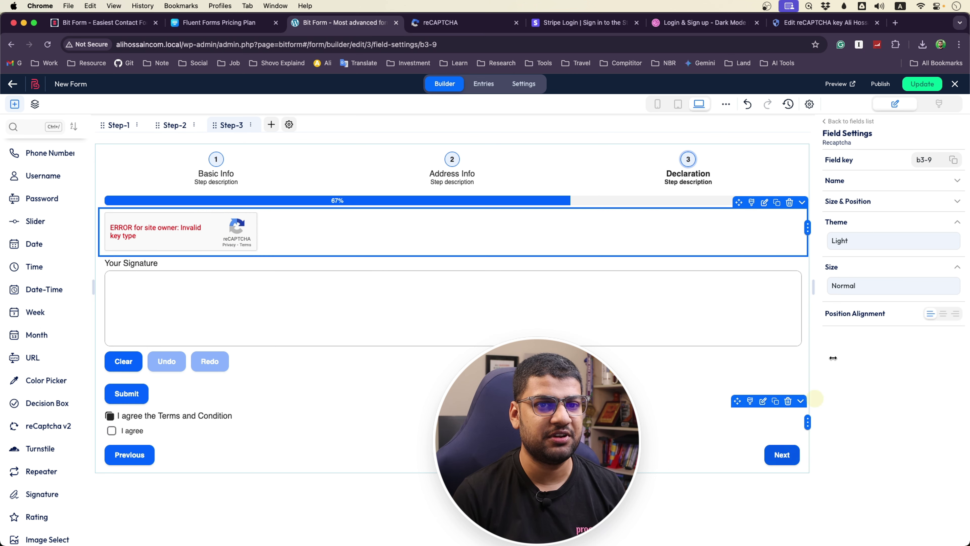
left_click(922, 86)
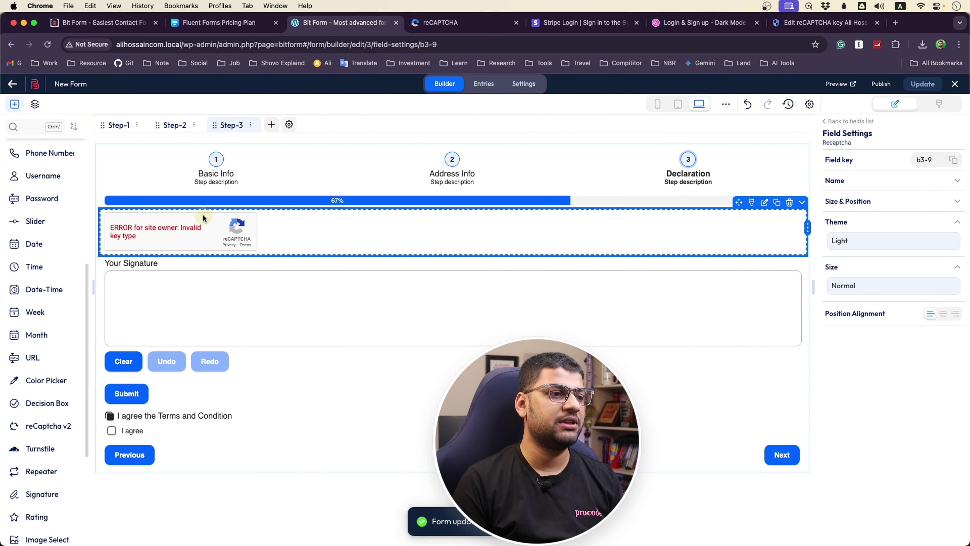
left_click(454, 171)
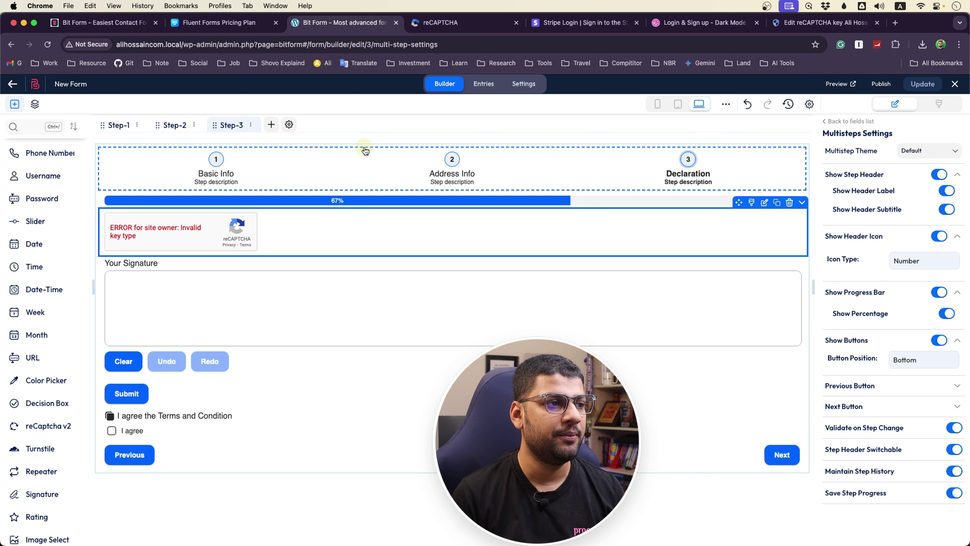
Preview New Form at medium and small widths, return to full width, then open its Settings
left_click(213, 175)
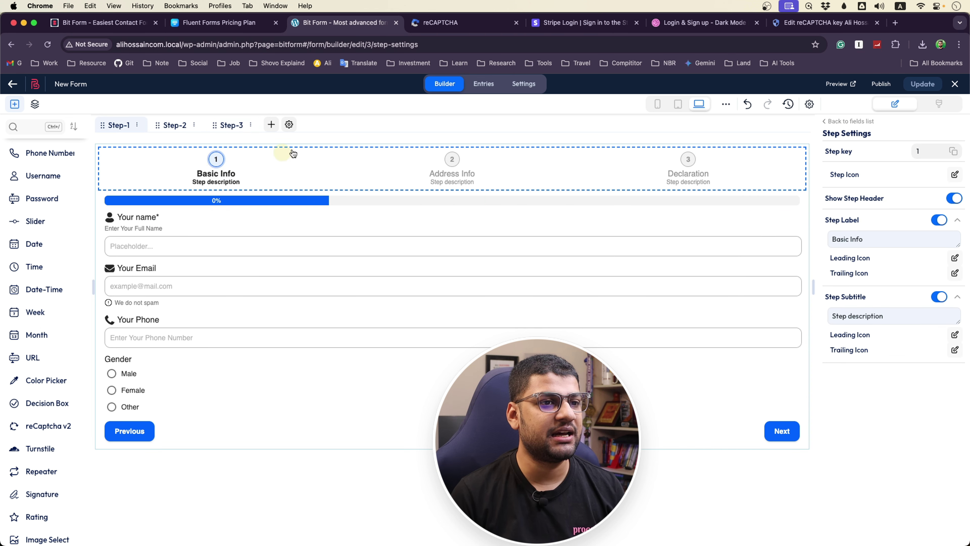
left_click(679, 111)
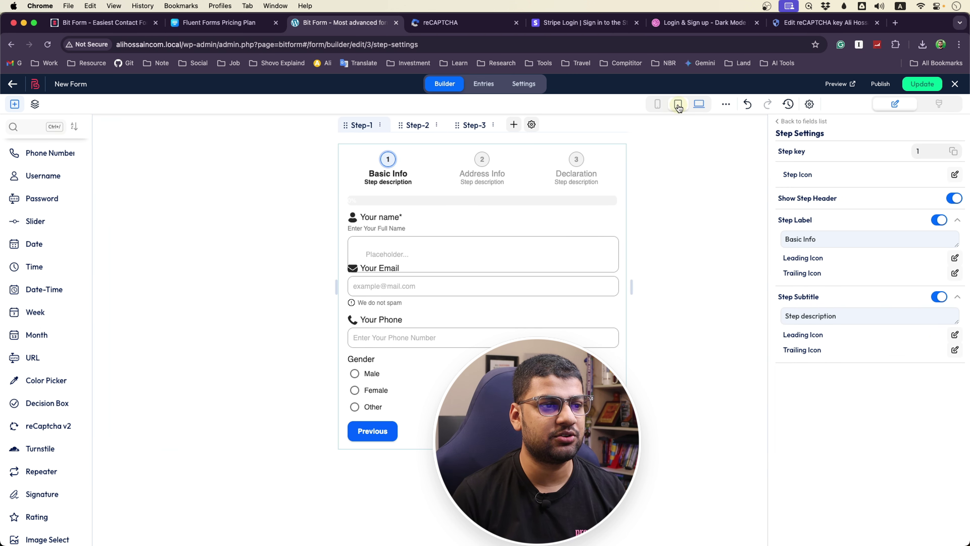
left_click(659, 106)
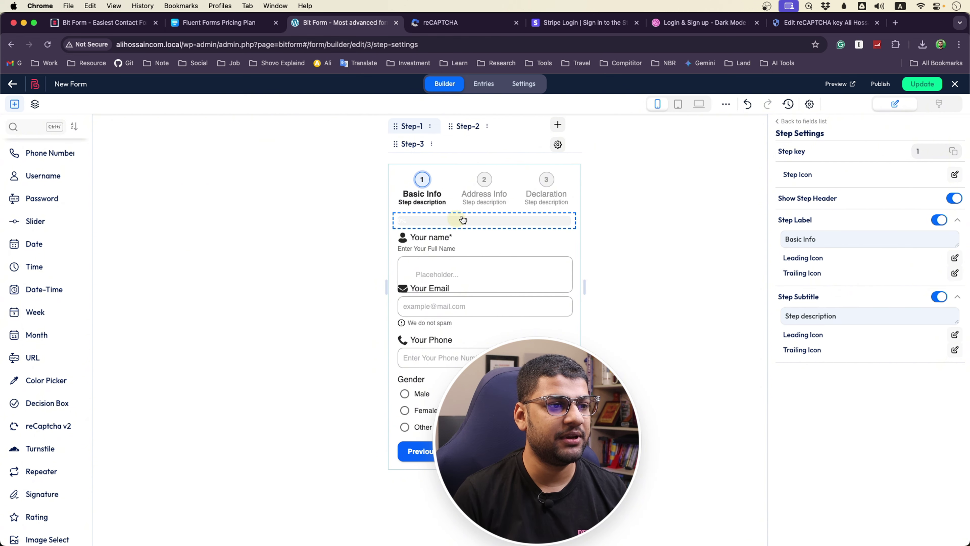
left_click(677, 103)
left_click(699, 103)
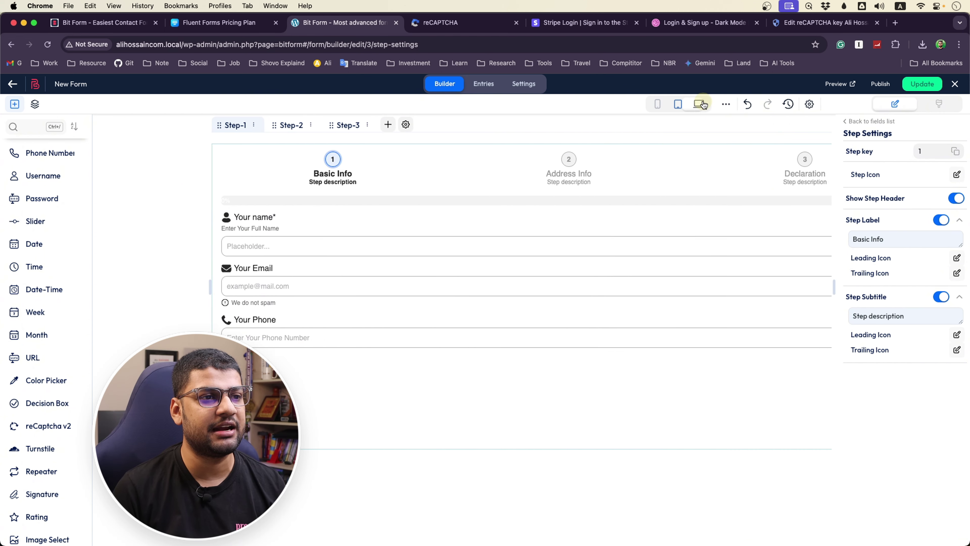
left_click(484, 84)
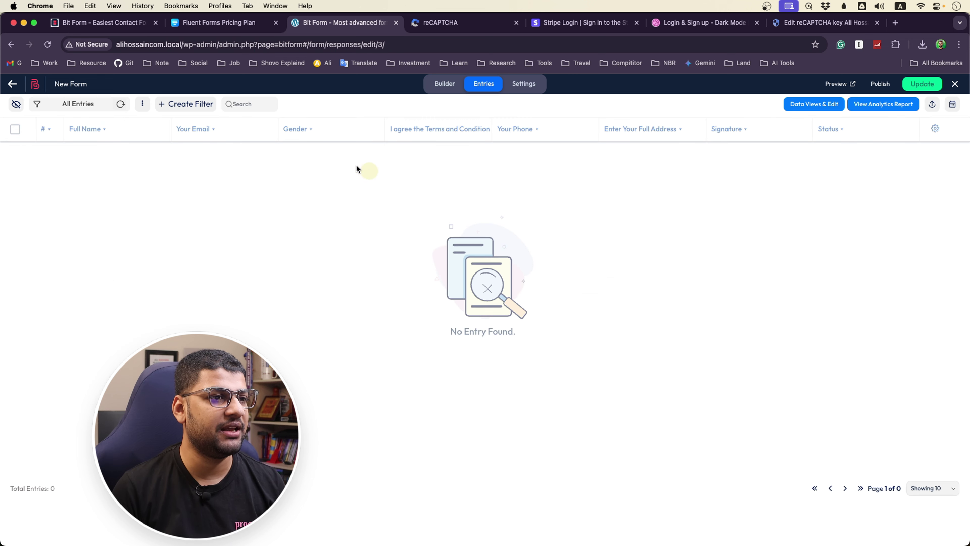
left_click(519, 87)
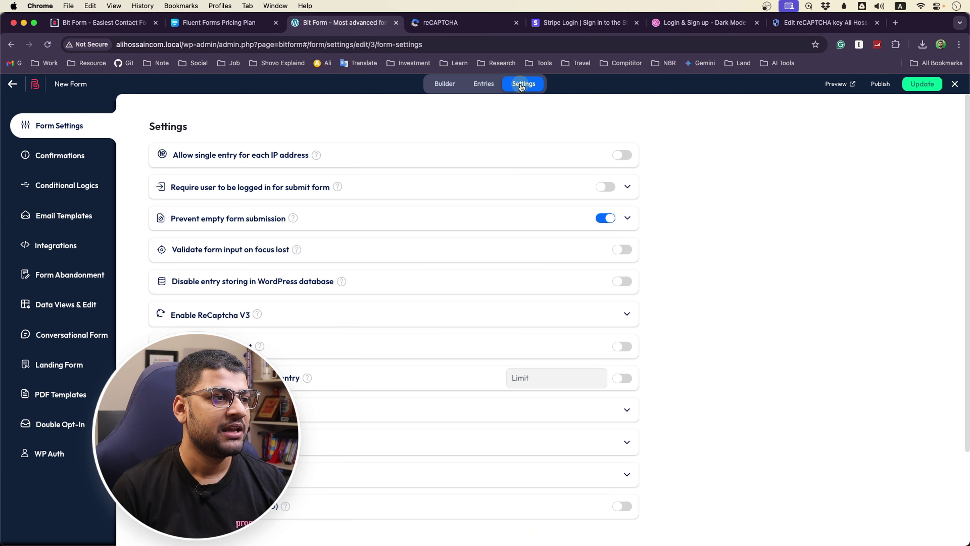
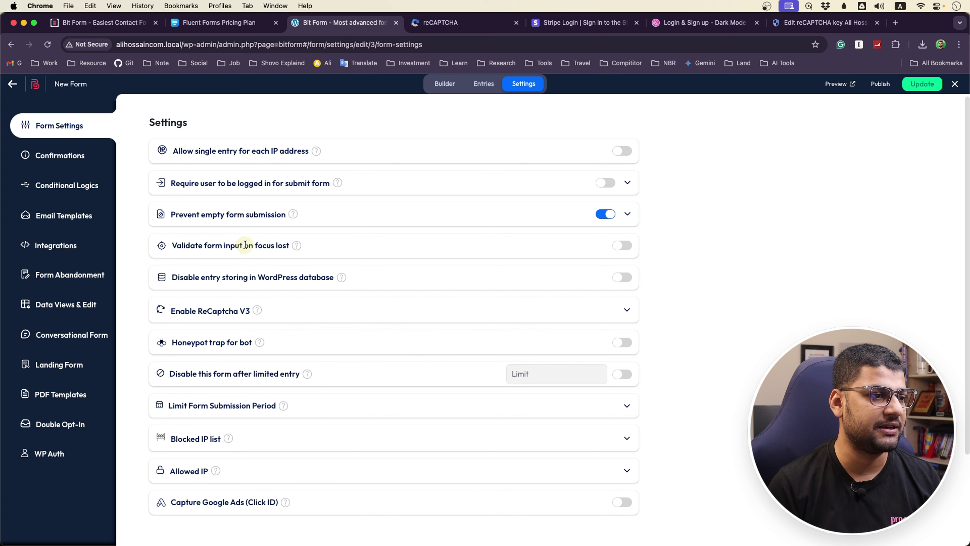
In Confirmations, inspect the success message by expanding and collapsing its options
scroll(219, 245, "down", 2)
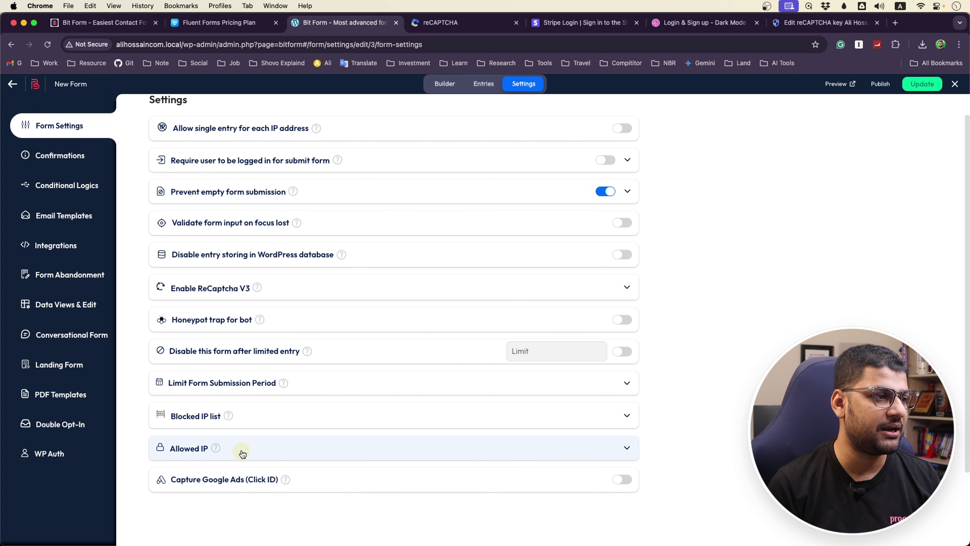
left_click(48, 165)
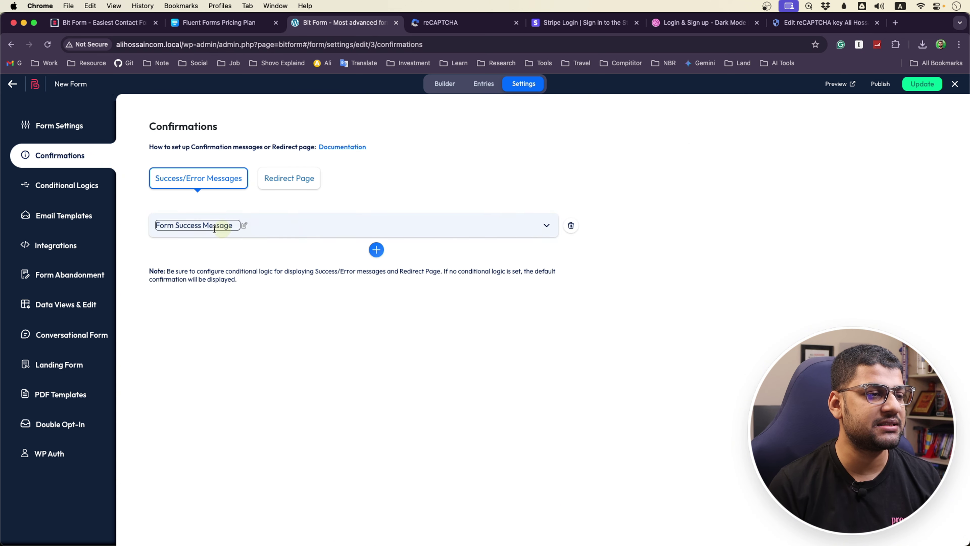
left_click(246, 227)
left_click(393, 231)
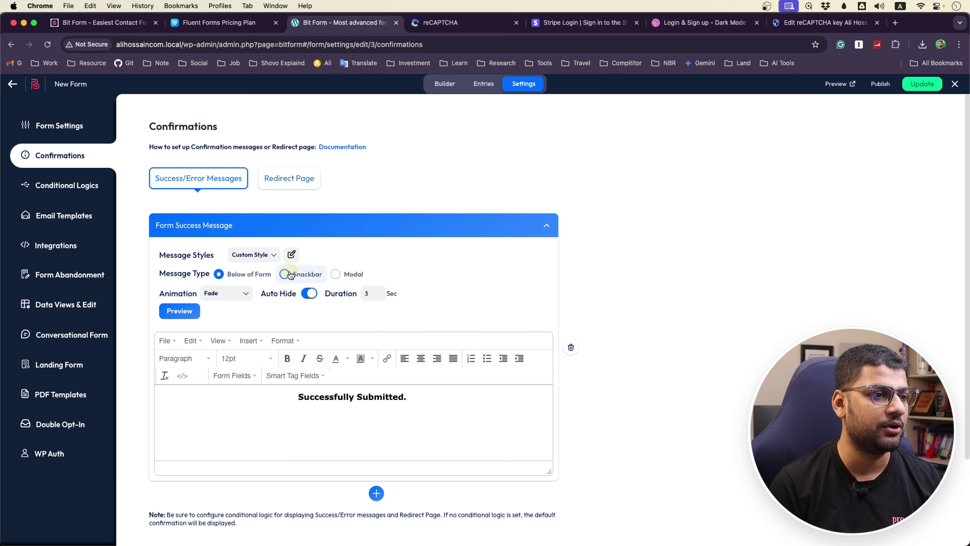
left_click(546, 225)
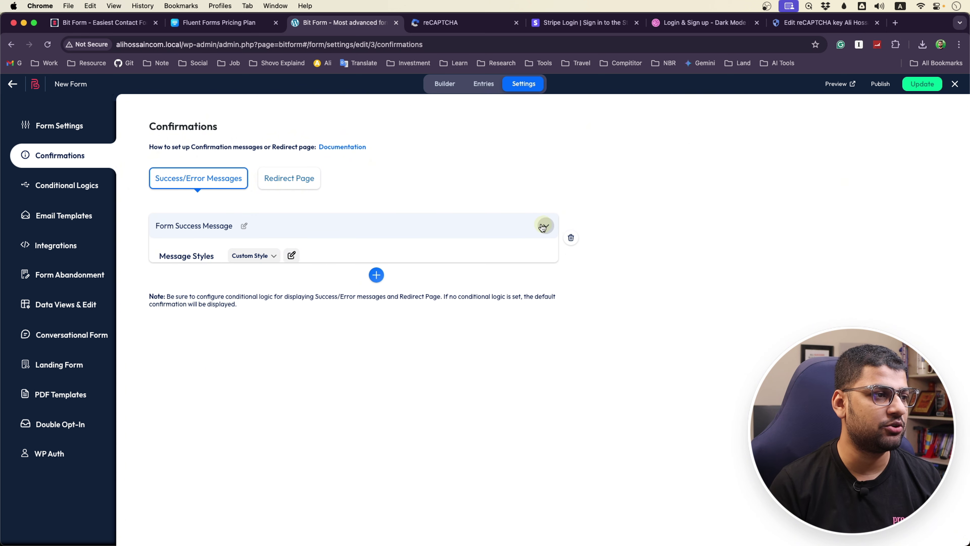
Add a conditional logic group named Action 2, then view the Email Templates page
left_click(58, 187)
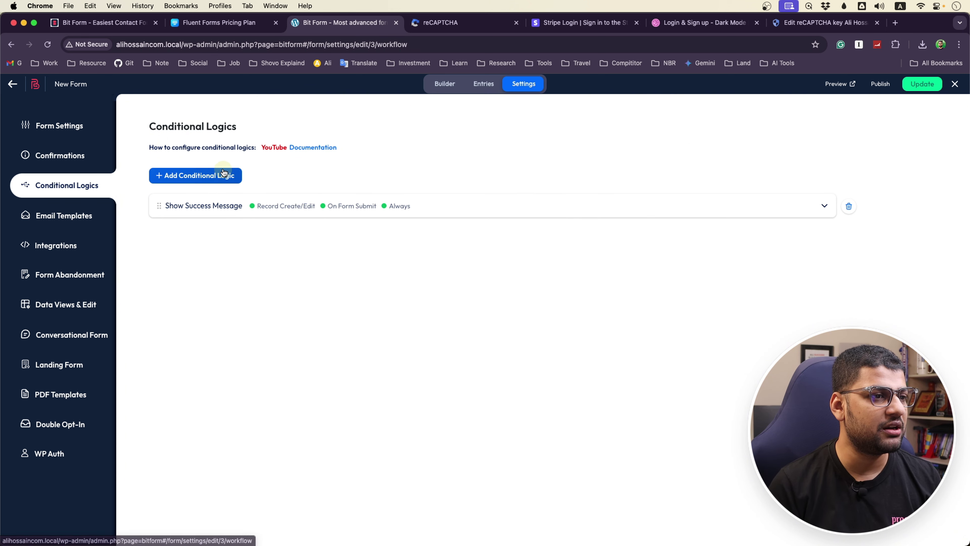
left_click(197, 180)
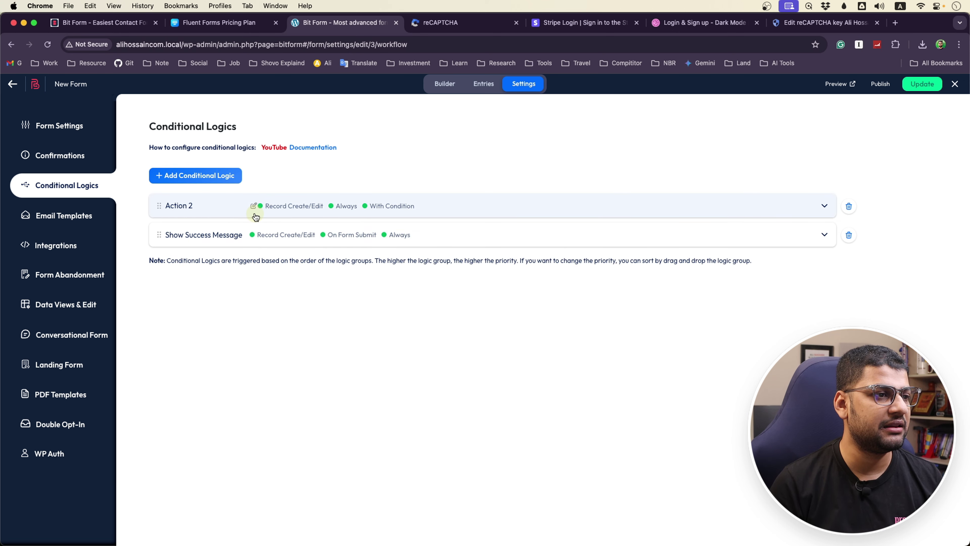
left_click(254, 206)
left_click(255, 208)
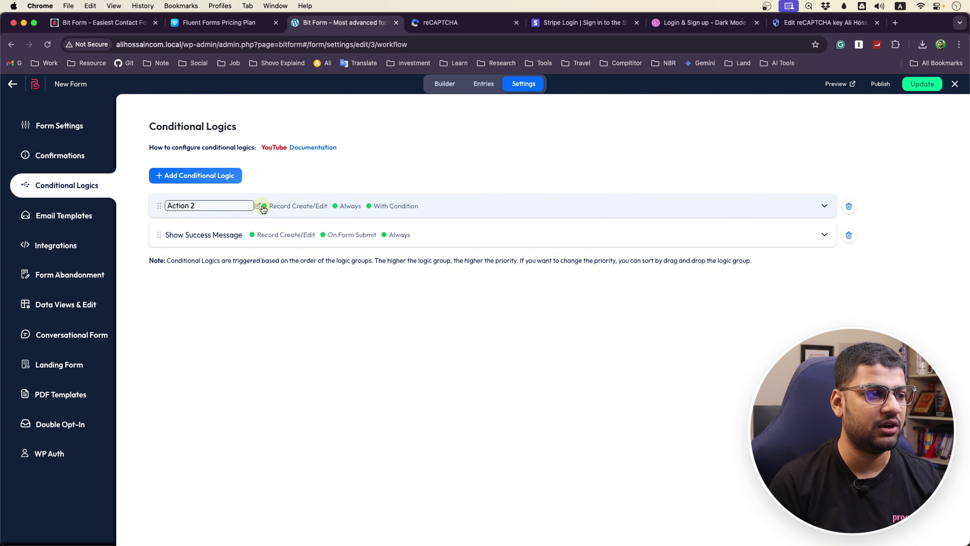
left_click(64, 221)
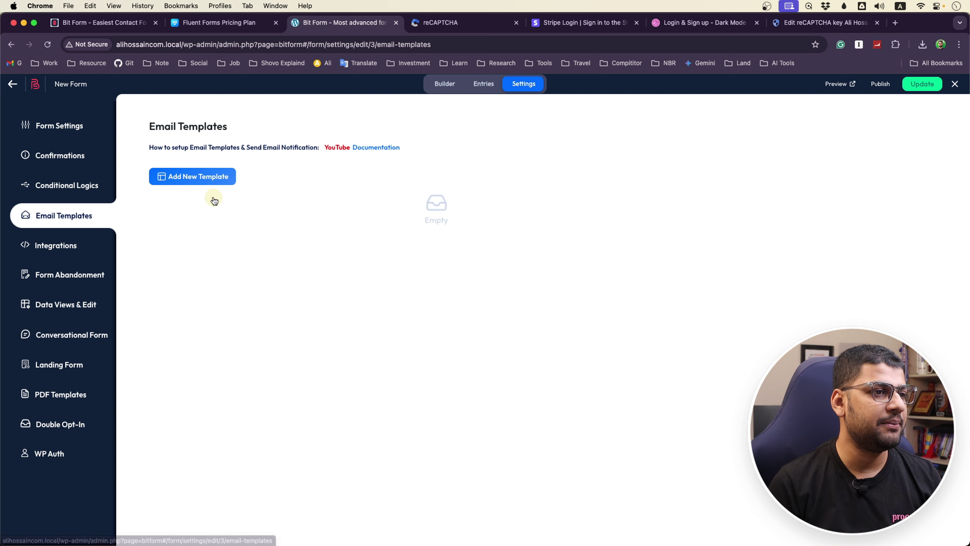
Start a new email template, then browse the Integrations, Form Abandonment, Data Views, Conversational and Landing Page settings
left_click(207, 179)
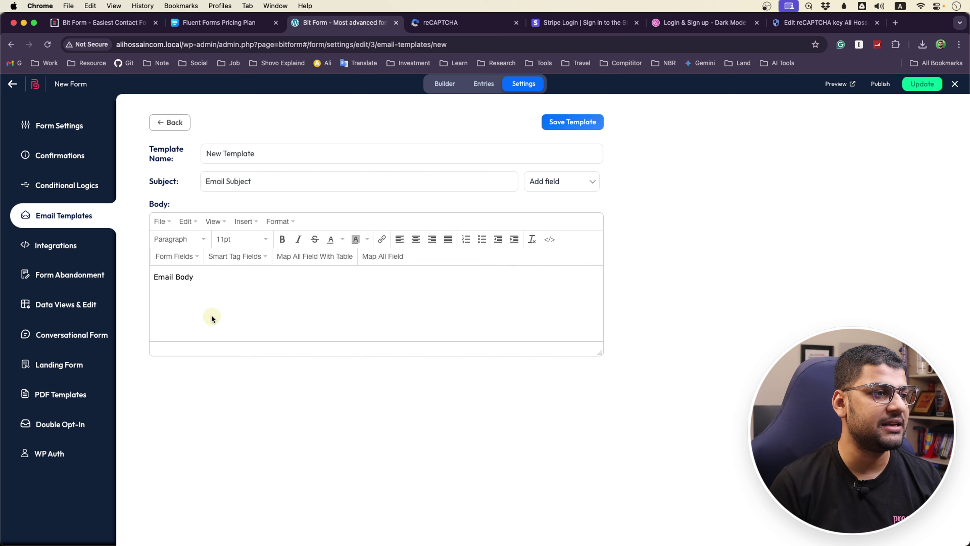
left_click(46, 242)
left_click(69, 273)
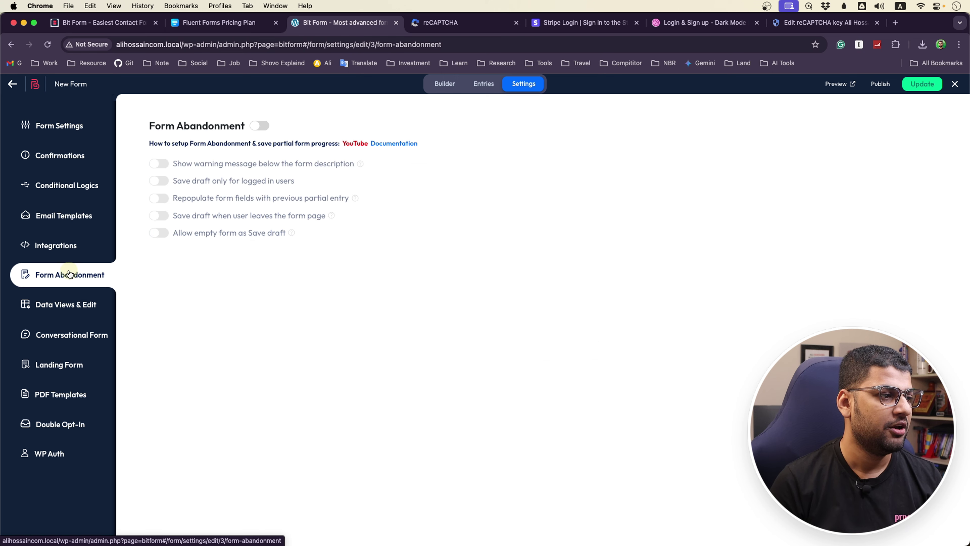
left_click(77, 304)
left_click(71, 335)
left_click(67, 374)
left_click(66, 394)
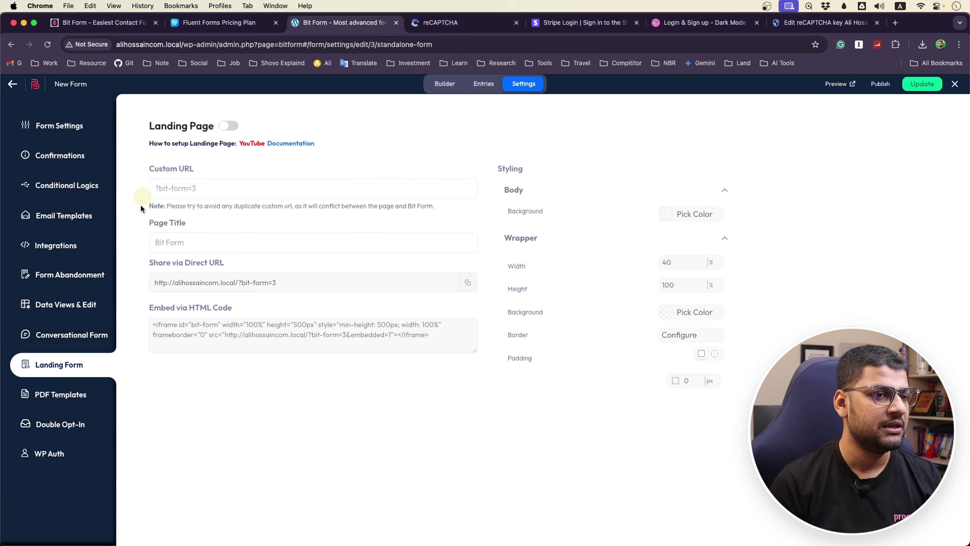
Try a new PDF template, dismiss its warning, and view Double Opt-In and WordPress Authentication settings
left_click(71, 404)
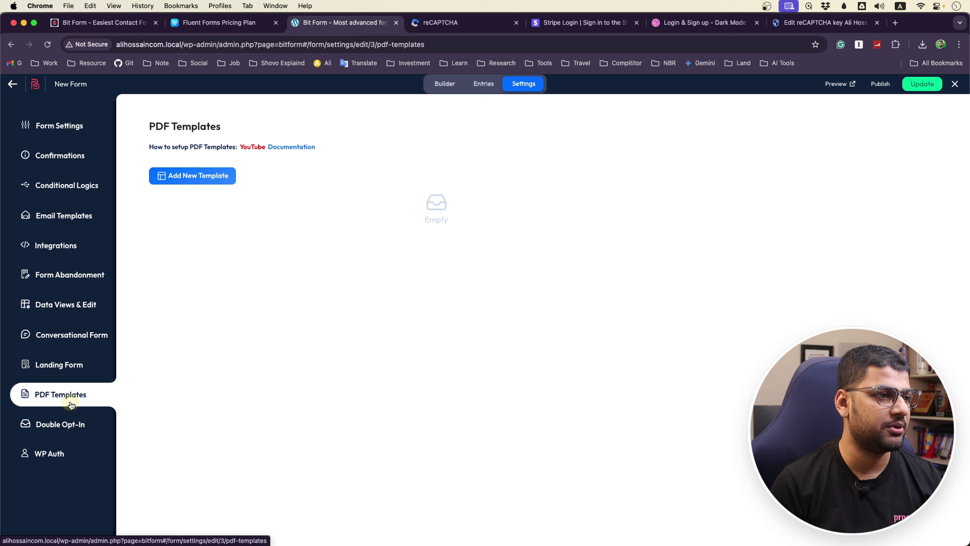
left_click(177, 177)
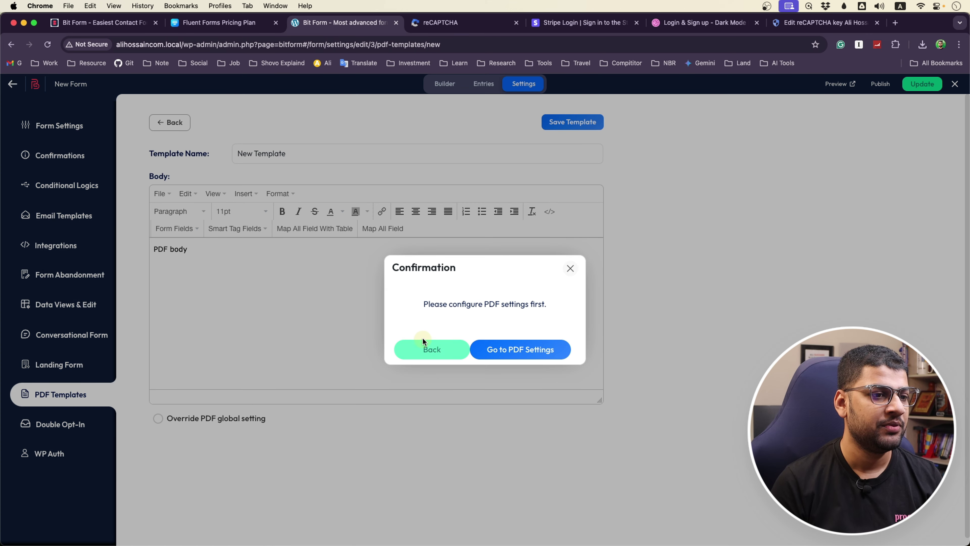
left_click(426, 351)
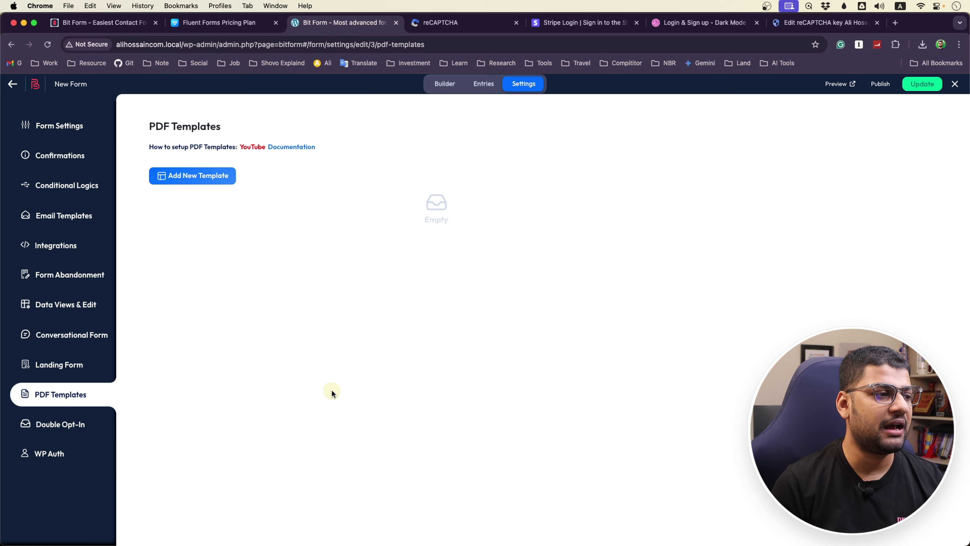
left_click(78, 428)
left_click(61, 459)
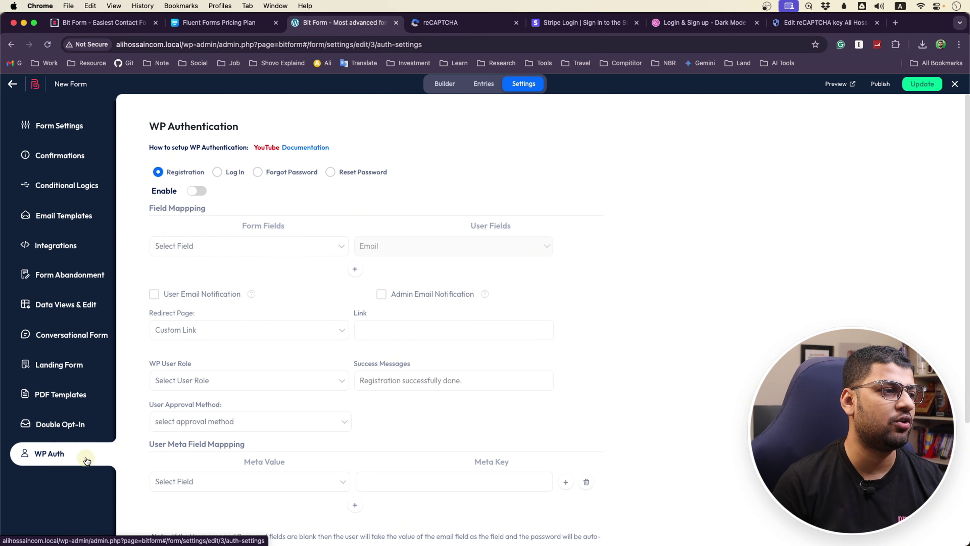
Browse the list of available integrations on the Integrations page, then close it
left_click(56, 247)
left_click(210, 199)
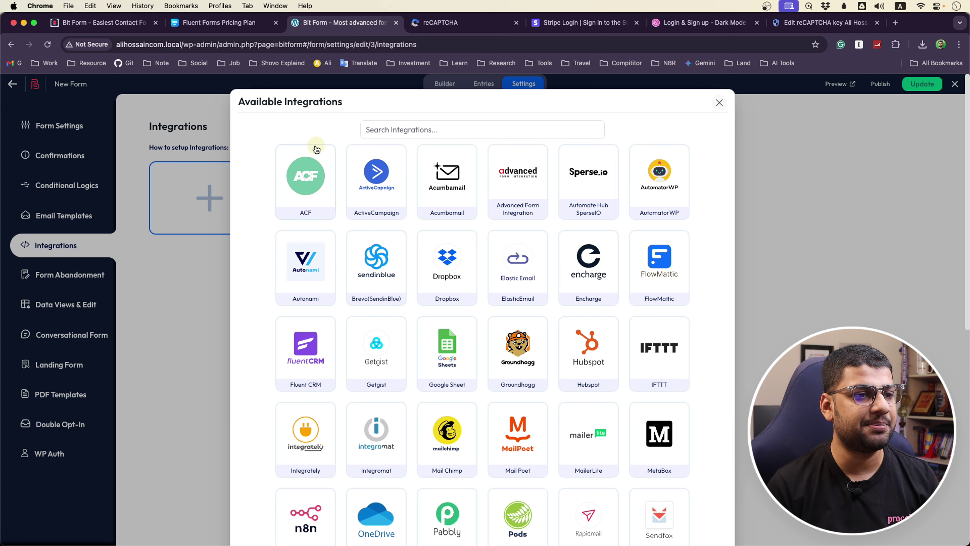
scroll(504, 367, "down", 10)
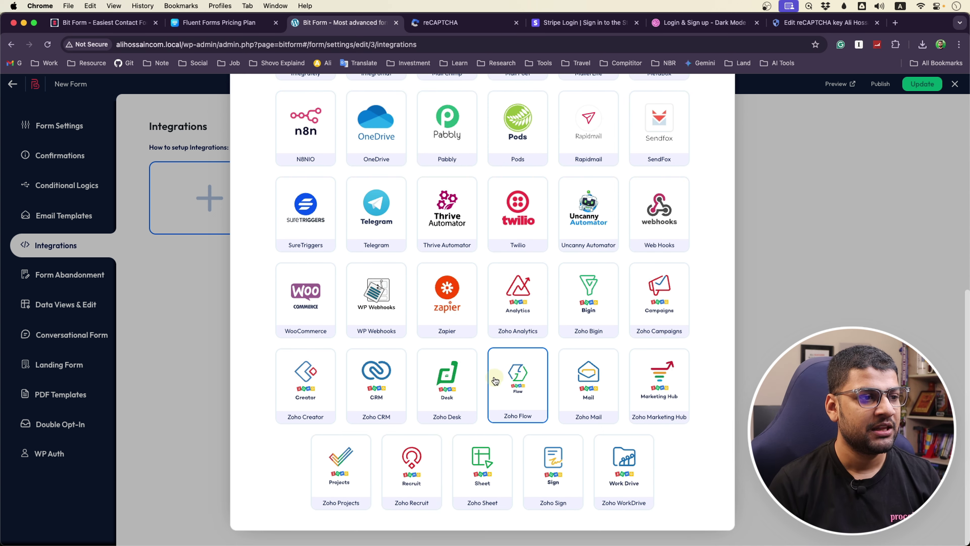
scroll(495, 380, "up", 10)
scroll(457, 361, "down", 5)
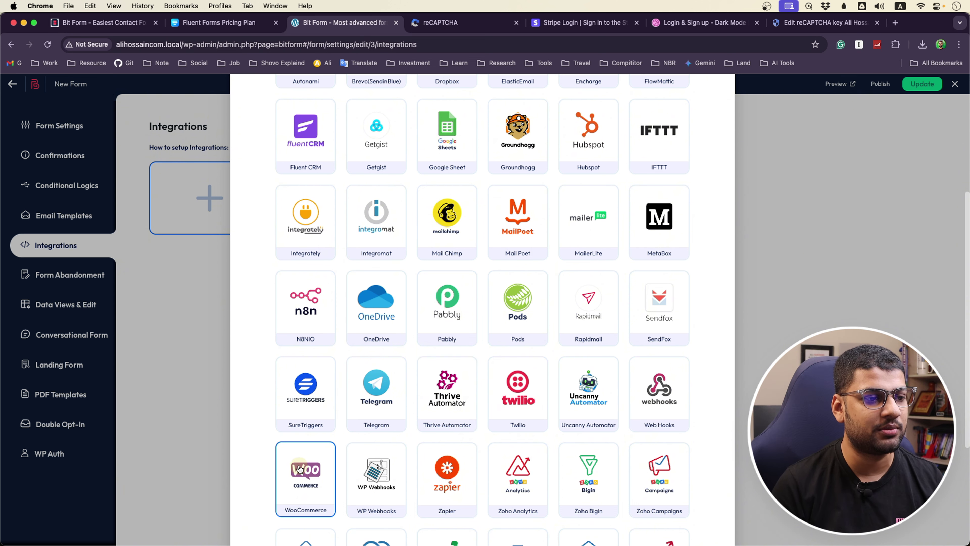
left_click(203, 355)
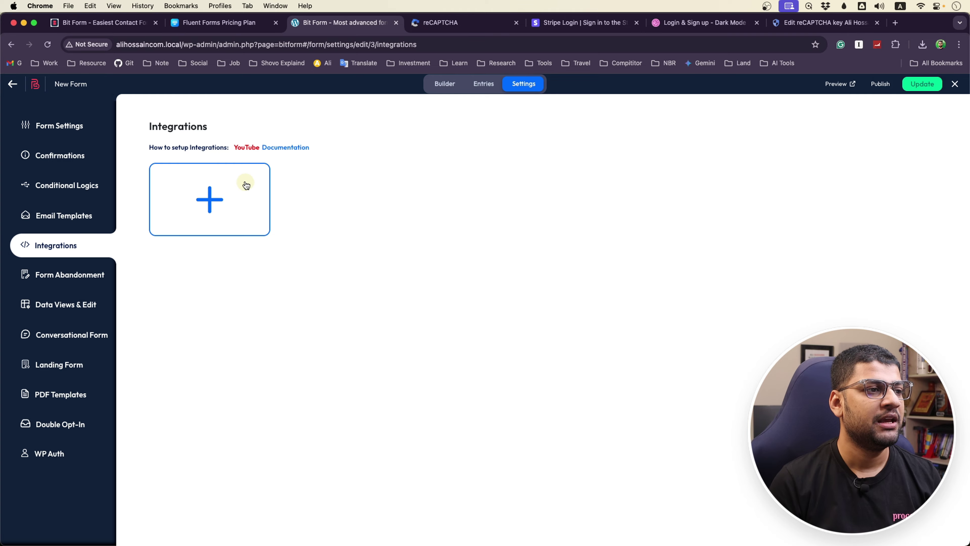
Look over the Bit Form product website on bitapps.pro
left_click(99, 22)
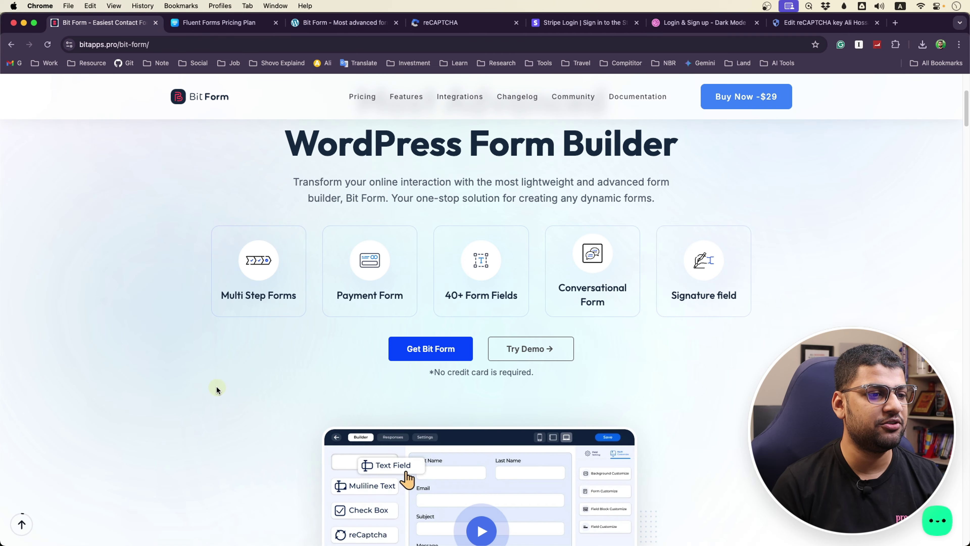
scroll(197, 408, "down", 20)
scroll(201, 405, "up", 10)
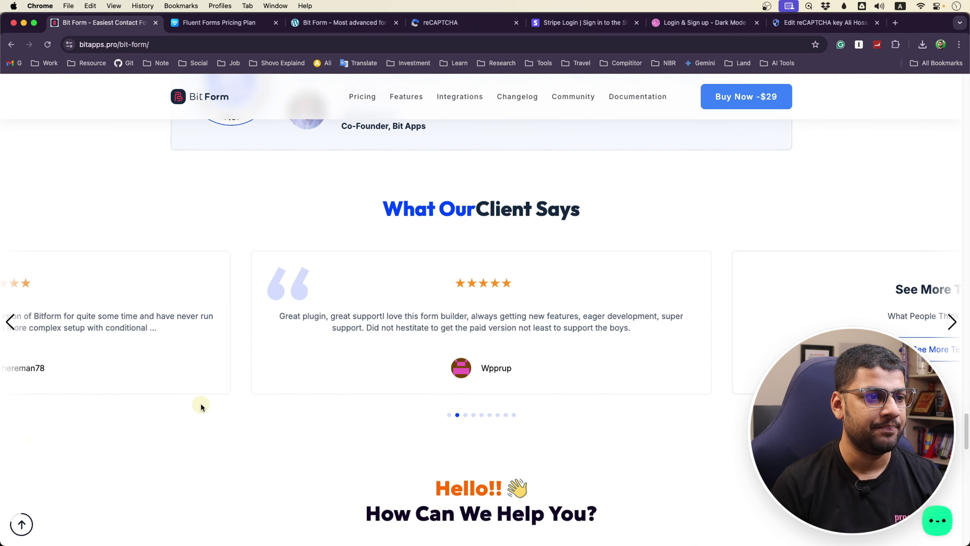
scroll(199, 401, "up", 5)
scroll(197, 402, "down", 15)
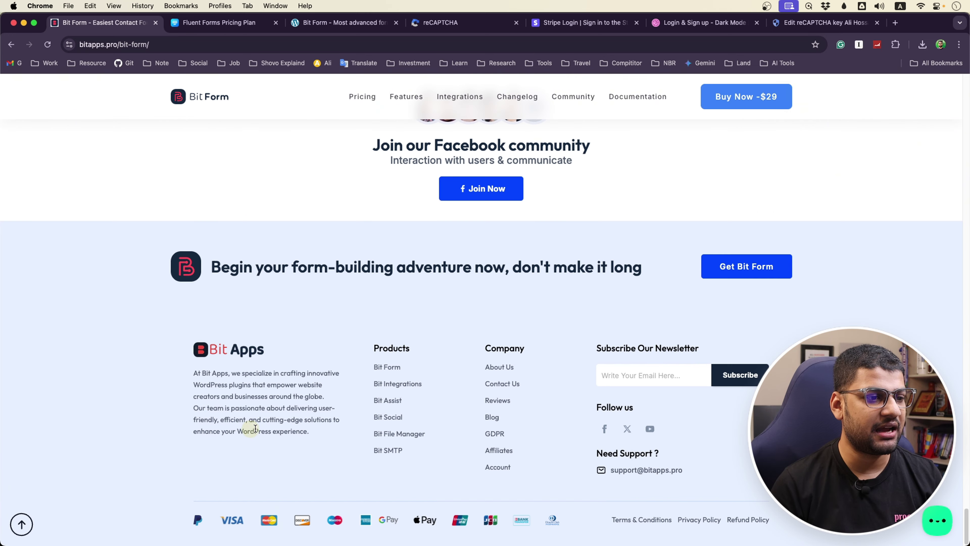
scroll(267, 358, "up", 1)
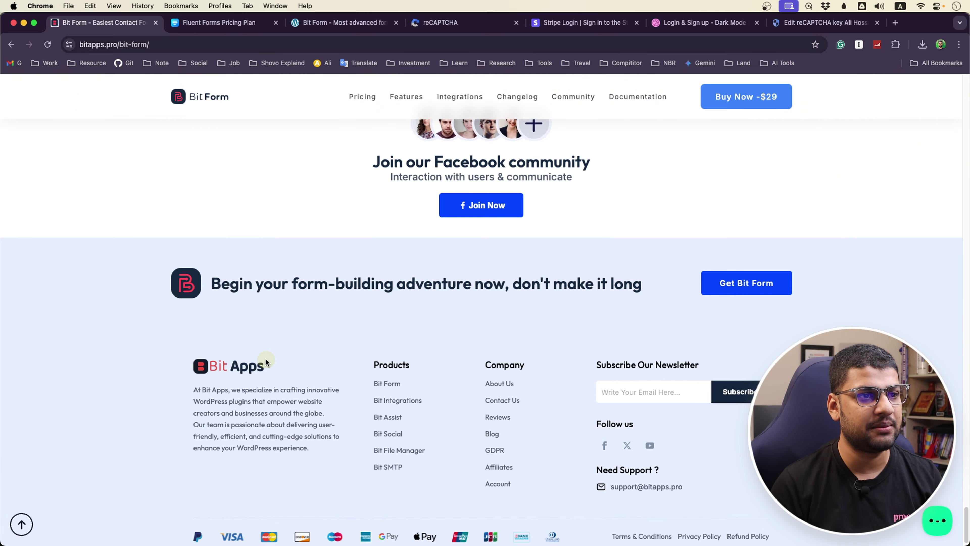
scroll(245, 357, "down", 1)
scroll(165, 353, "up", 15)
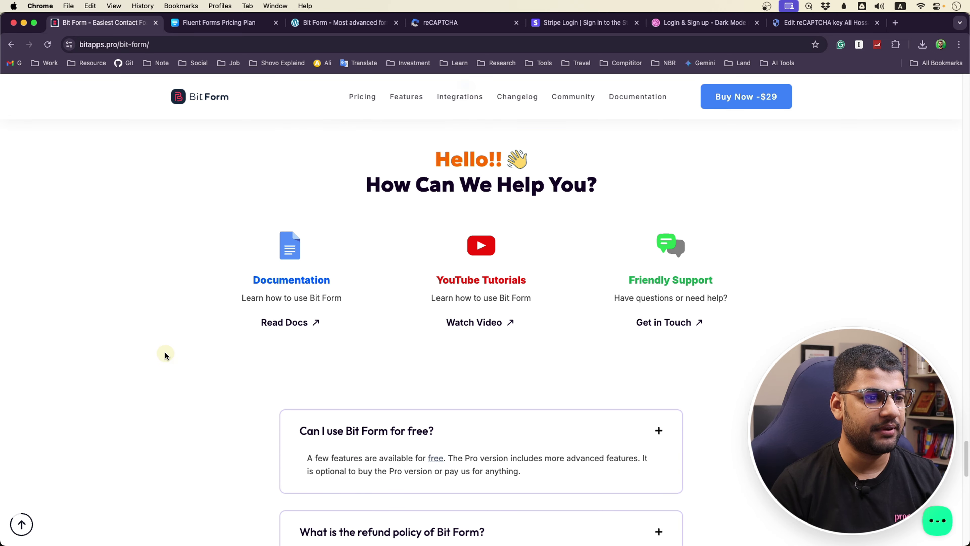
Skim the Bit Form documentation topics, then go back to the product page
left_click(285, 330)
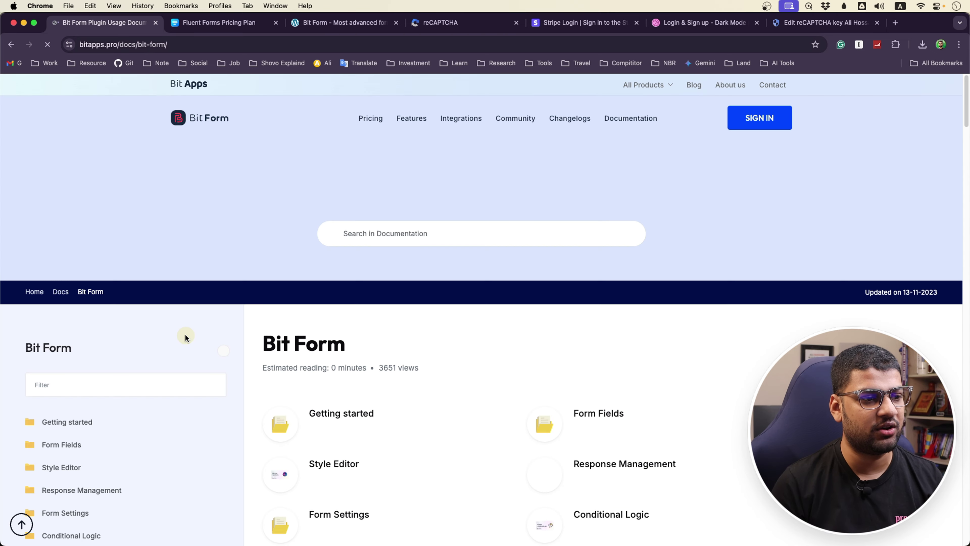
scroll(366, 378, "down", 2)
scroll(424, 402, "down", 10)
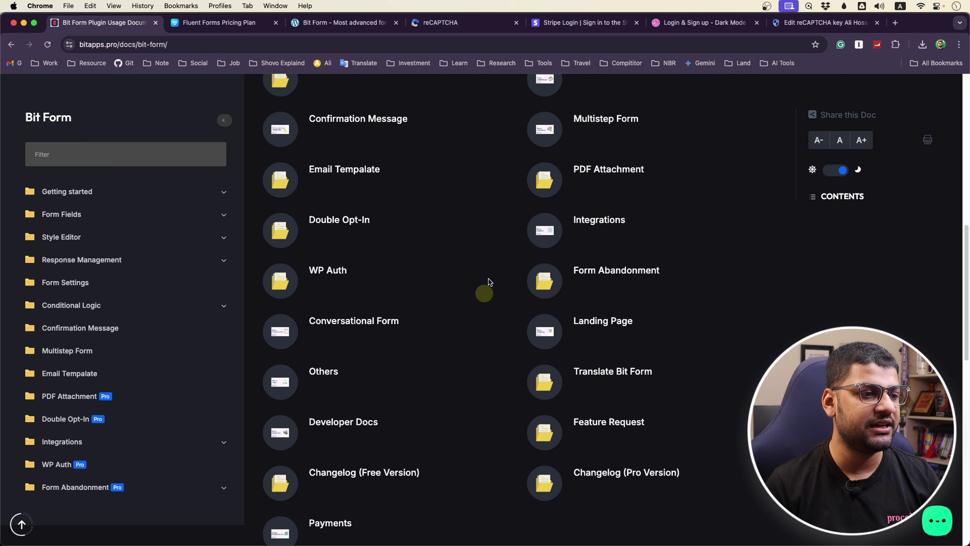
scroll(396, 343, "down", 10)
scroll(418, 347, "up", 20)
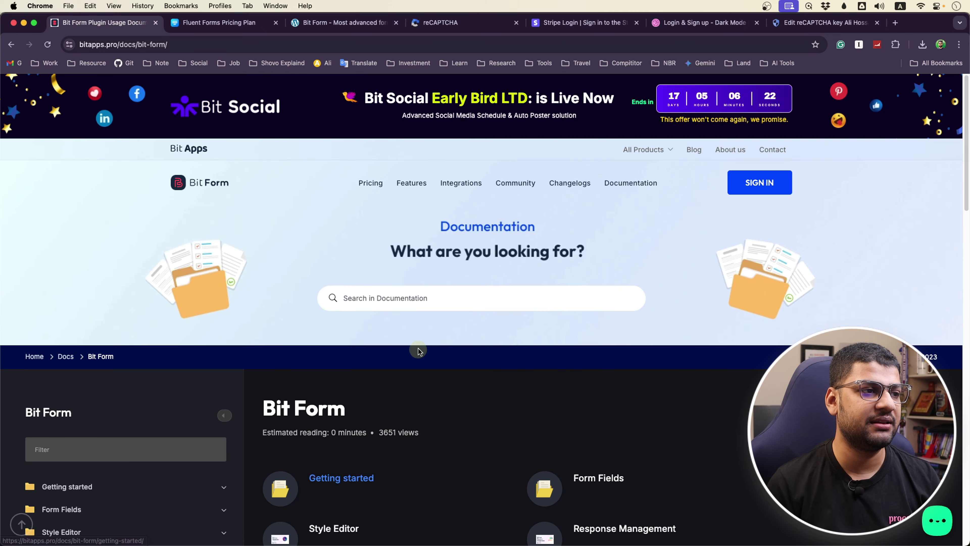
left_click(11, 44)
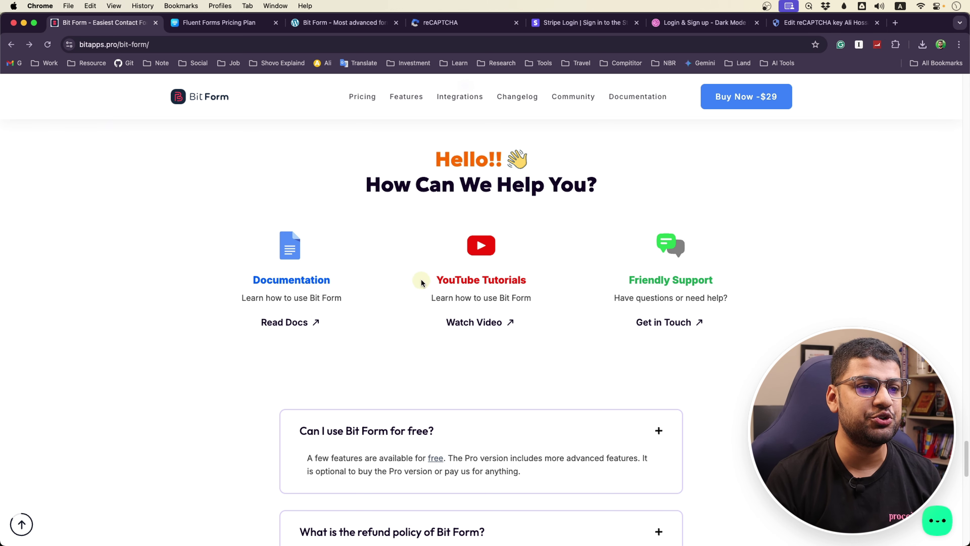
Return to the form's Integrations settings in the WordPress tab
scroll(375, 298, "up", 20)
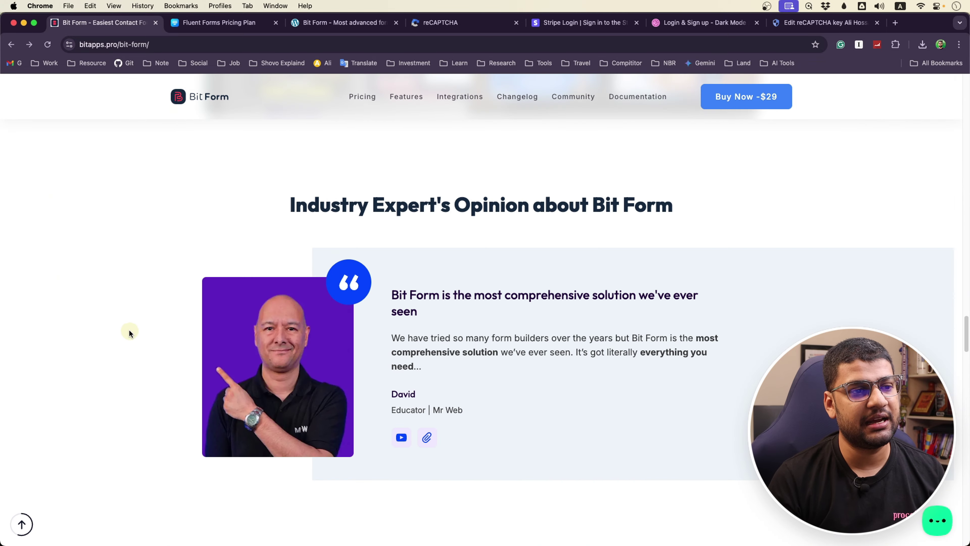
scroll(127, 331, "up", 10)
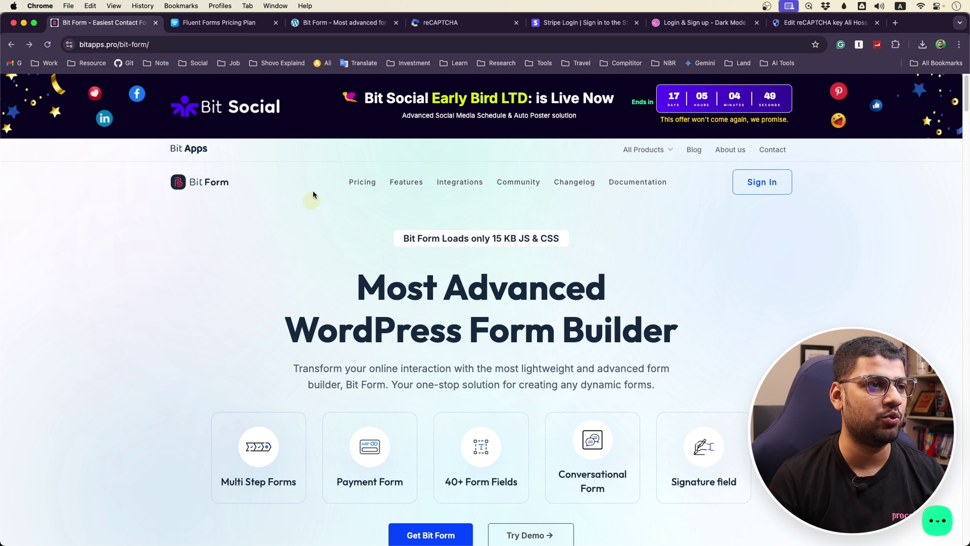
left_click(328, 23)
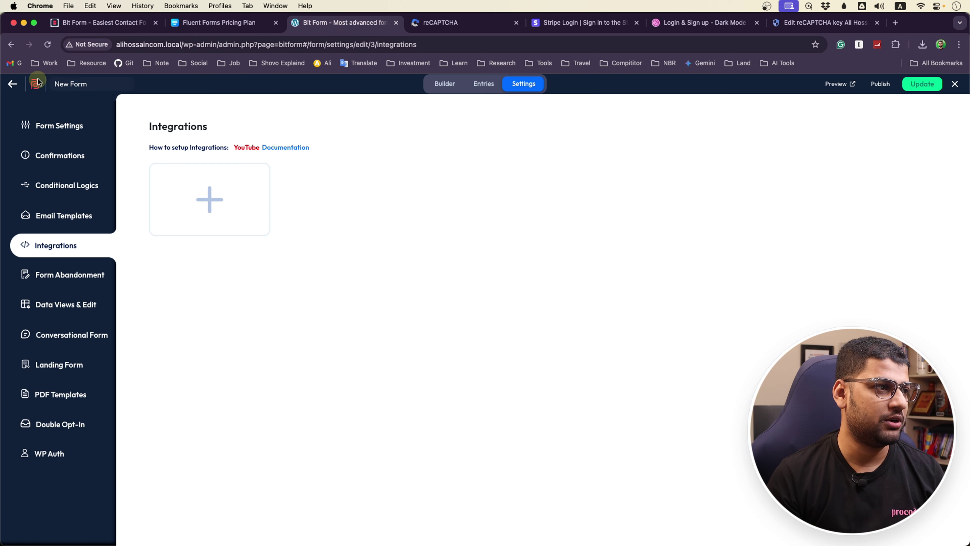
Leave the form editor, confirming the exit, and go to the Plugins page
left_click(13, 83)
left_click(493, 355)
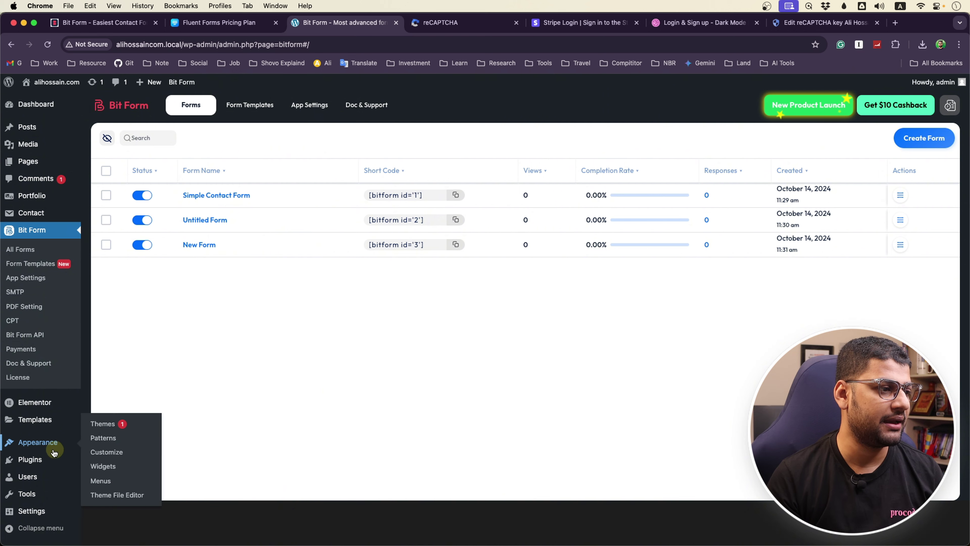
left_click(30, 459)
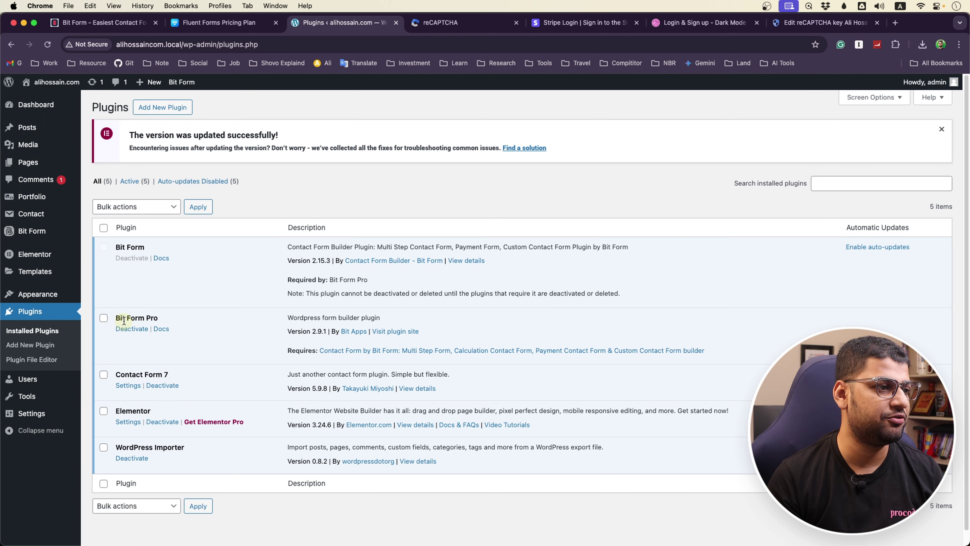
Review Bit Form's plugin details (version 2.15.3, 7,000+ active installations), then return to bitapps.pro
left_click(466, 260)
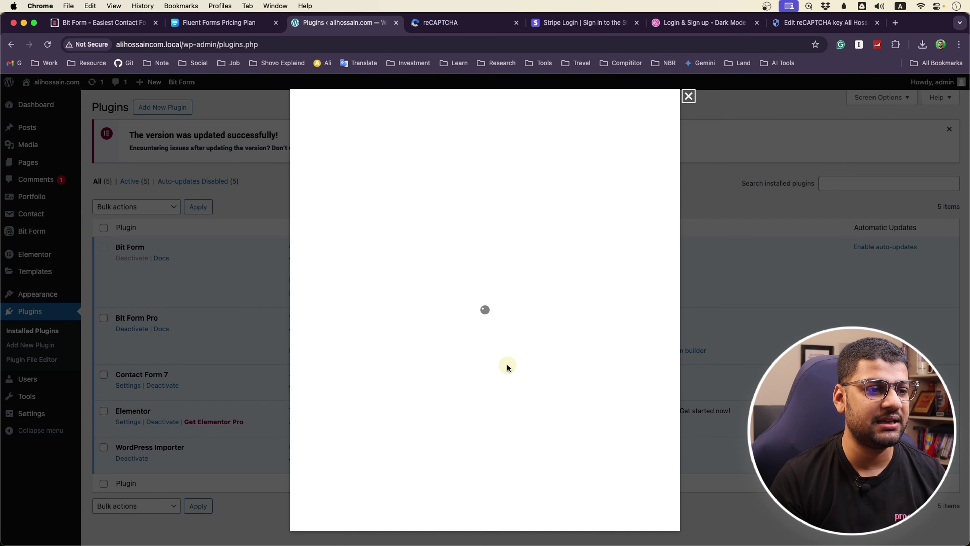
scroll(509, 464, "down", 2)
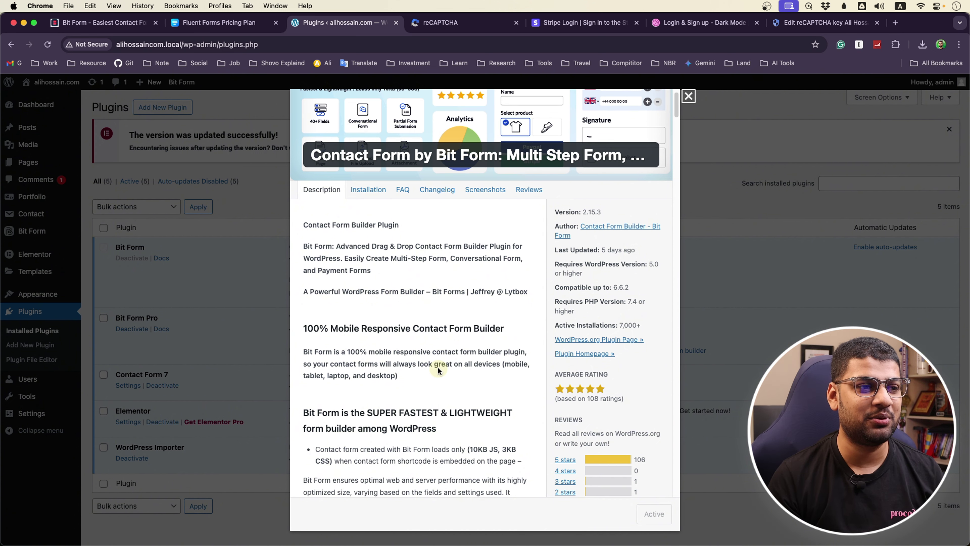
scroll(539, 350, "down", 10)
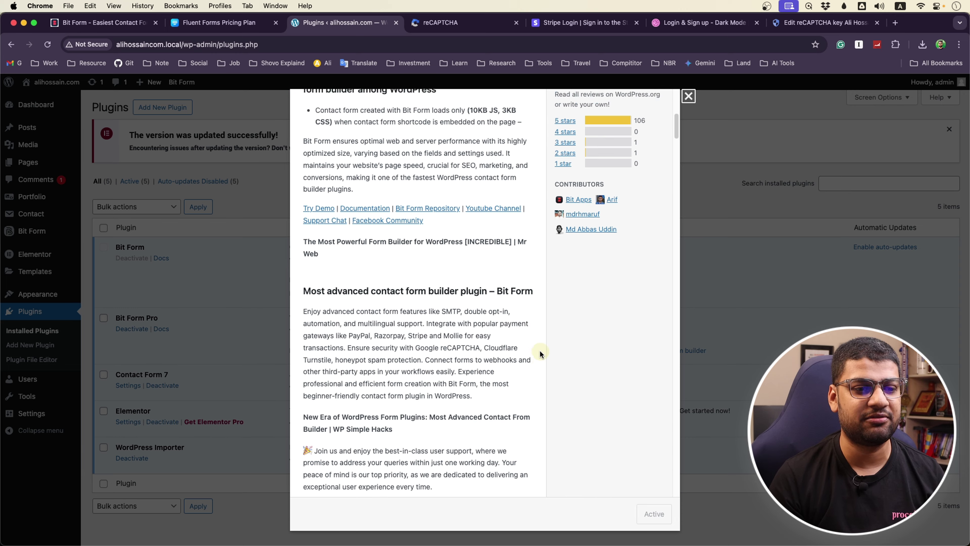
scroll(531, 400, "down", 15)
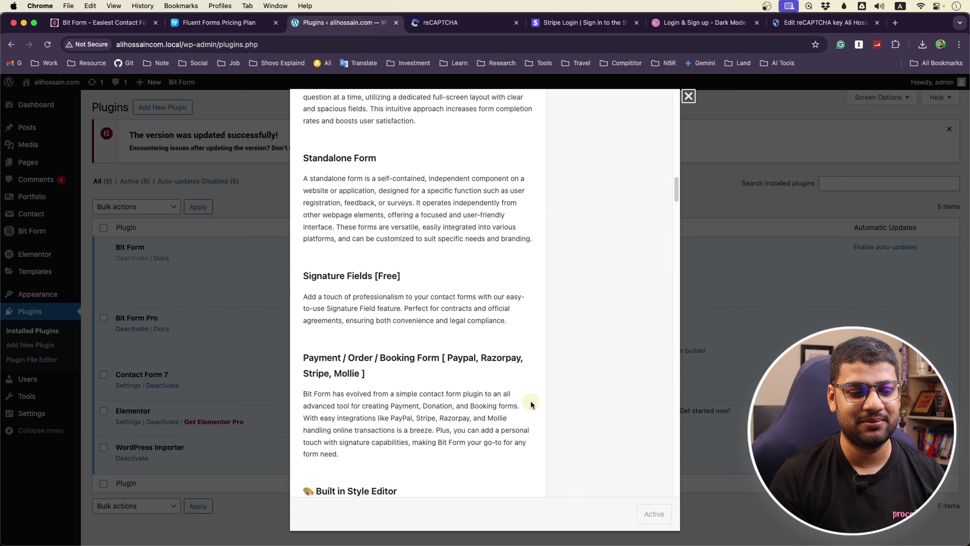
scroll(529, 400, "up", 20)
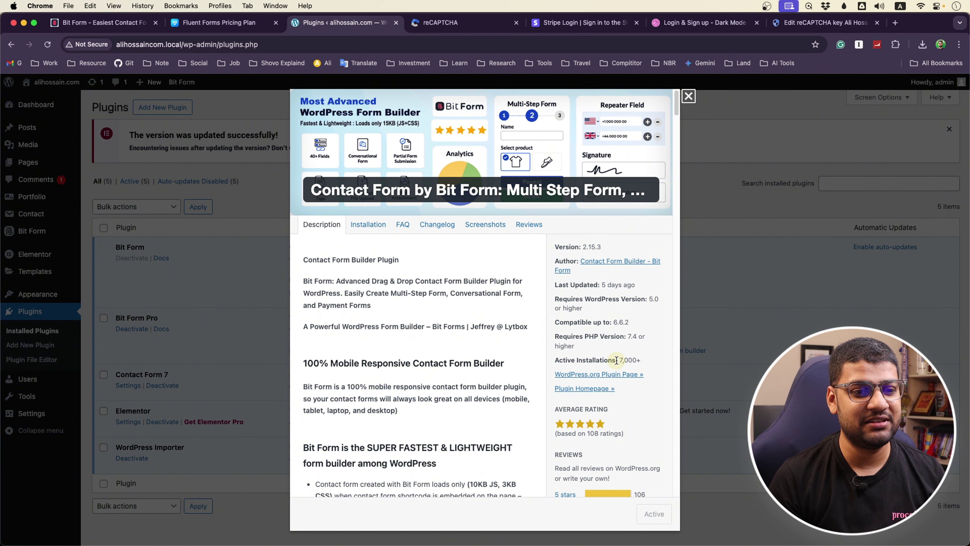
left_click_drag(619, 360, 644, 361)
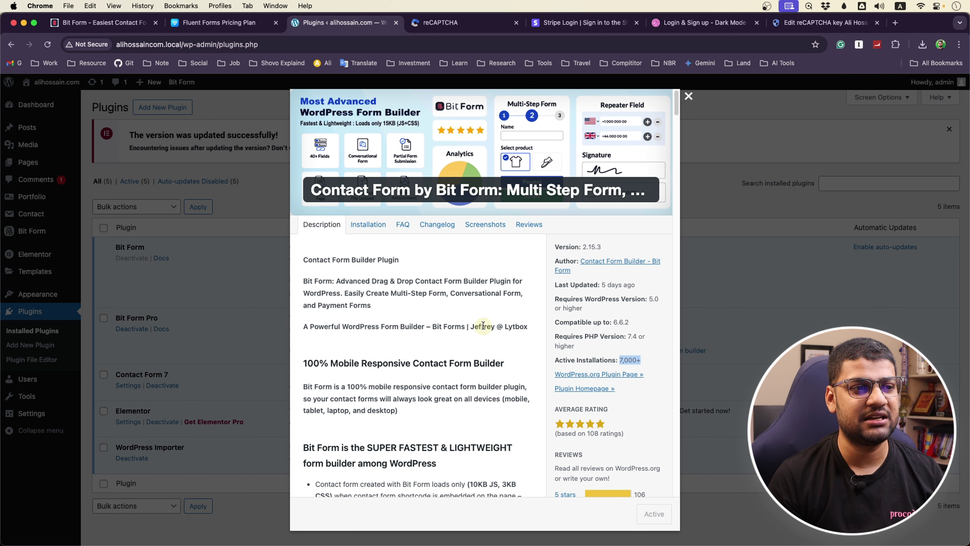
left_click(690, 97)
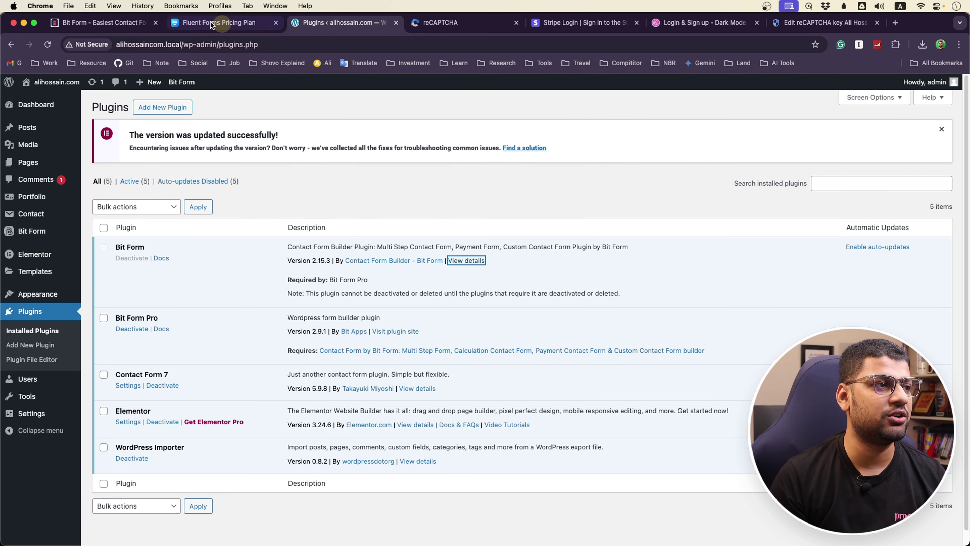
left_click(114, 23)
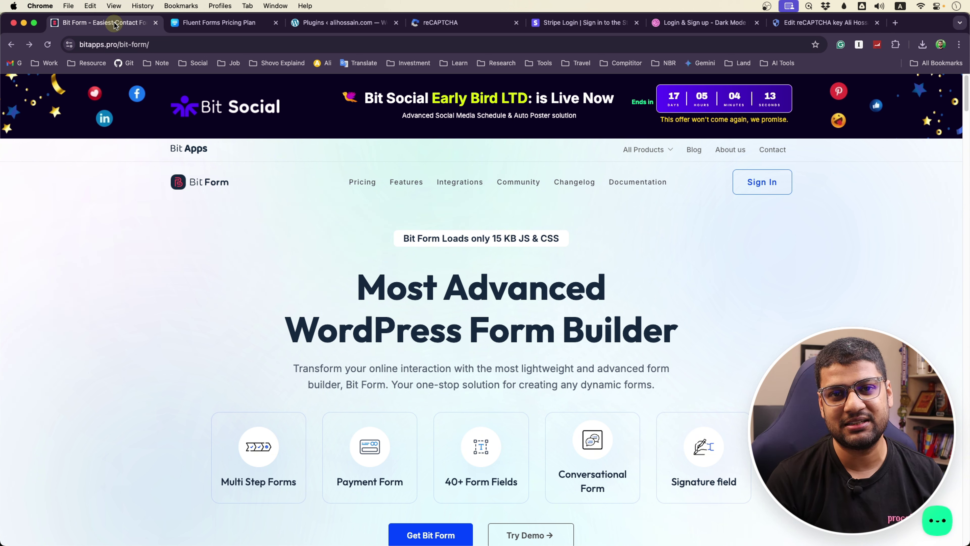